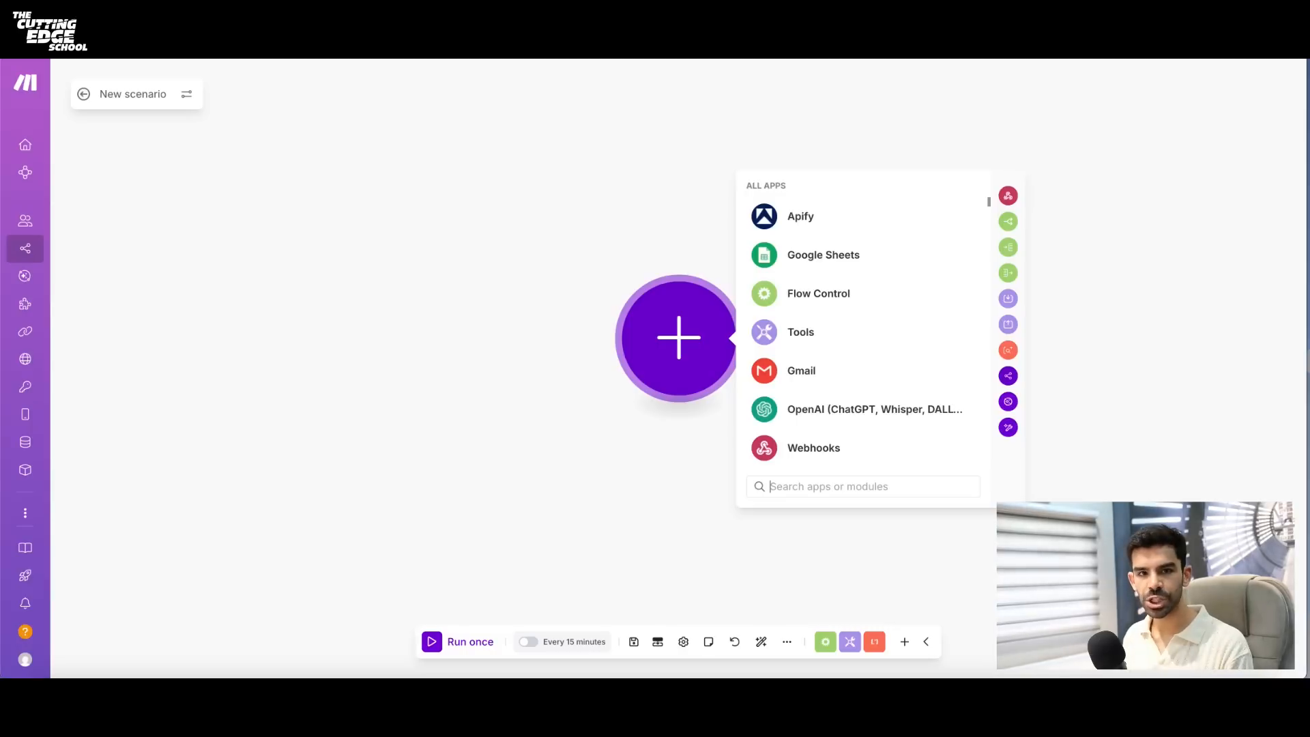
- Switch to Google Sheets, create a blank spreadsheet and enter the header Name in cell A1
click(534, 273)
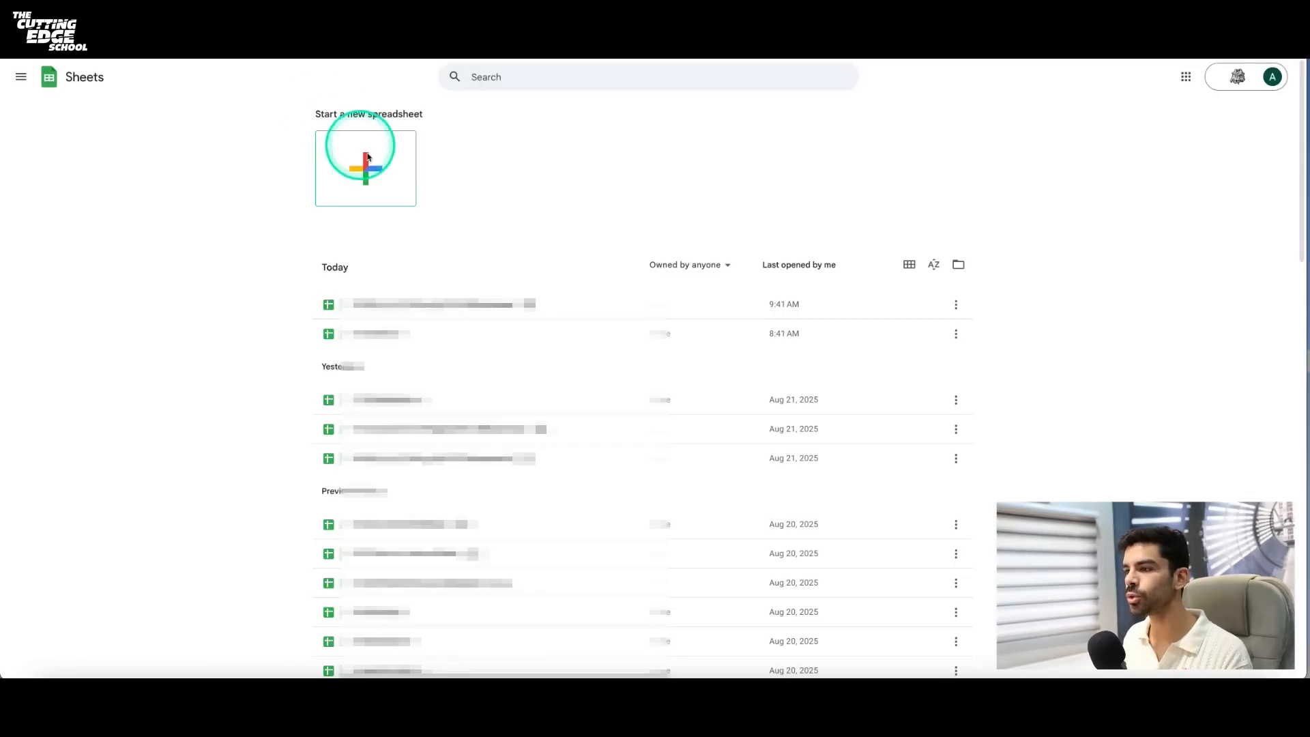
click(381, 177)
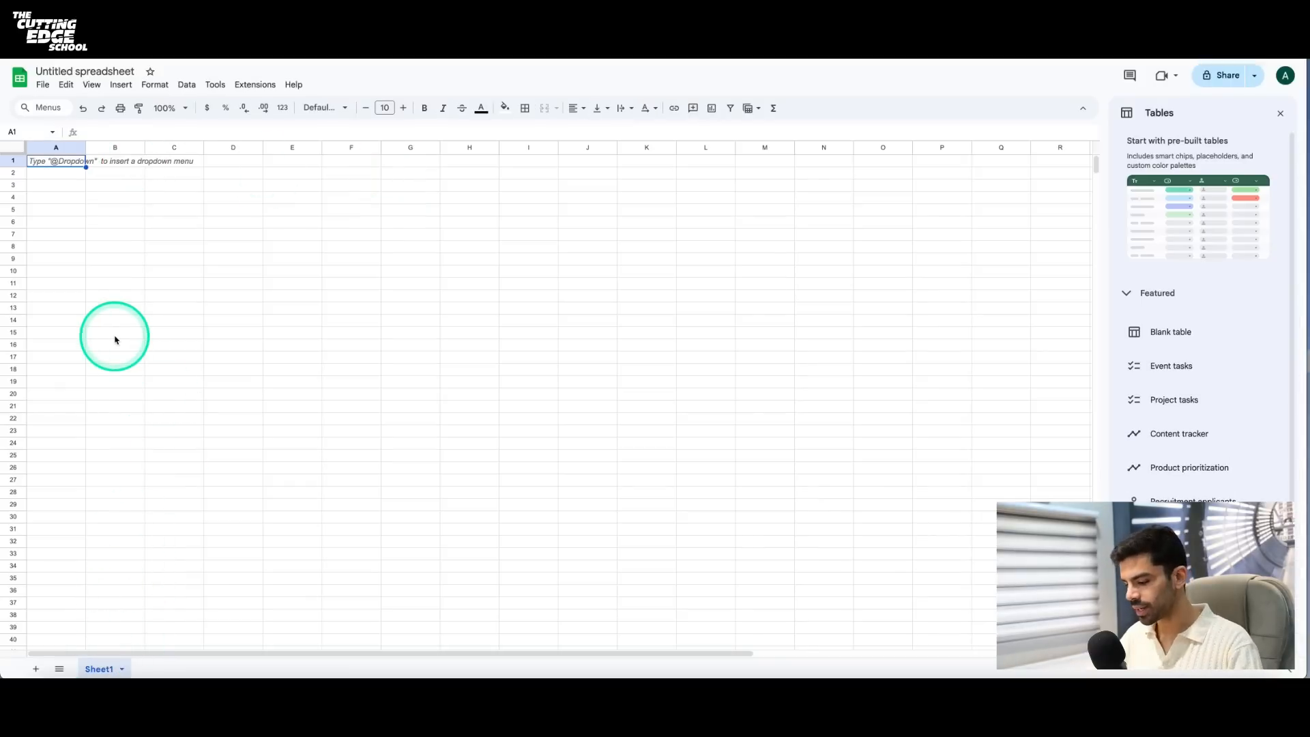
text(Name)
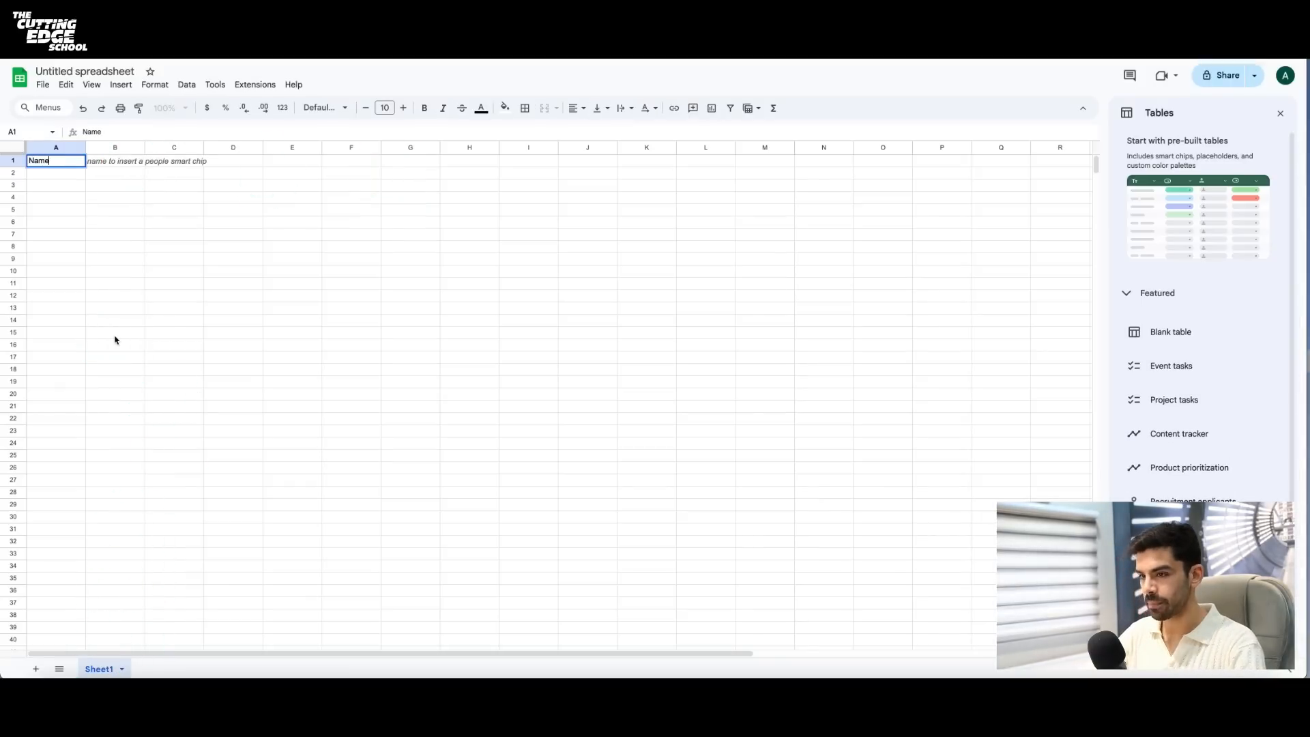
key(Tab)
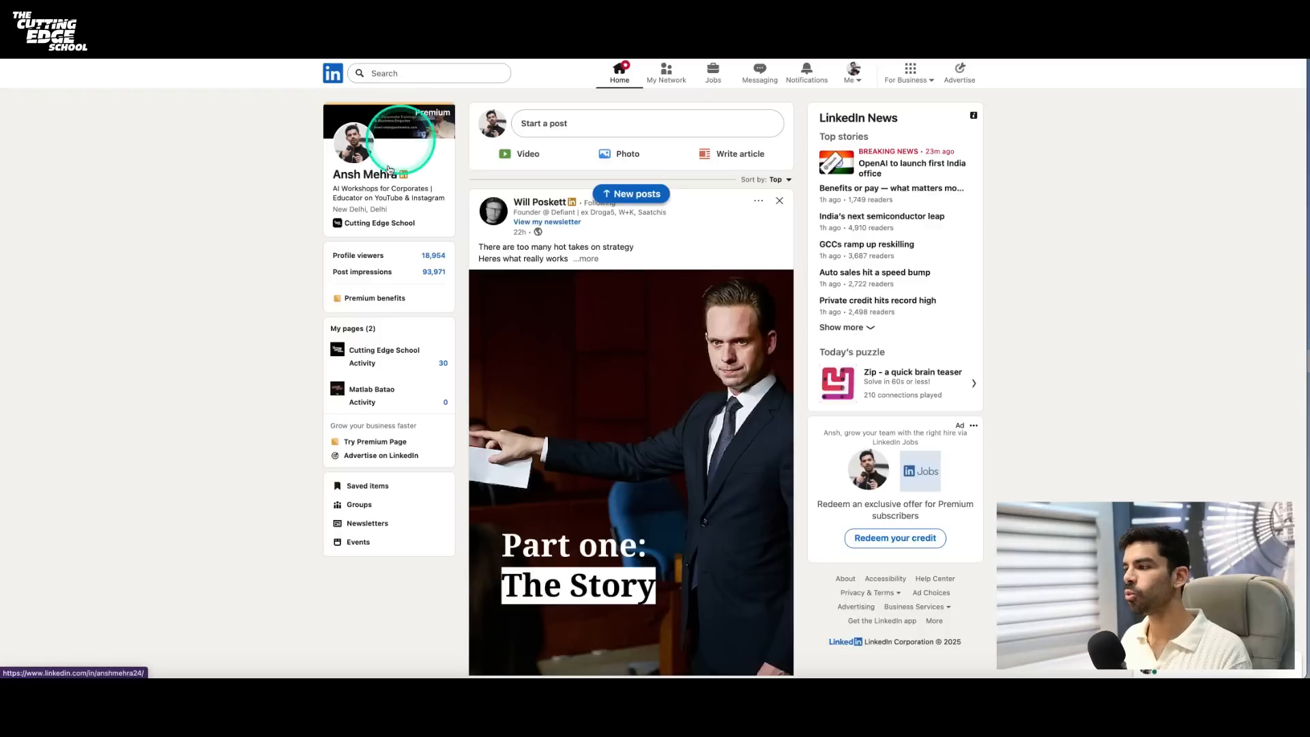
- Copy the username from the URL of the account's own LinkedIn profile and paste it into cell A2 of the spreadsheet
click(371, 176)
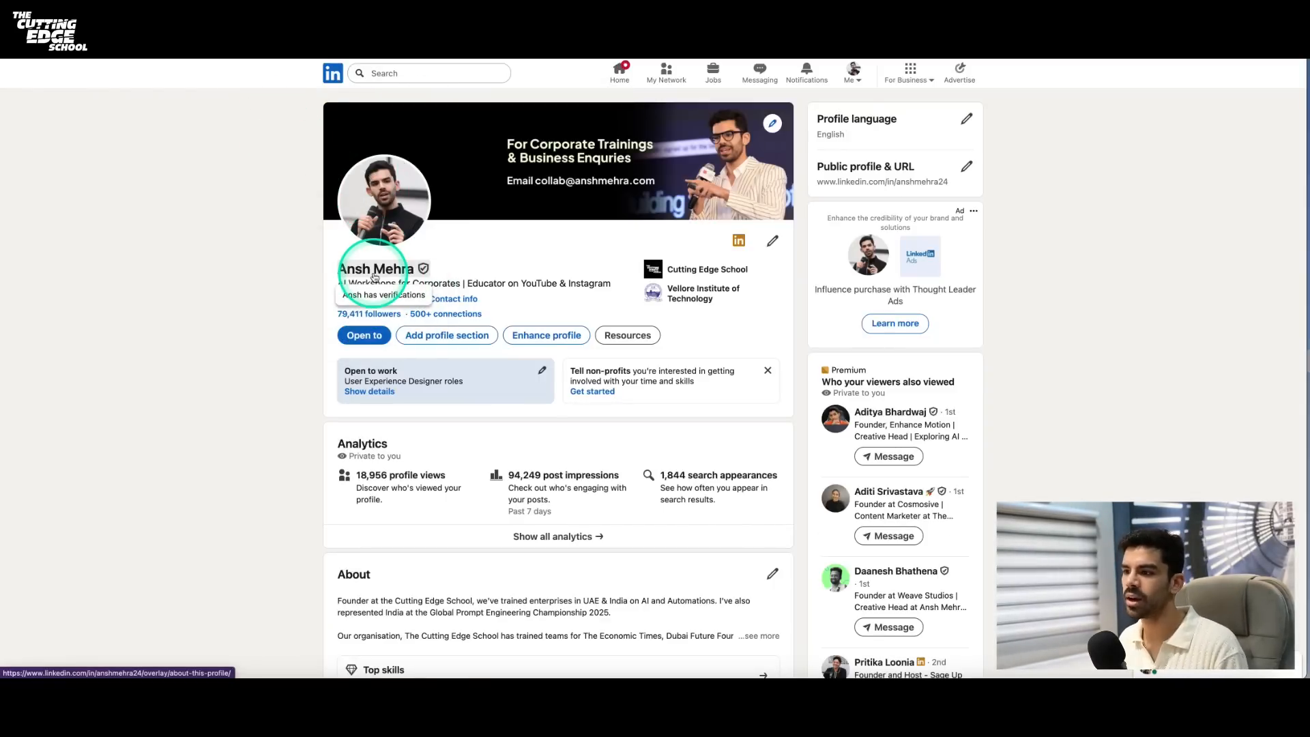
mouse_move(153, 62)
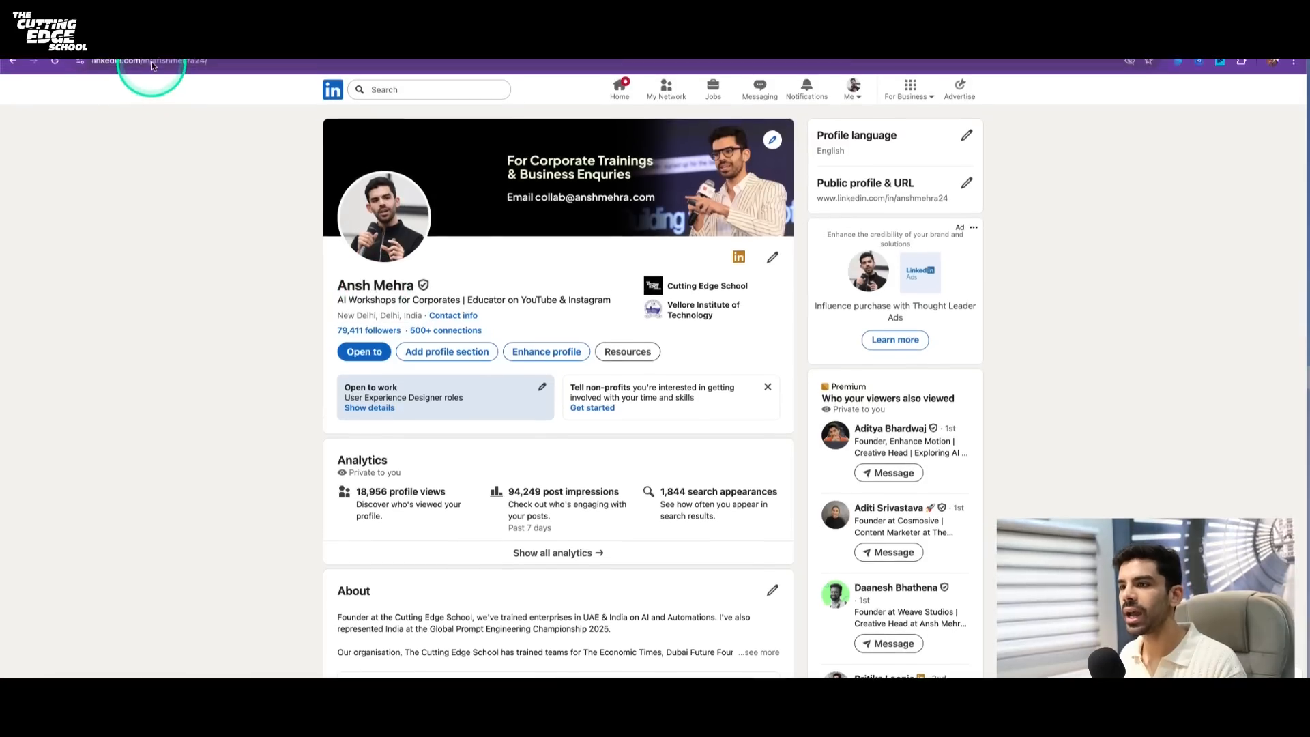
drag(148, 73, 246, 73)
click(221, 74)
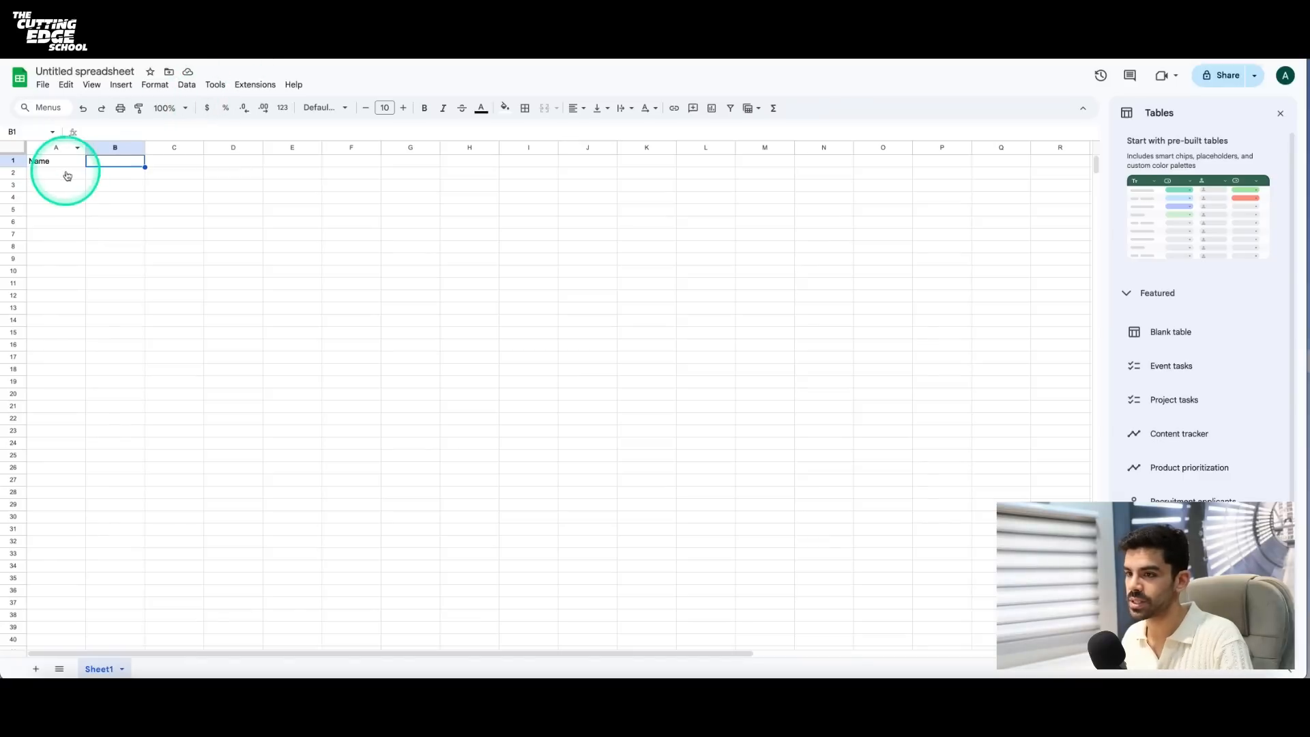
click(66, 173)
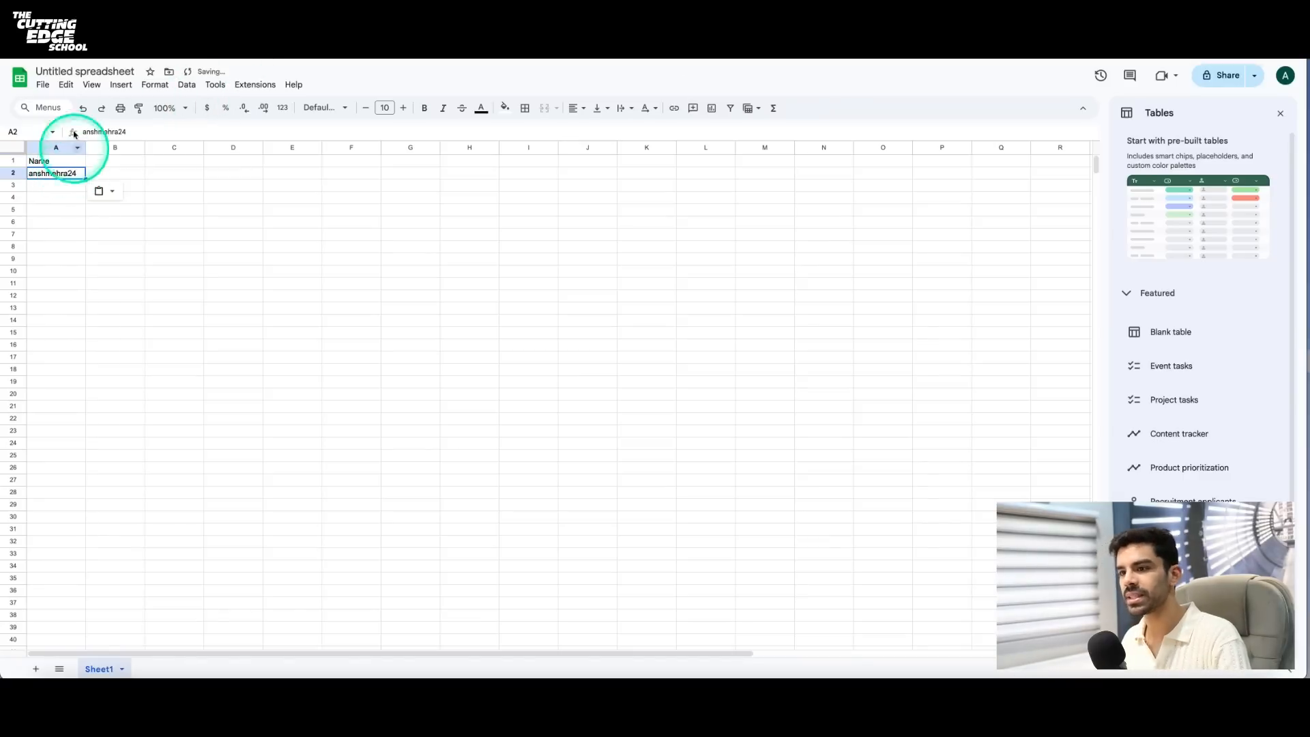
- Rename the spreadsheet as LinkedIn-Sheet-1
click(81, 72)
text(Linke)
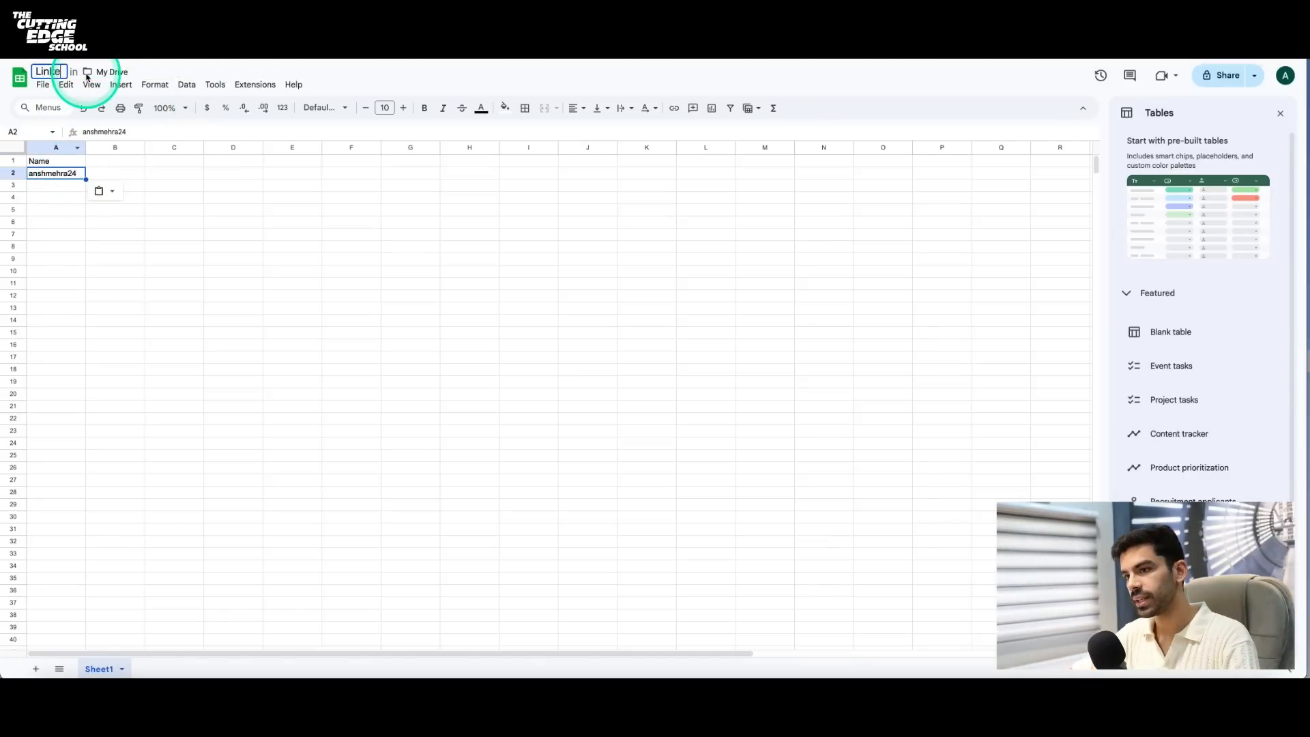
text(dIn-Sheet)
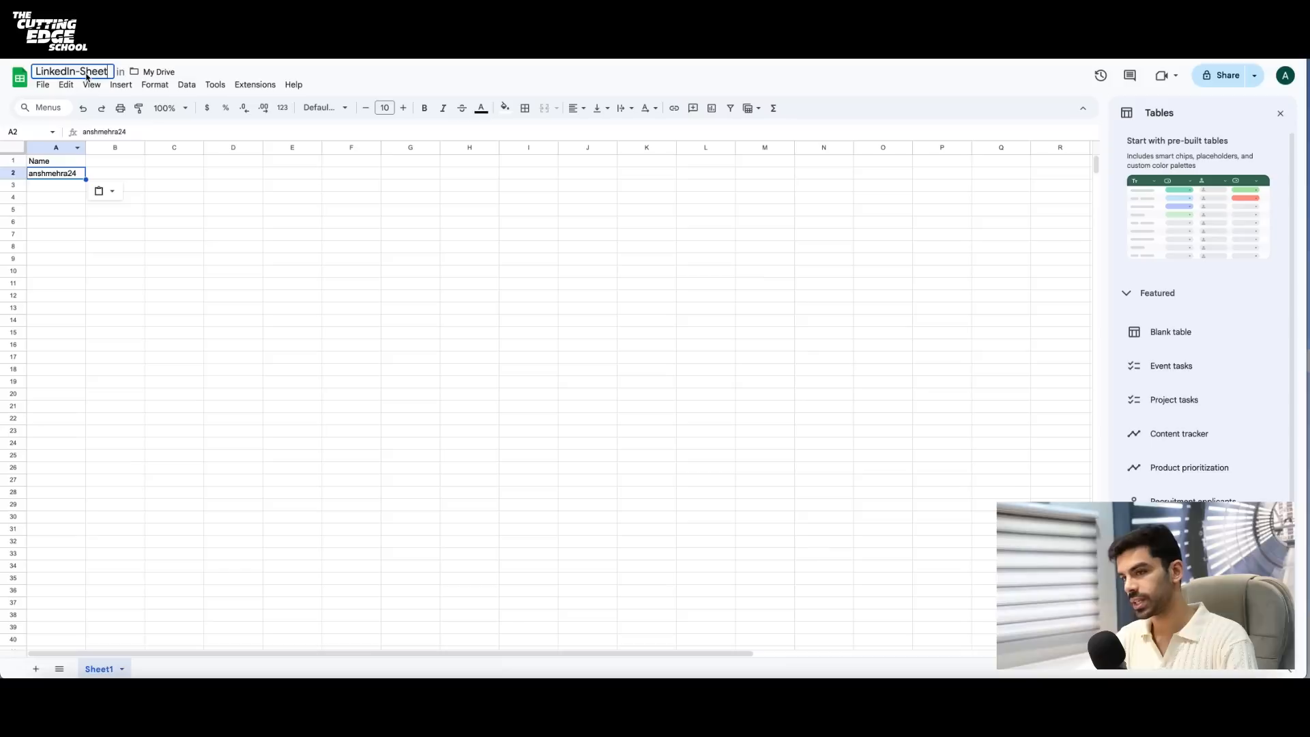
text(-1)
click(174, 209)
- Add a second sheet with the headers Name, Post Text, Likes, Comments and Media in cells A1 to E1
click(36, 668)
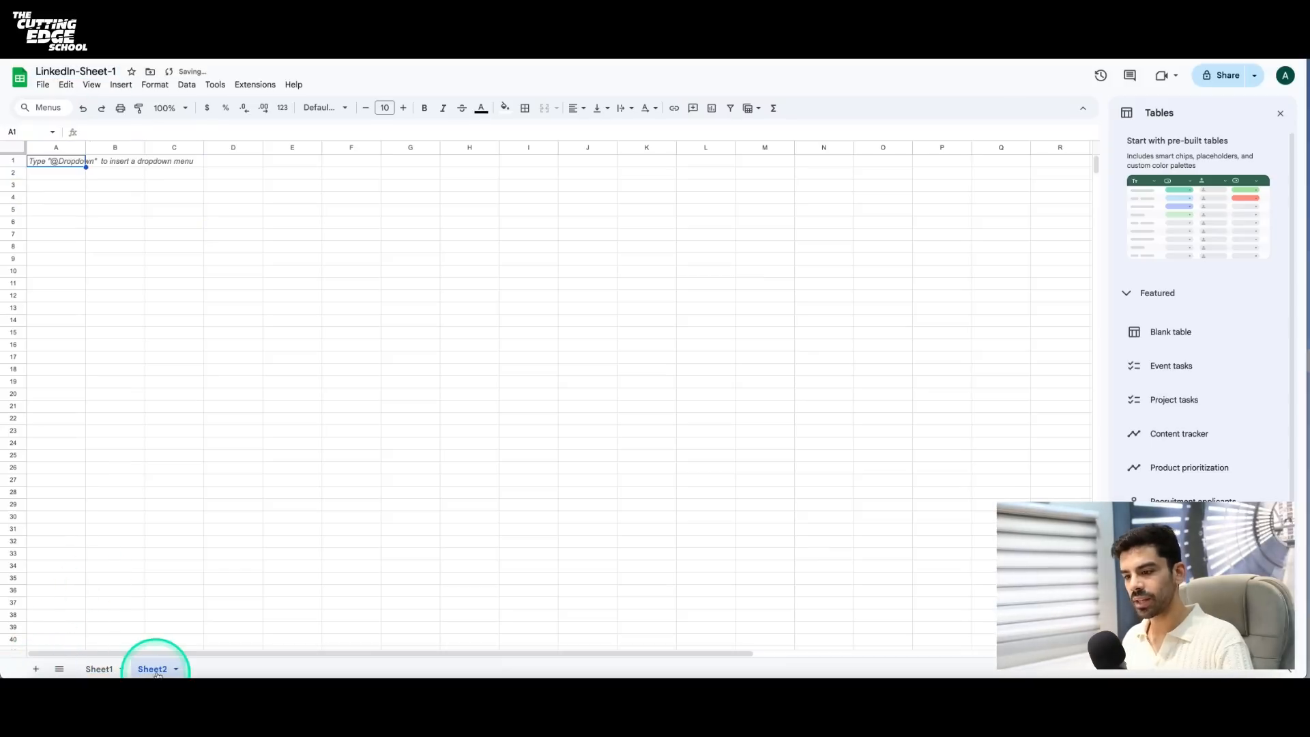
click(70, 167)
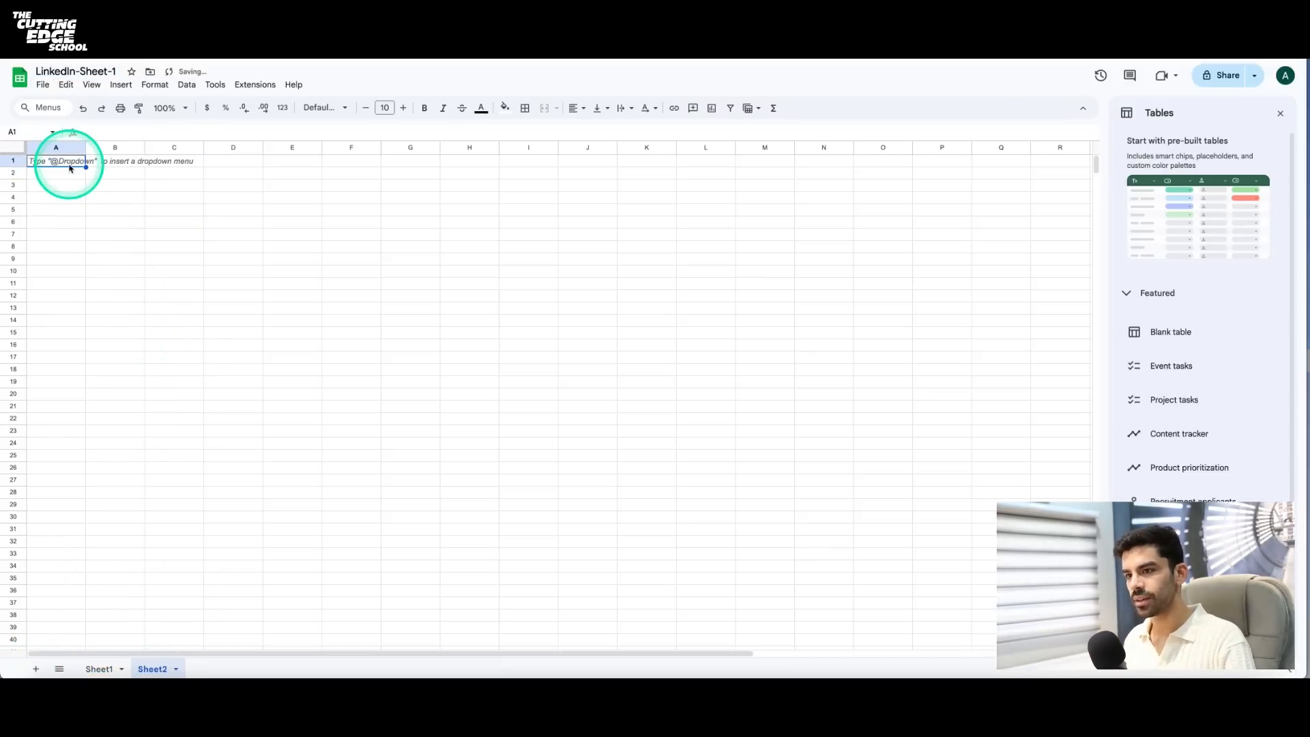
text(Name)
key(Tab)
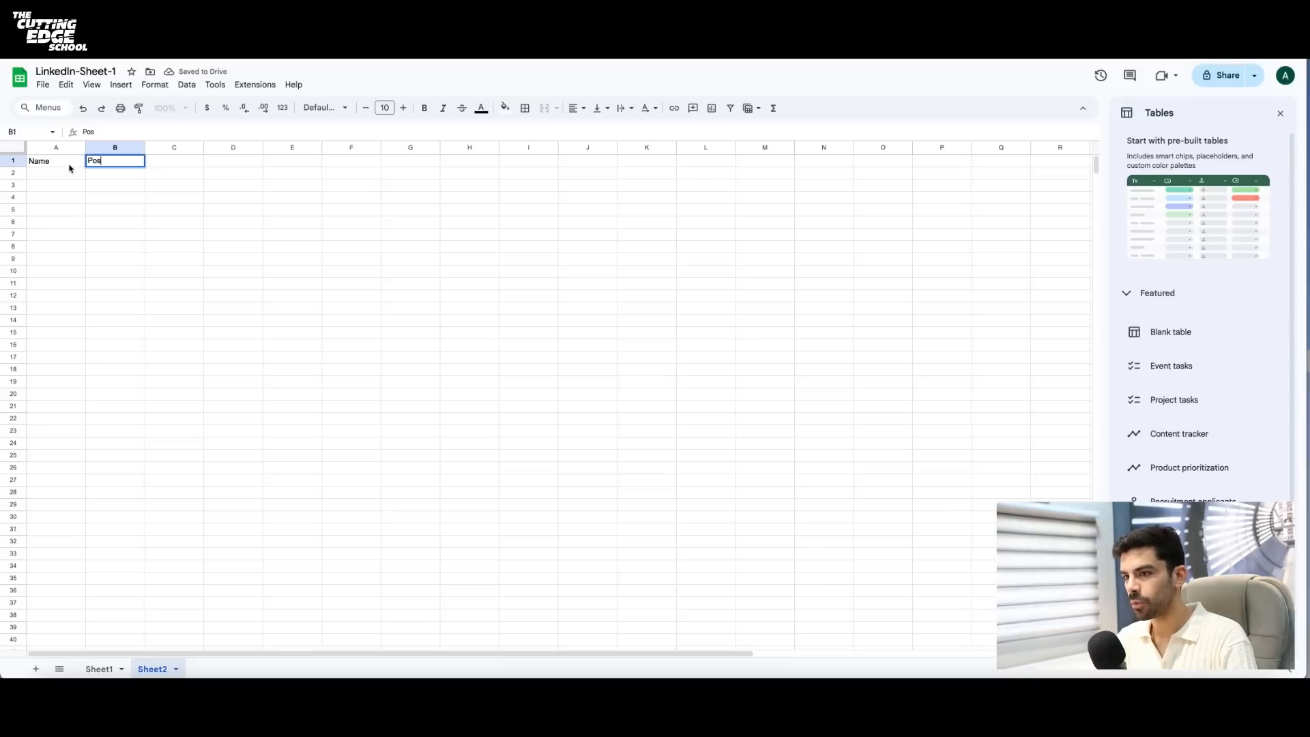
text(Post Text)
key(Tab)
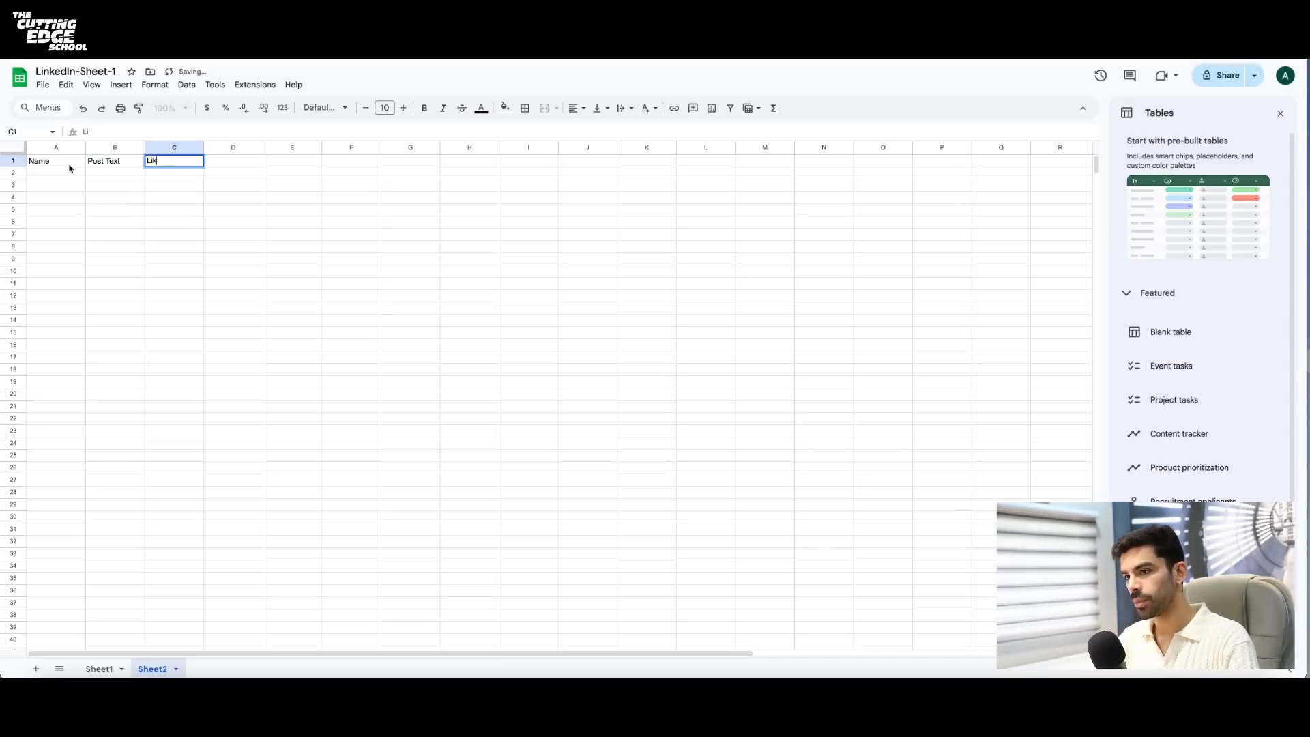
text(Likes)
key(Tab)
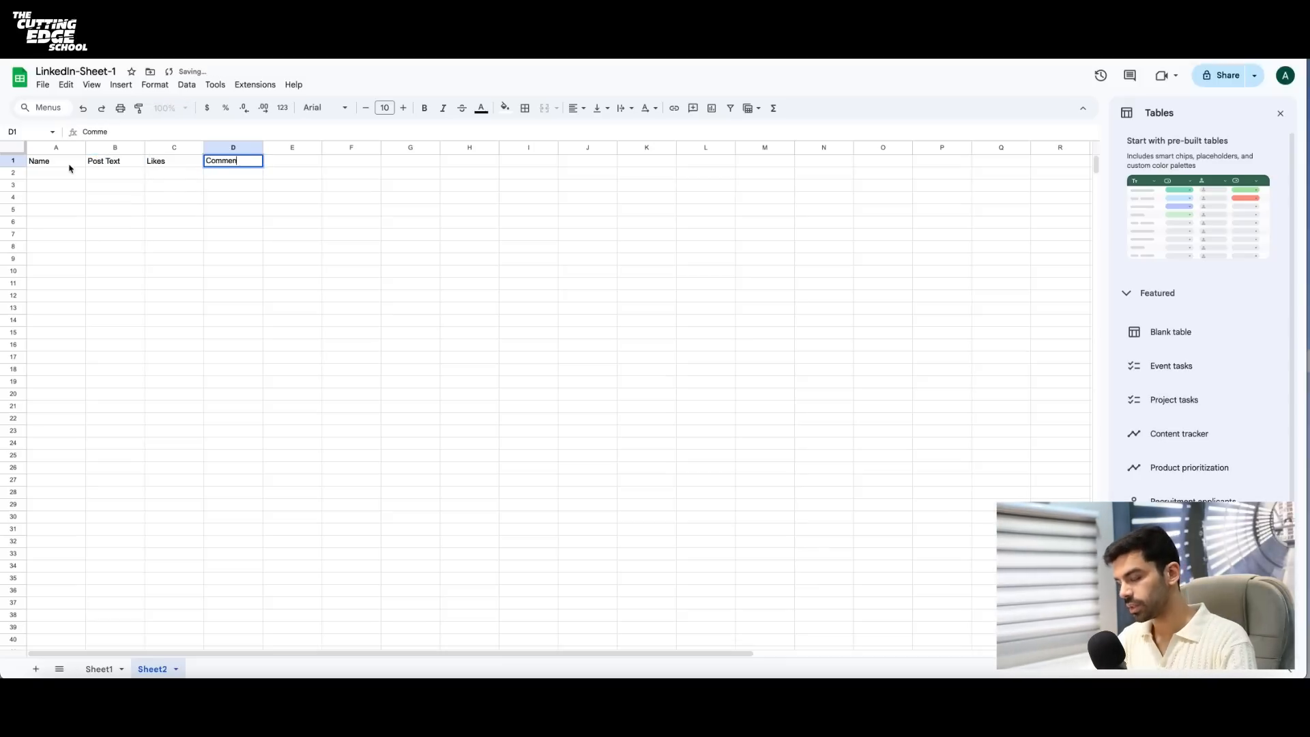
key(Tab)
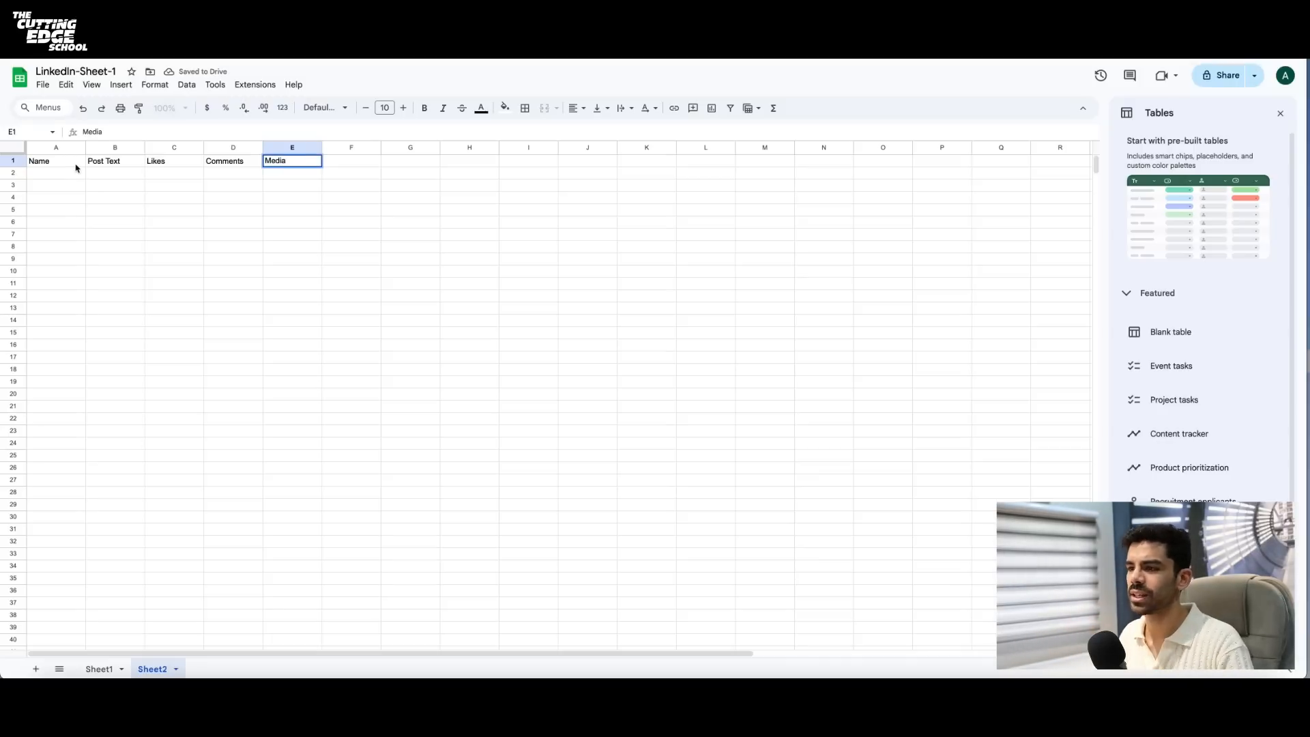
click(102, 211)
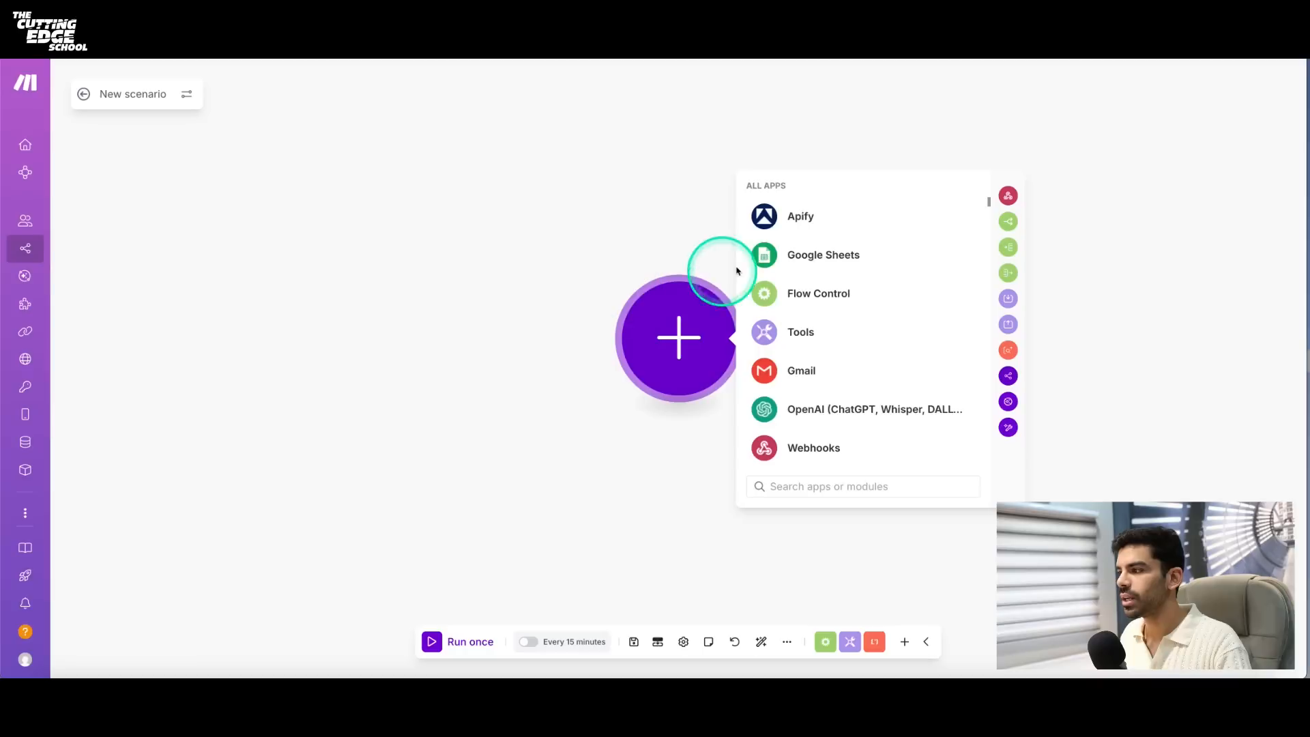
- In the new Make scenario, find the Google Sheets Watch New Rows module and add it as the first module
click(812, 258)
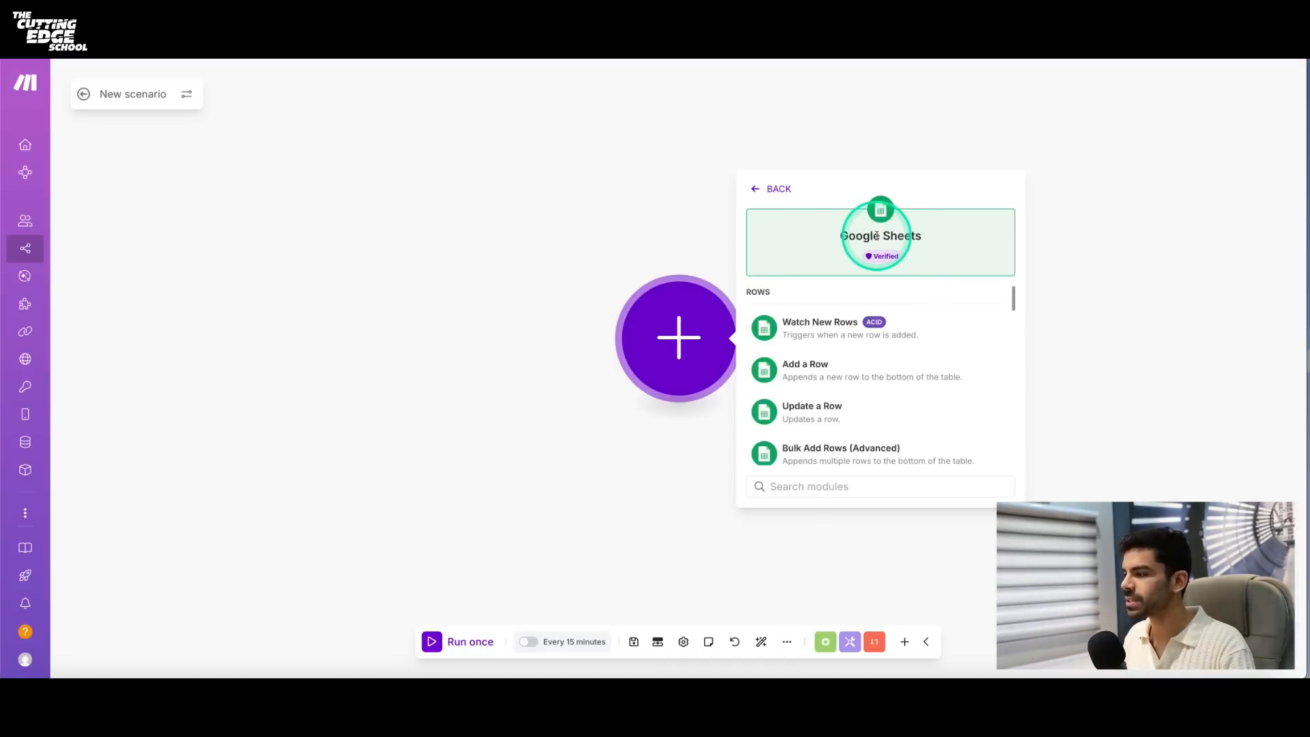
scroll(903, 341, down, 1)
scroll(903, 346, up, 1)
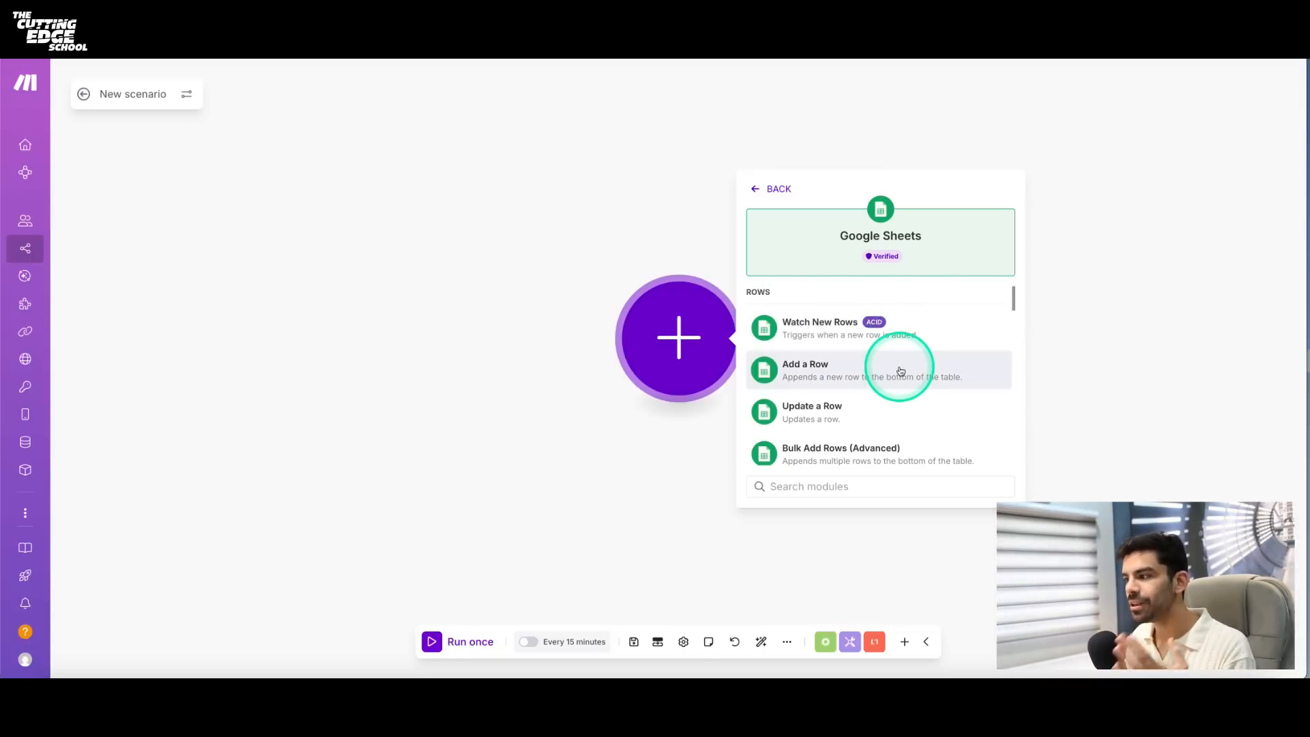
scroll(900, 370, down, 8)
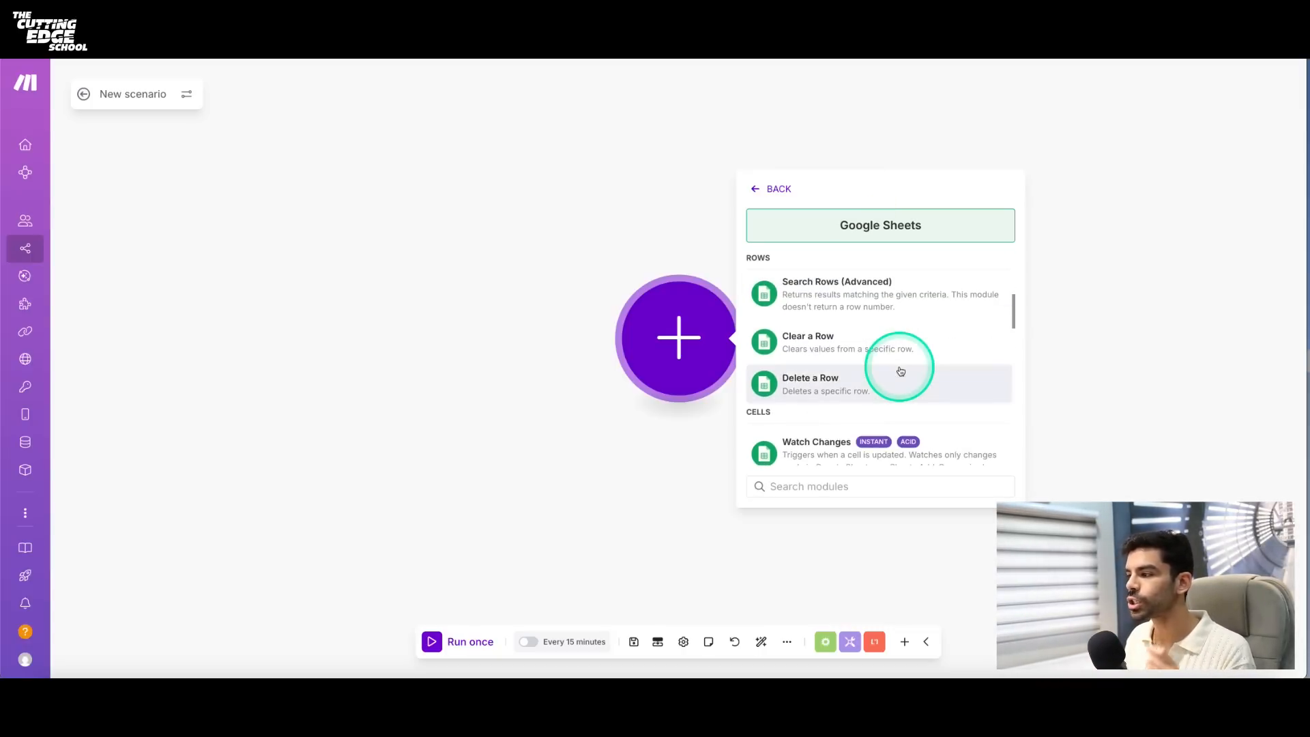
scroll(901, 371, down, 5)
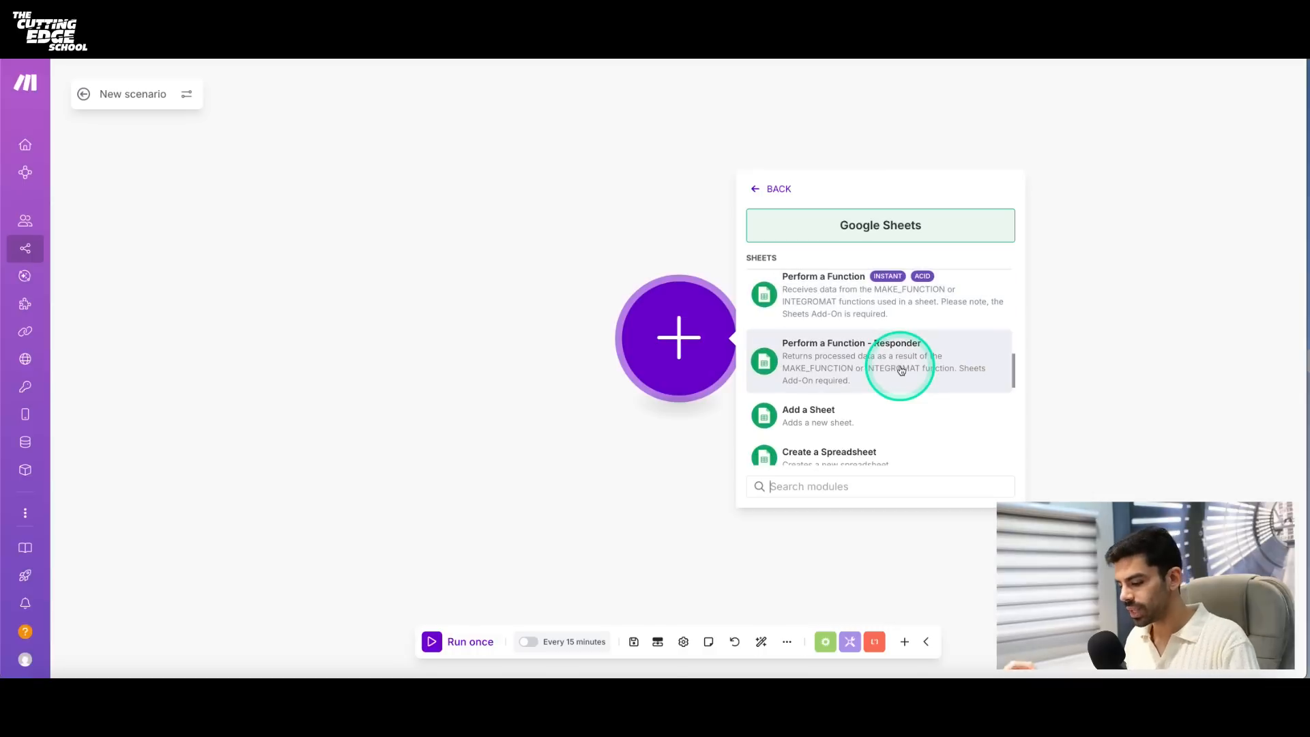
text(wa)
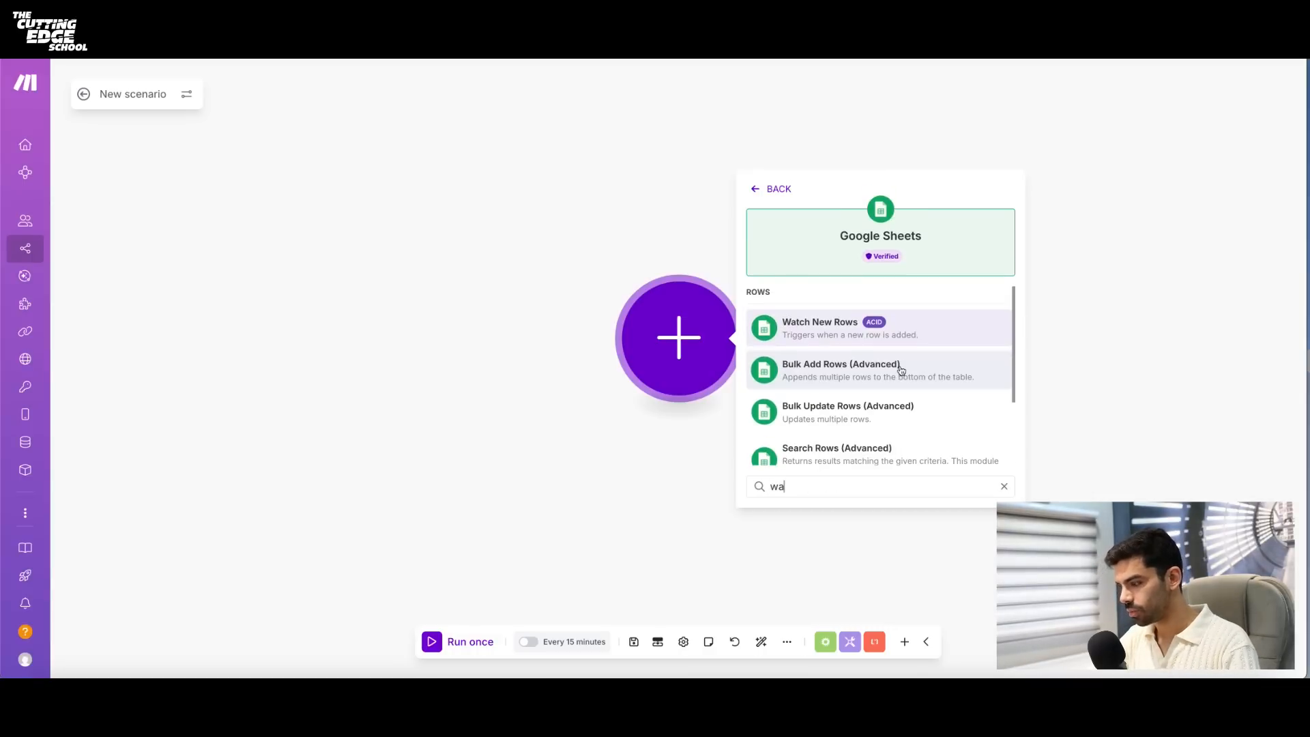
text(tch)
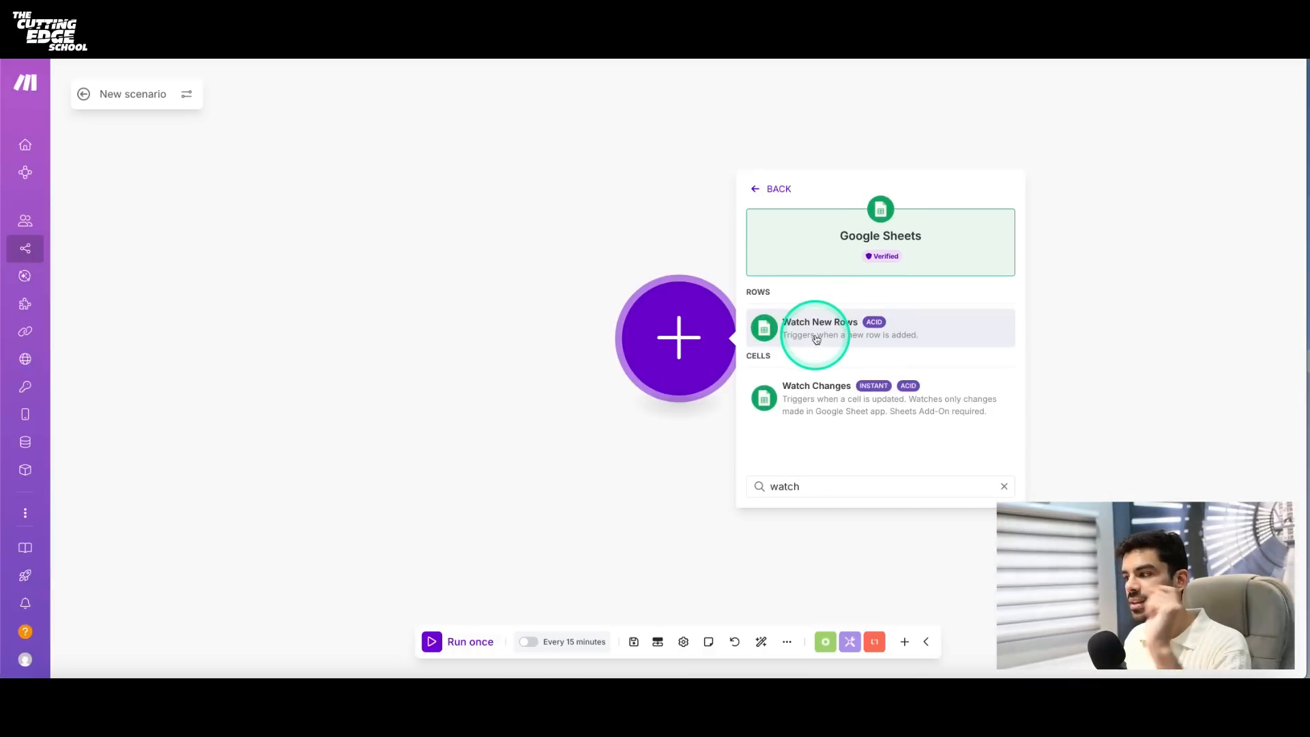
click(816, 339)
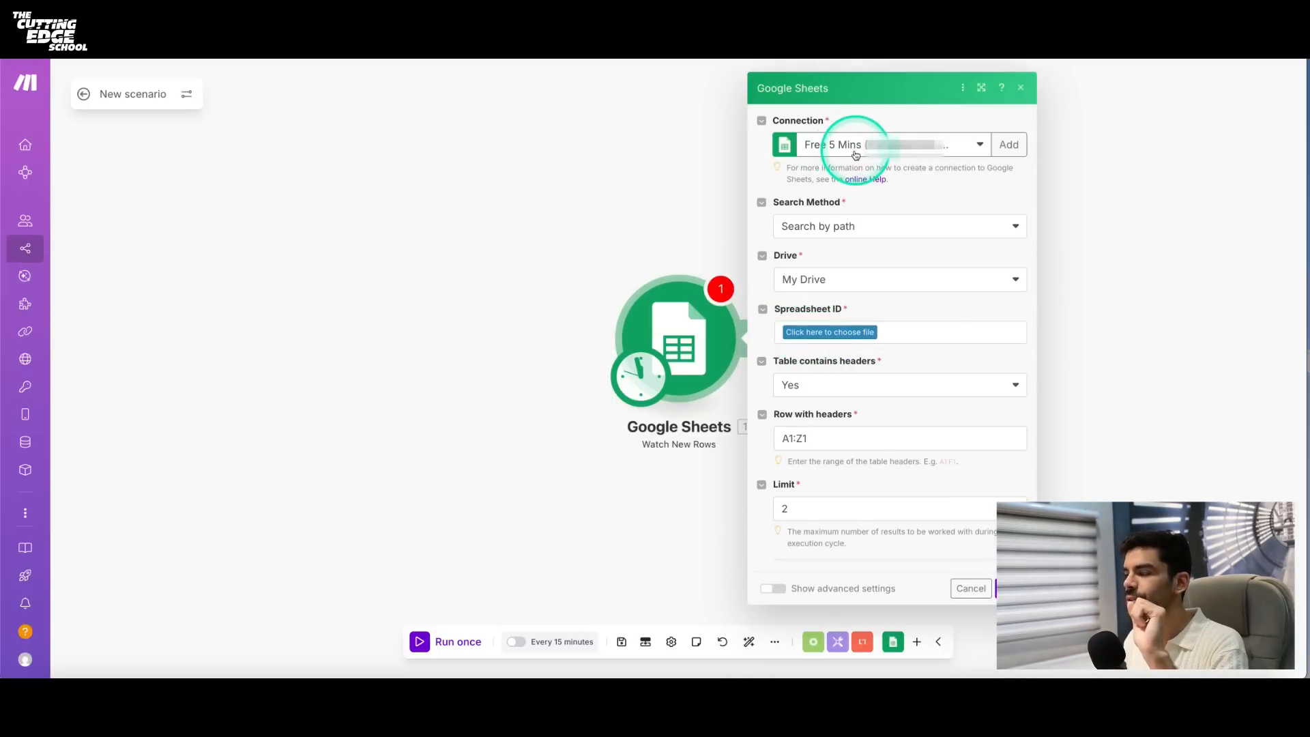
click(1002, 144)
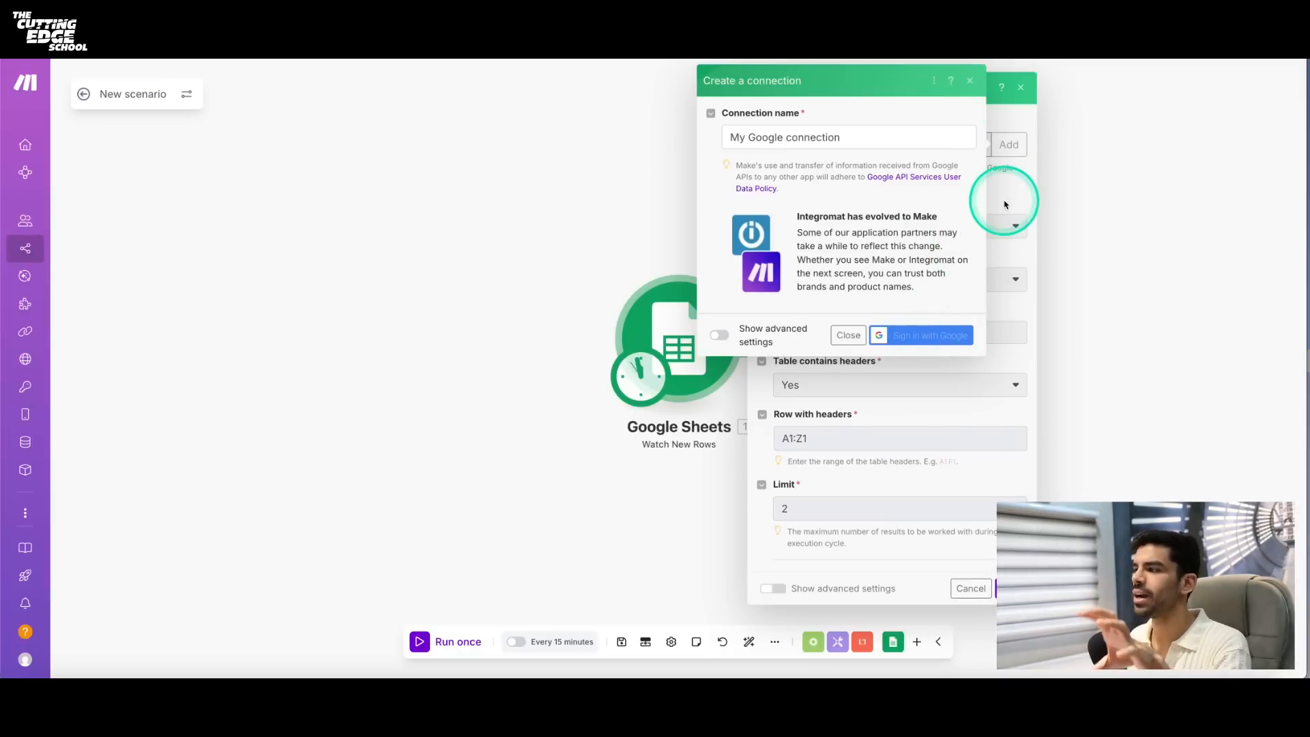
click(970, 82)
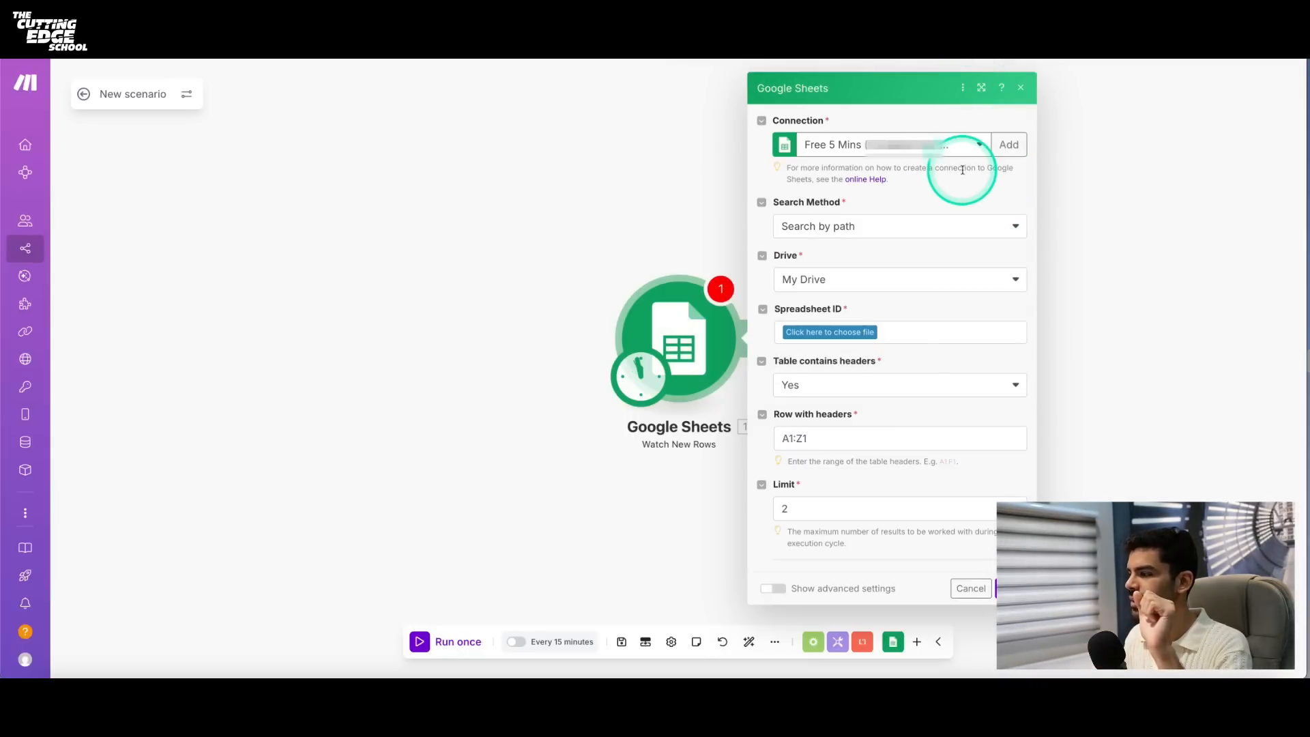
click(823, 228)
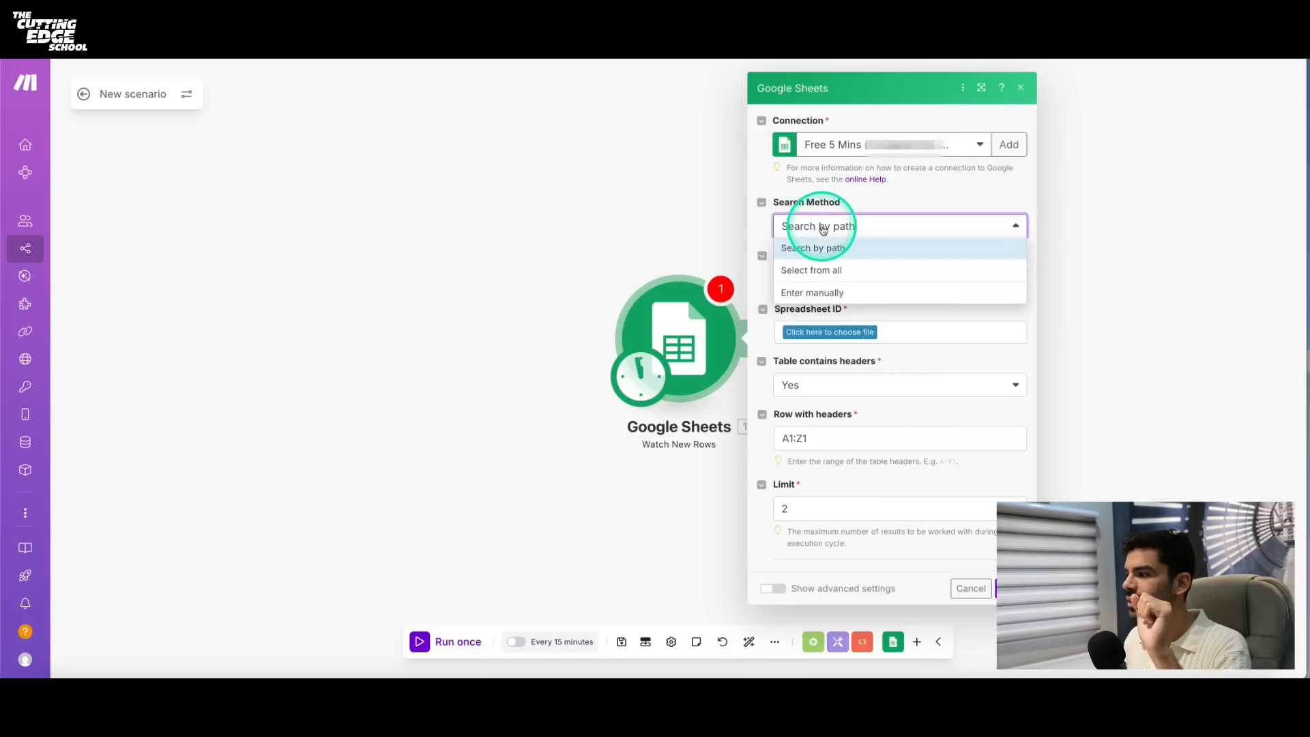
click(819, 270)
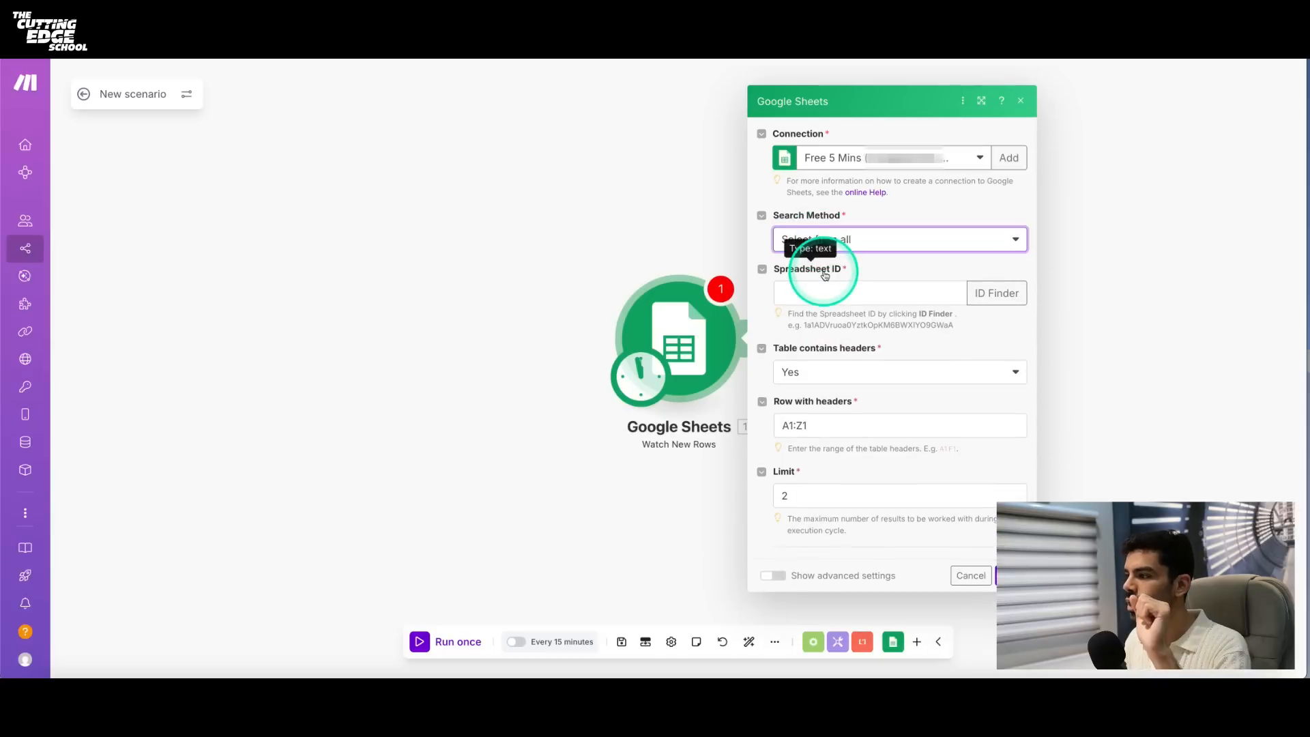
click(825, 293)
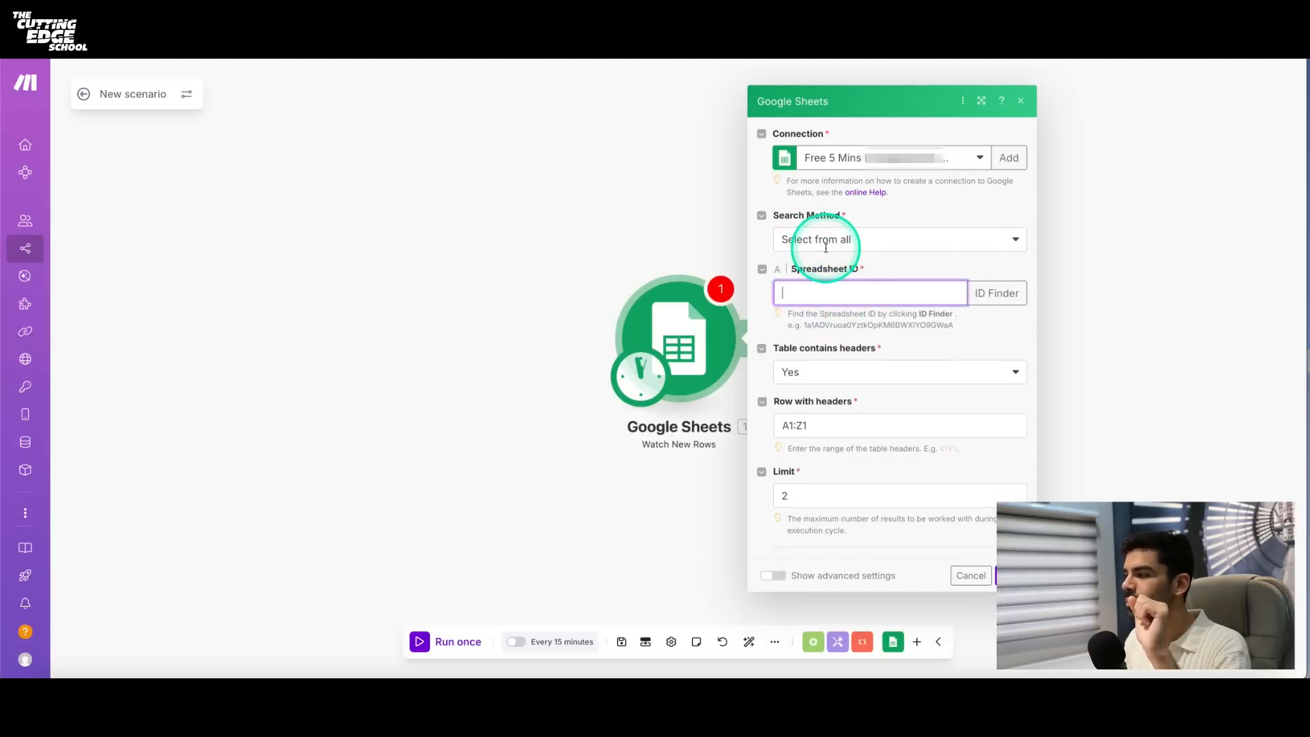
click(825, 247)
click(825, 305)
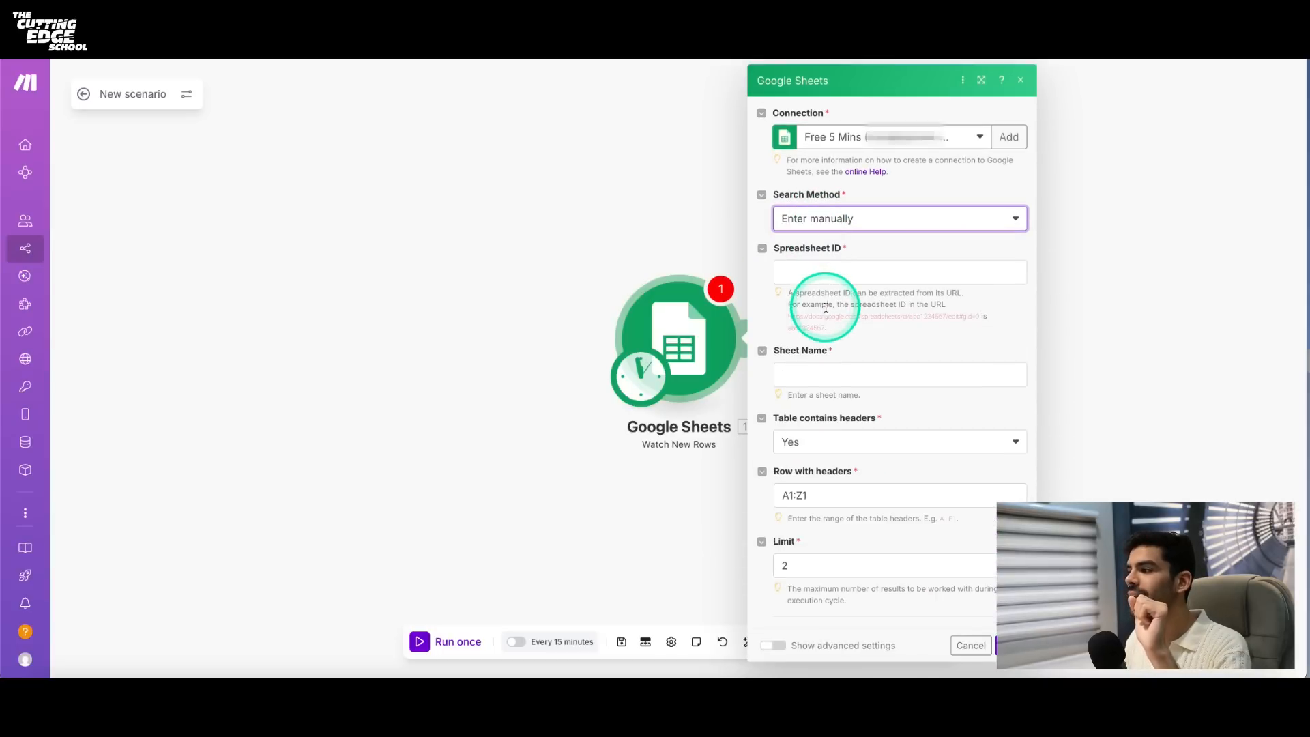
click(827, 272)
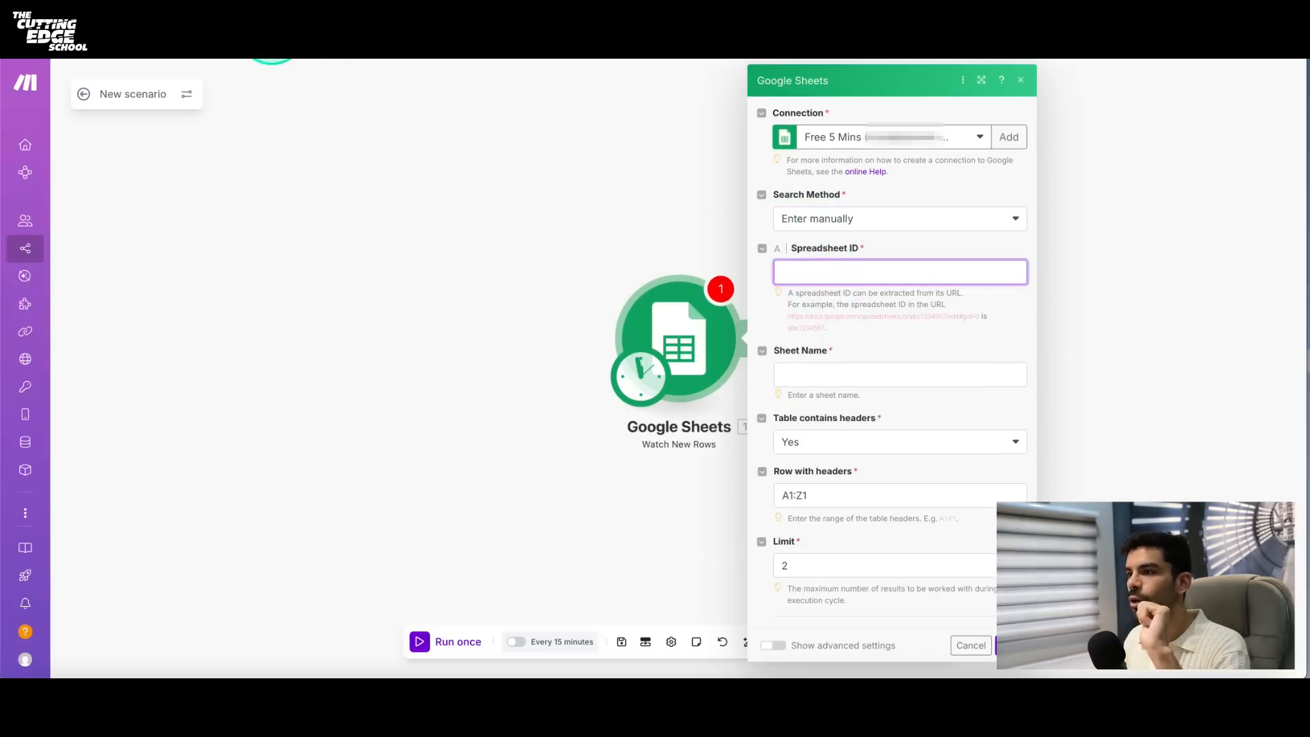
click(272, 31)
mouse_move(223, 65)
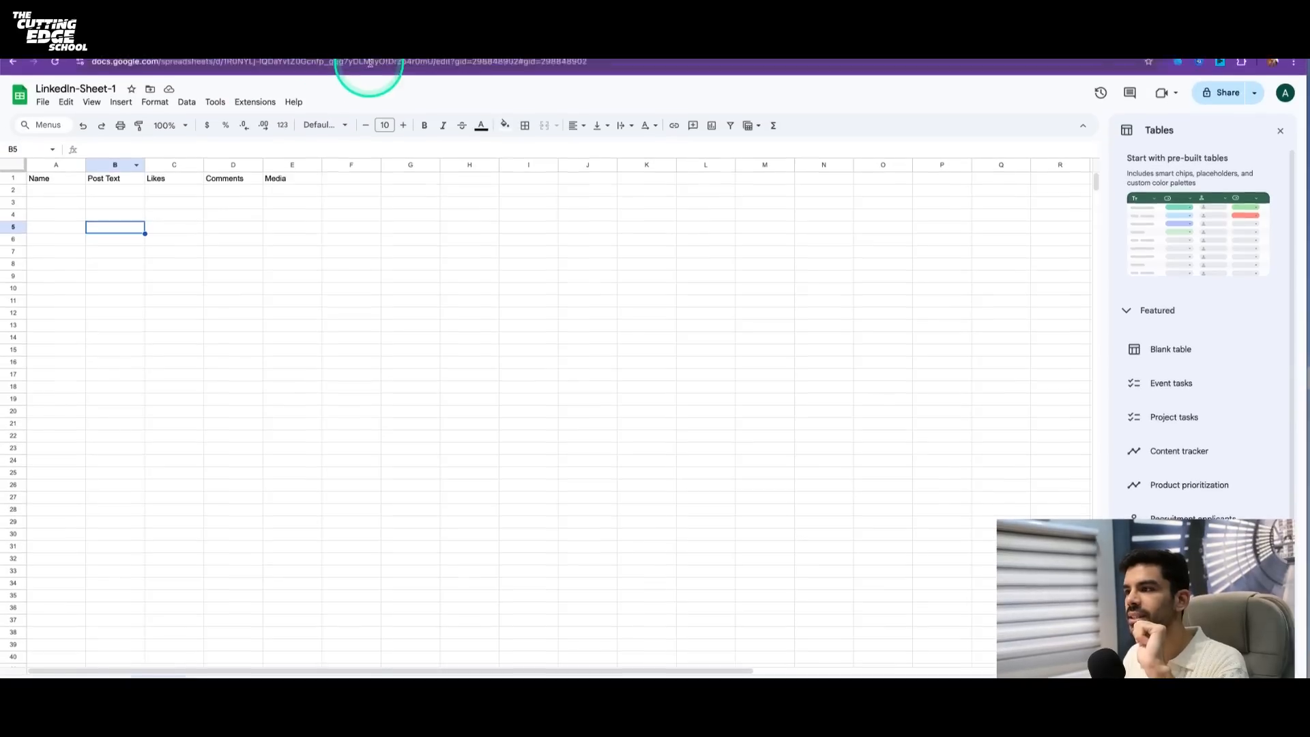
drag(433, 73, 252, 73)
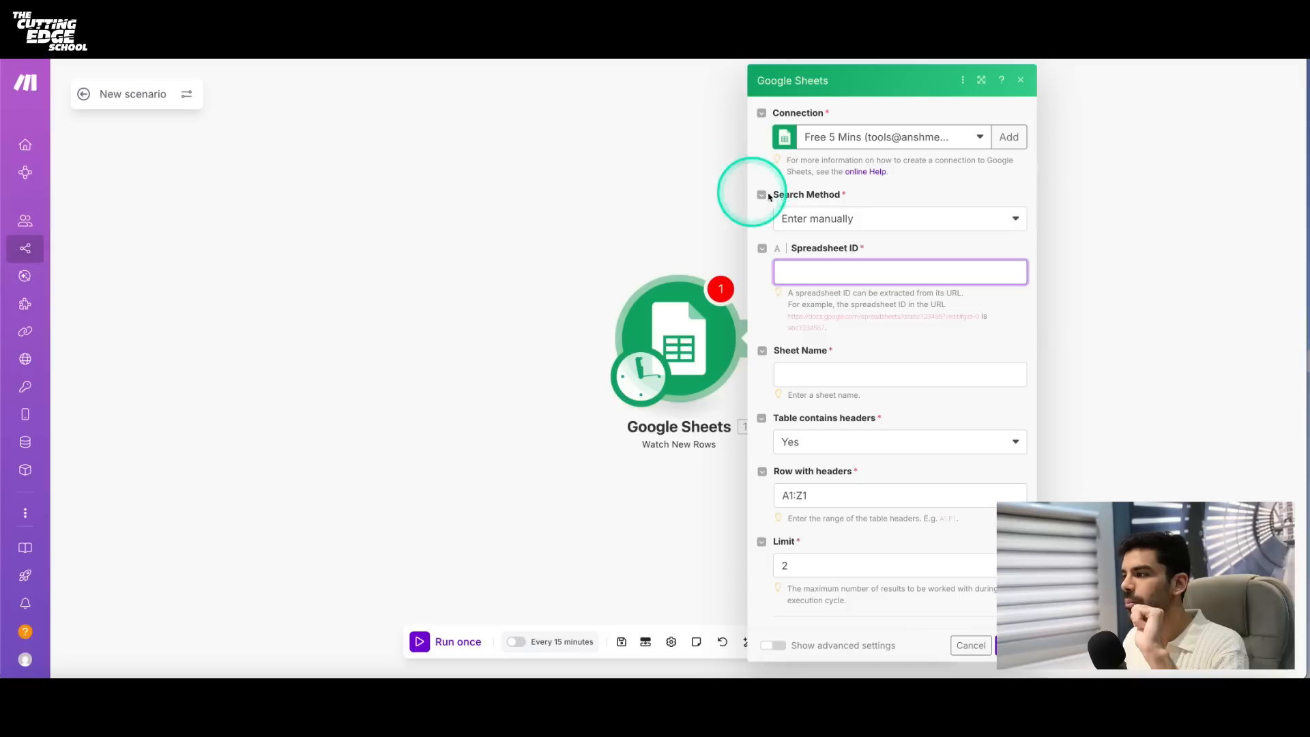
click(830, 212)
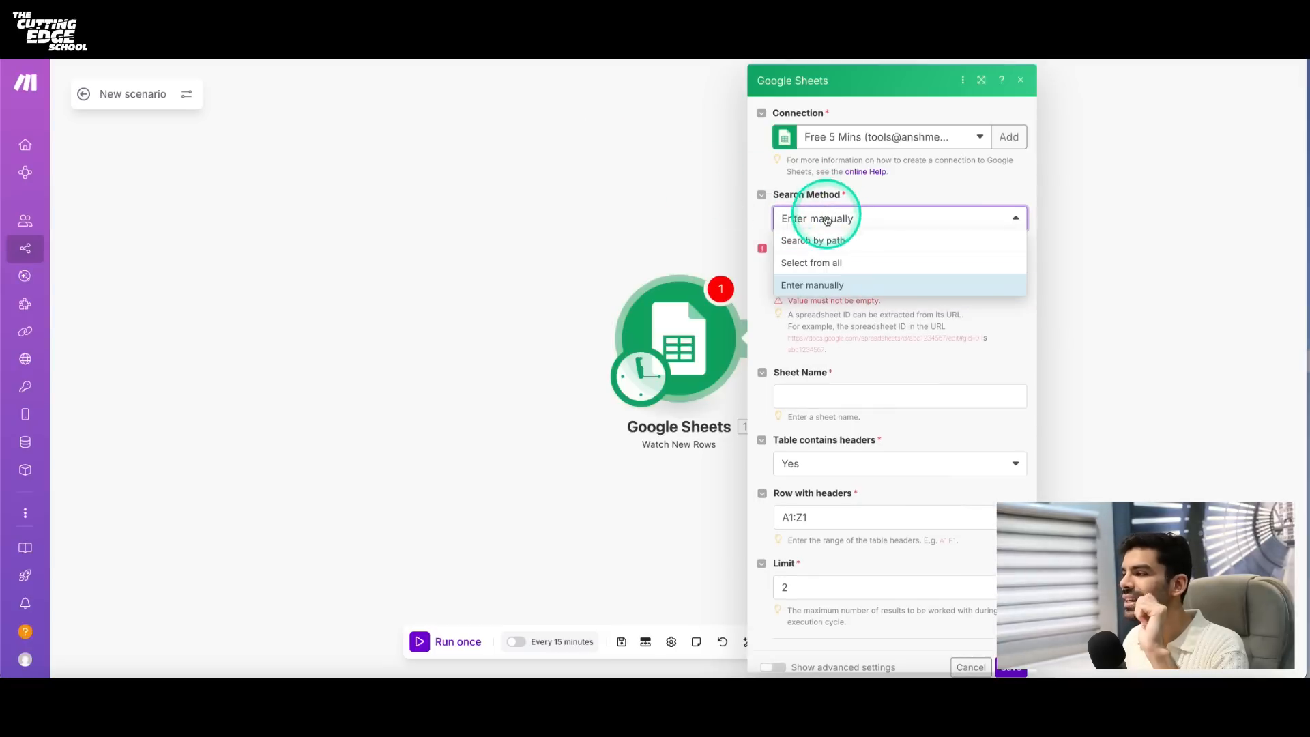
click(815, 241)
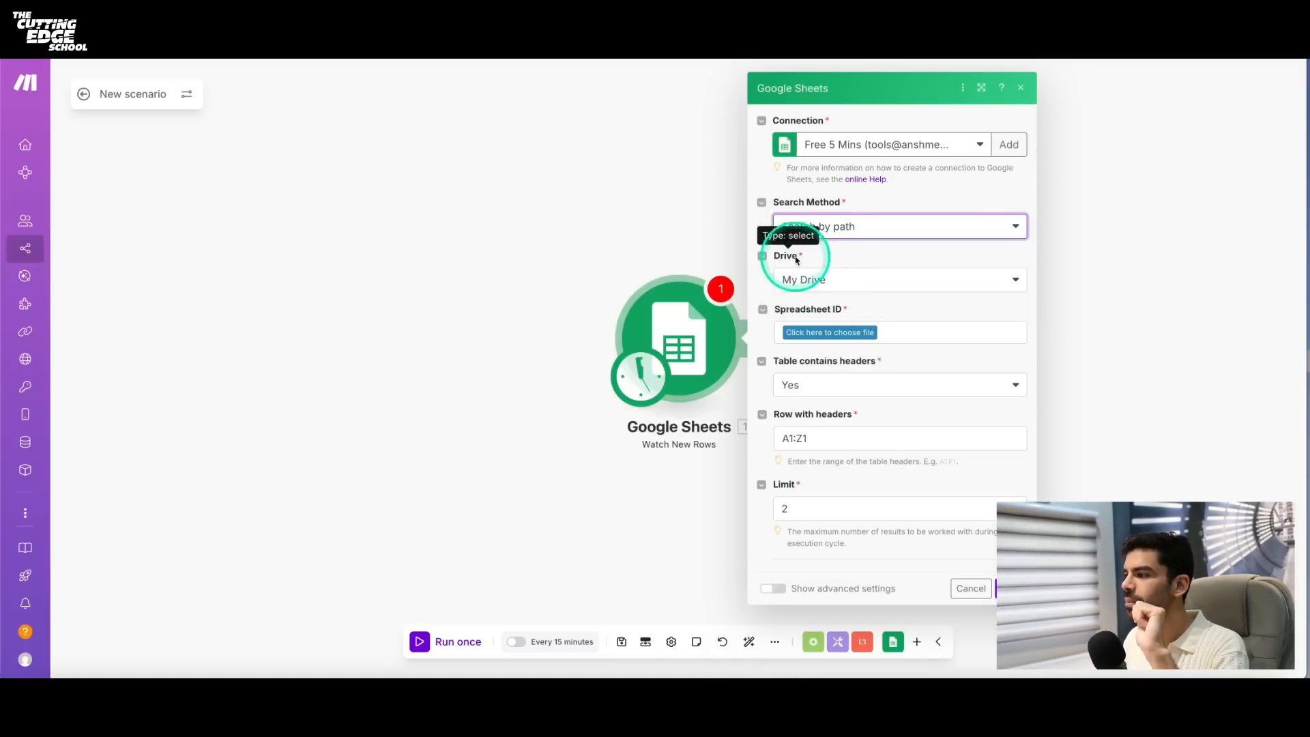
- In the Google Sheets module, set the drive to My Drive and choose the LinkedIn-Sheet-1 spreadsheet
click(809, 279)
click(809, 298)
click(829, 333)
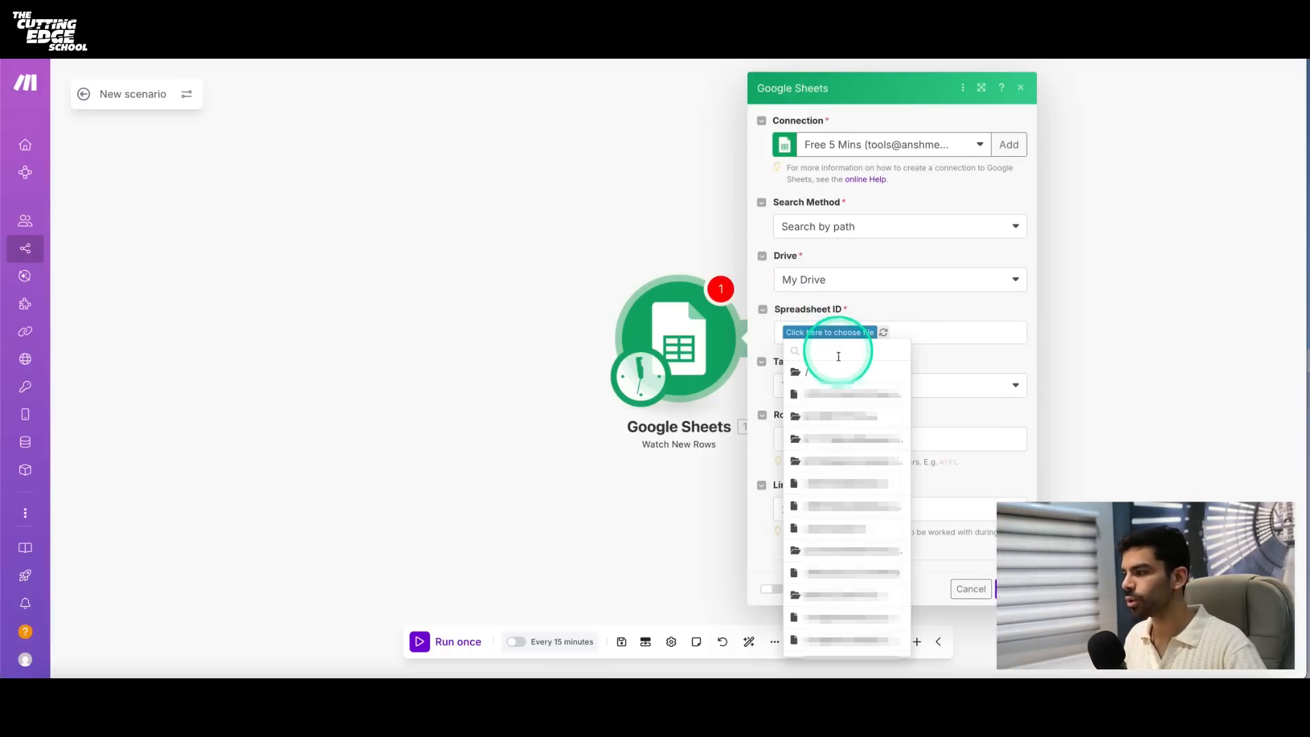
click(838, 372)
click(846, 333)
click(850, 348)
text(linkedin)
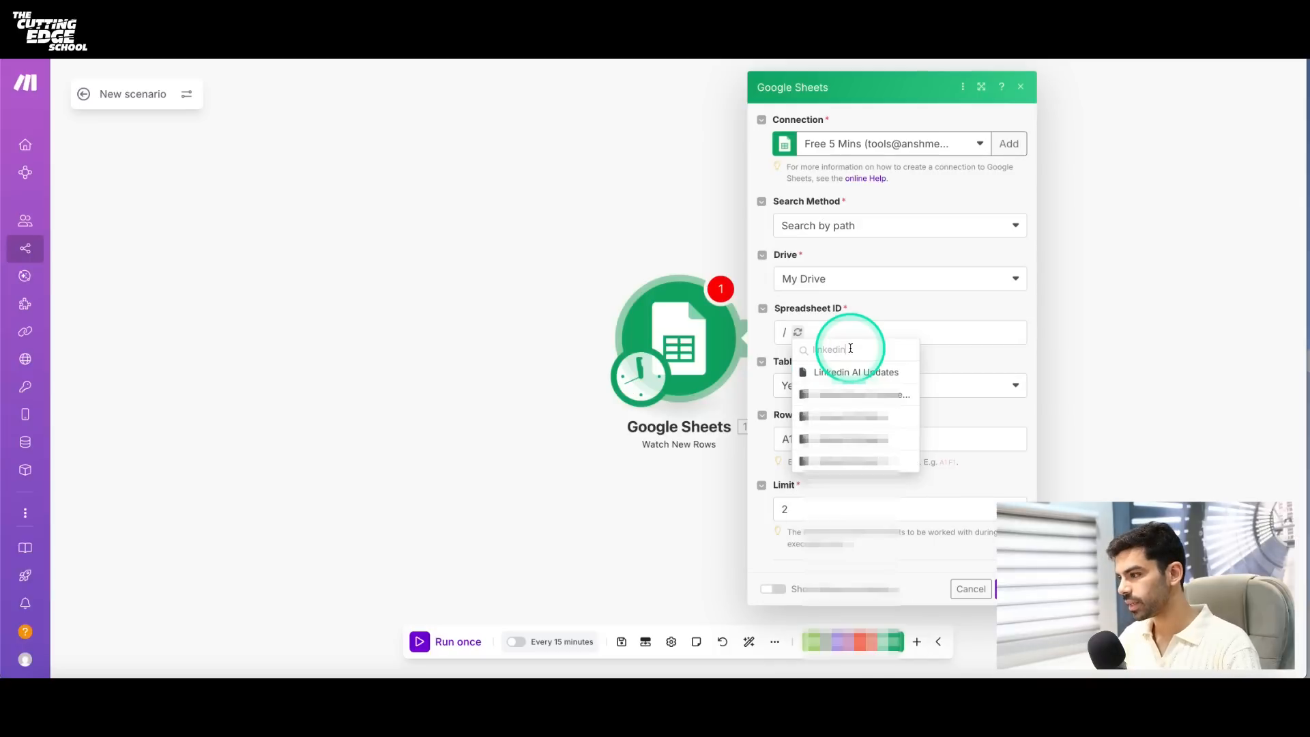
click(861, 452)
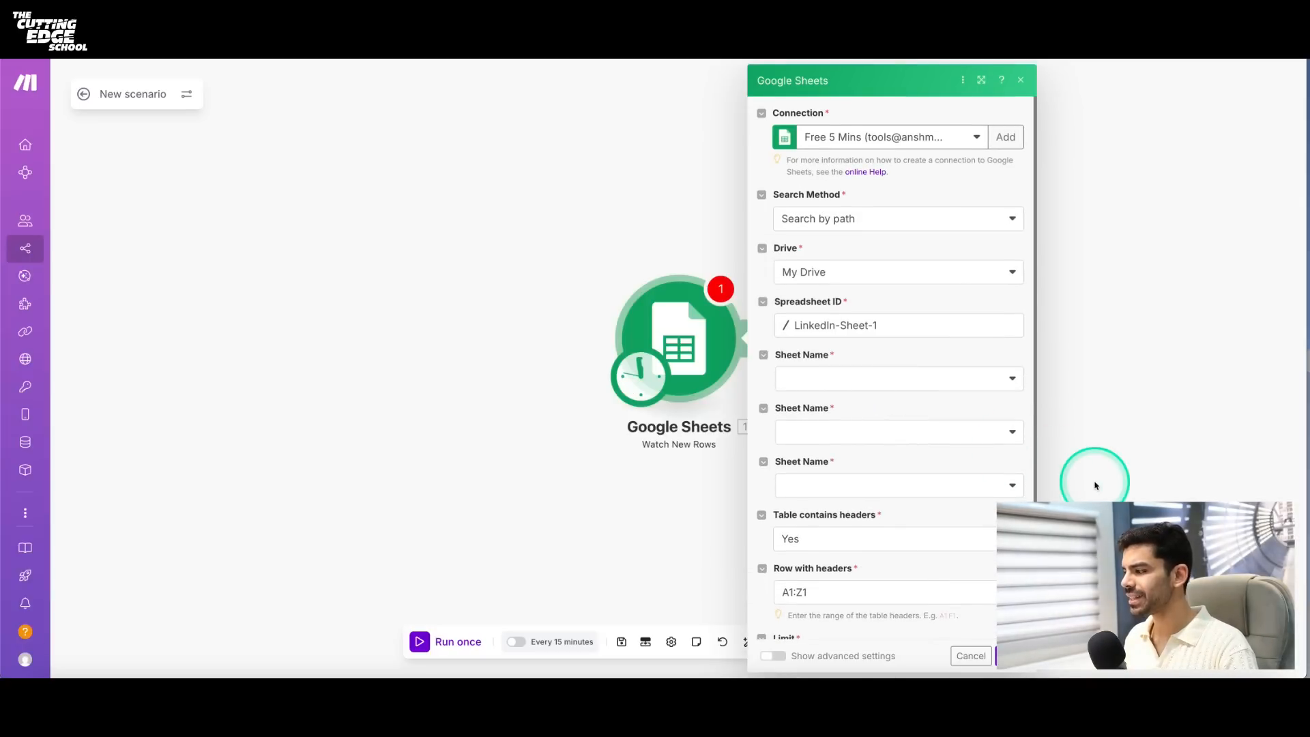
- Set the sheet name to Sheet1 and collapse the three Sheet Name fields
scroll(679, 266, right, 1)
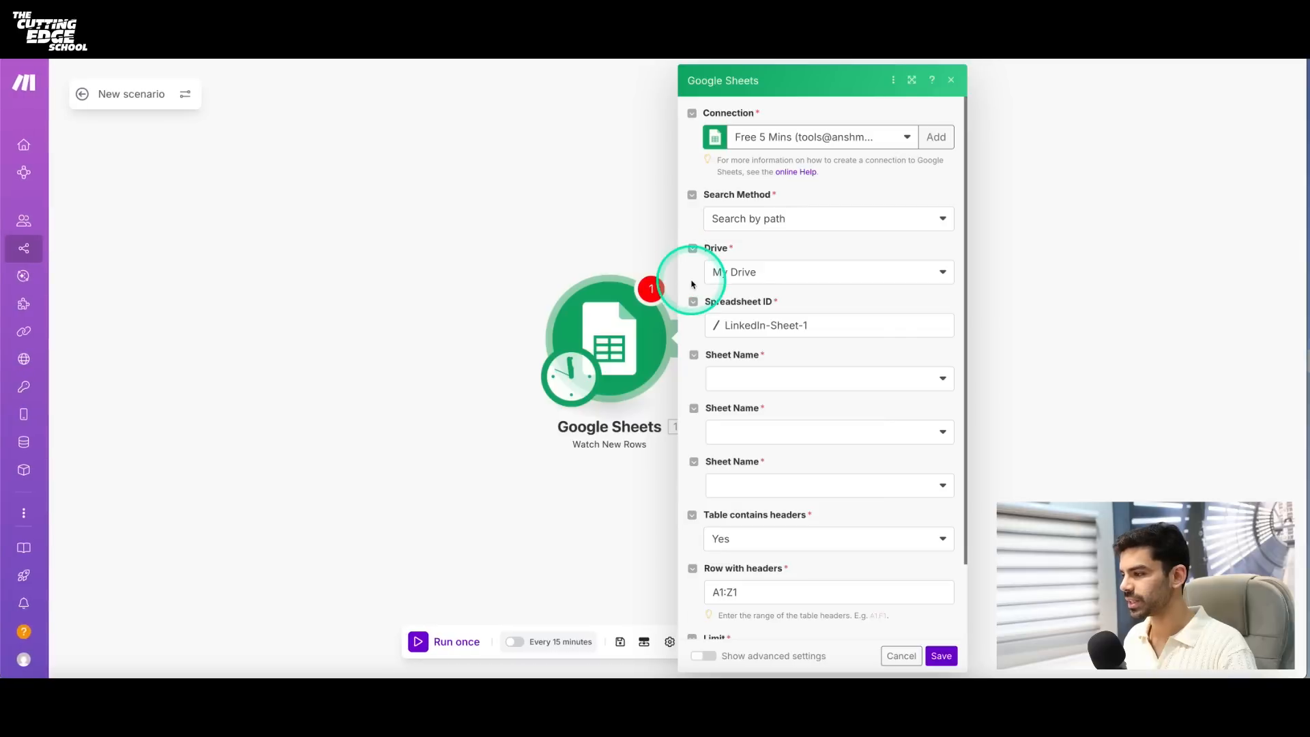
click(739, 380)
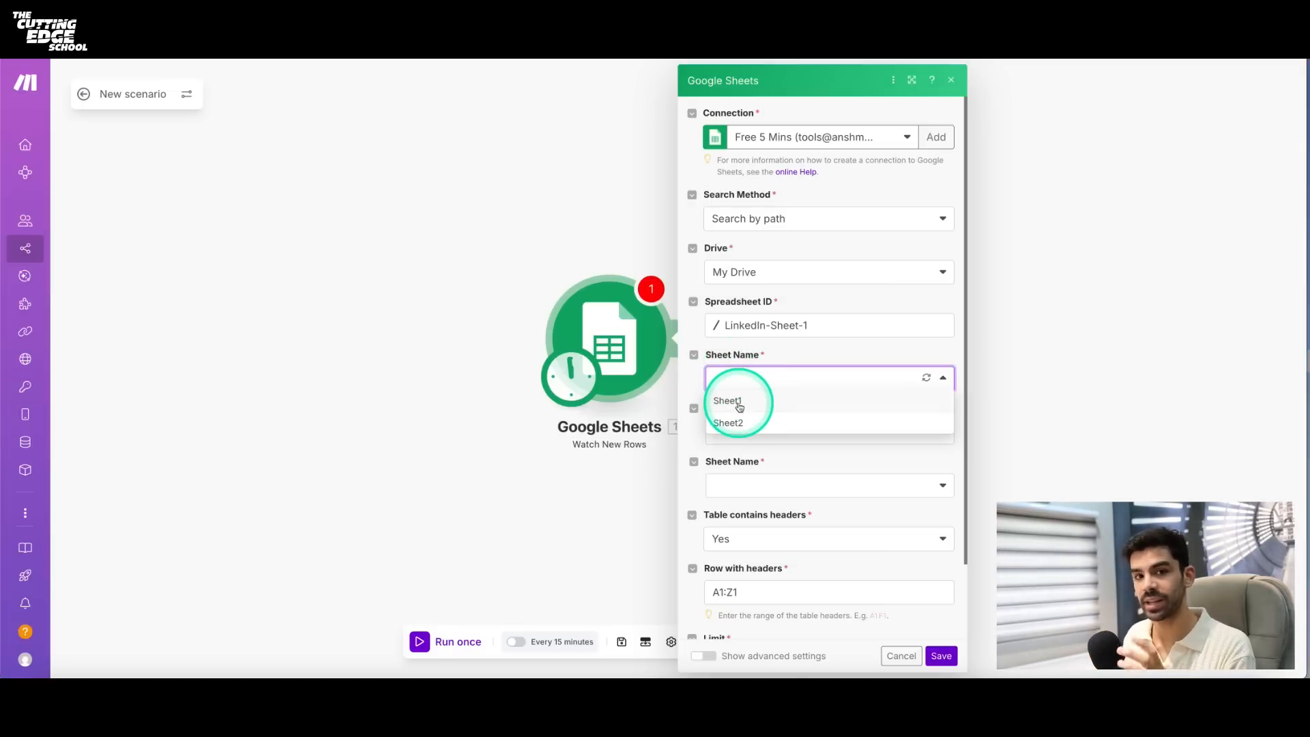
click(740, 406)
scroll(789, 461, down, 2)
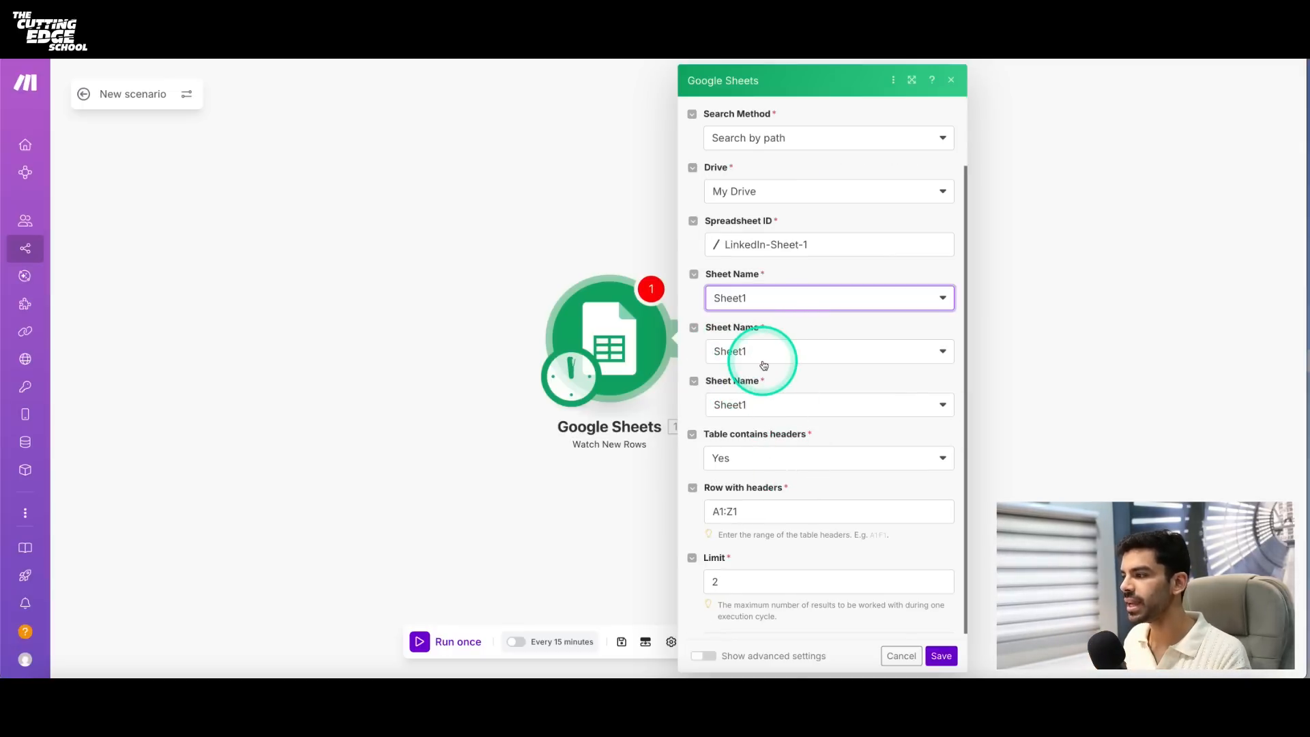
click(693, 274)
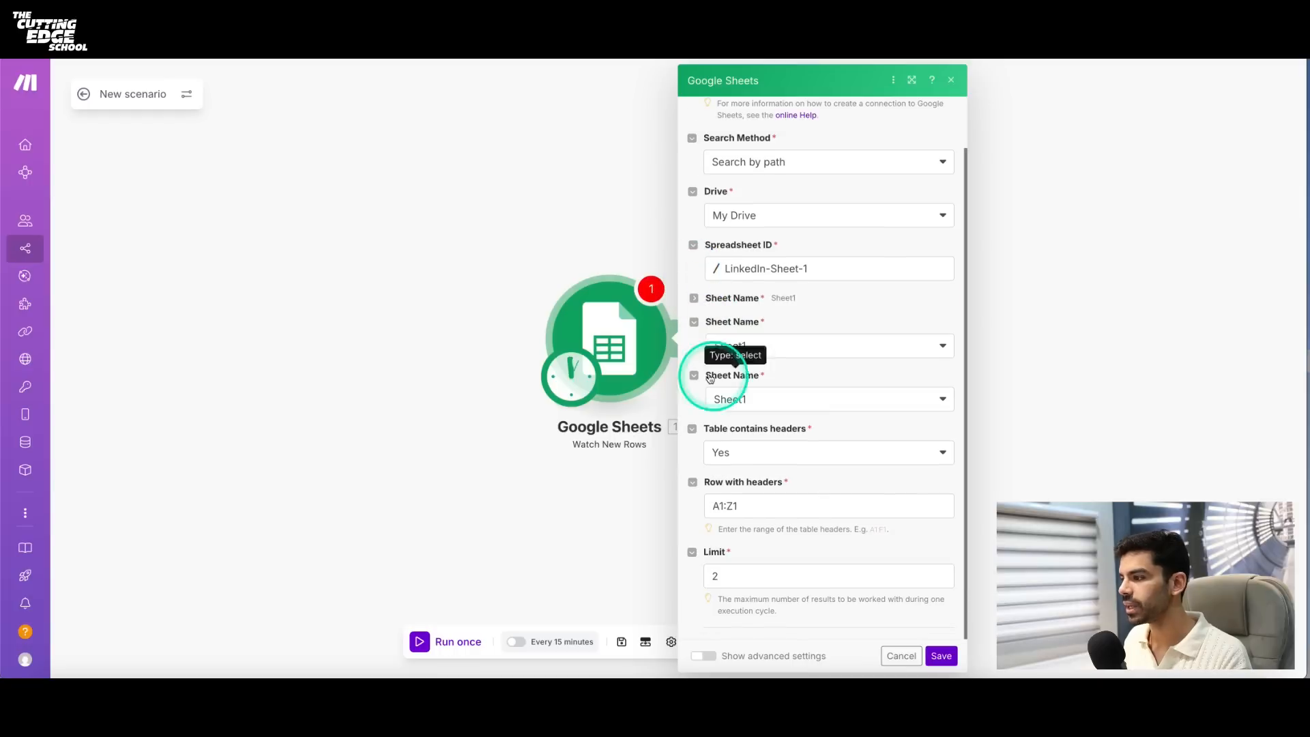
click(694, 322)
click(694, 376)
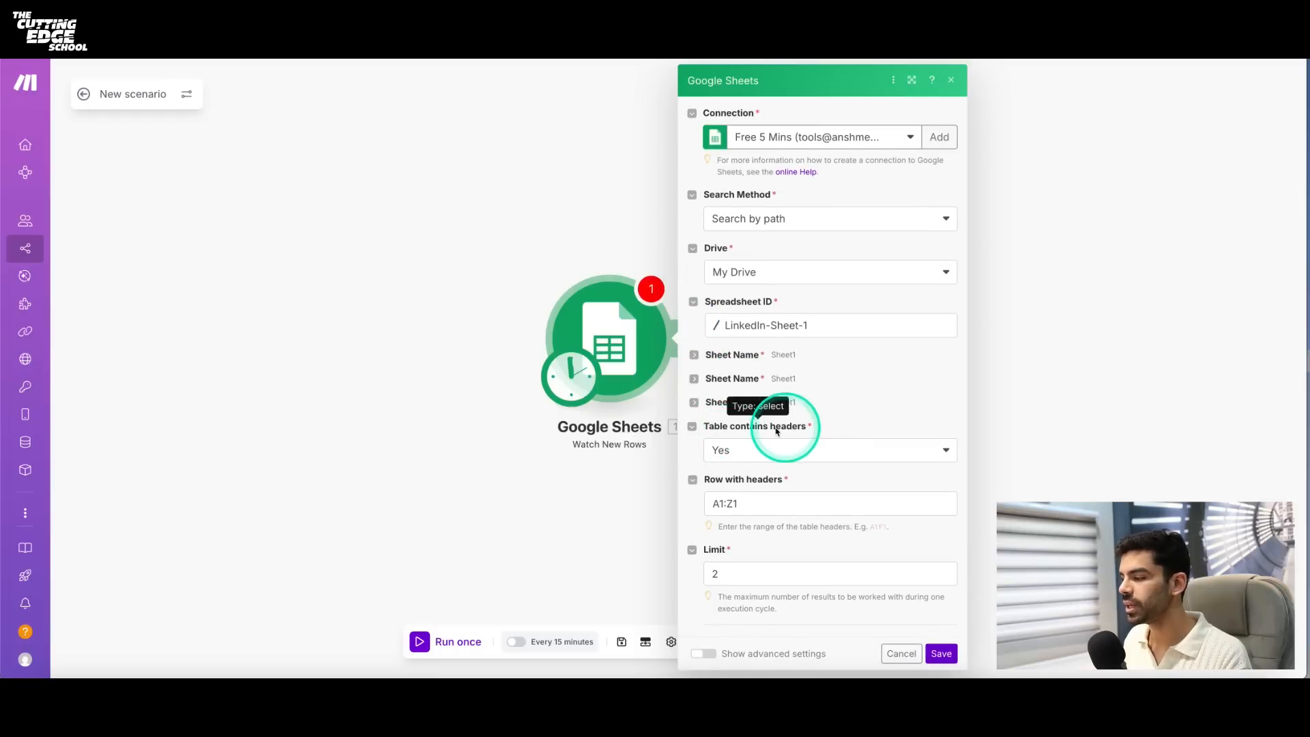
- Set Table contains headers to Yes, checking the Name header in Sheet1 of the spreadsheet
click(757, 447)
click(717, 447)
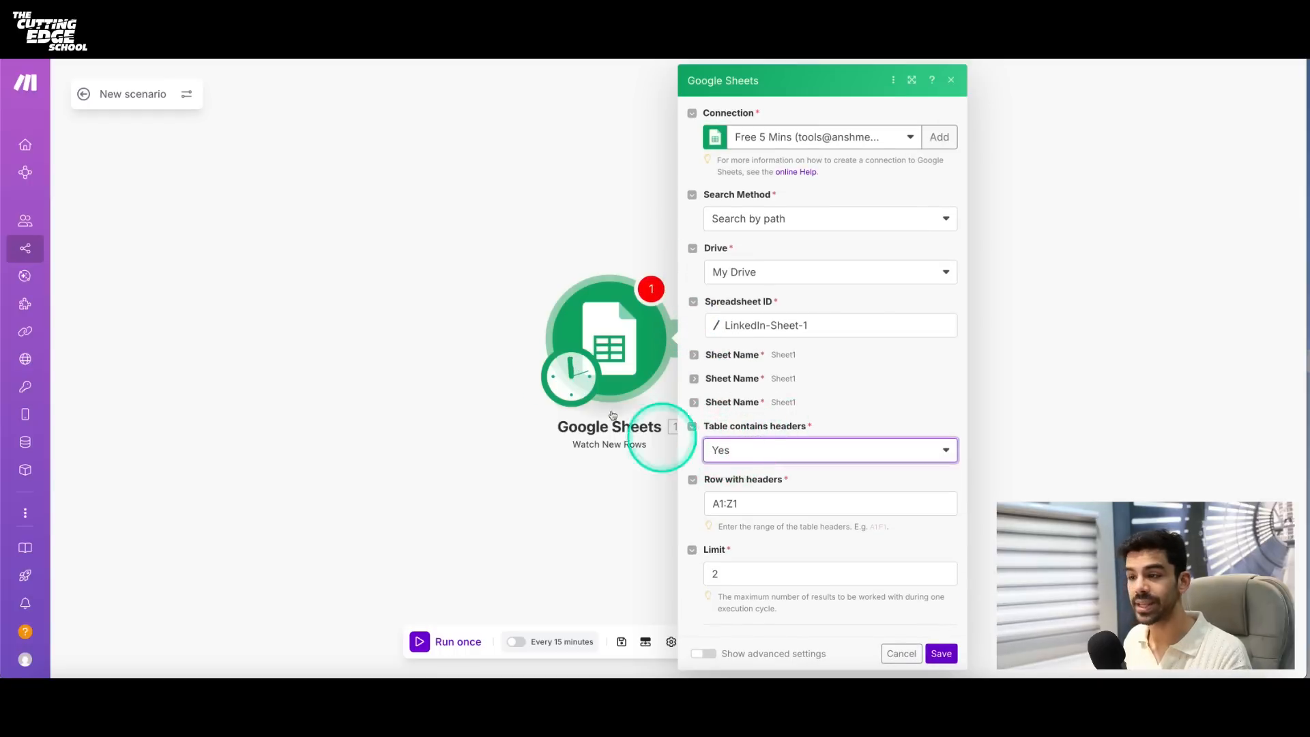
click(277, 48)
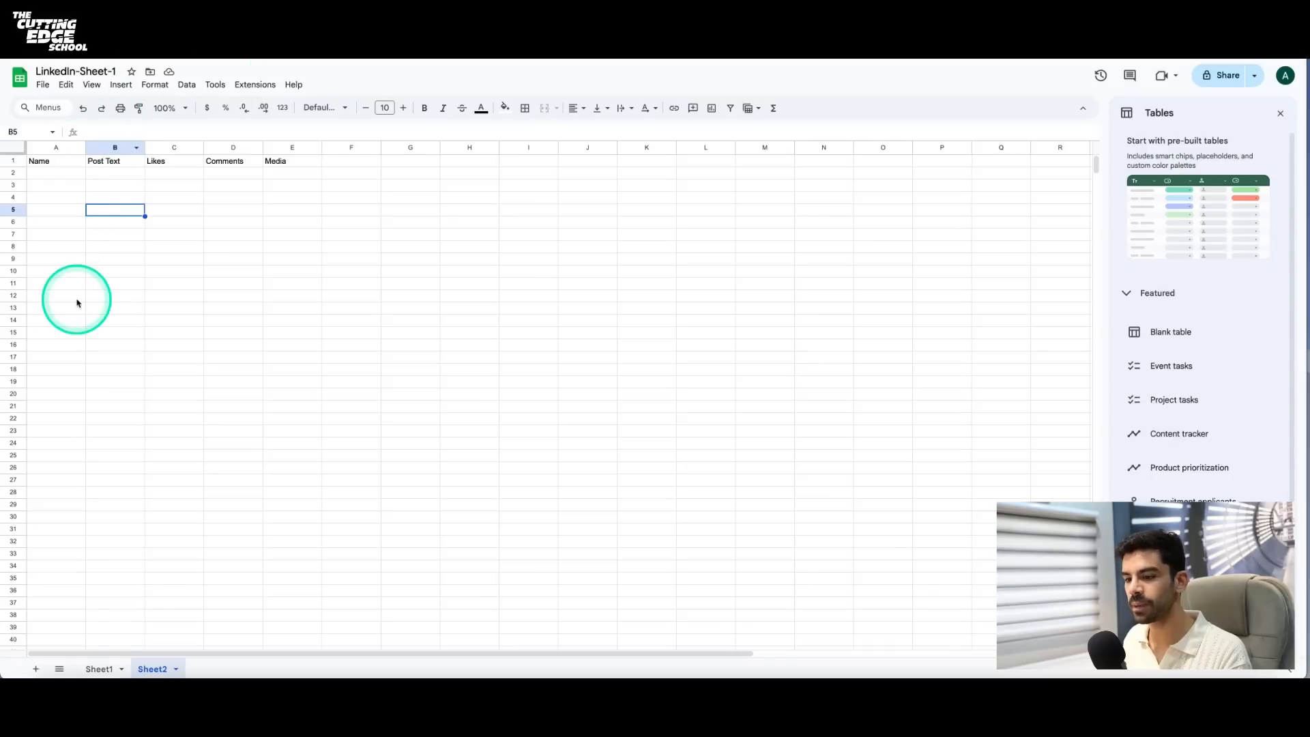
click(102, 667)
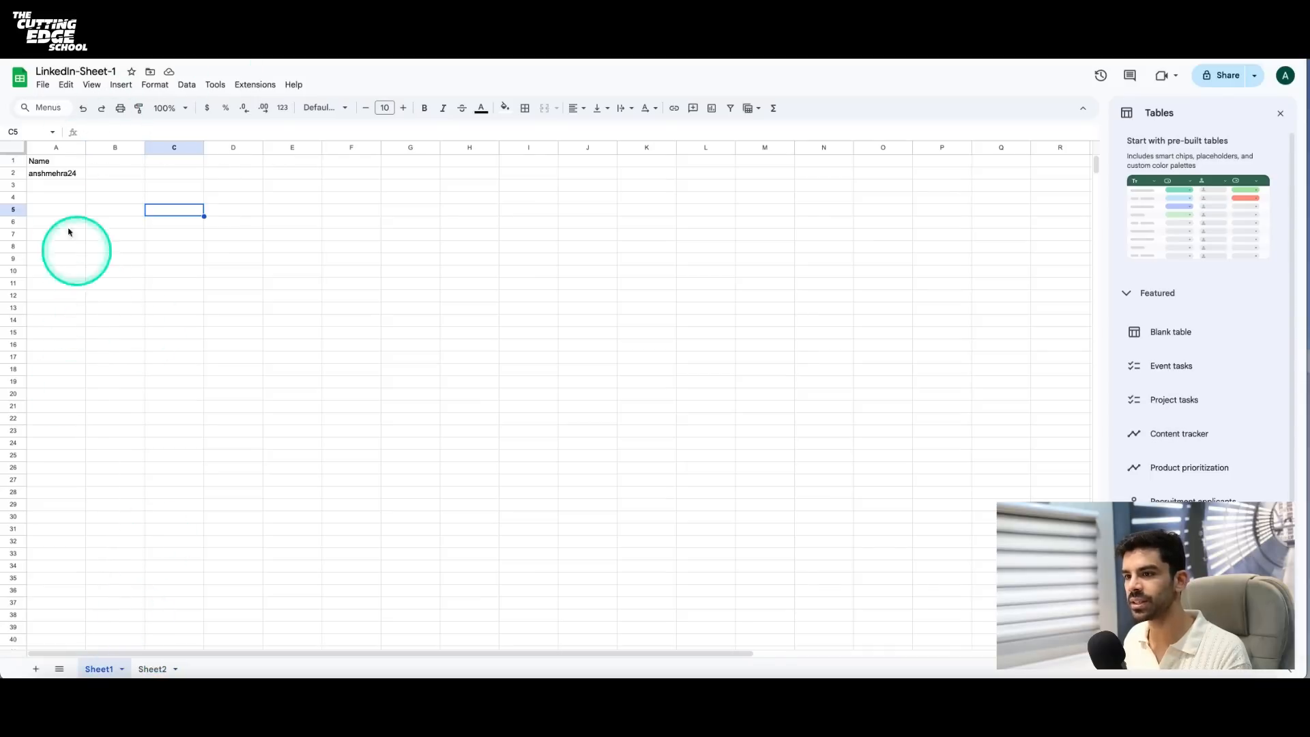
click(48, 164)
click(140, 28)
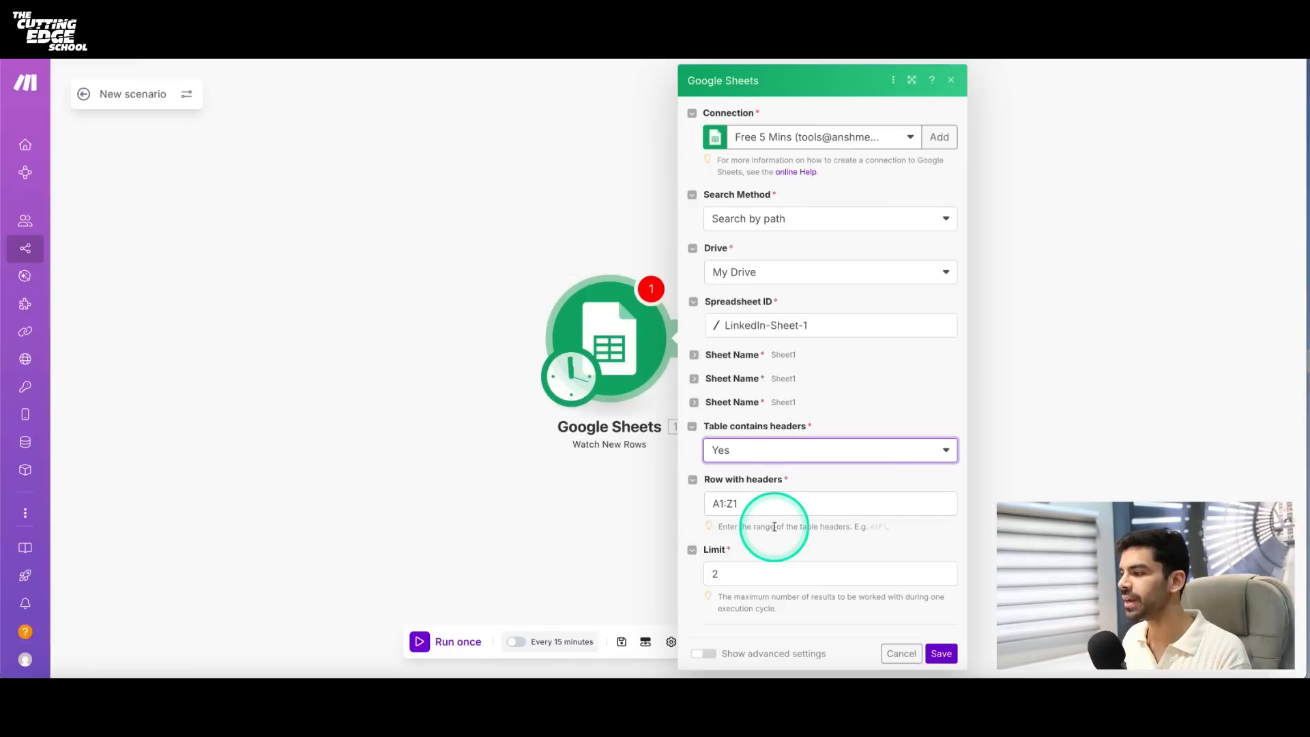
- Set the Watch New Rows limit to 5 and save the module settings
click(778, 572)
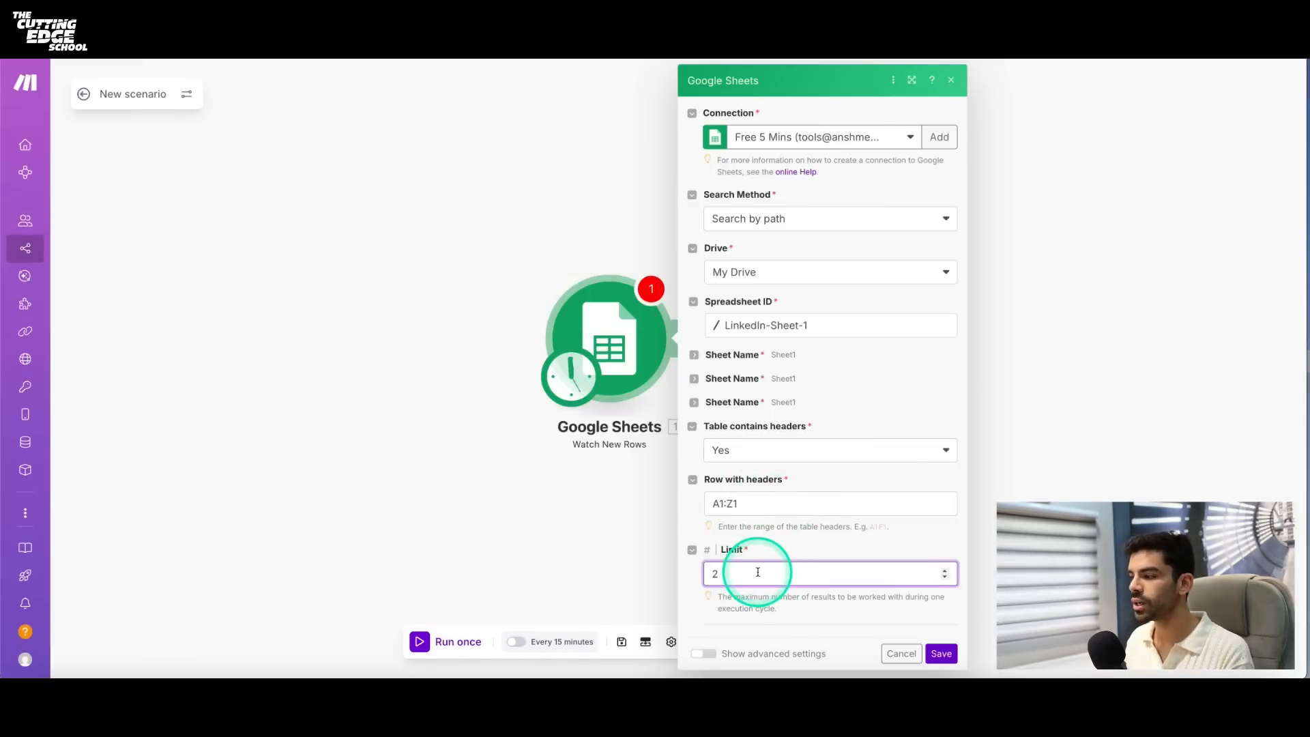
drag(757, 572, 706, 575)
text(5)
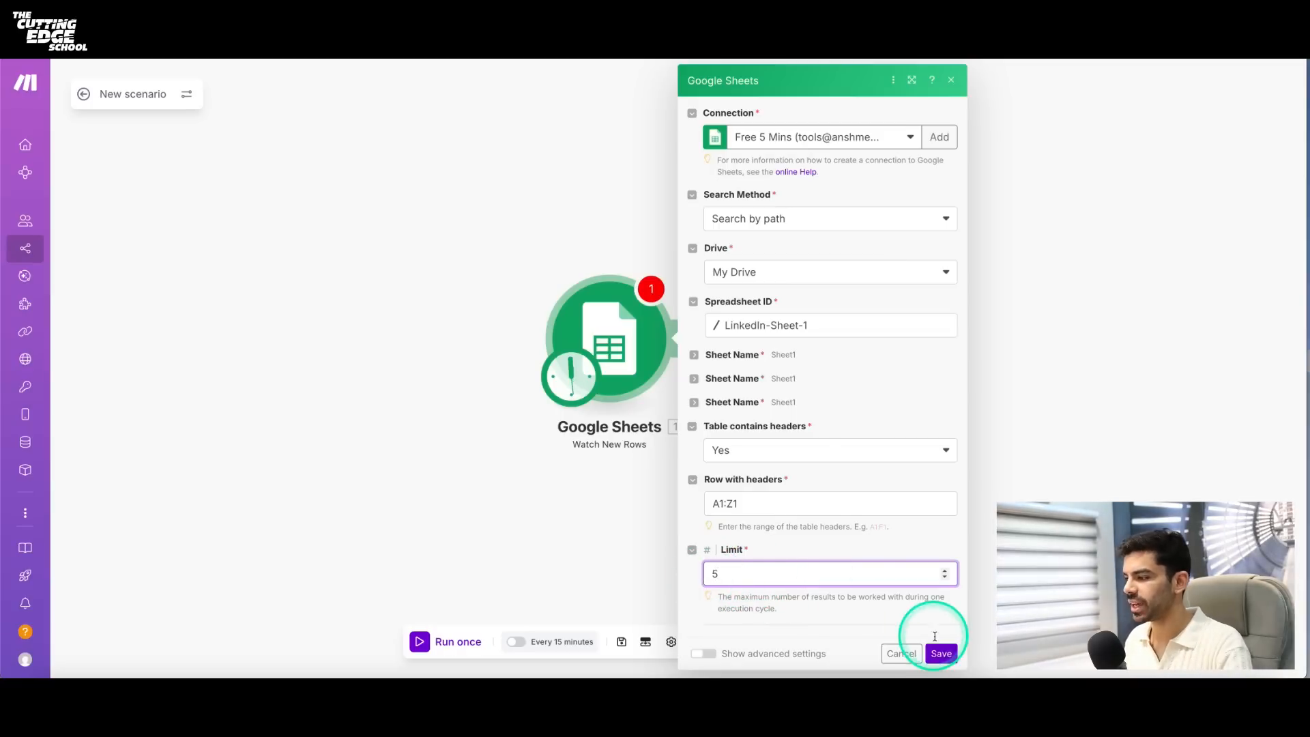
click(940, 653)
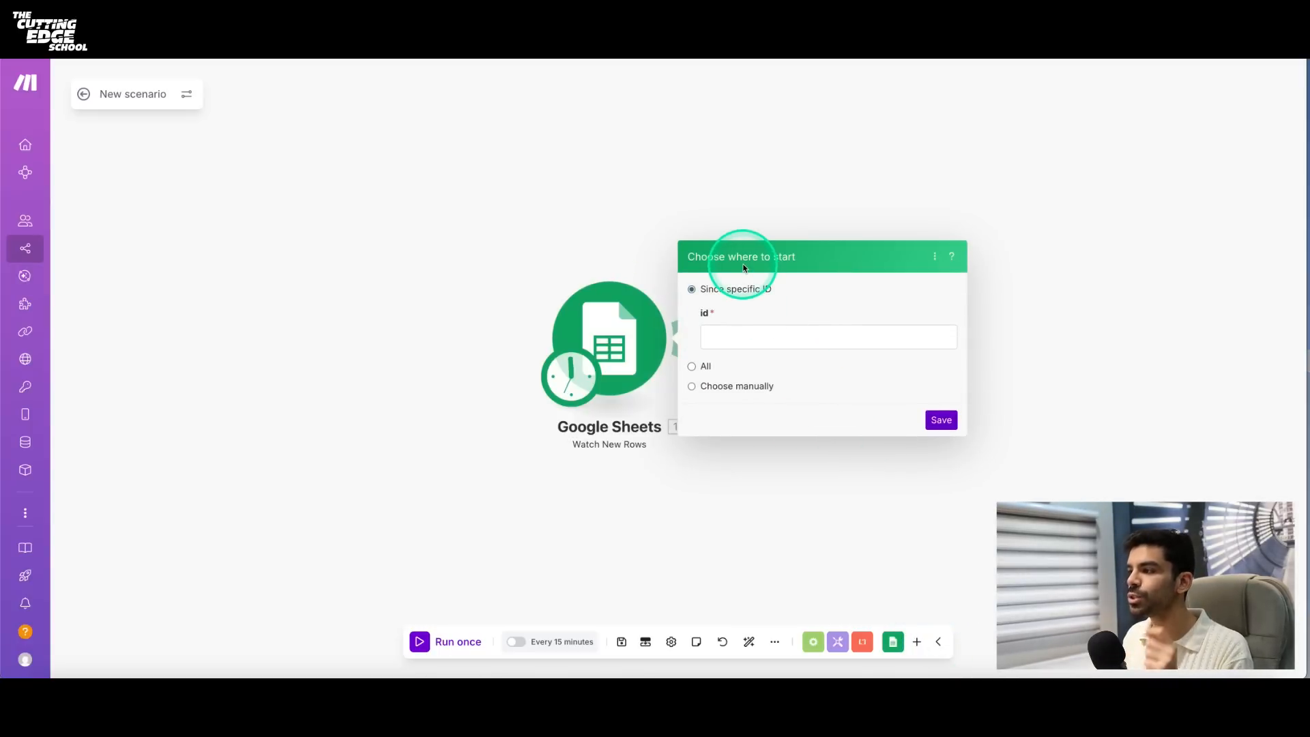
- Set the trigger to start from All rows, then run the scenario once and review the module's output bundle
click(692, 366)
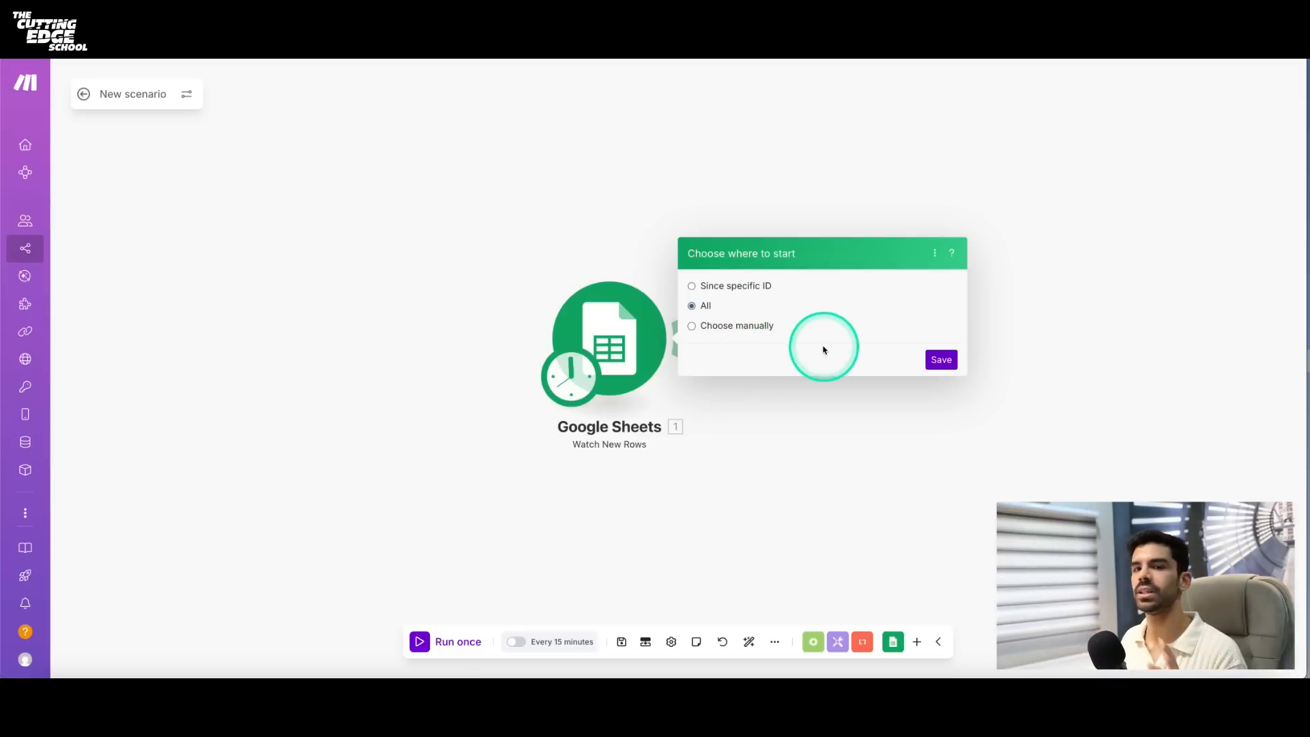
click(935, 366)
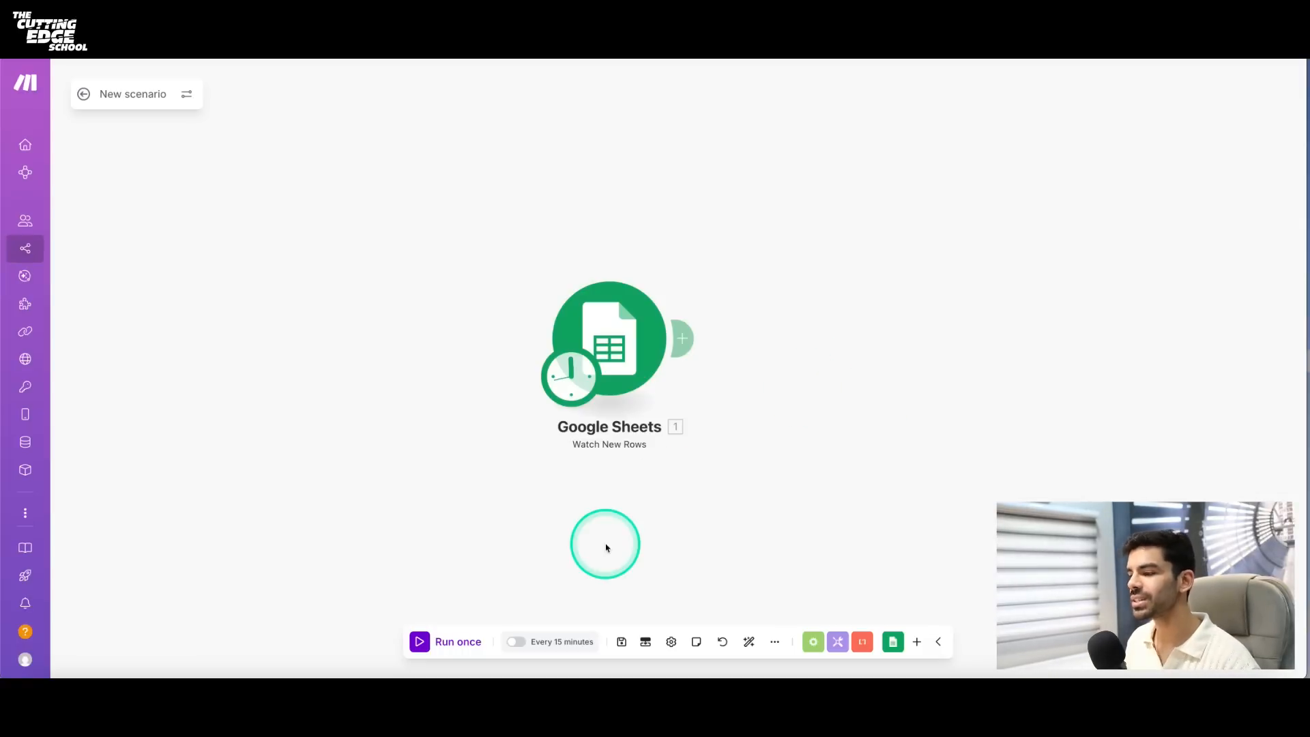
click(460, 644)
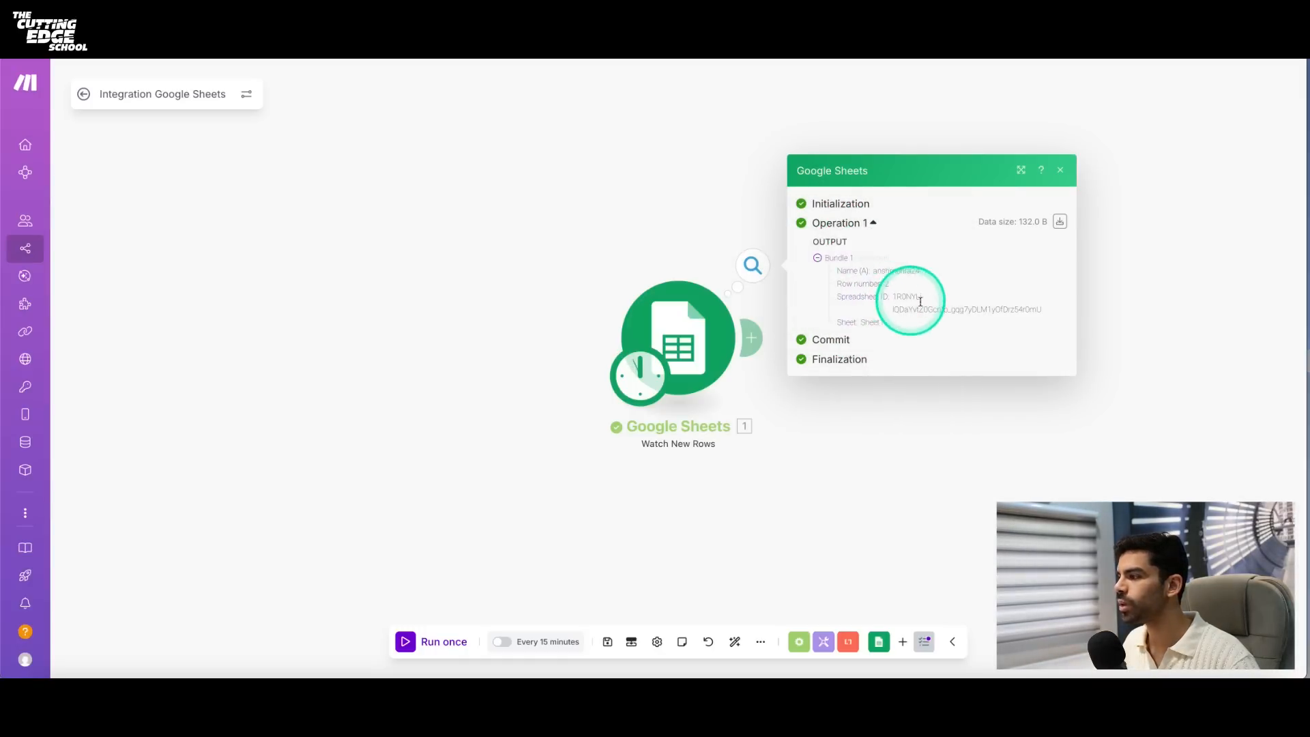
click(1059, 170)
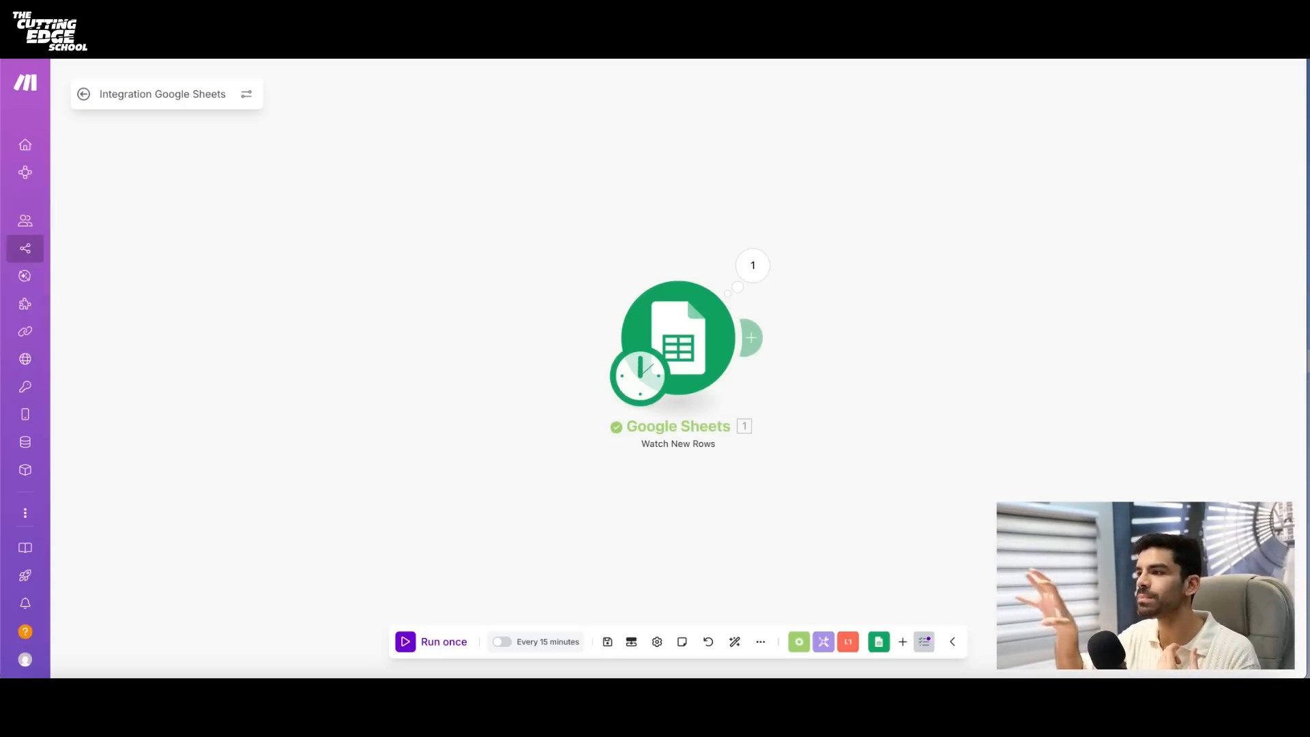
- Find the Apify website through a Google search in a new browser tab and sign in with the Google account
key(super+t)
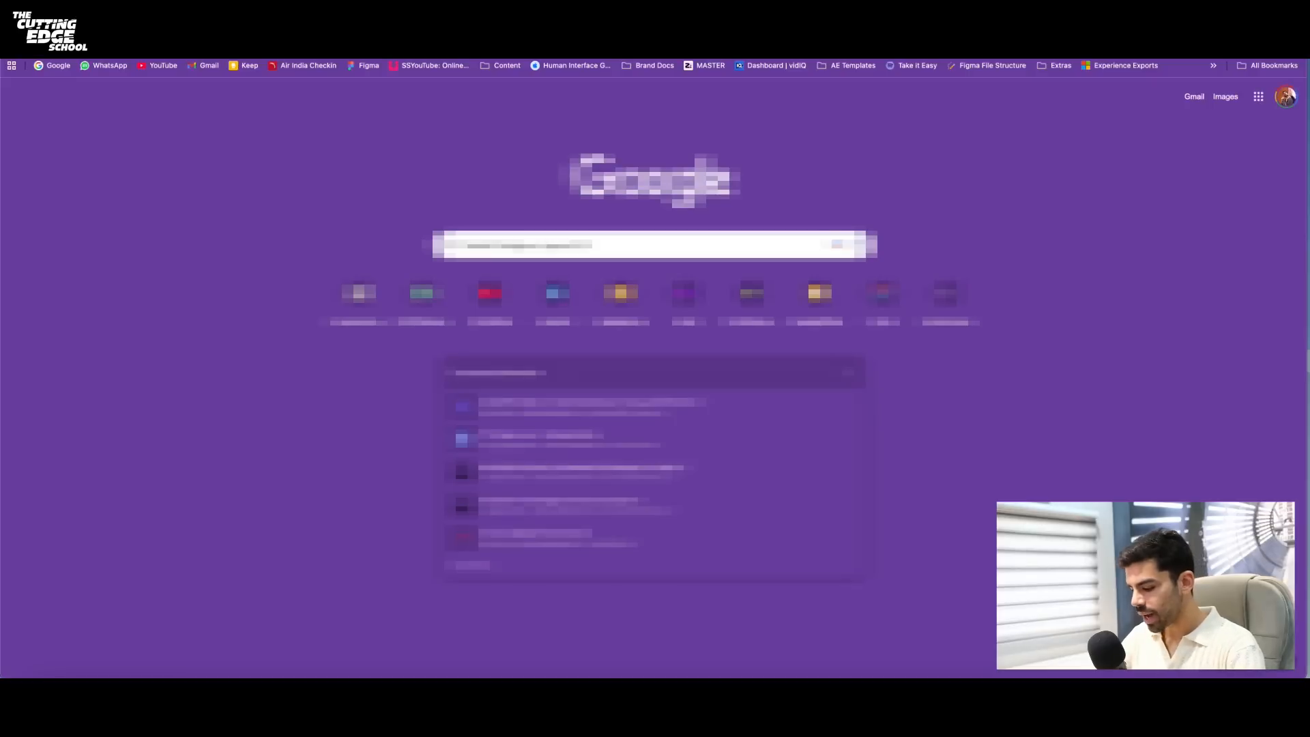
text(apify)
key(Return)
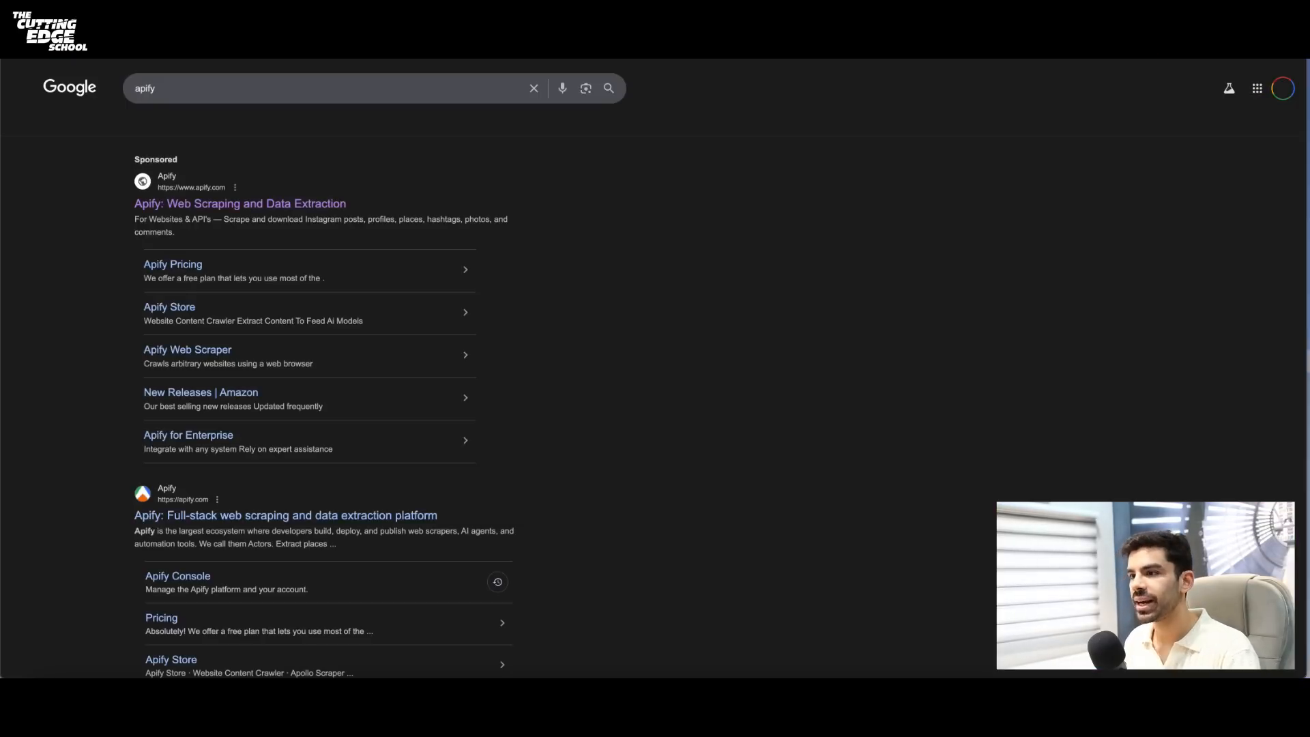
click(295, 203)
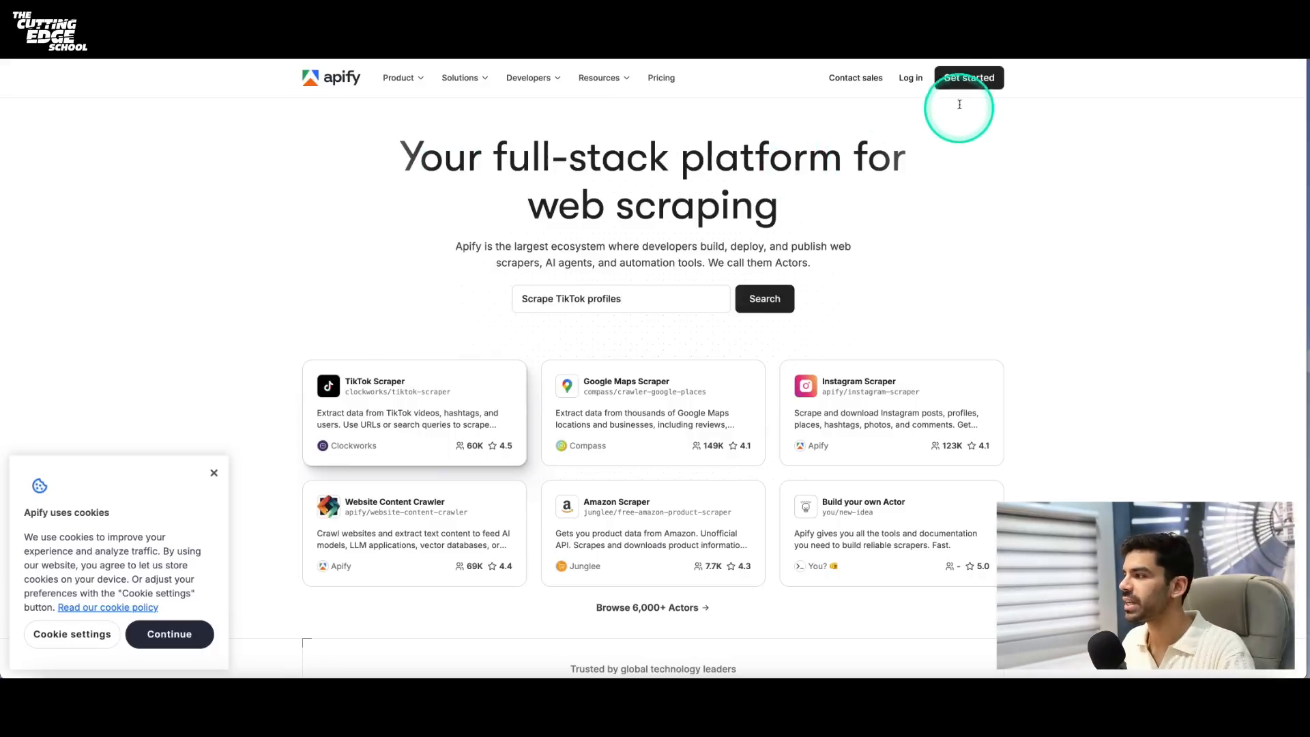
click(958, 87)
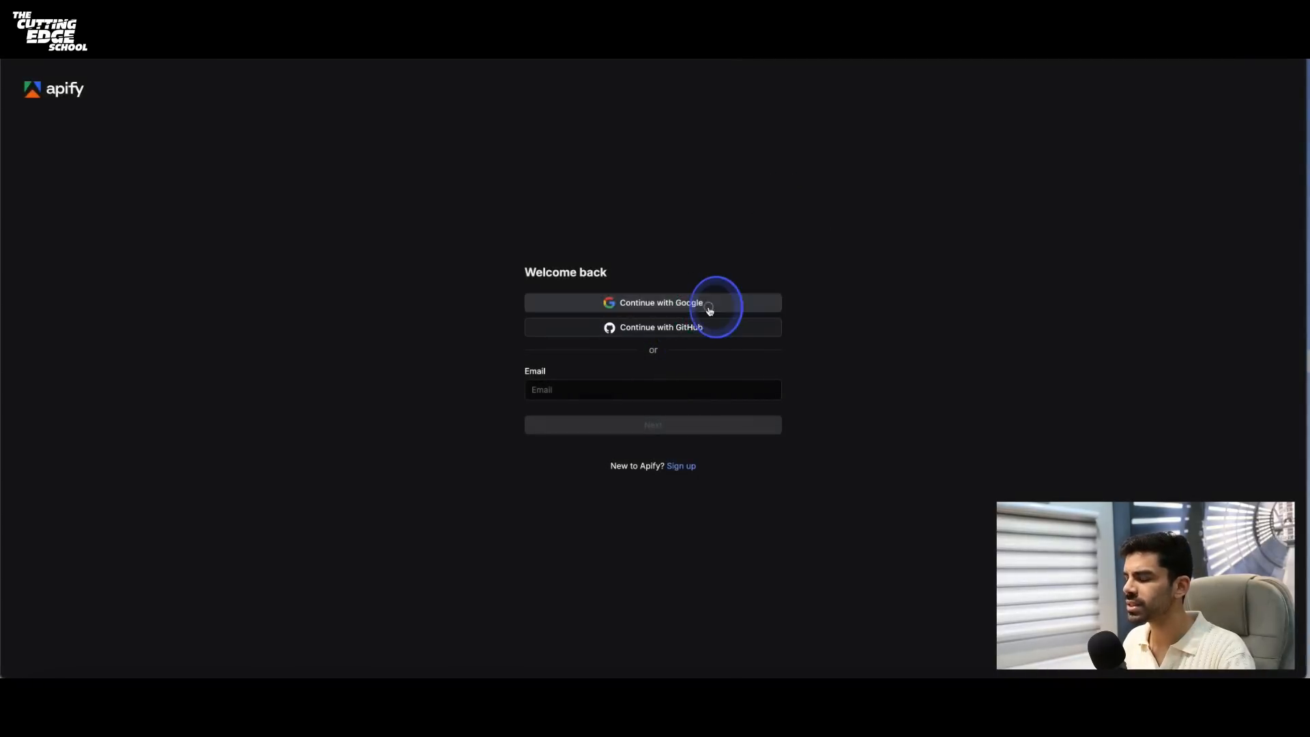
click(709, 311)
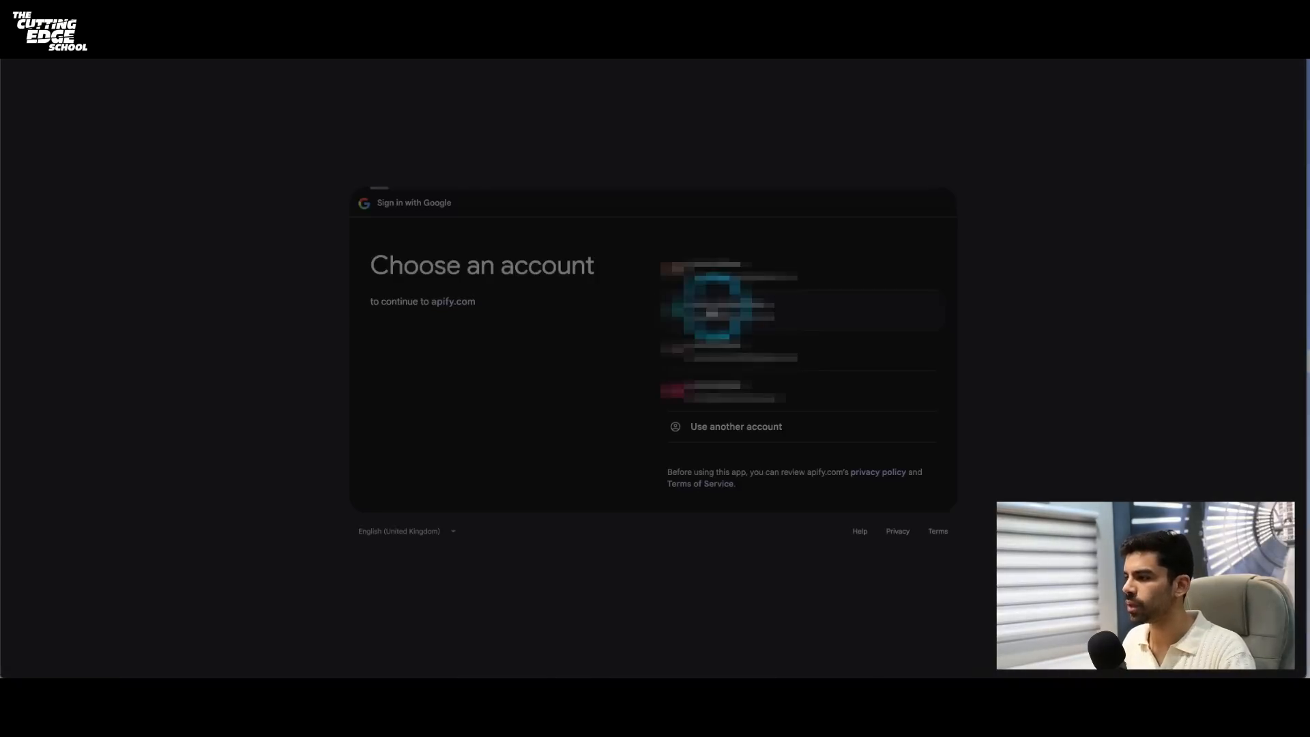
click(715, 308)
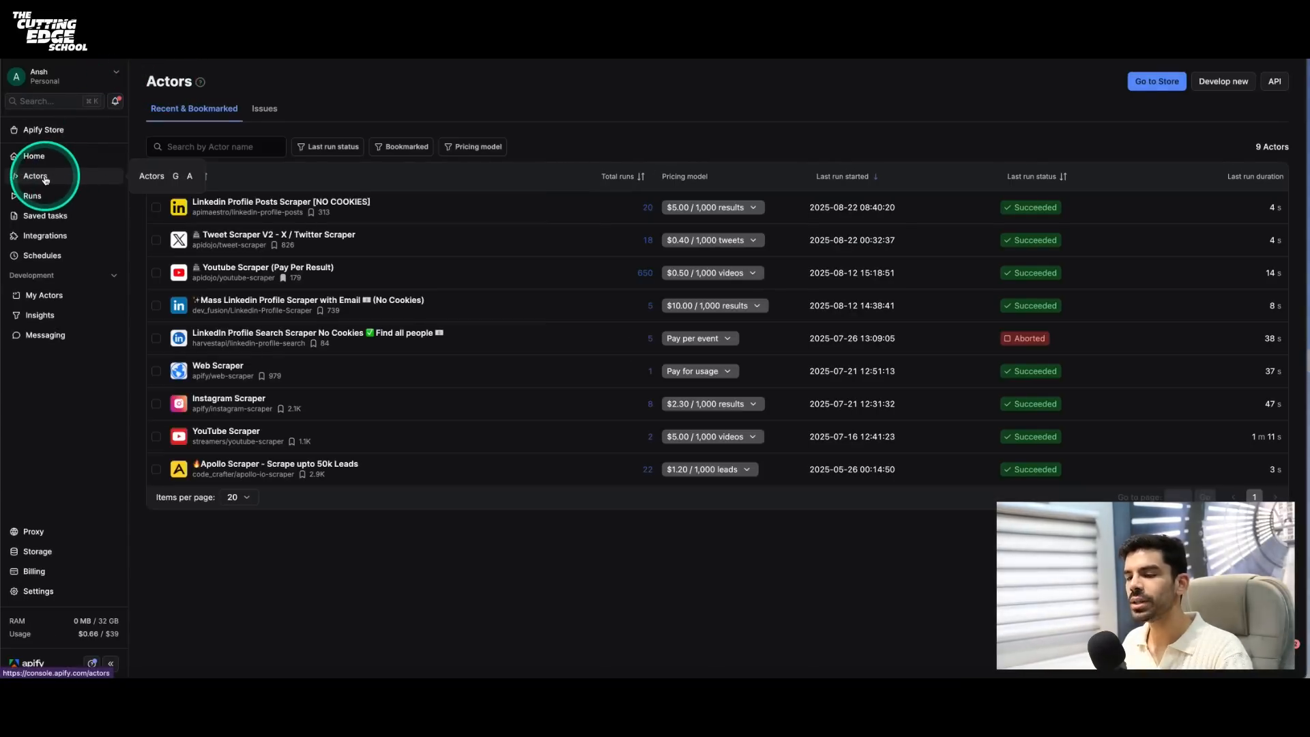
- Search the Apify Store for "linkedin no cookies" actors
click(40, 134)
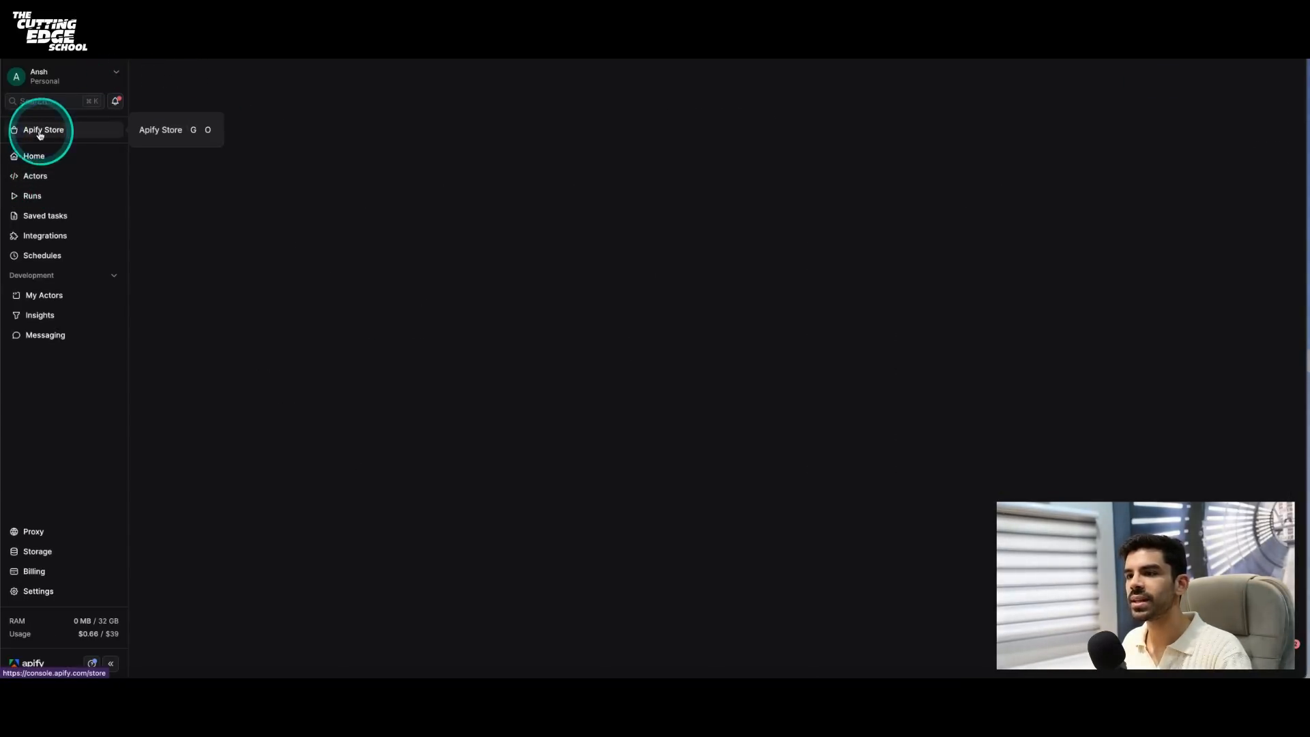
click(630, 161)
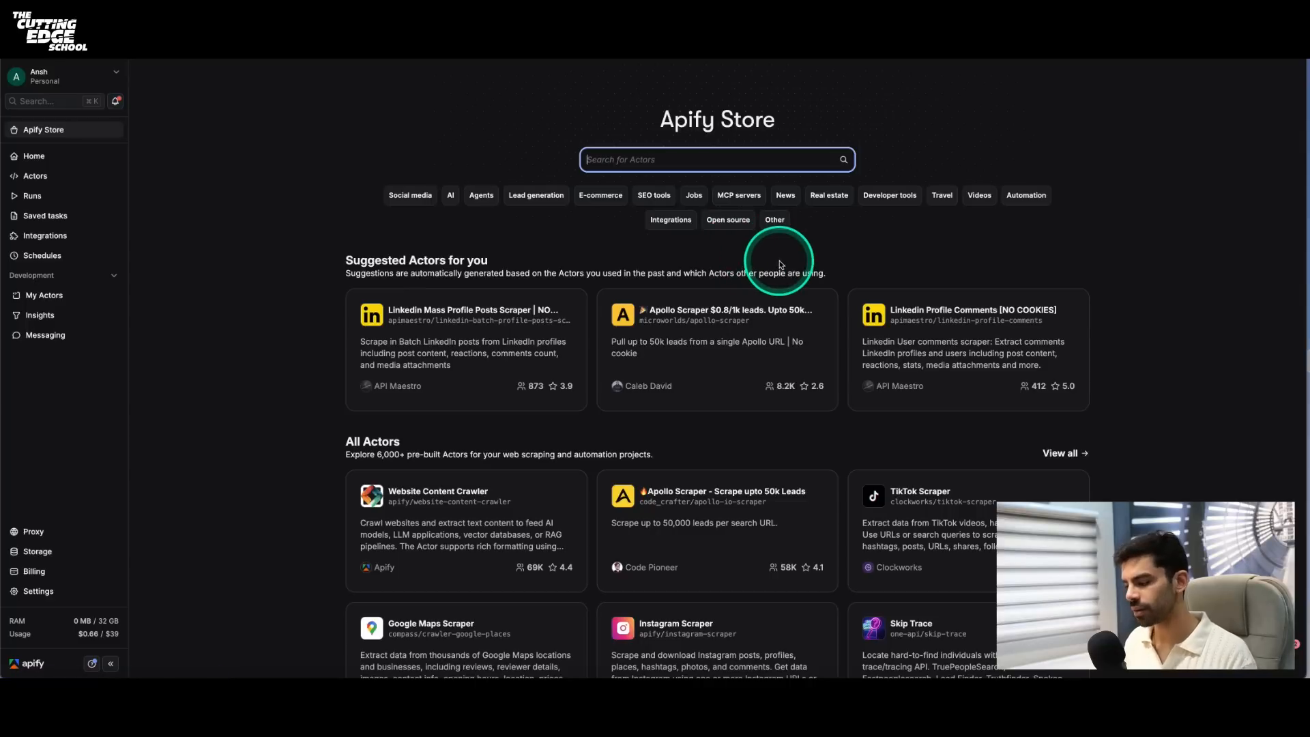
text(linke)
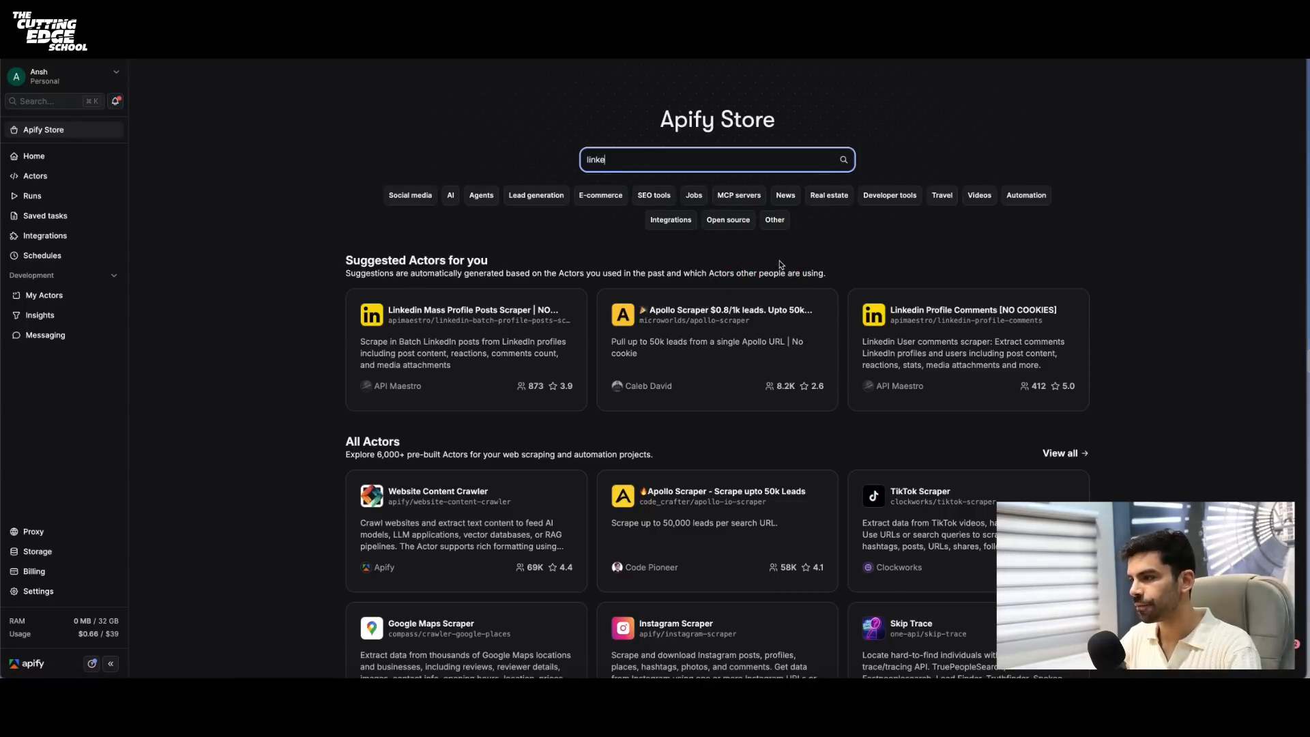
text(din n)
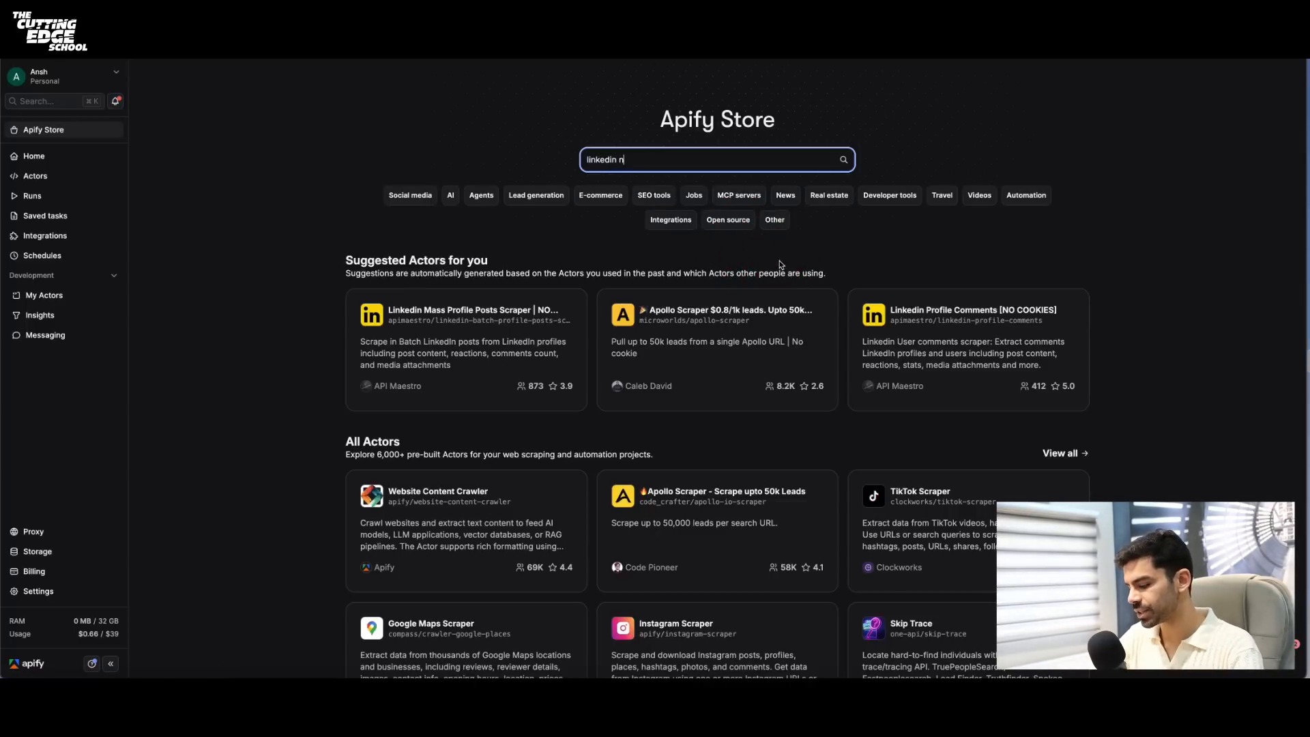
text(o cookies)
key(Return)
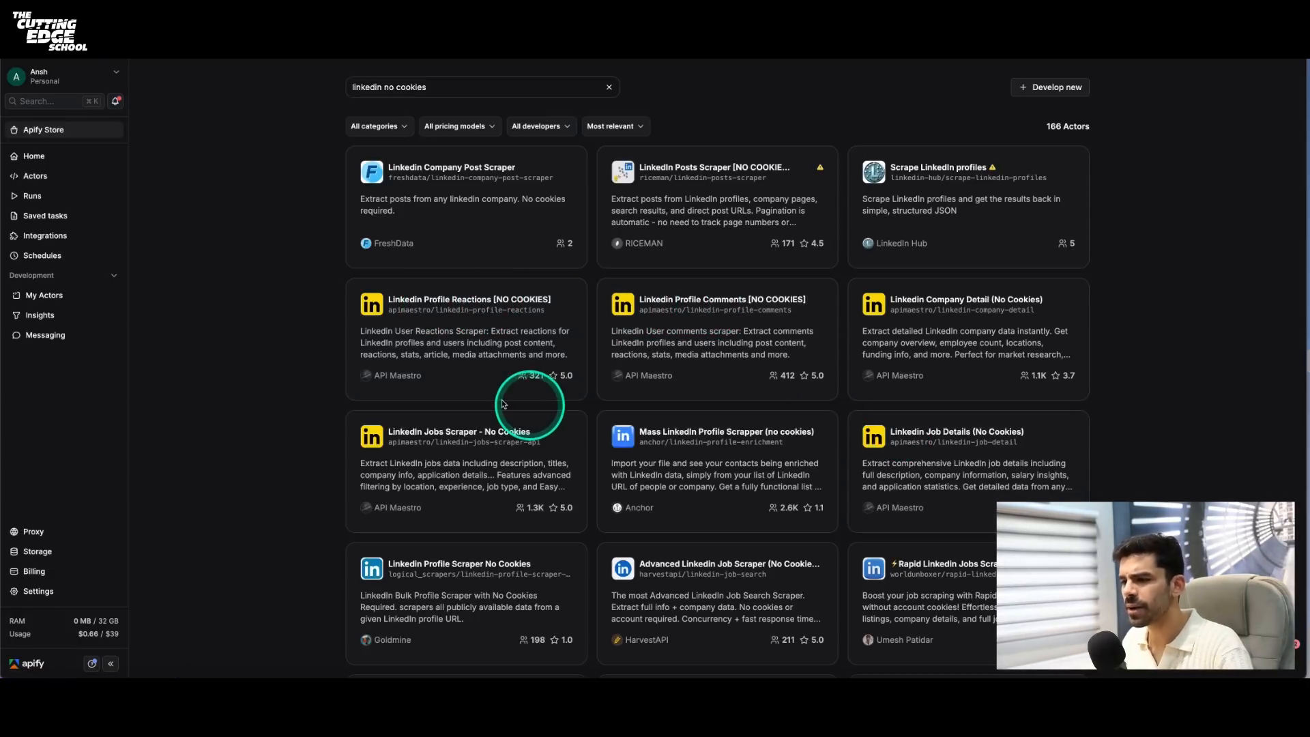
- Open the Linkedin Profile Posts Scraper [NO COOKIES] actor from the recent actors, show its input as JSON and select the code
click(61, 181)
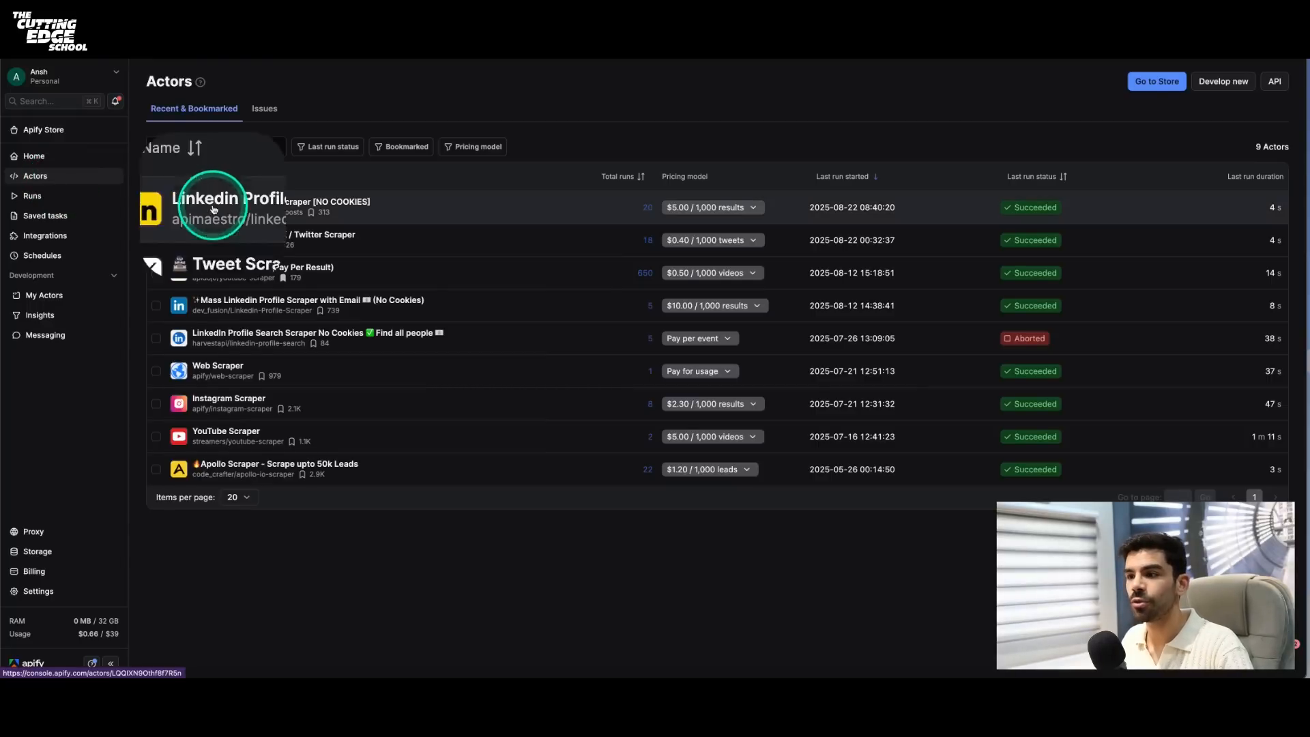
click(286, 208)
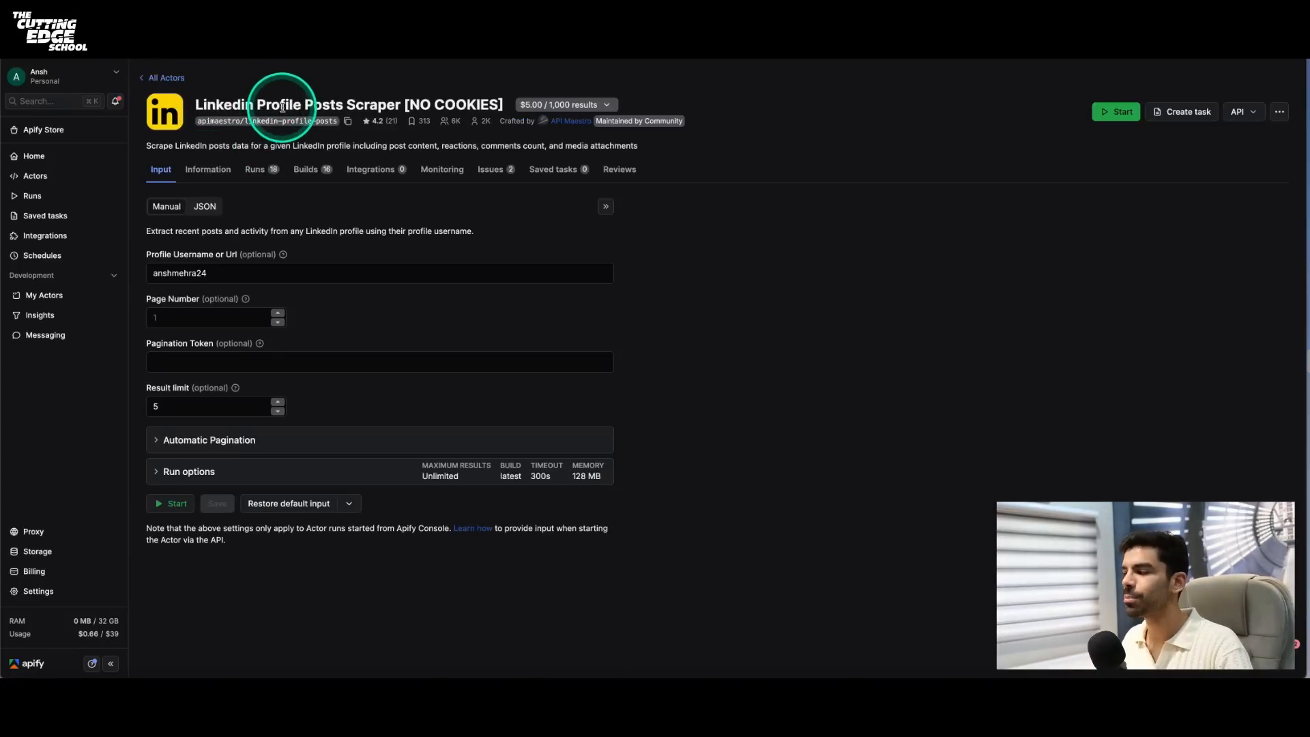
click(205, 209)
drag(221, 274, 182, 240)
click(221, 271)
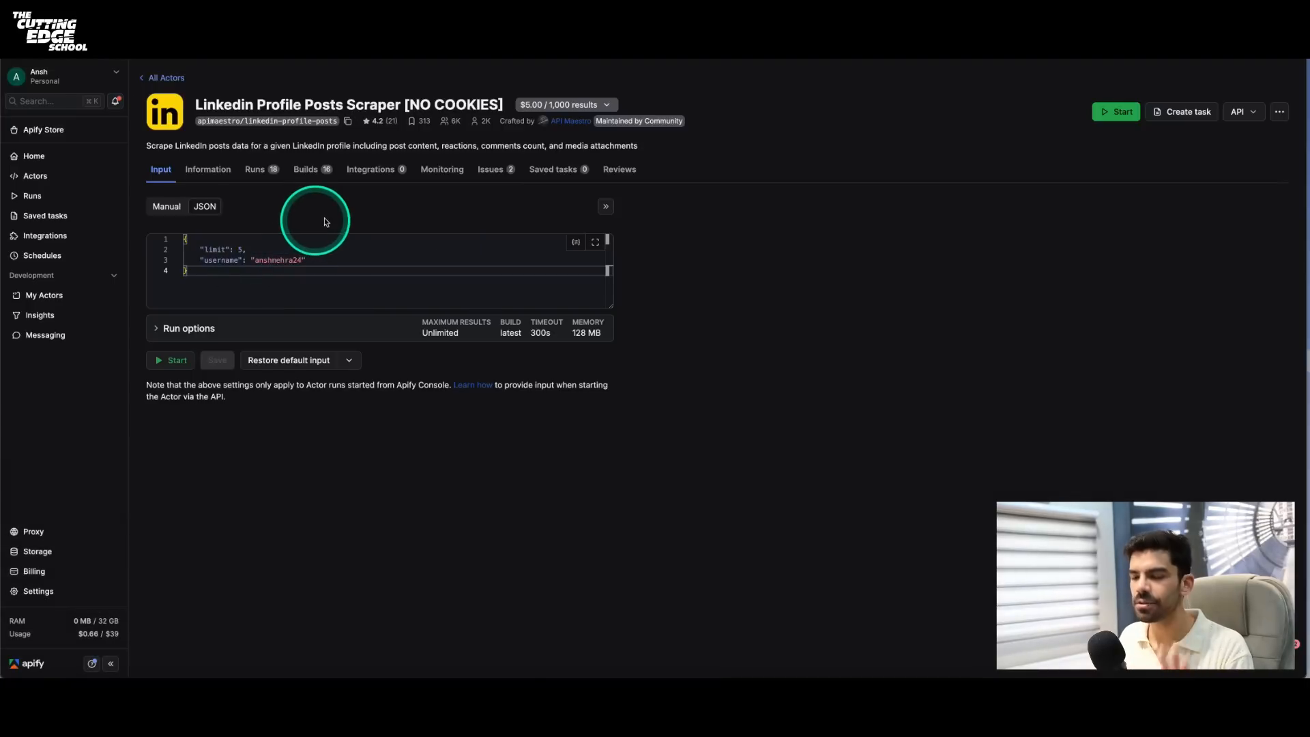
- Switch to the Make scenario and add an Apify Run an Actor module after the Google Sheets Watch New Rows module
key(ctrl+Tab)
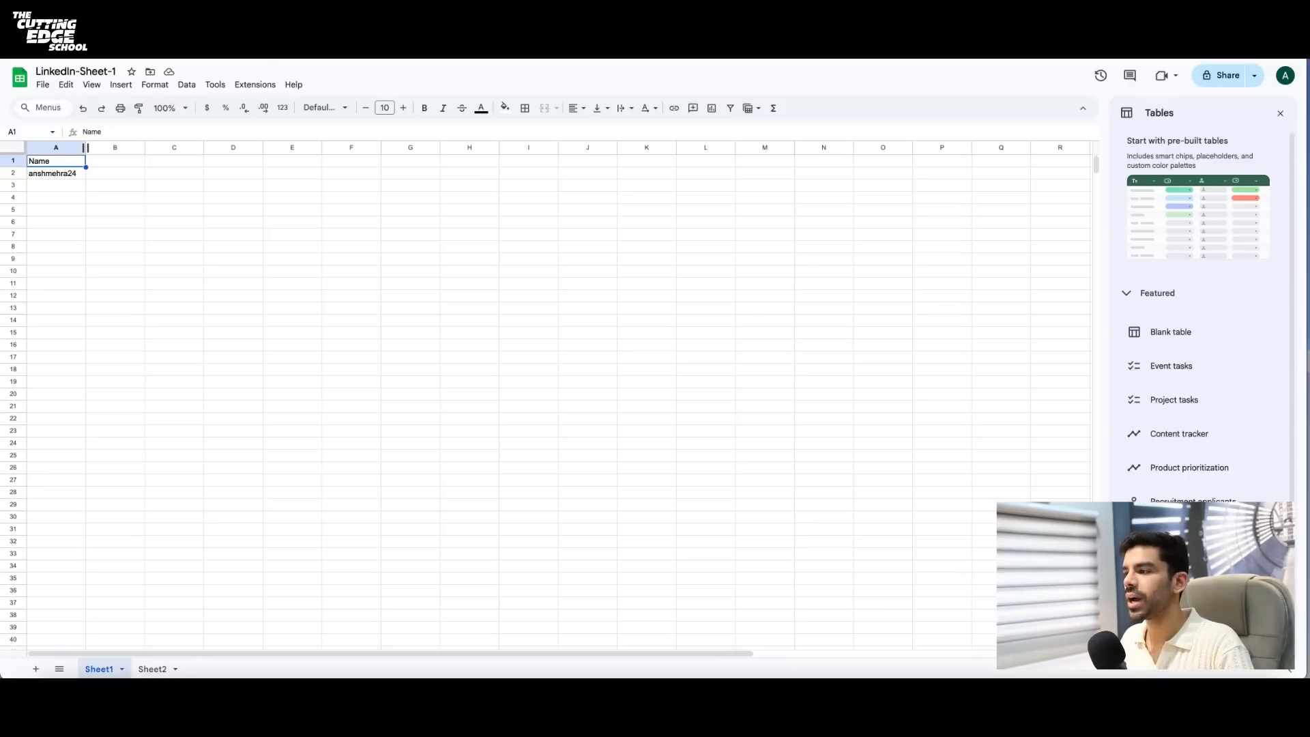
key(ctrl+Tab)
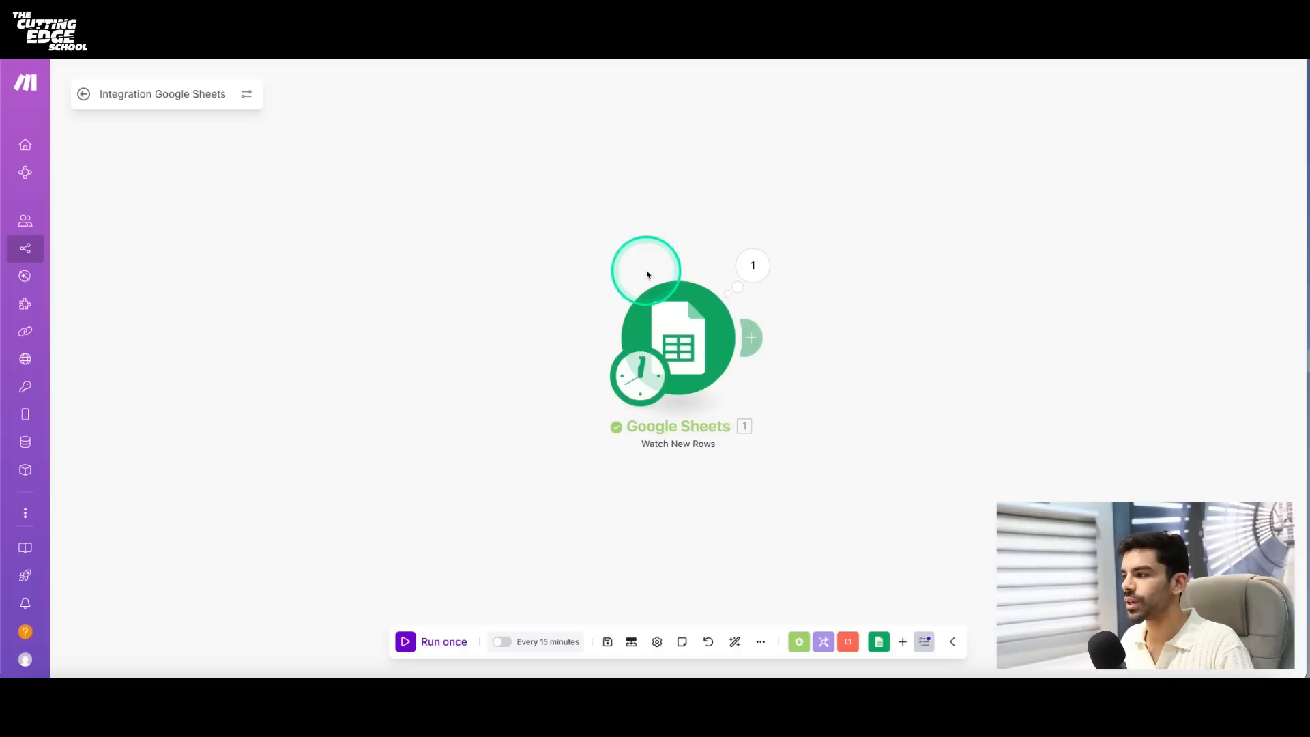
click(758, 339)
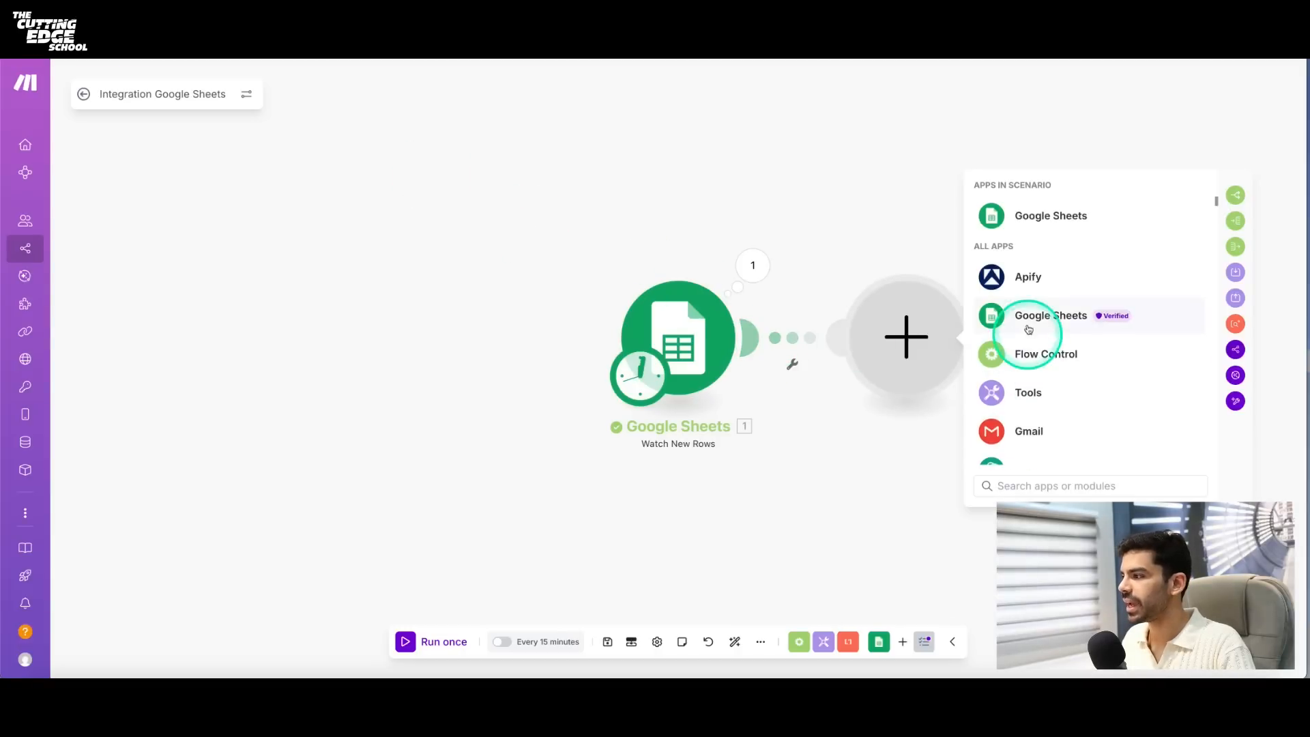
click(1028, 288)
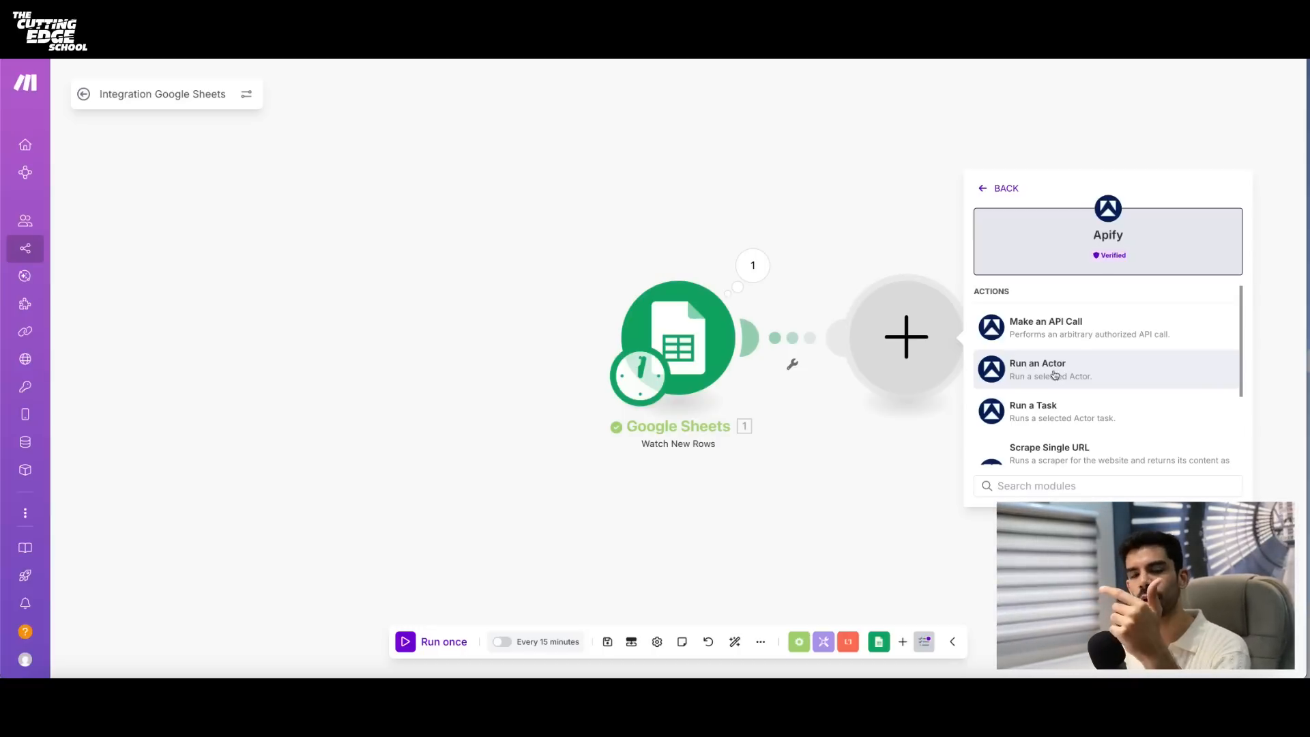
click(1051, 375)
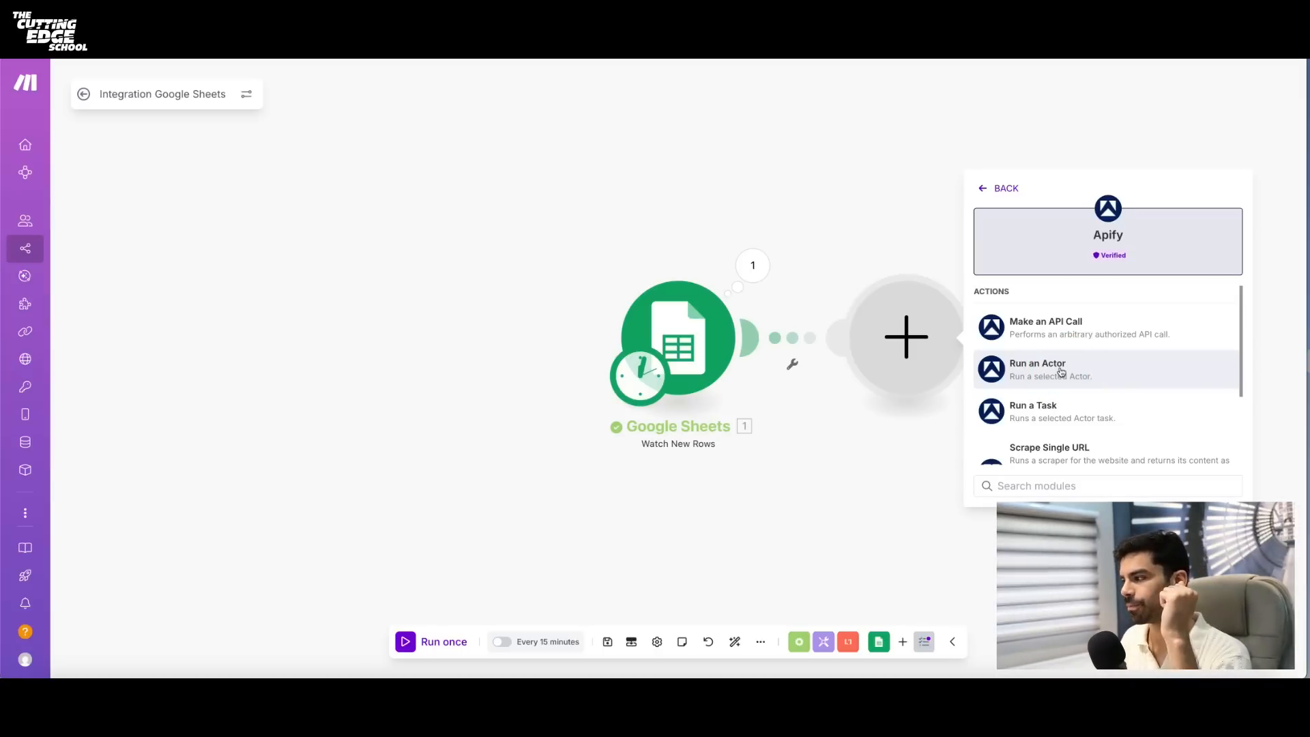
click(1059, 368)
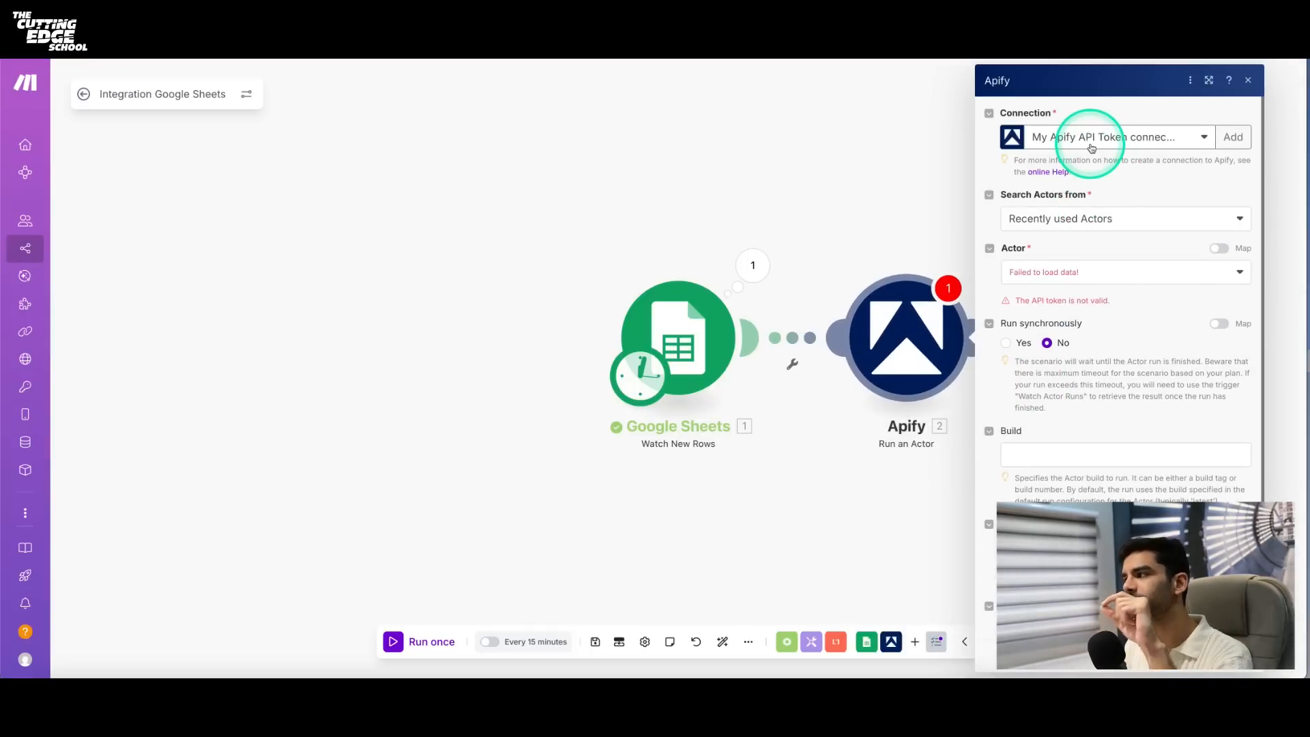
- Start creating a new Apify connection with the Apify API Token connection type
click(1235, 143)
click(1166, 145)
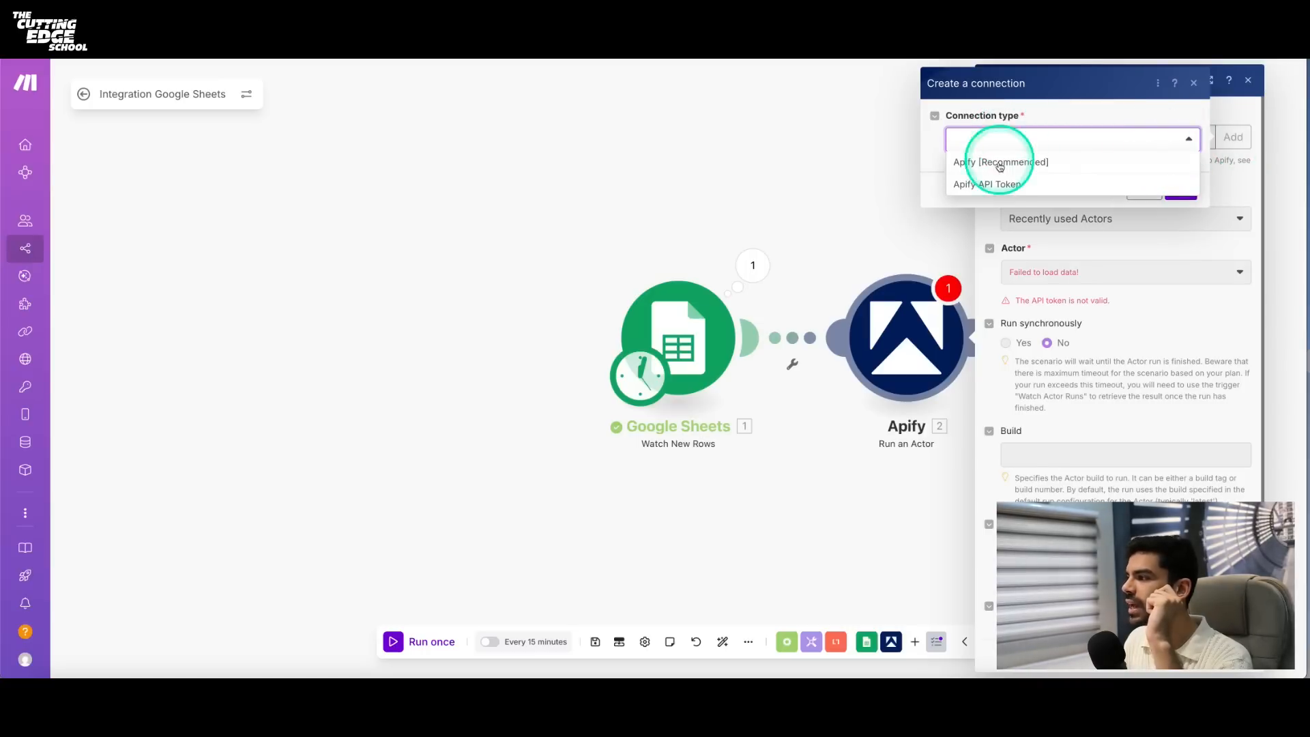
click(969, 185)
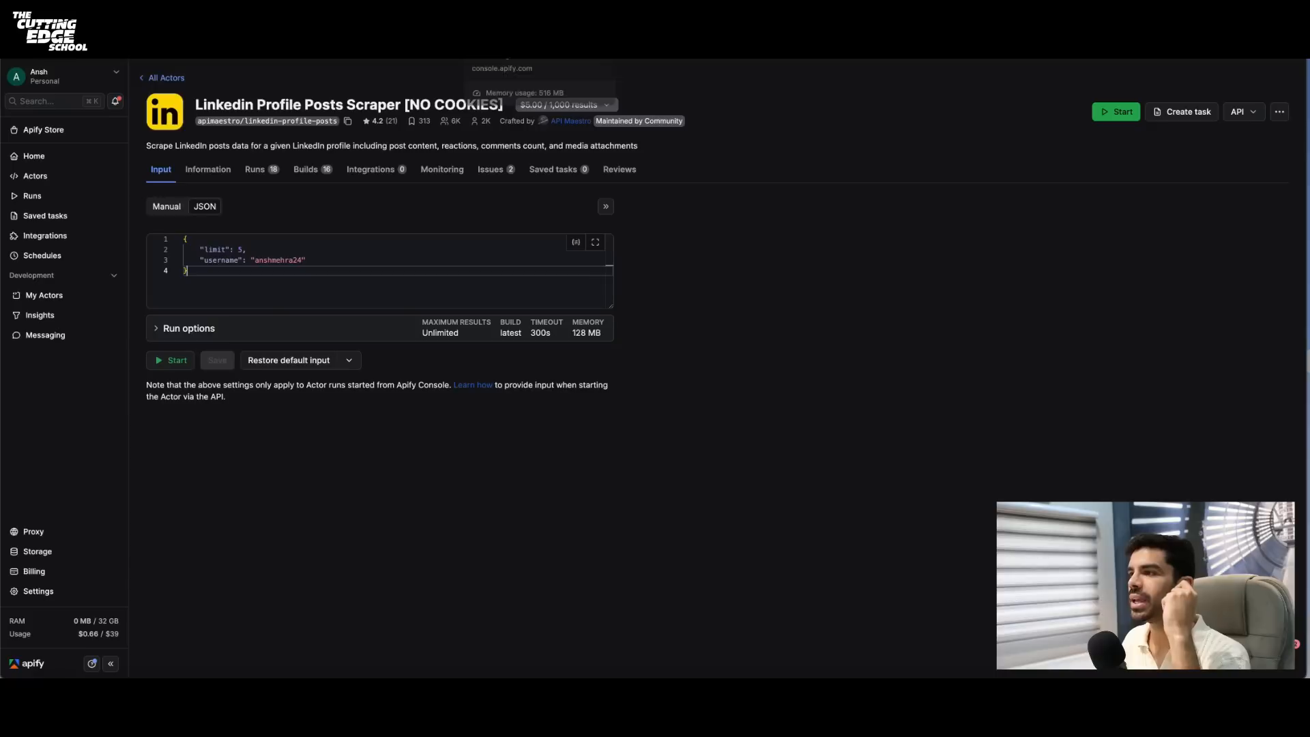
- Switch to the Apify console, create a personal API token described as "new=24" in the API & Integrations settings, and copy it
click(517, 33)
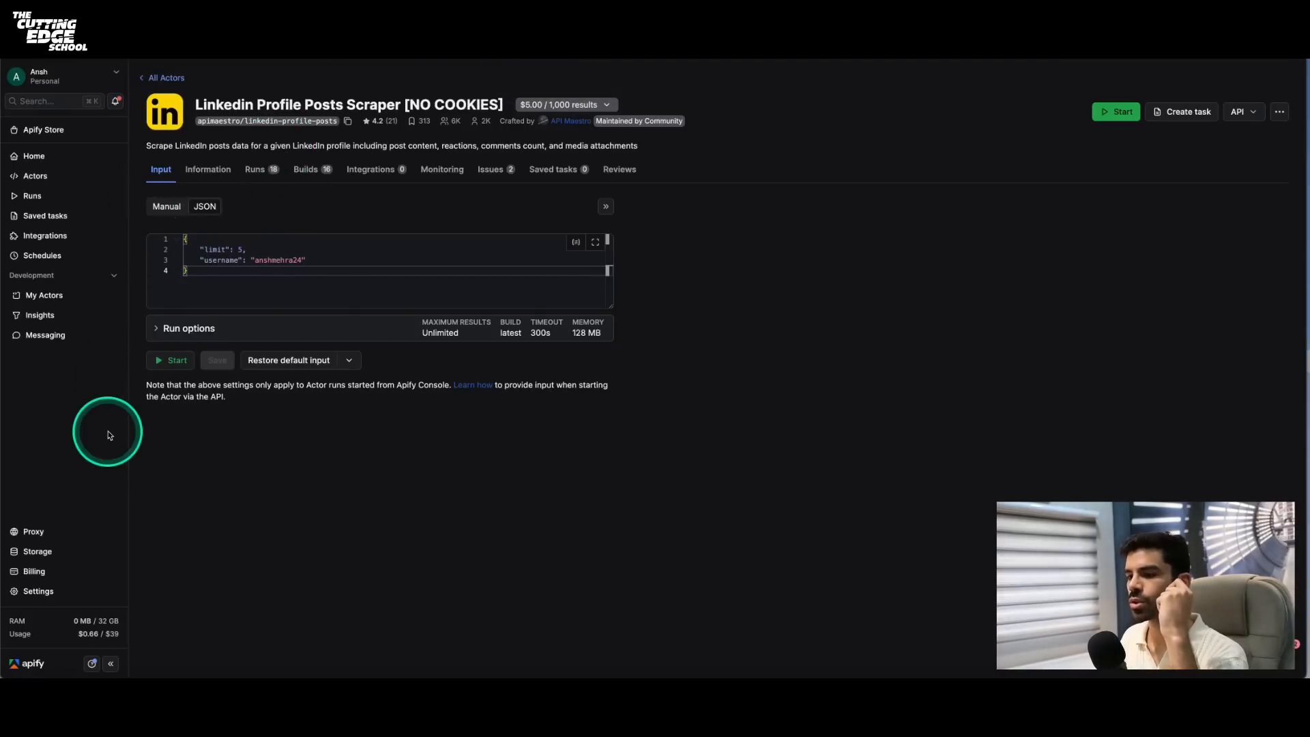
click(41, 592)
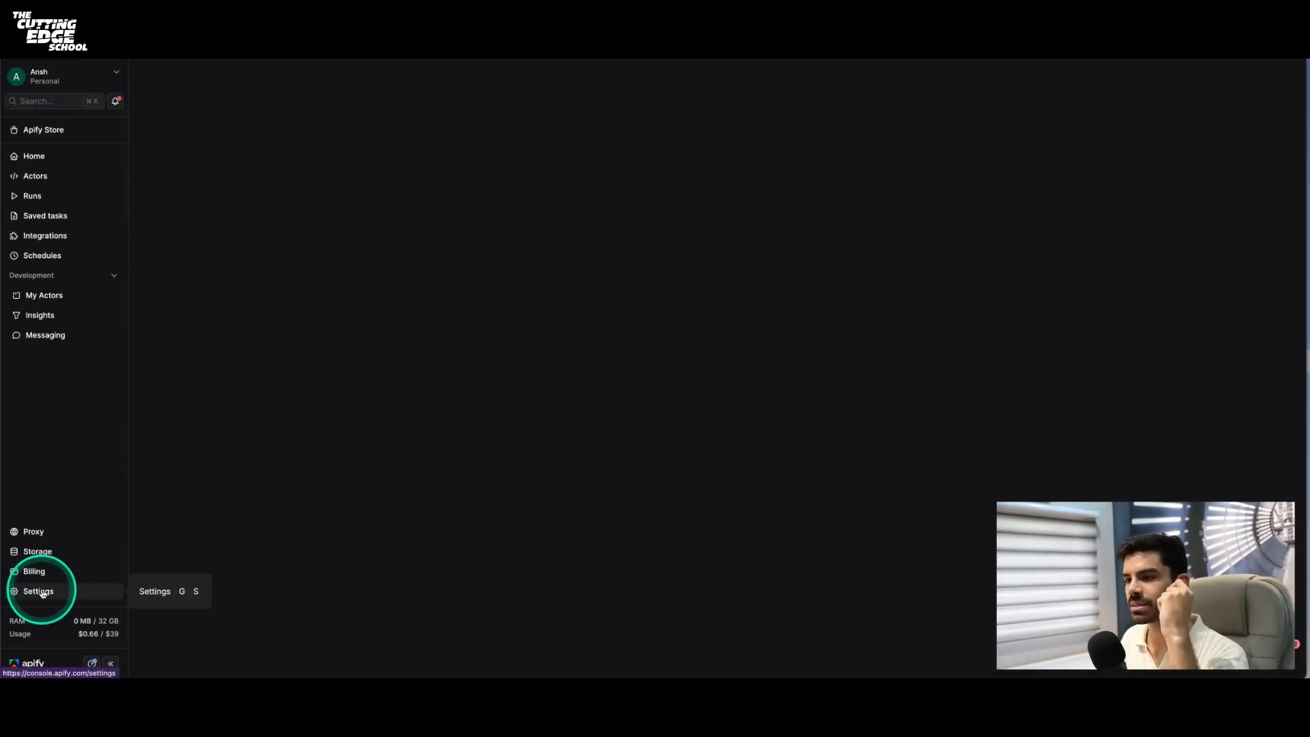
click(240, 109)
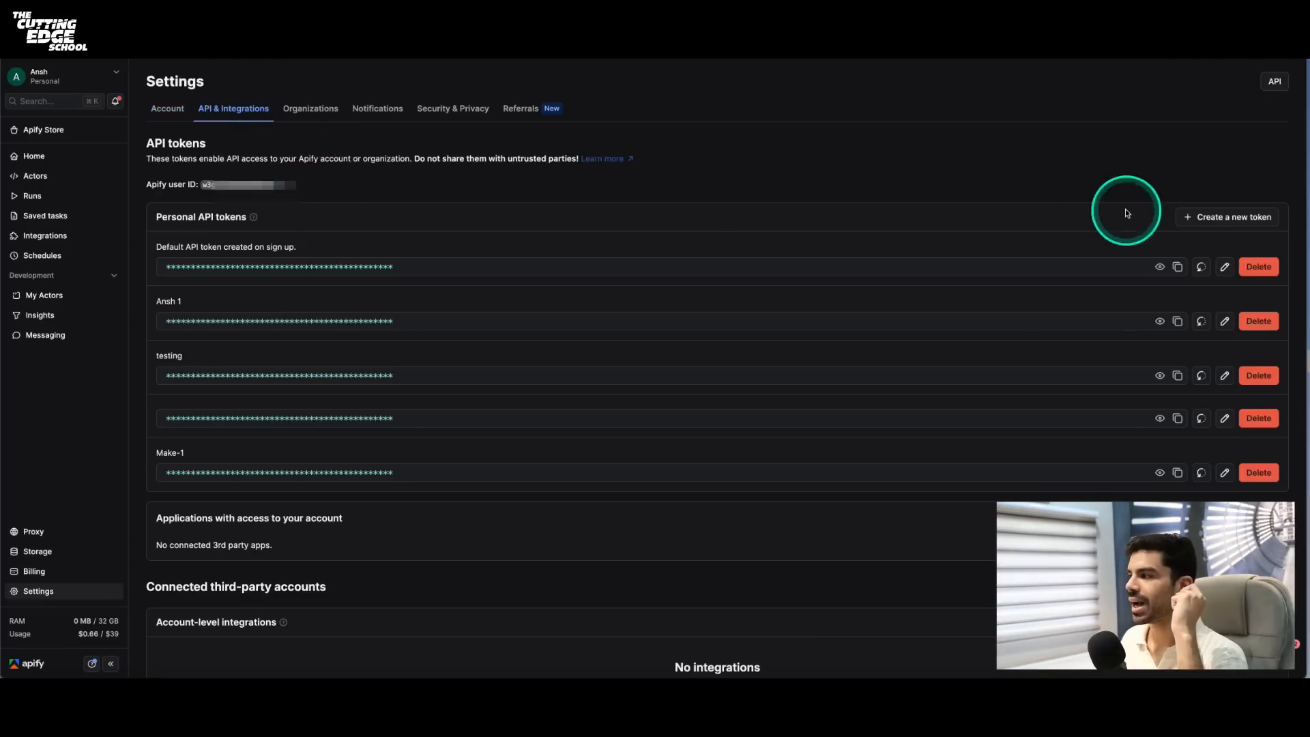
click(1227, 218)
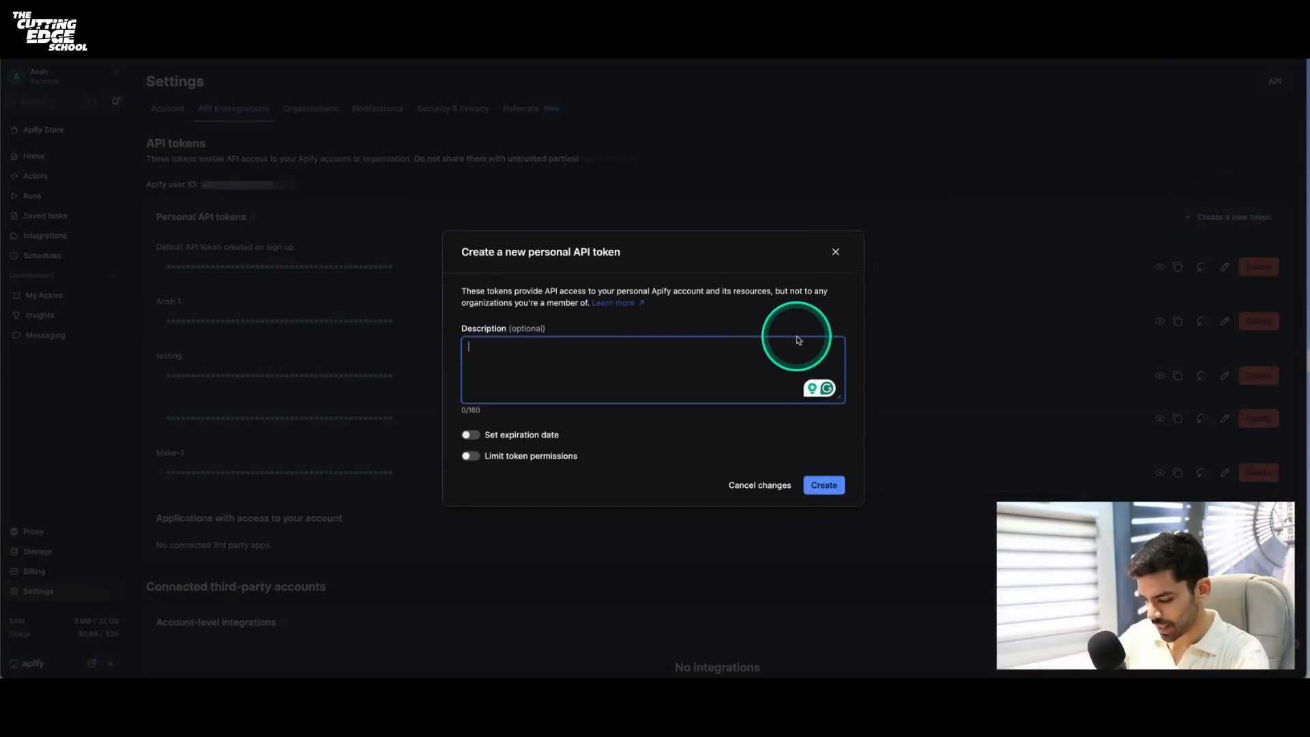
text(new=24)
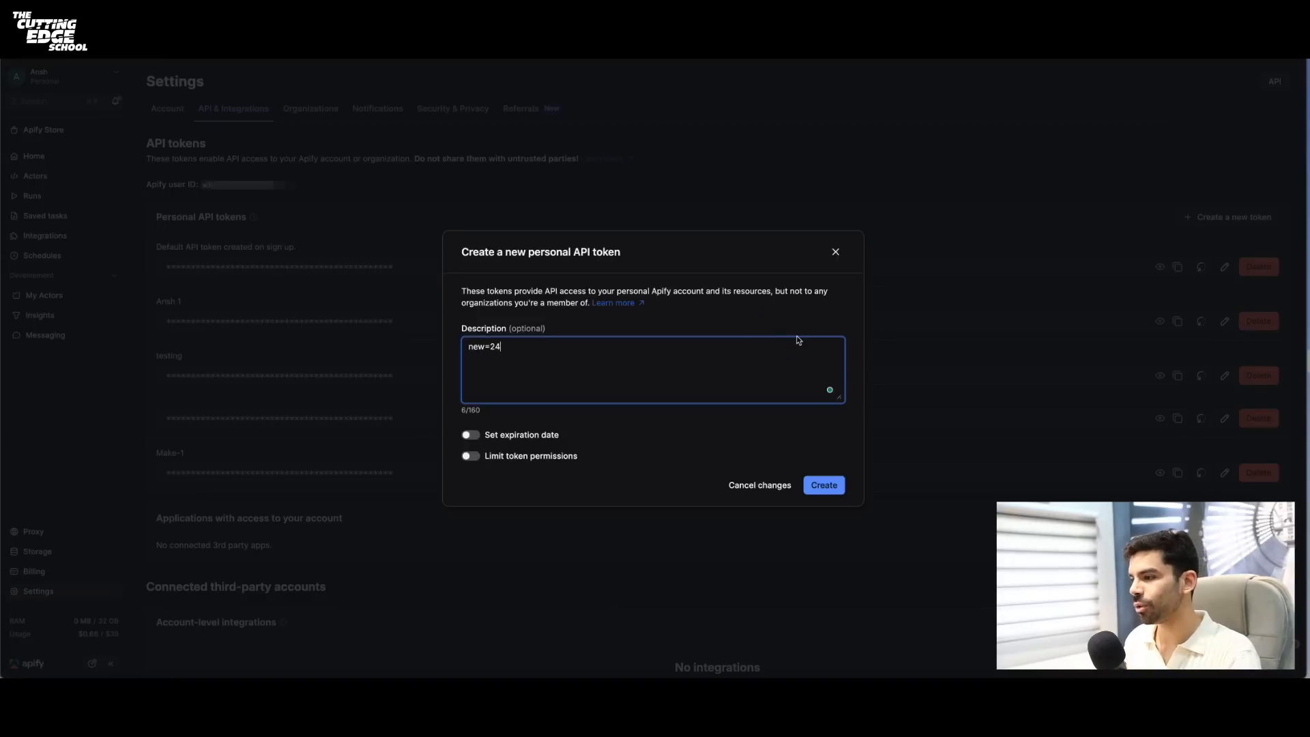
click(819, 483)
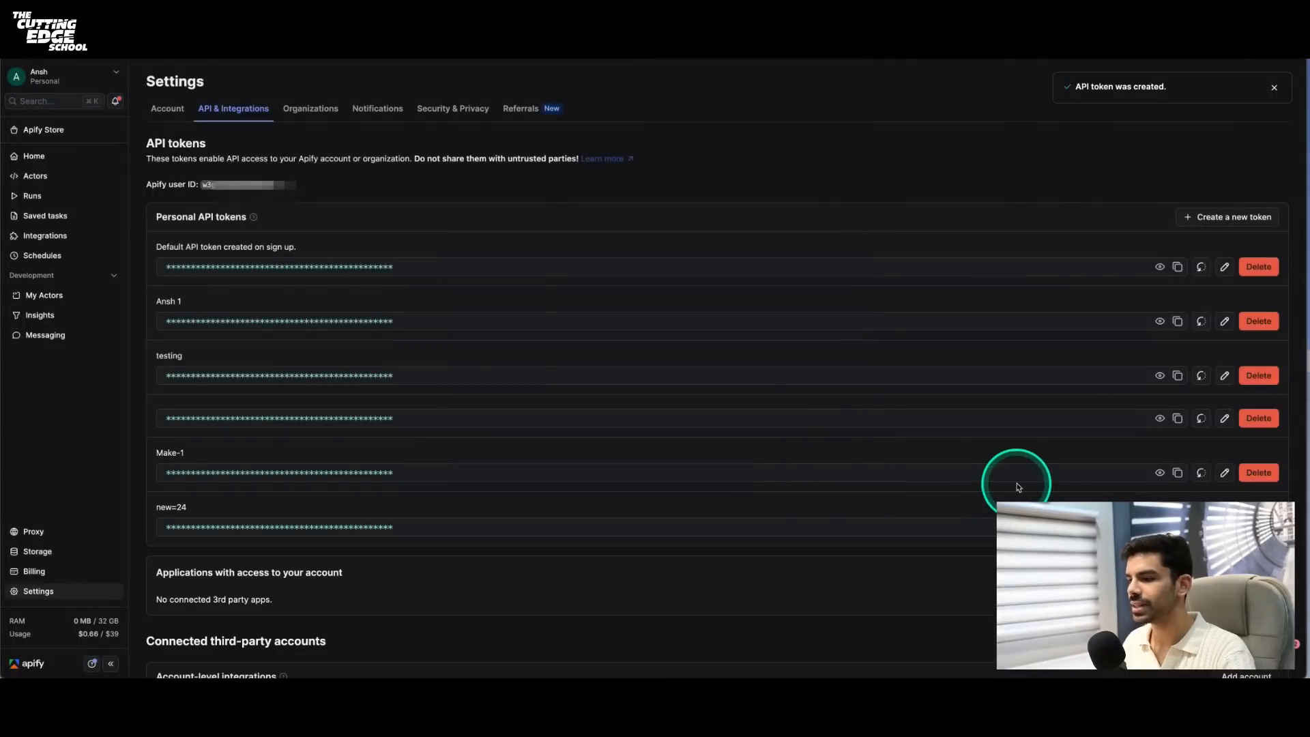
scroll(1018, 487, down, 2)
click(1178, 452)
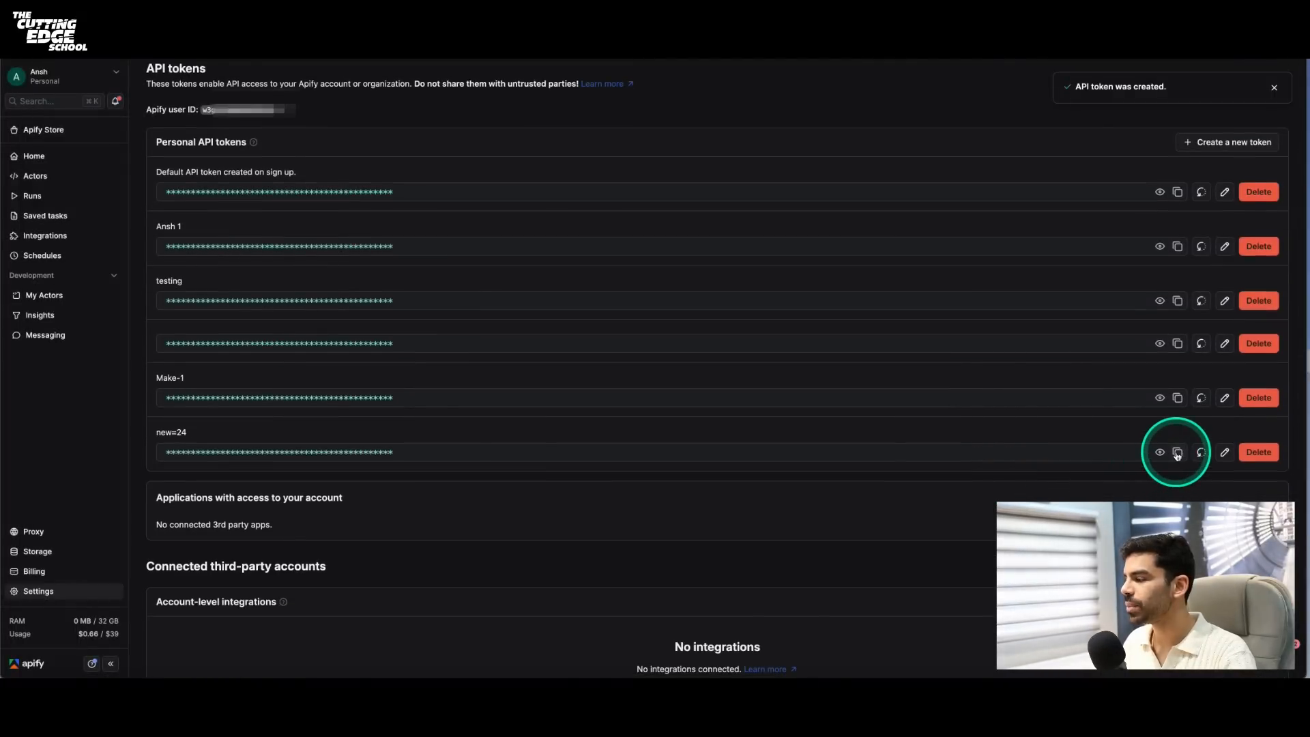
- Return to the Make connection form and close it without saving a new connection
click(985, 243)
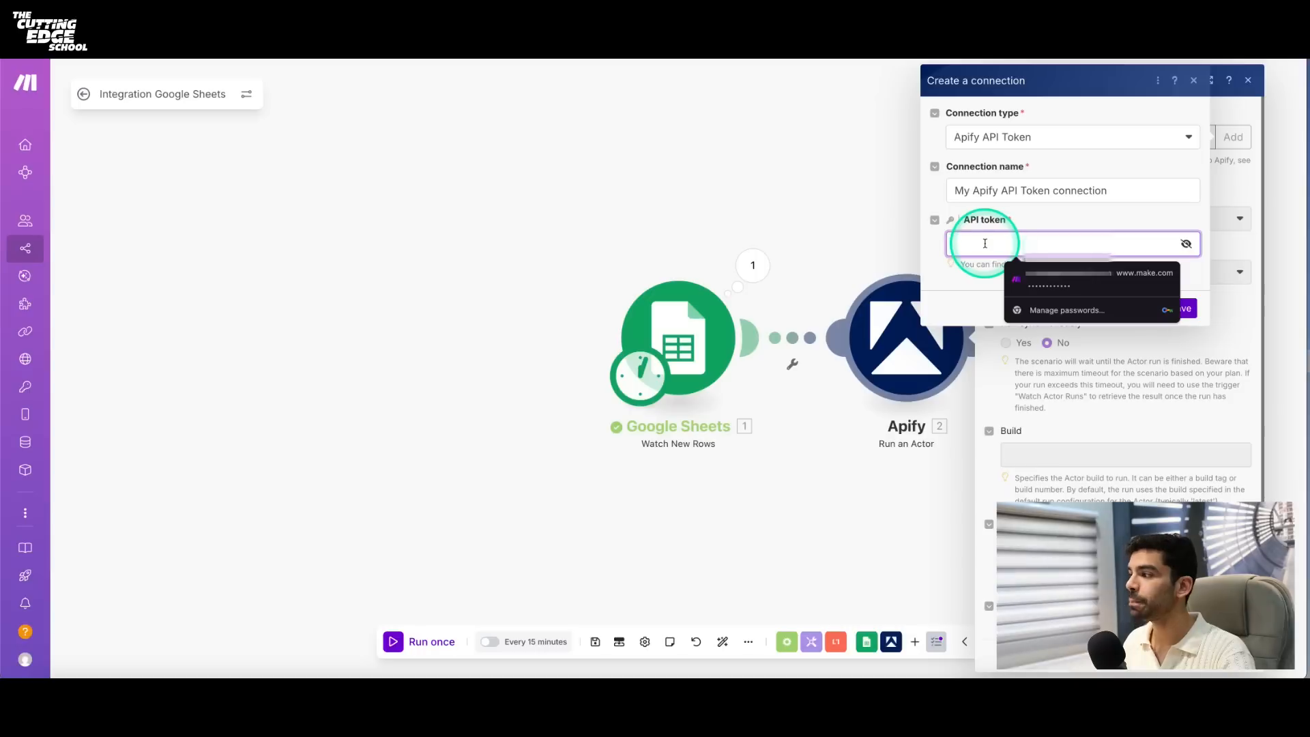
click(1075, 191)
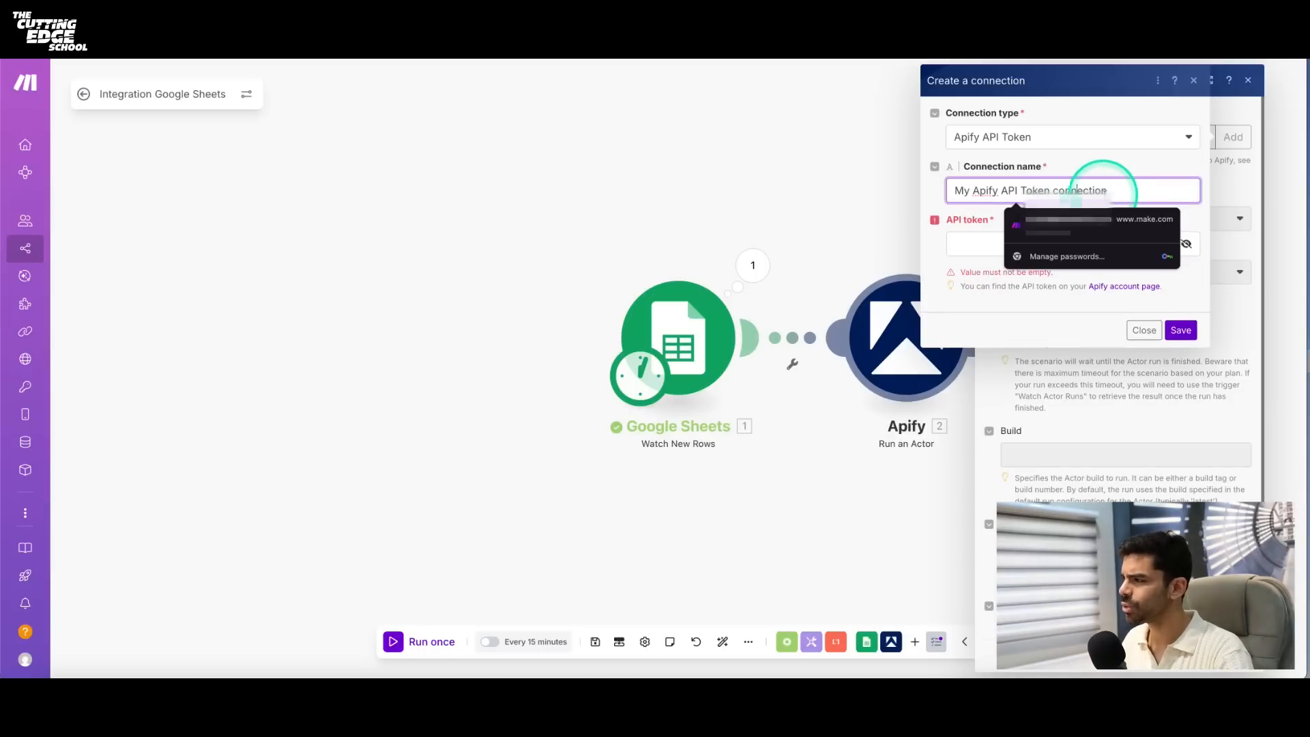
click(1144, 330)
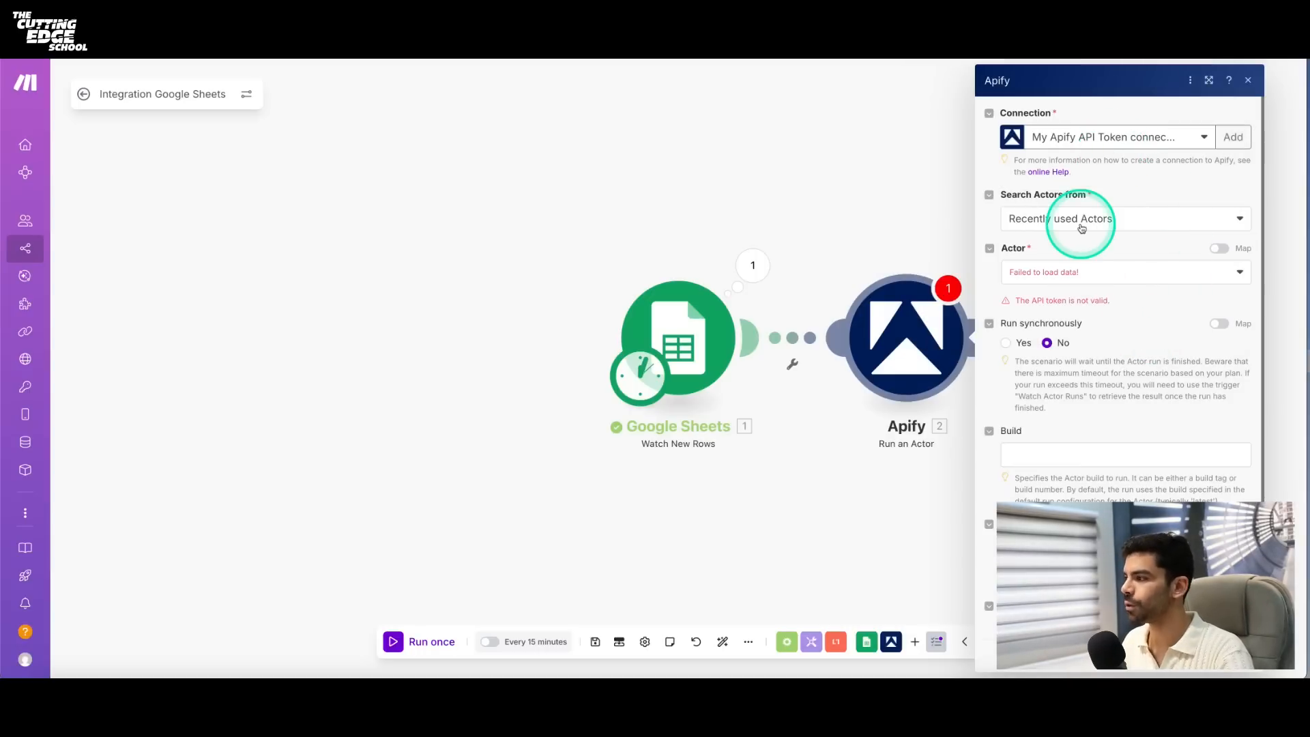
- Set the Apify module to search Apify Store Actors and try to find a "linkedin" actor
click(1048, 215)
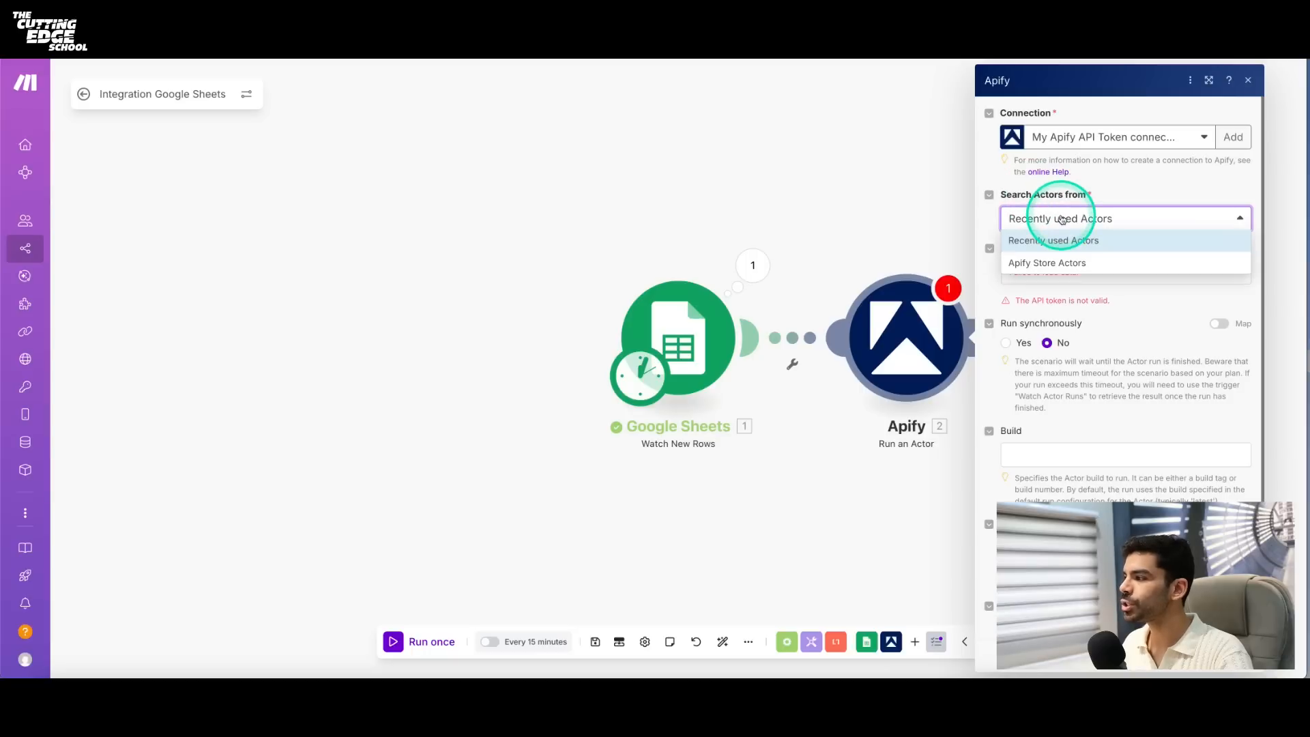
click(1067, 265)
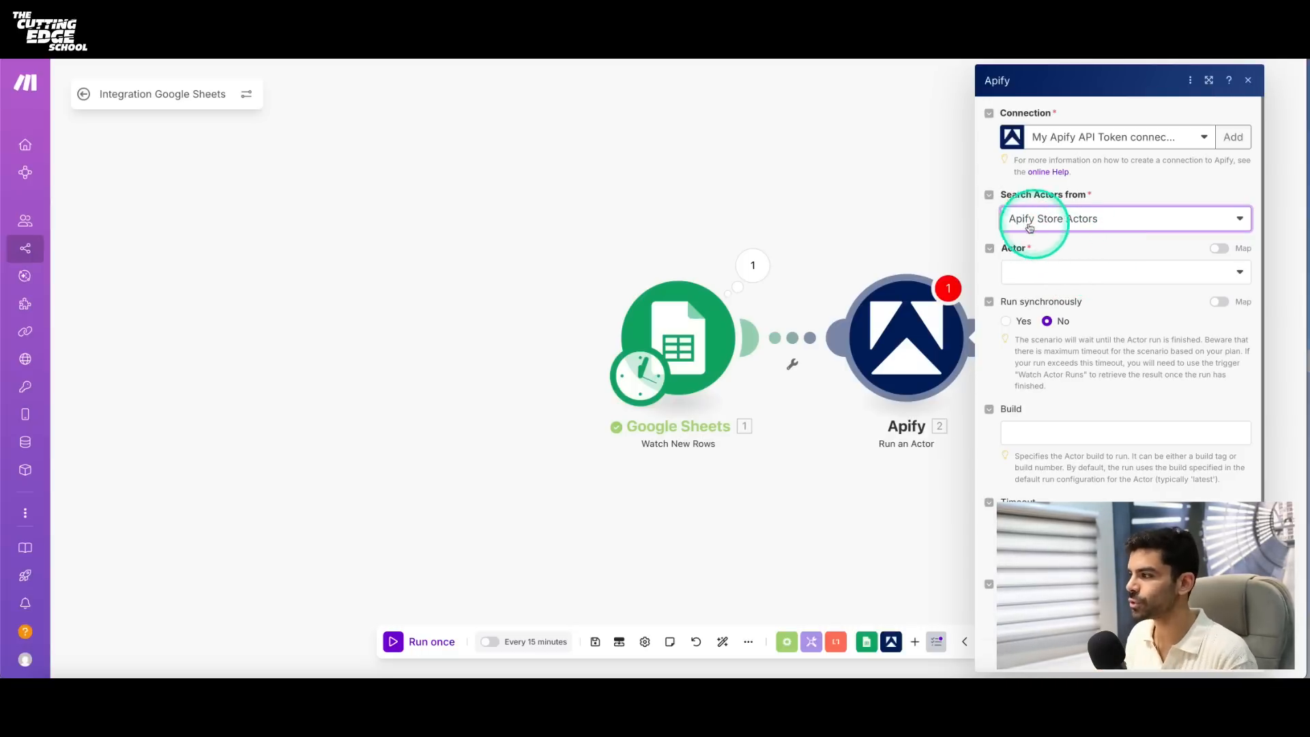
click(1057, 272)
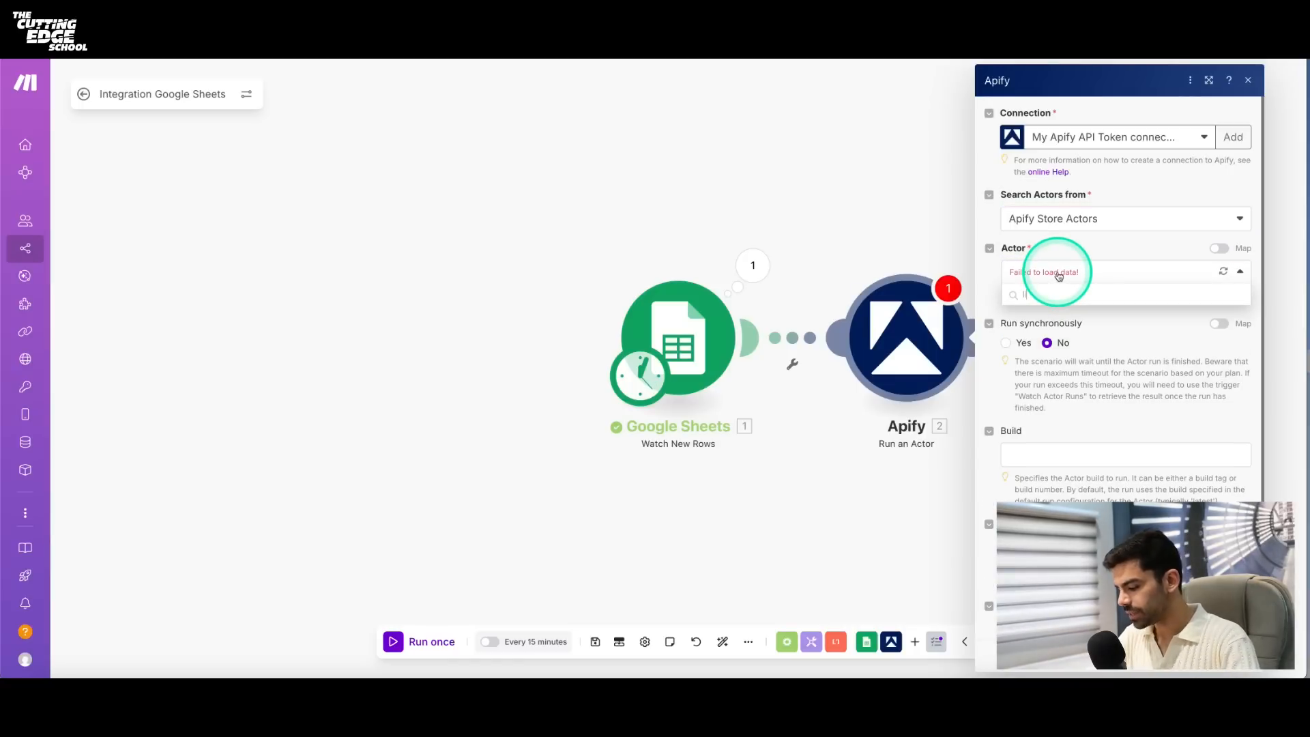
text(linked)
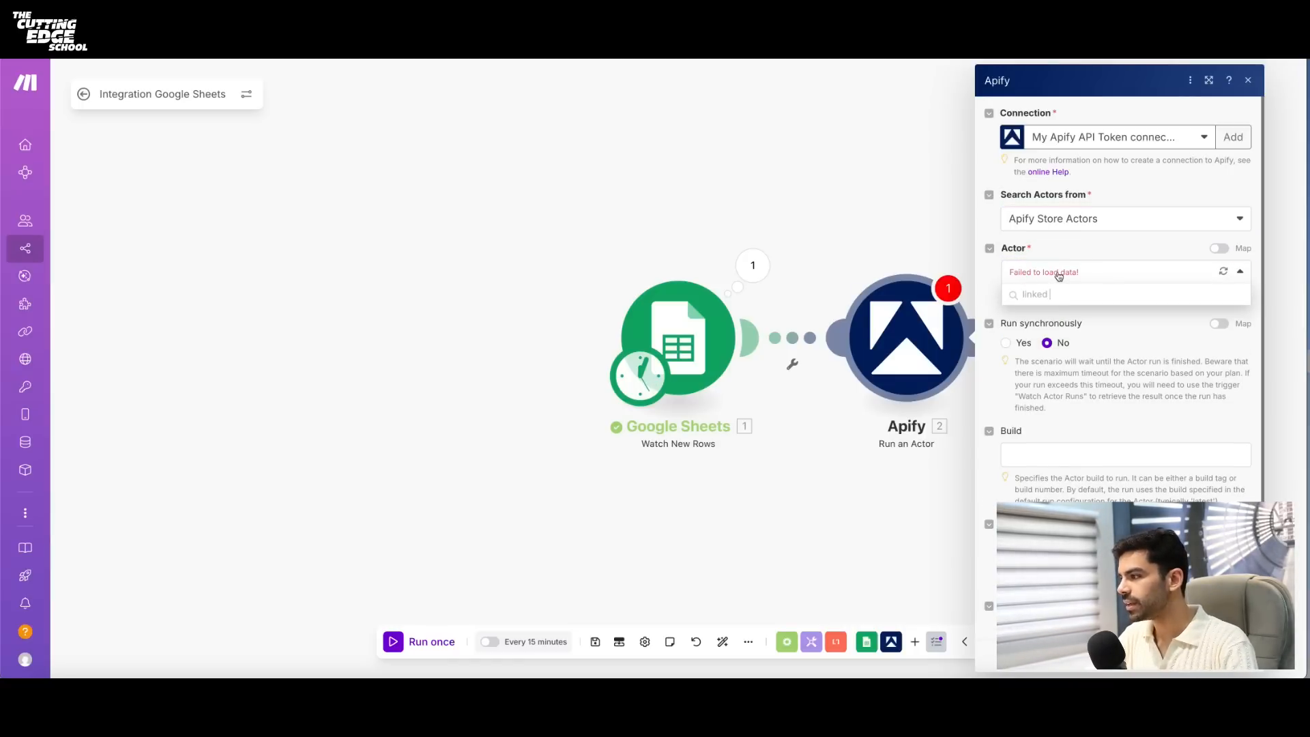
text(i)
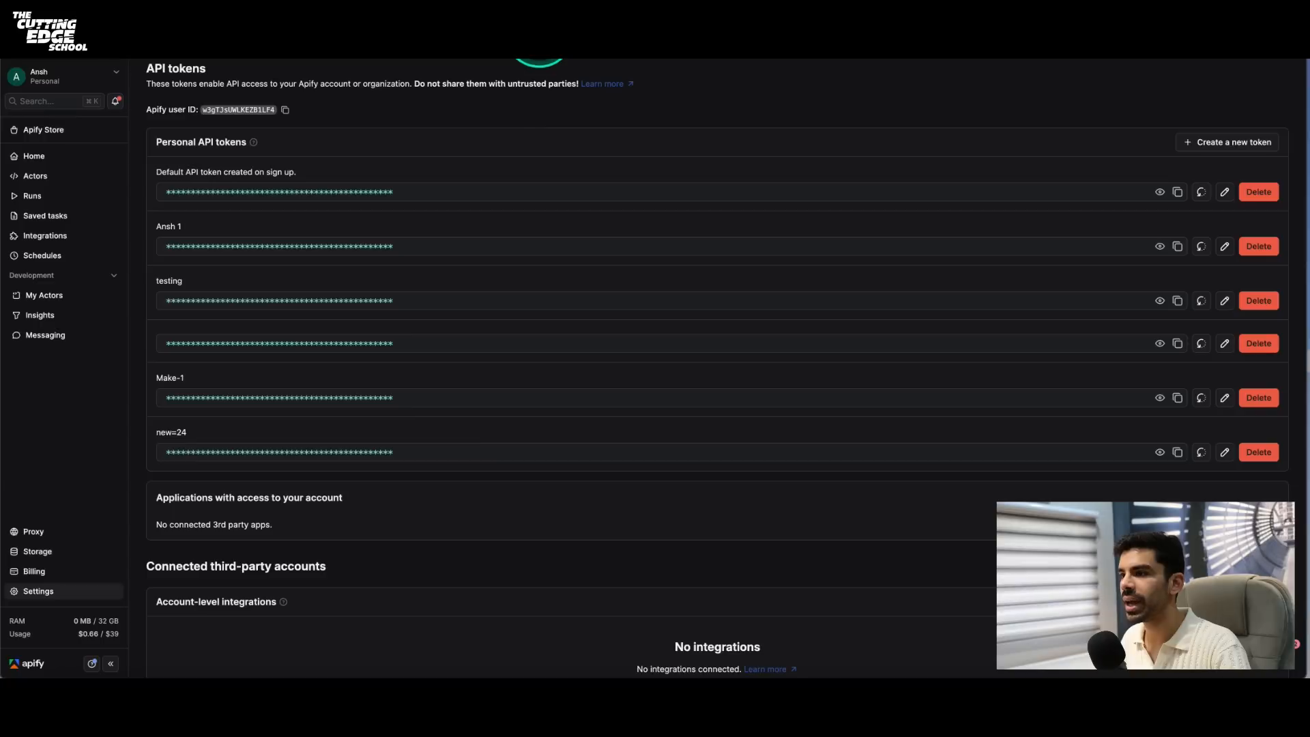
- Check the scraper's name among Apify's recent actors, then search "linkedin profile" in the Make module and select Linkedin Profile Posts Scraper [NO COOKIES]
click(103, 175)
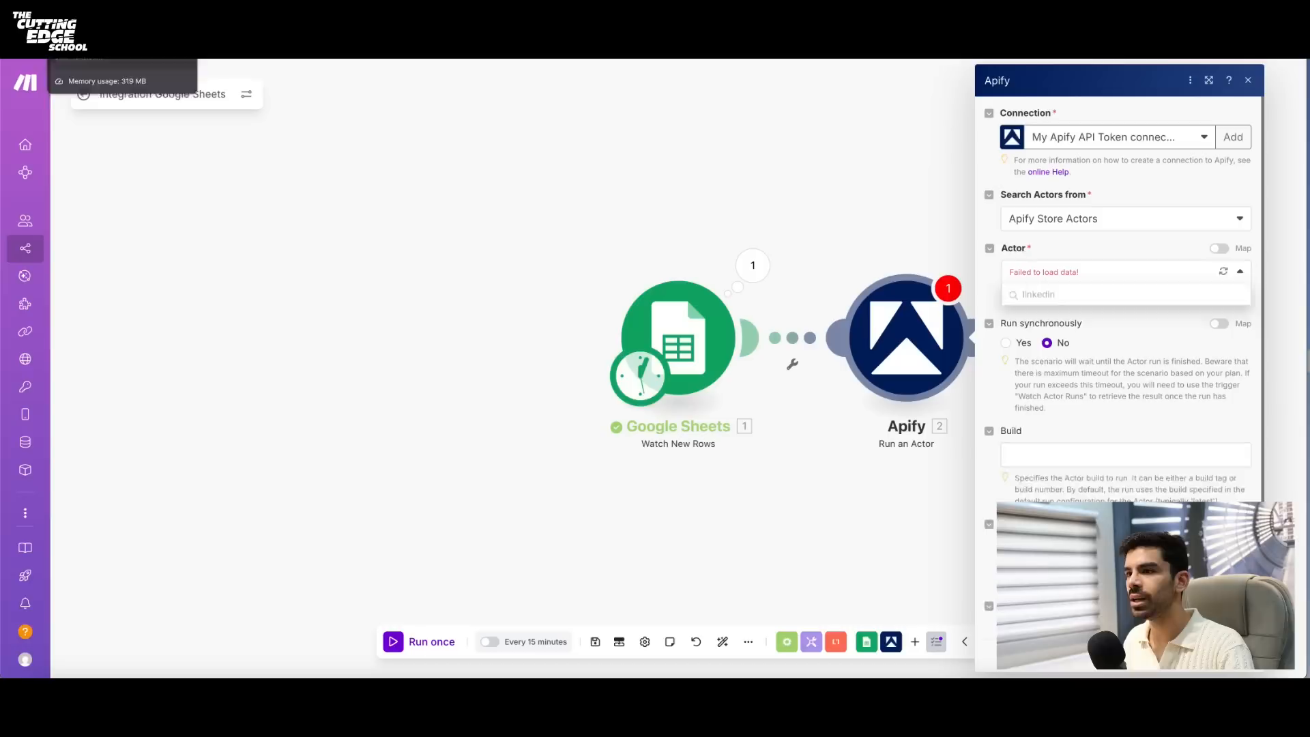
click(655, 204)
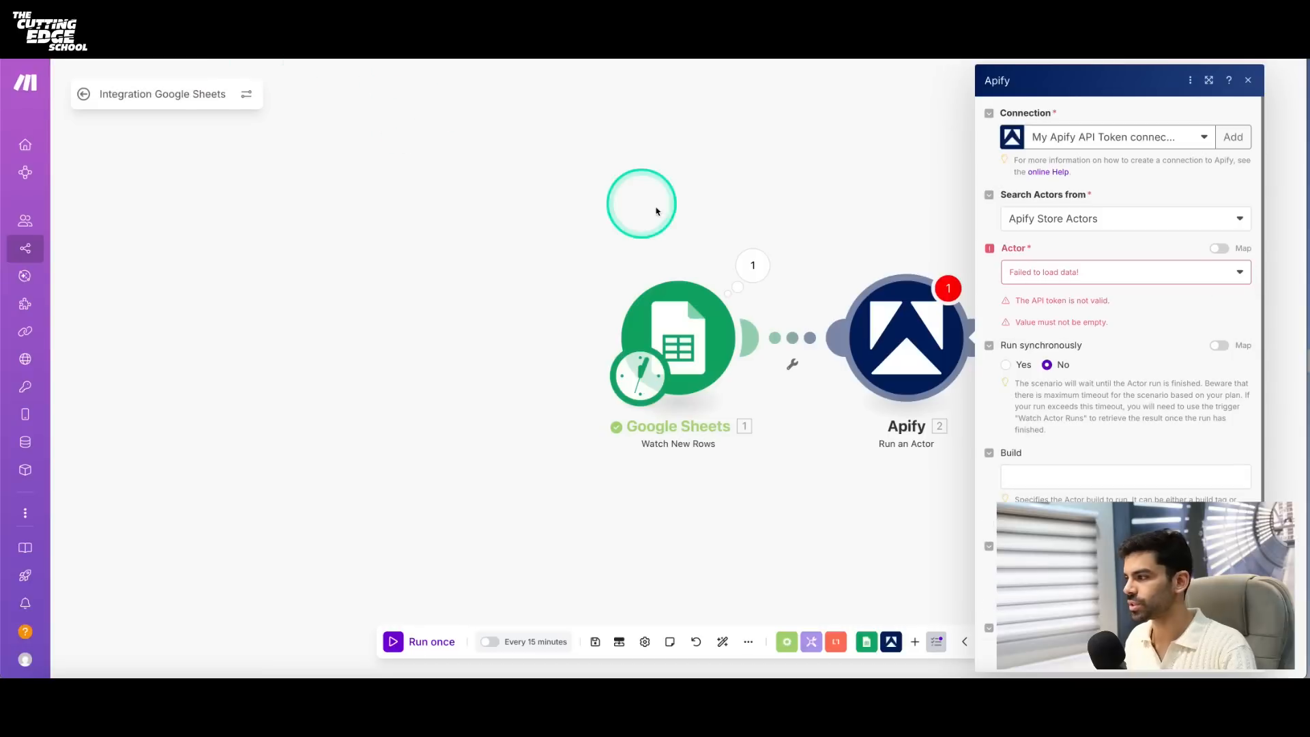
click(1095, 276)
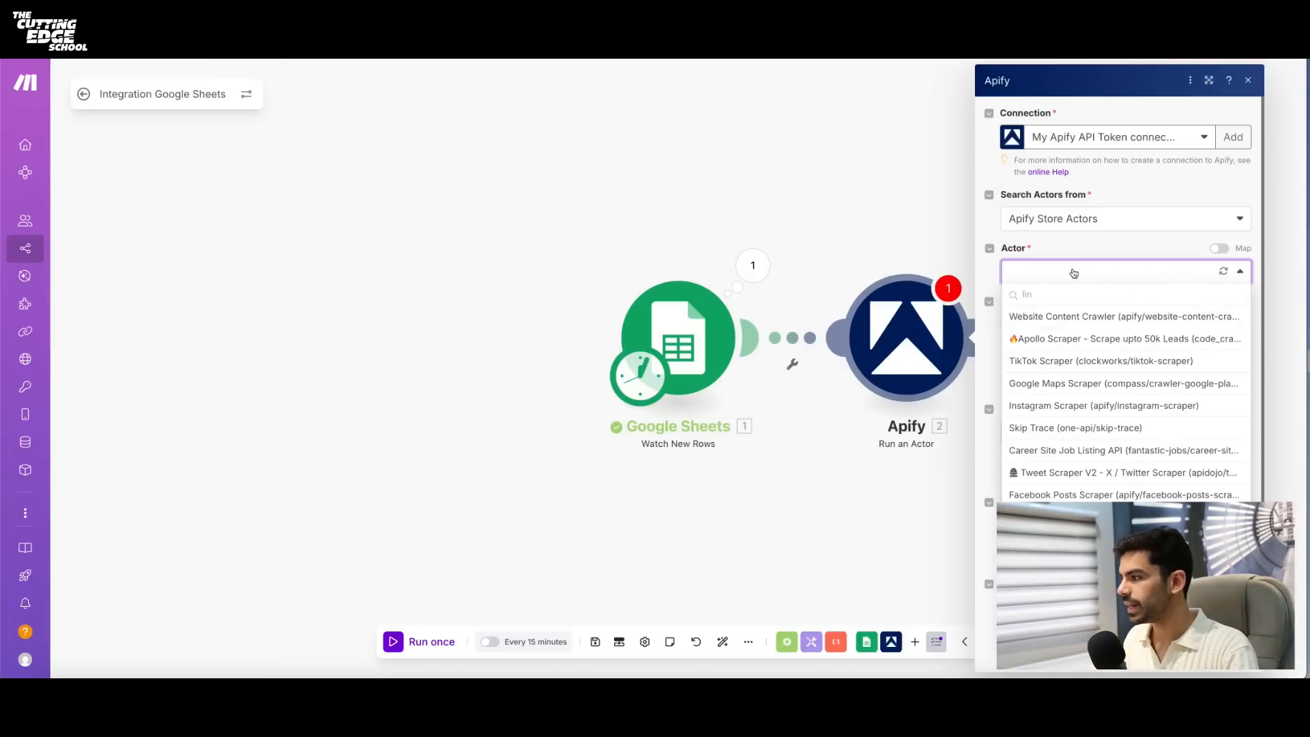
click(1101, 296)
text(linkedin profile)
click(1107, 347)
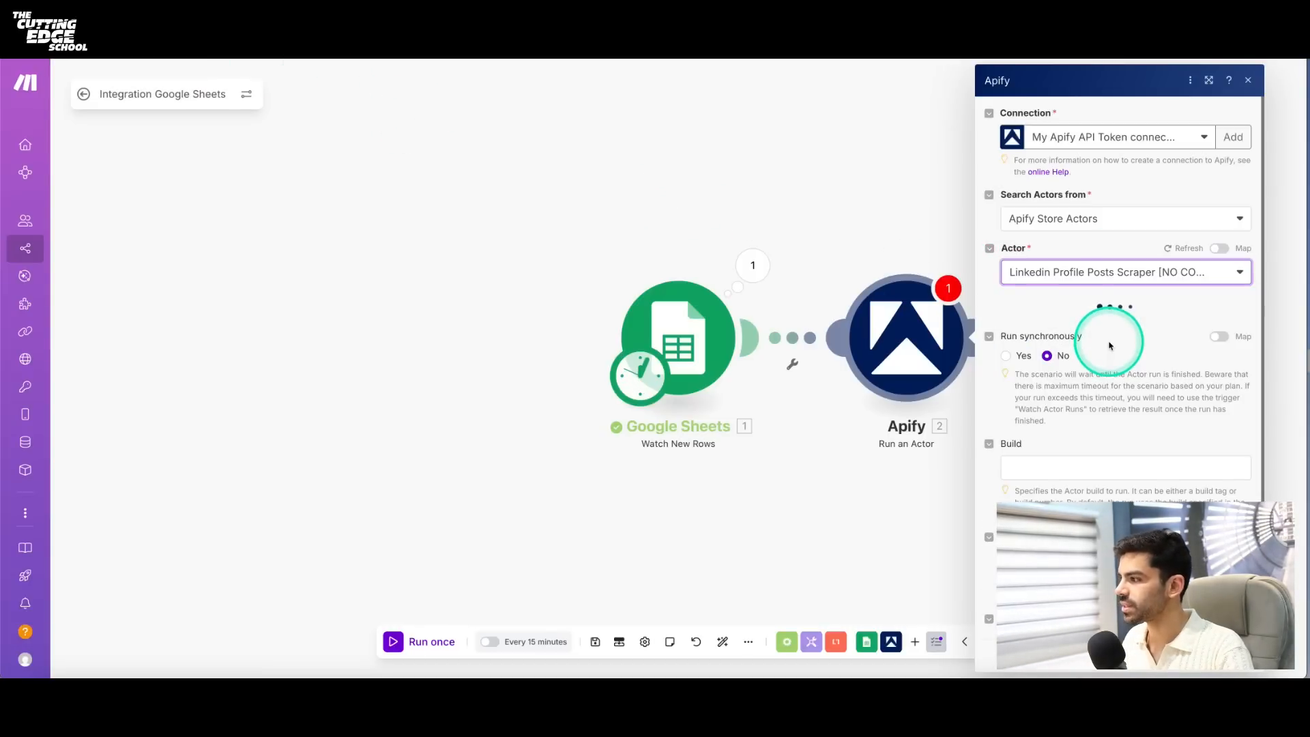
click(1091, 301)
click(1161, 443)
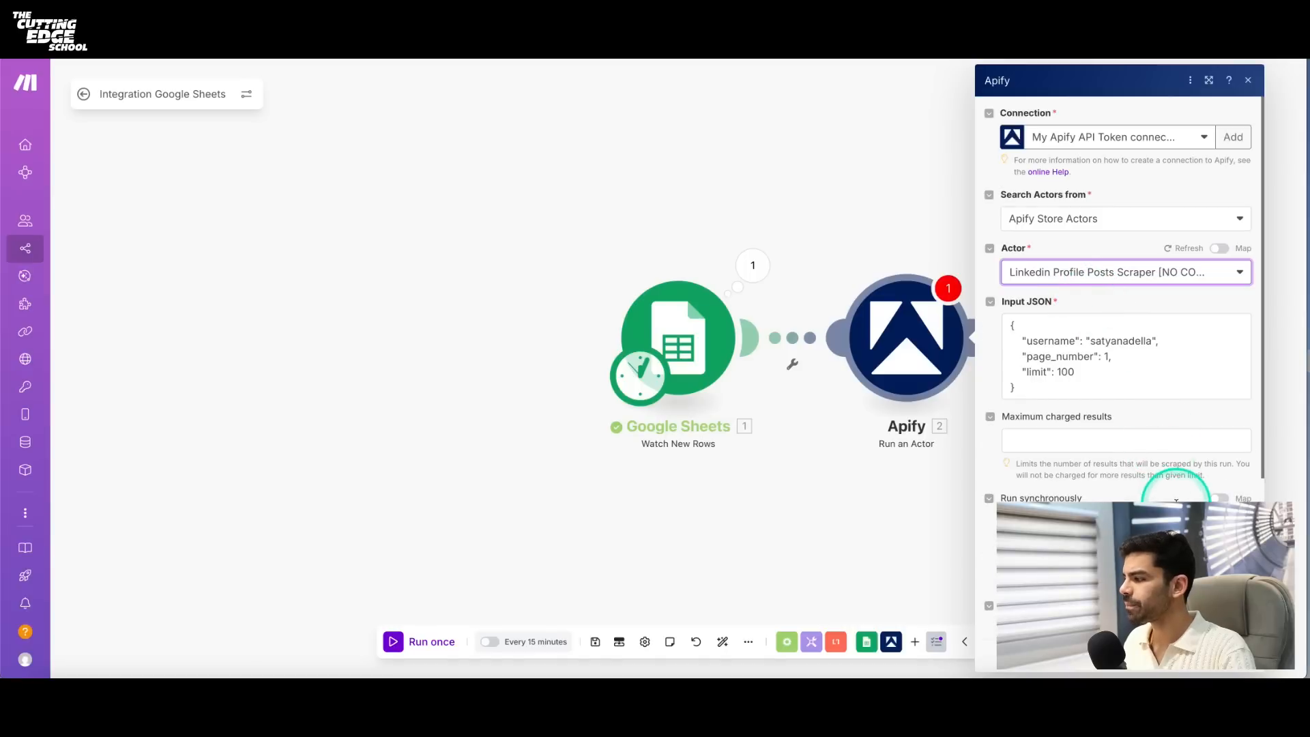
scroll(933, 276, right, 1)
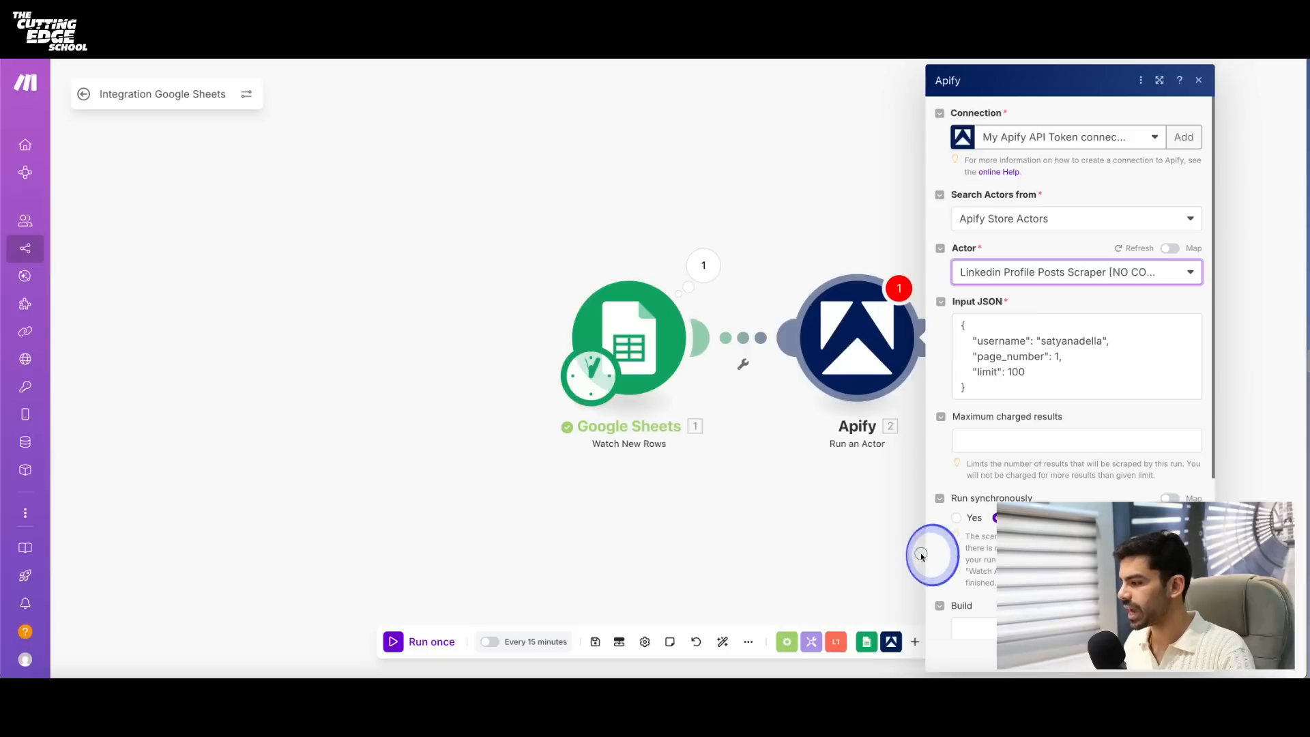
click(883, 523)
drag(1221, 593, 894, 539)
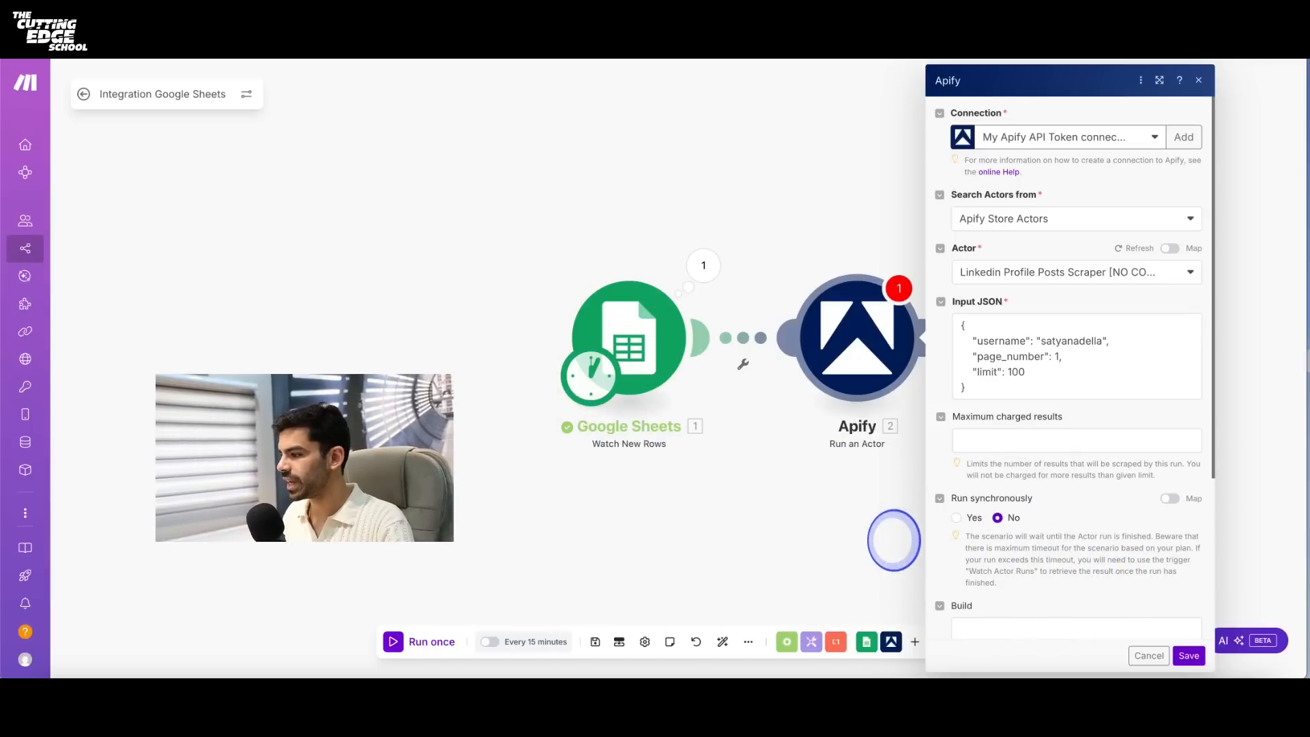
click(853, 584)
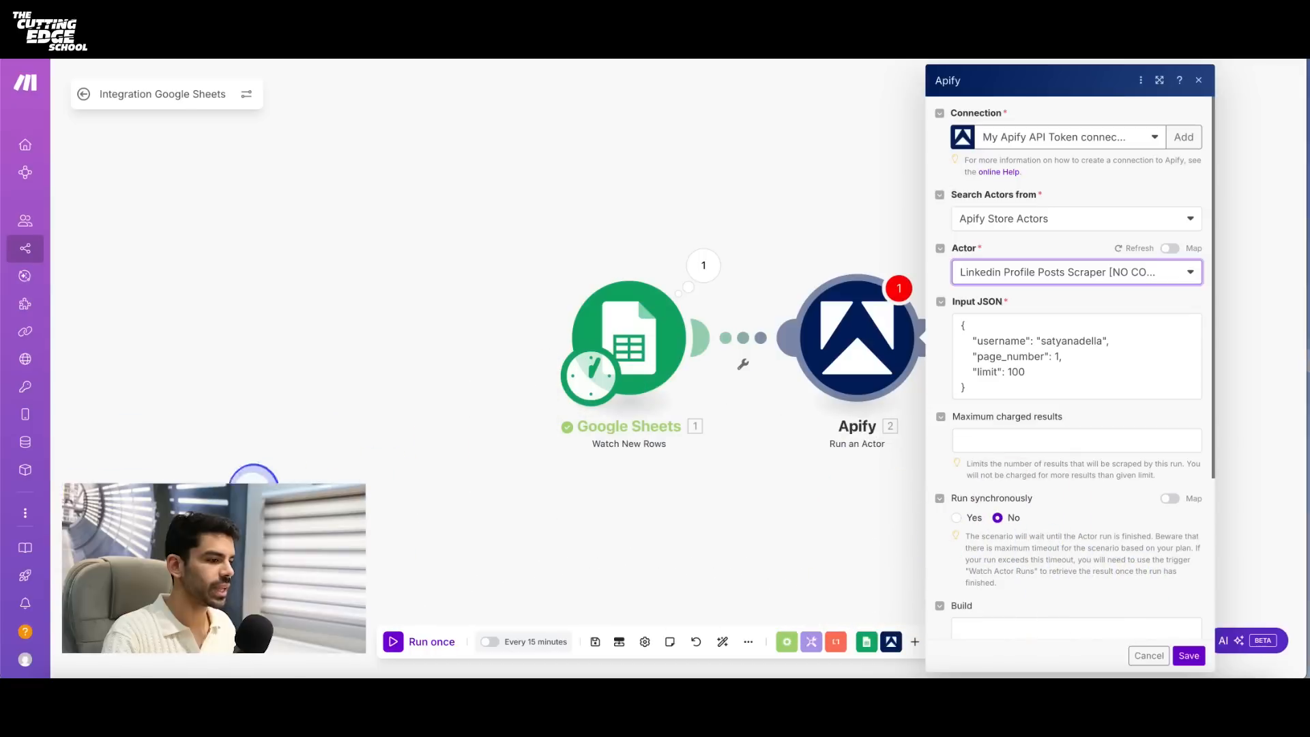
- Replace the sample username in the actor's Input JSON with the Name (A) value from the Google Sheets module, keeping the quotation marks
click(988, 345)
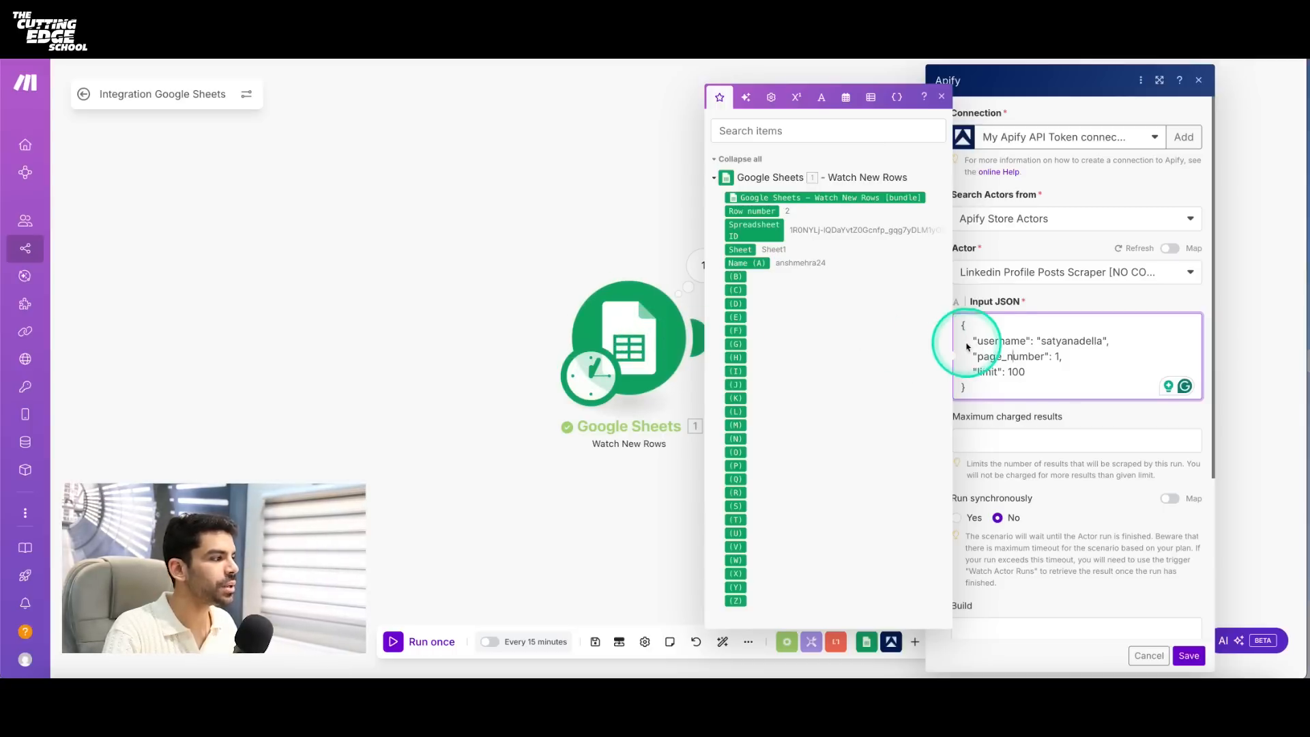
drag(1042, 341, 1101, 341)
key(BackSpace)
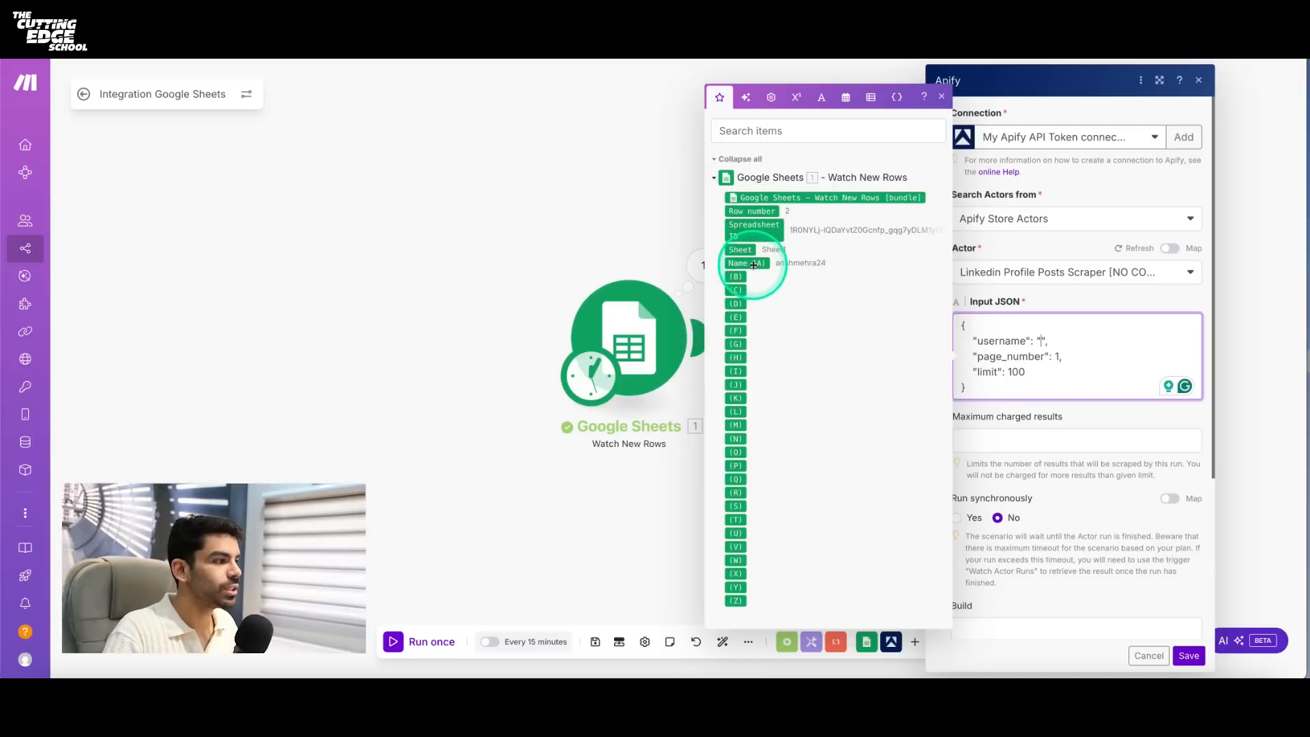
drag(747, 262, 1042, 345)
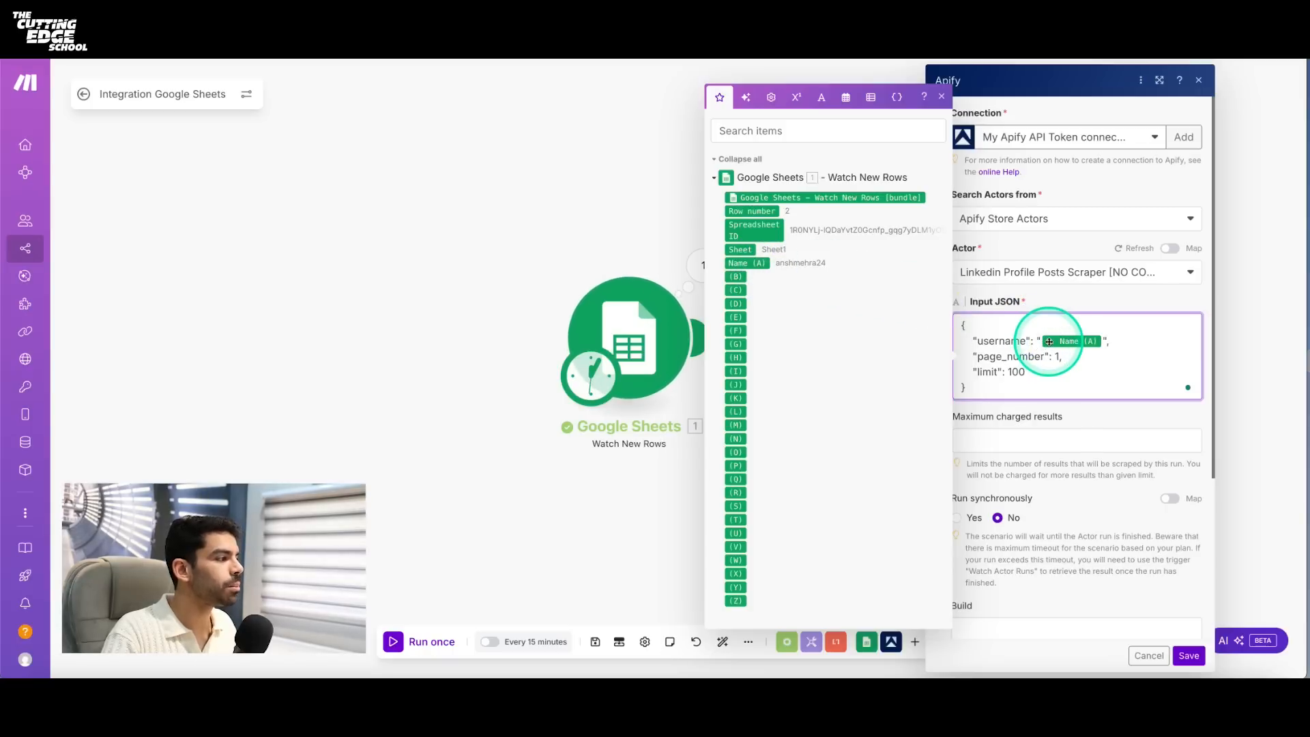
click(1051, 356)
click(1070, 357)
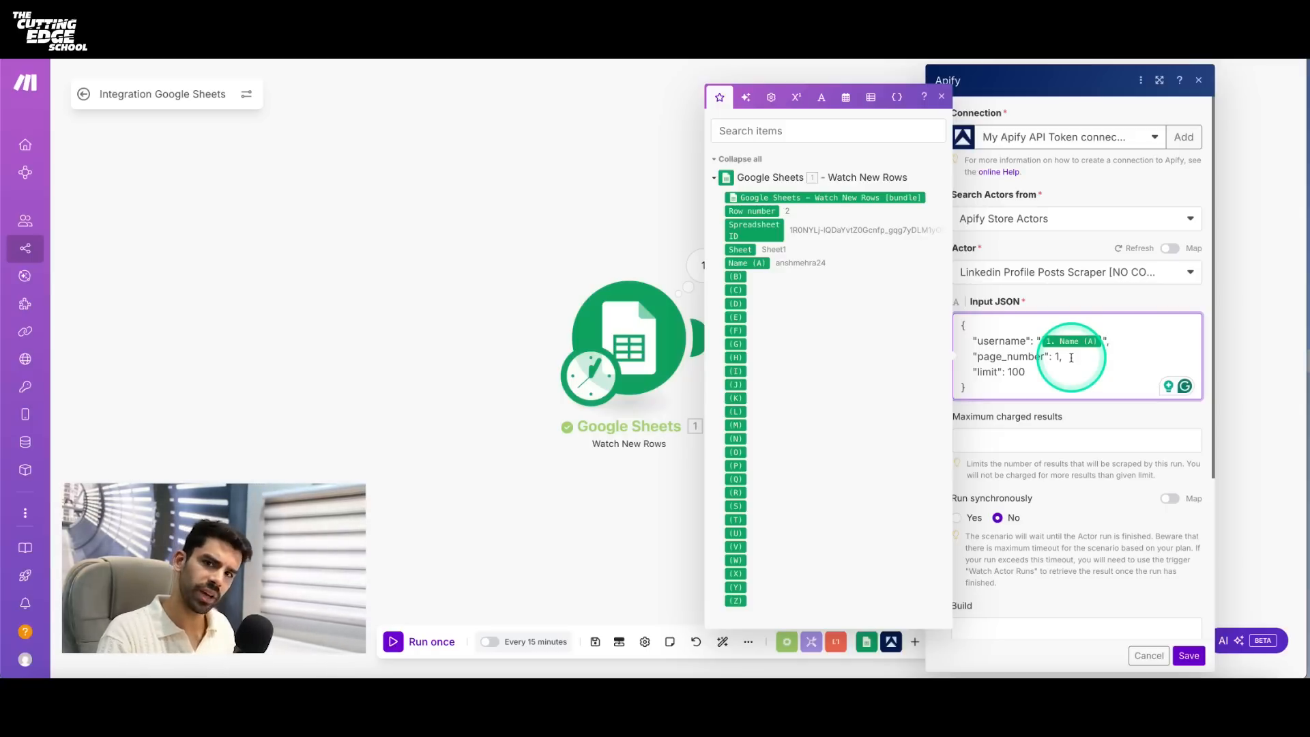
- Remove the page_number line from the Apify module's Input JSON and set limit to 5
drag(1071, 357, 946, 364)
key(BackSpace)
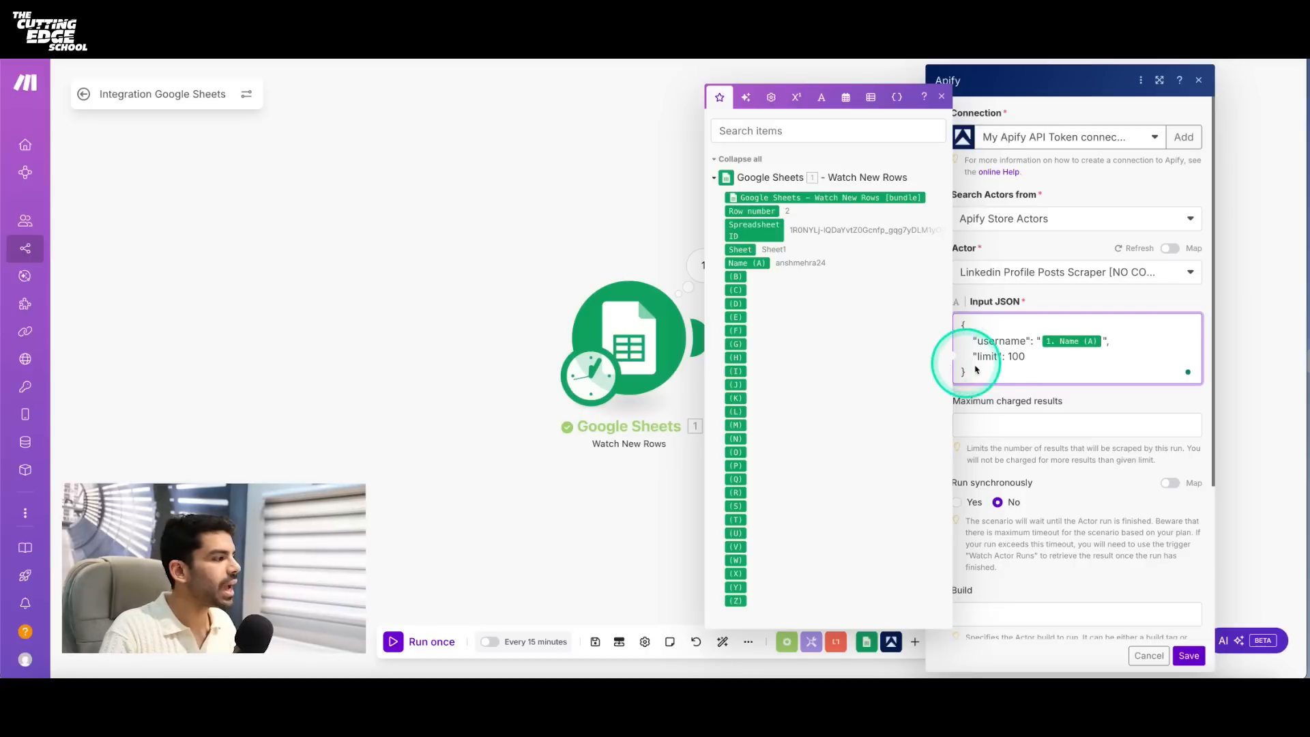
double_click(1023, 355)
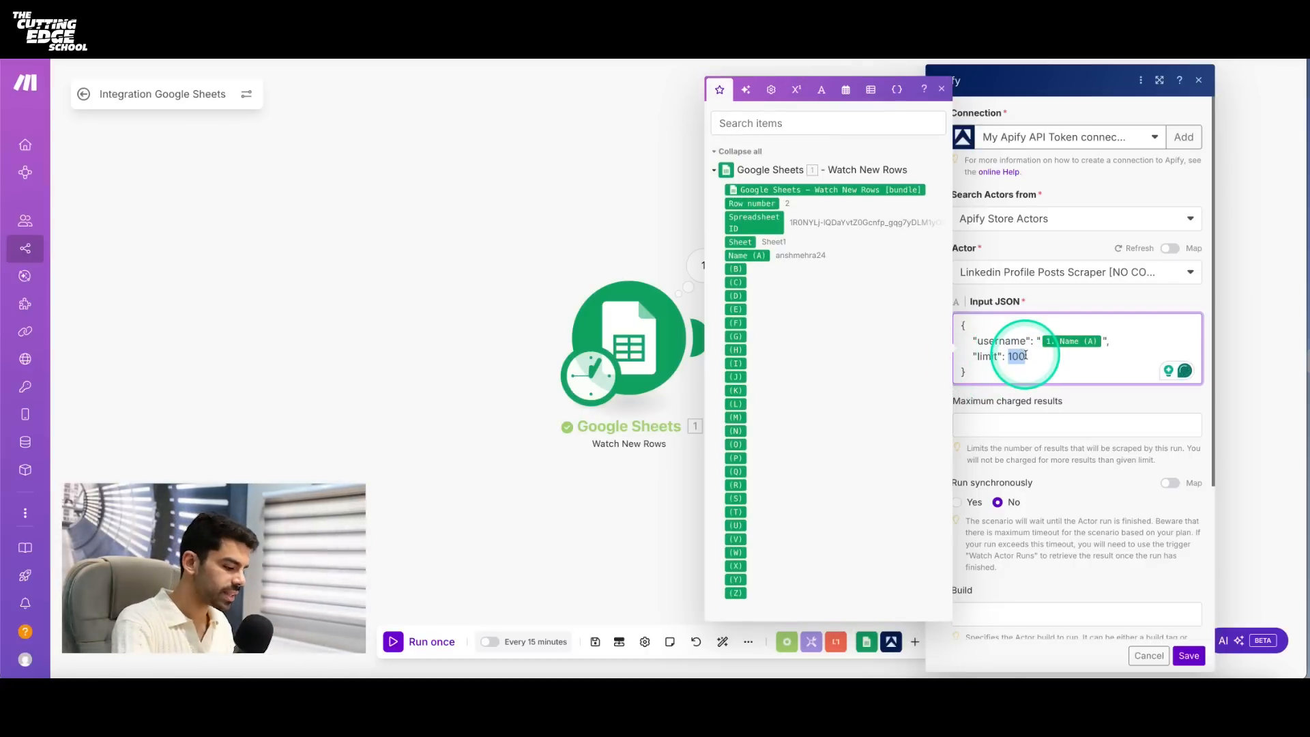
text(5)
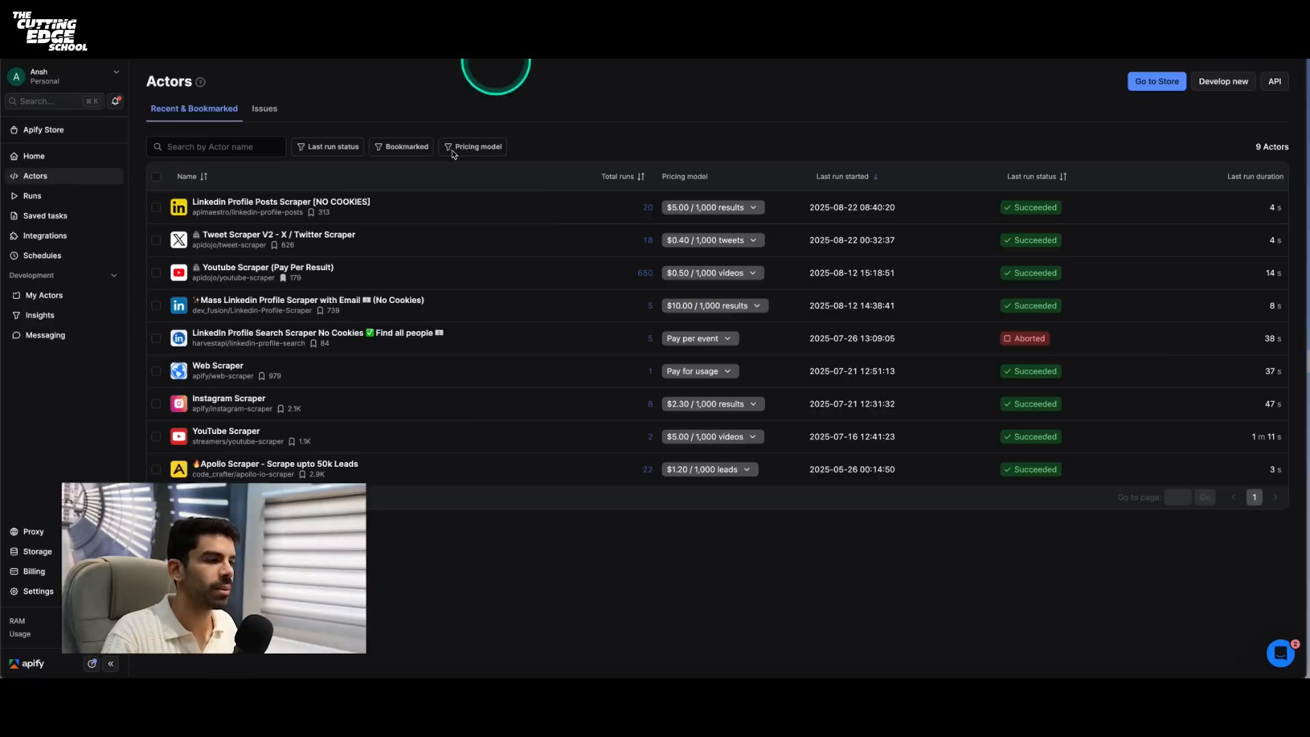
- Open Linkedin Profile Posts Scraper in the Apify console and compare its manual input fields with its JSON input
click(250, 203)
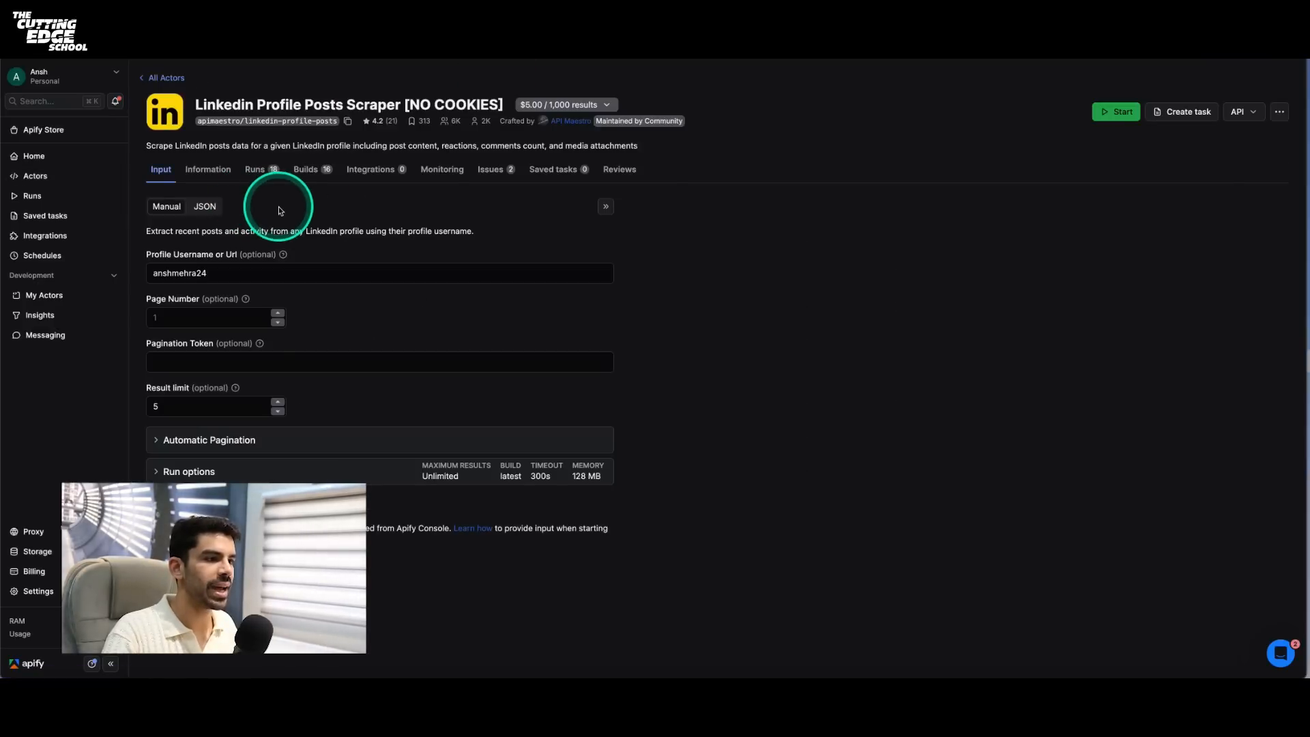
click(207, 216)
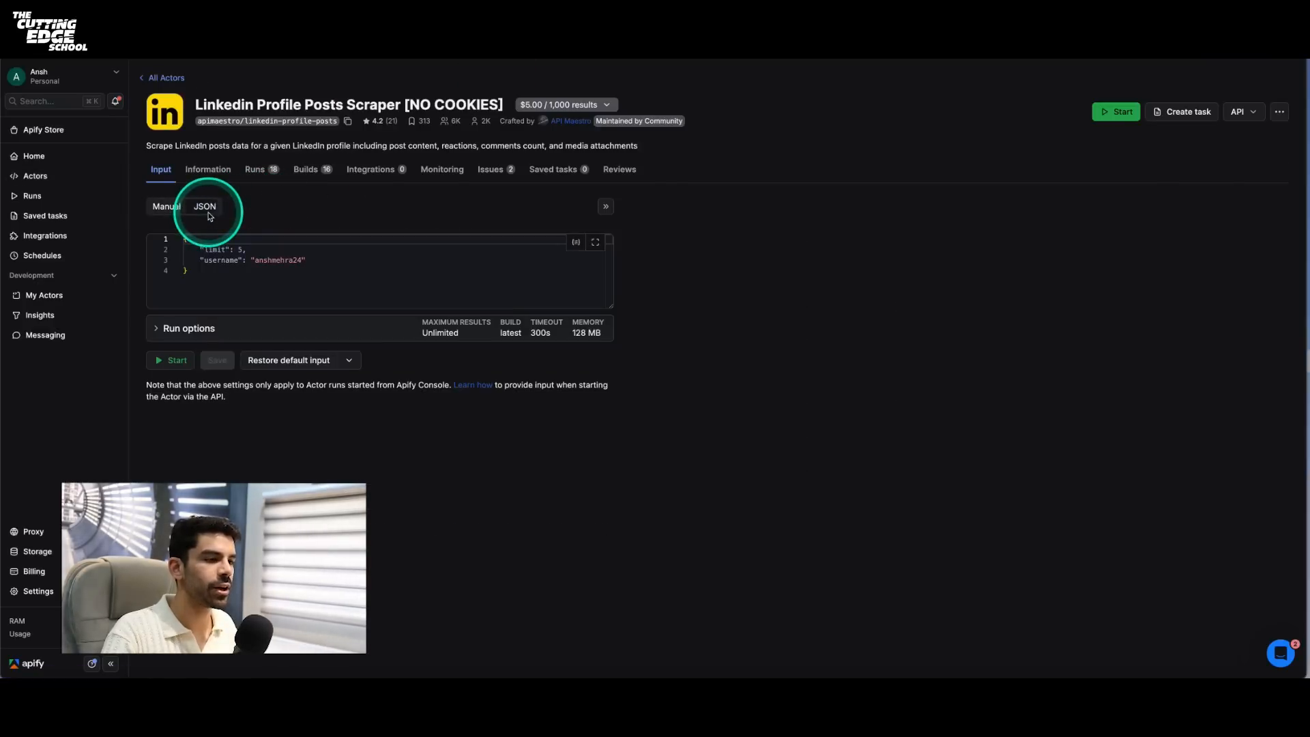
drag(216, 270, 170, 242)
click(219, 270)
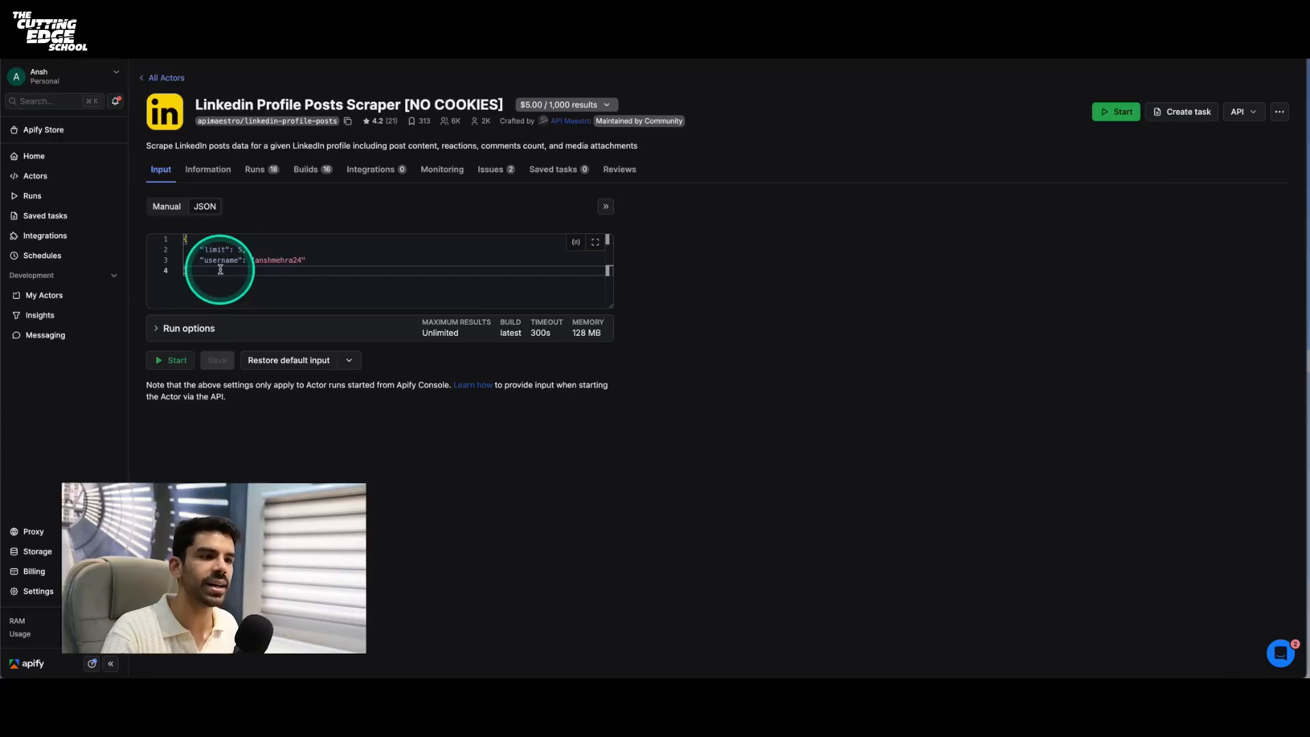
click(167, 206)
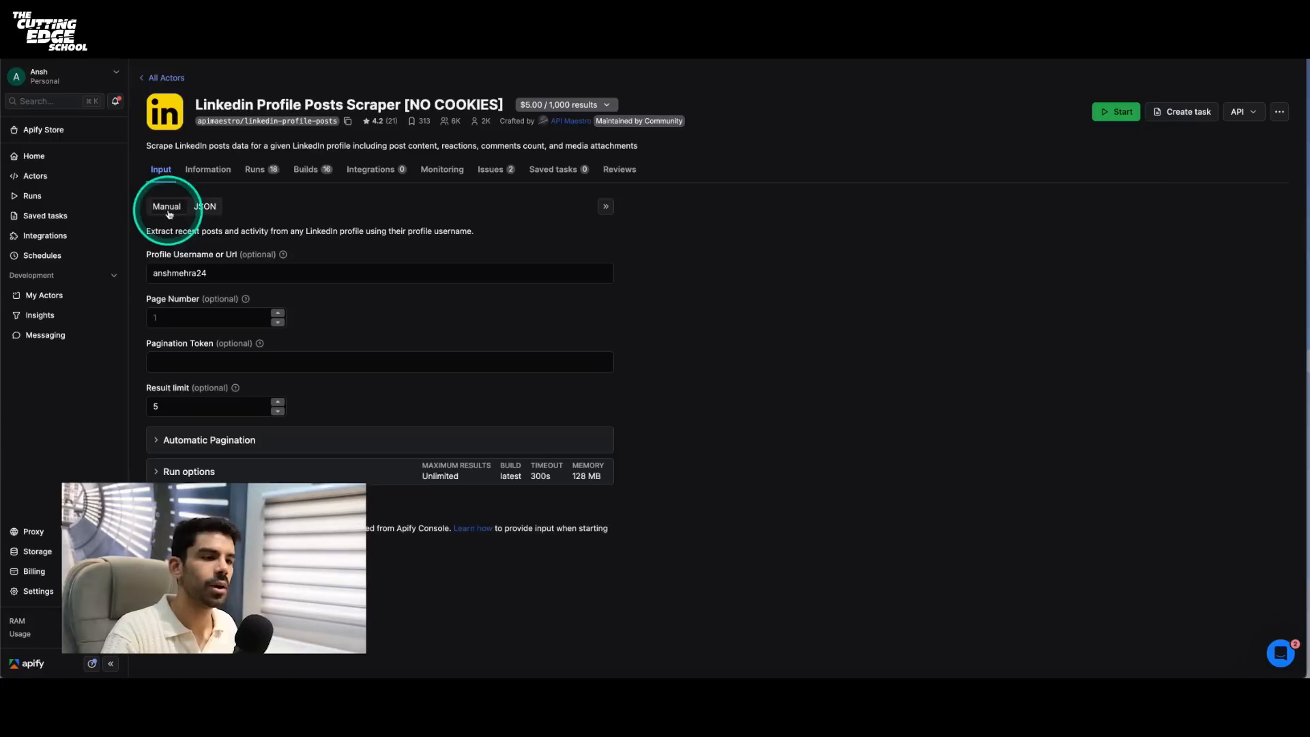
click(168, 281)
double_click(212, 273)
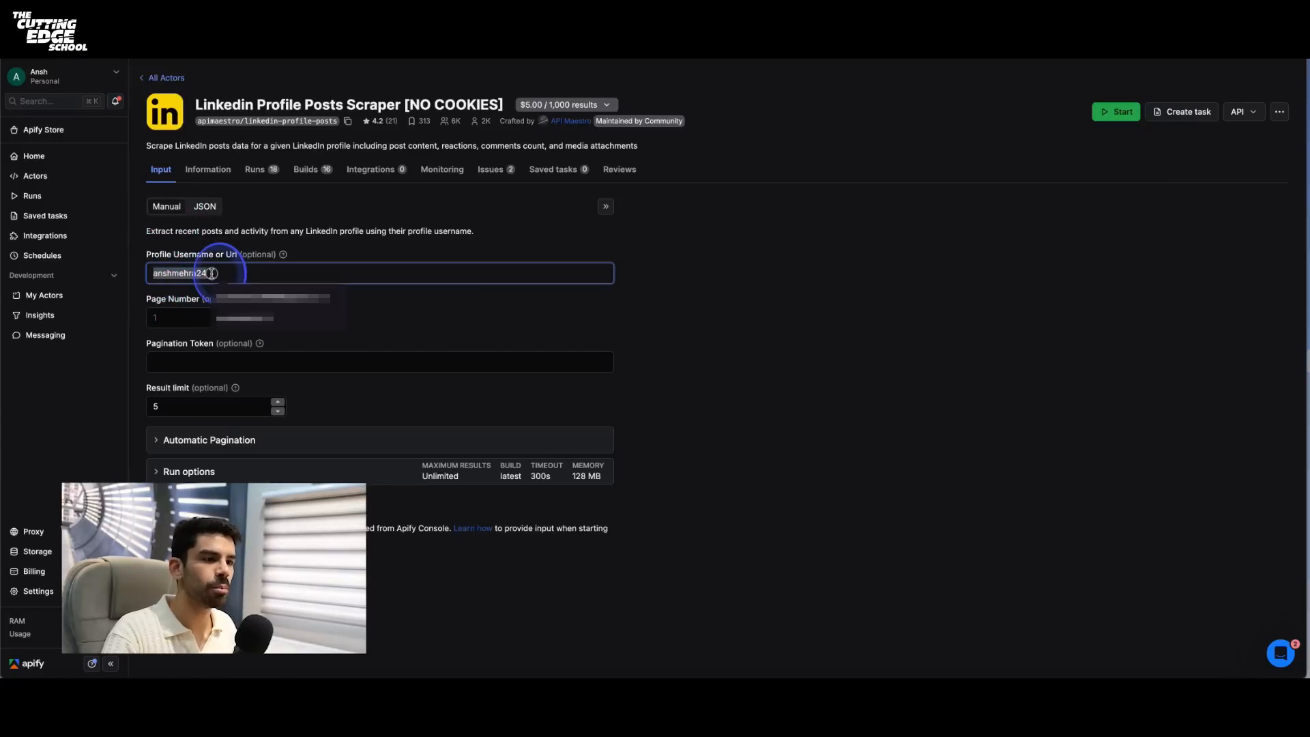
click(169, 316)
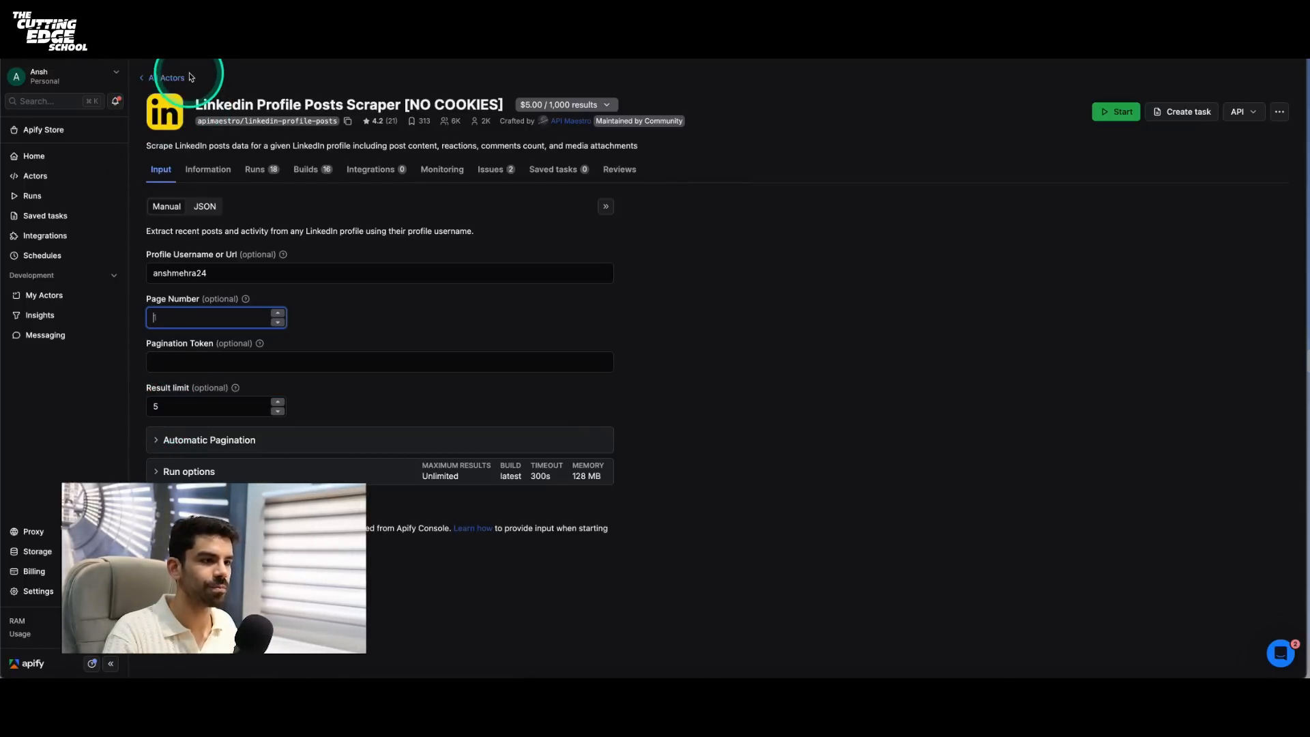
click(204, 206)
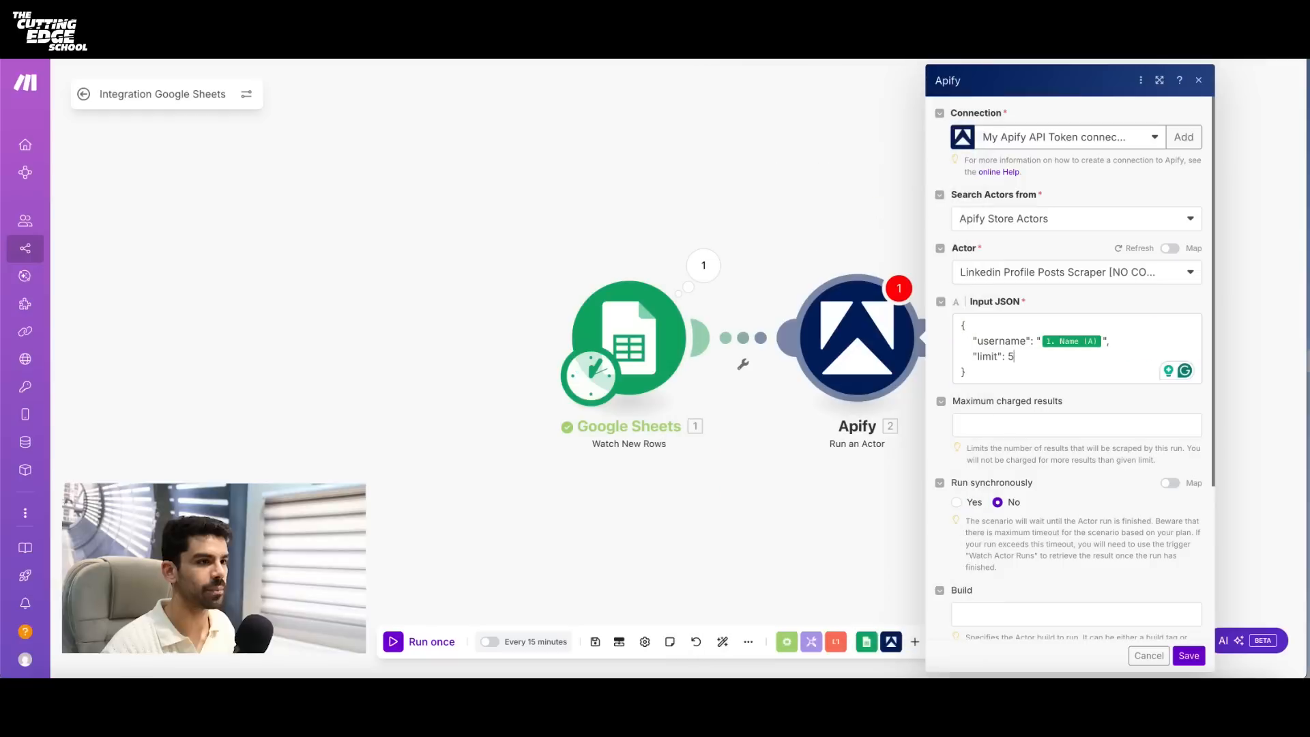
- Return to Make and review the Google Sheets trigger's settings against the Name column in LinkedIn-Sheet-1
click(544, 218)
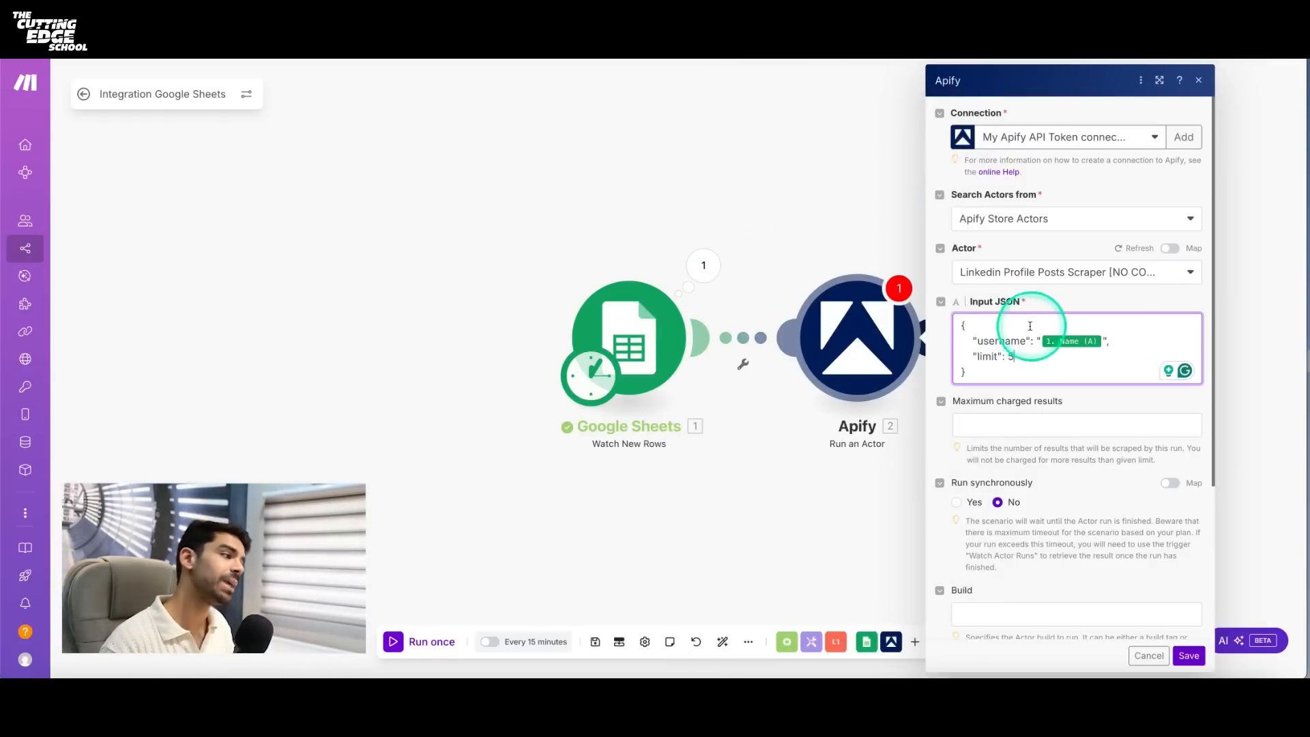
click(659, 352)
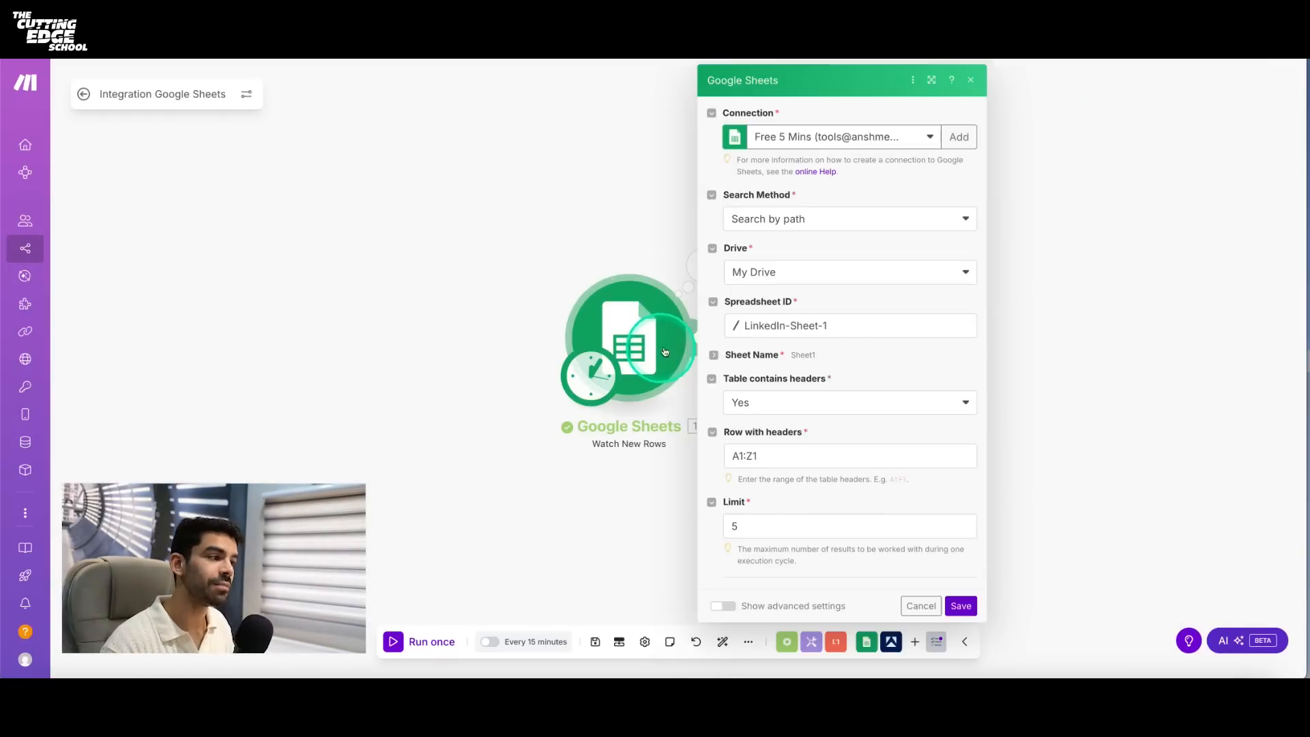
click(260, 15)
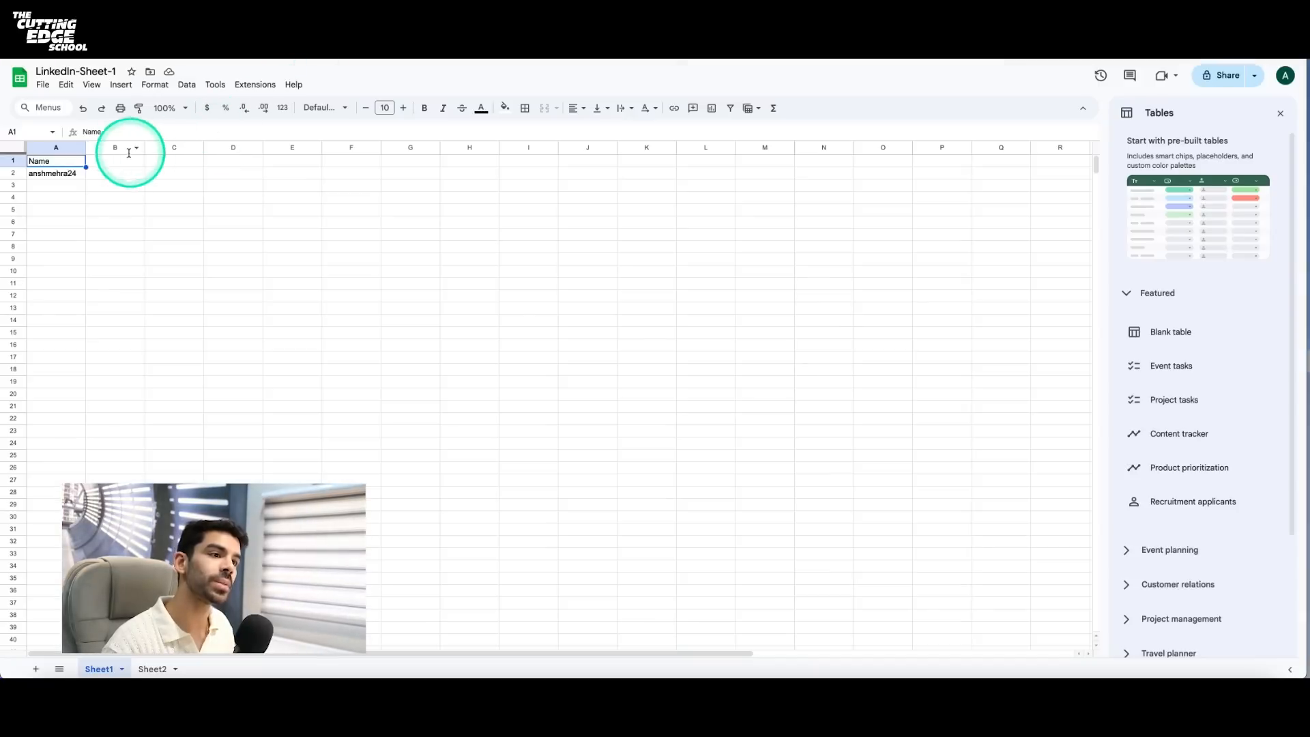
click(142, 27)
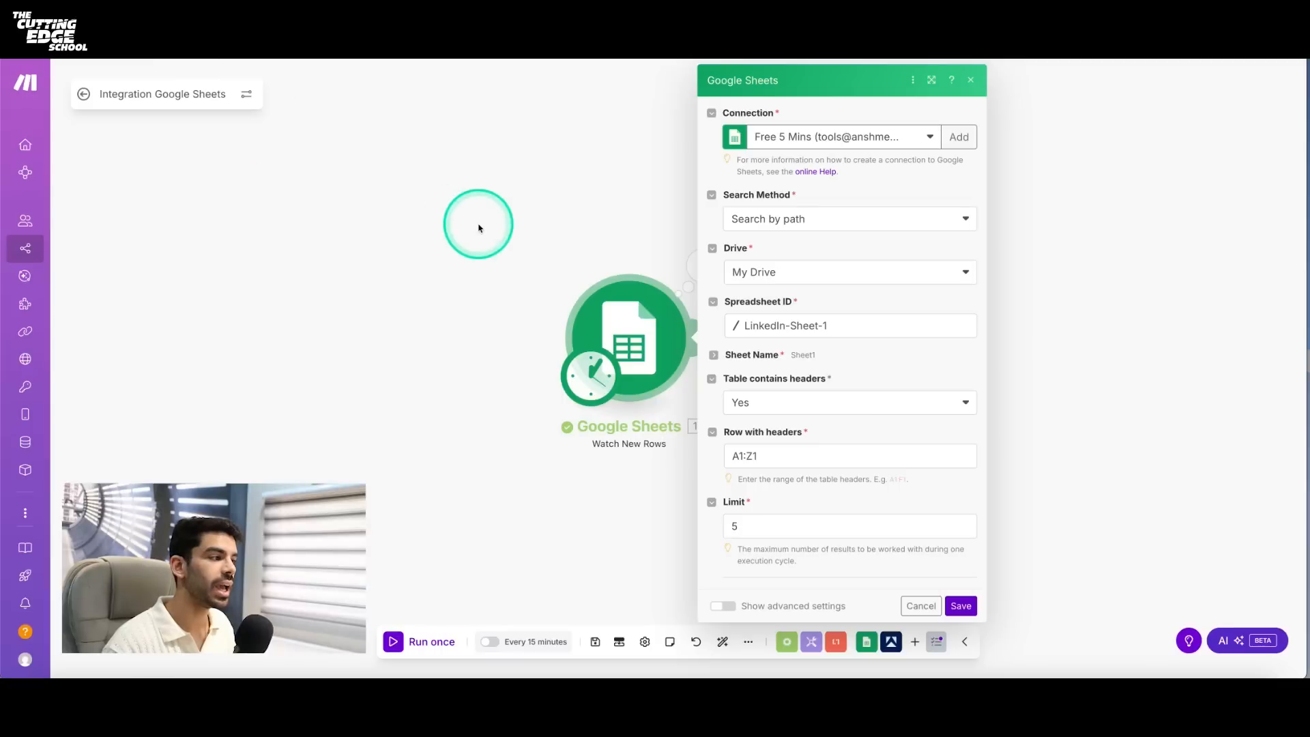
click(584, 256)
- Set Run synchronously to Yes in the Apify module, check its remaining options and save it
click(841, 332)
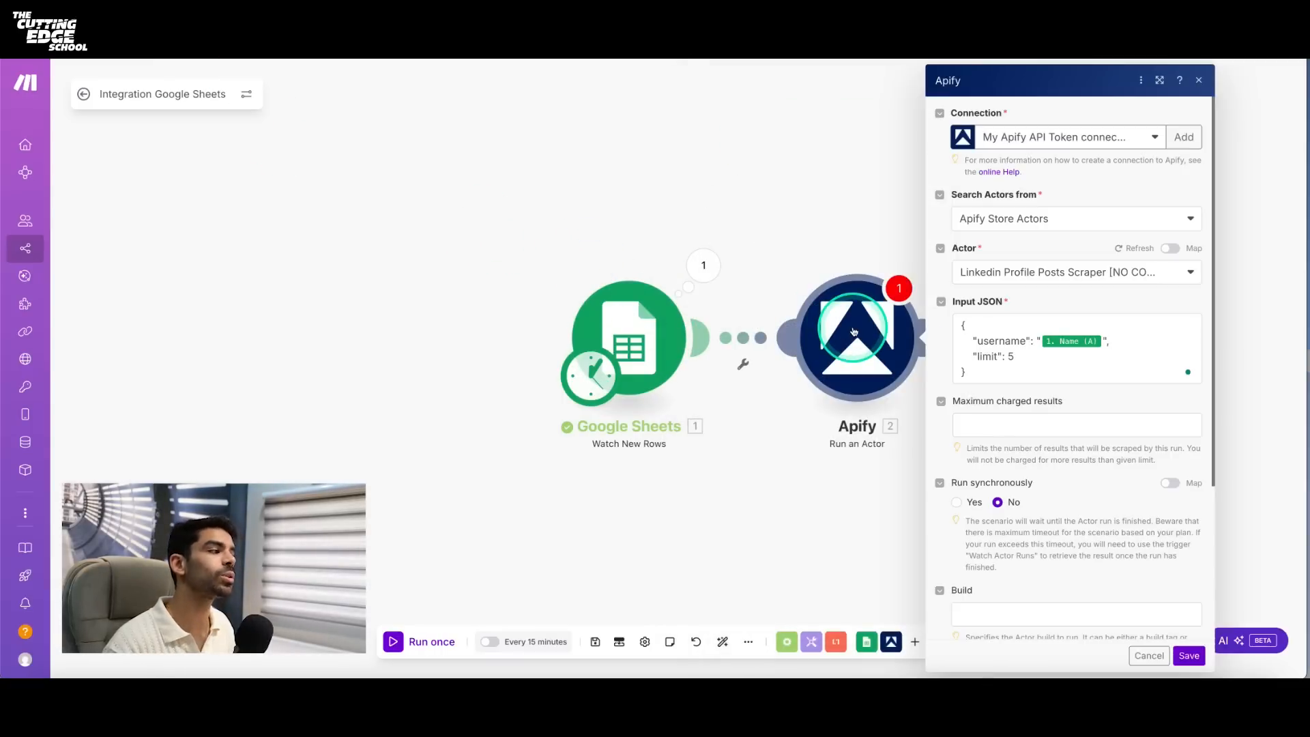
click(1015, 355)
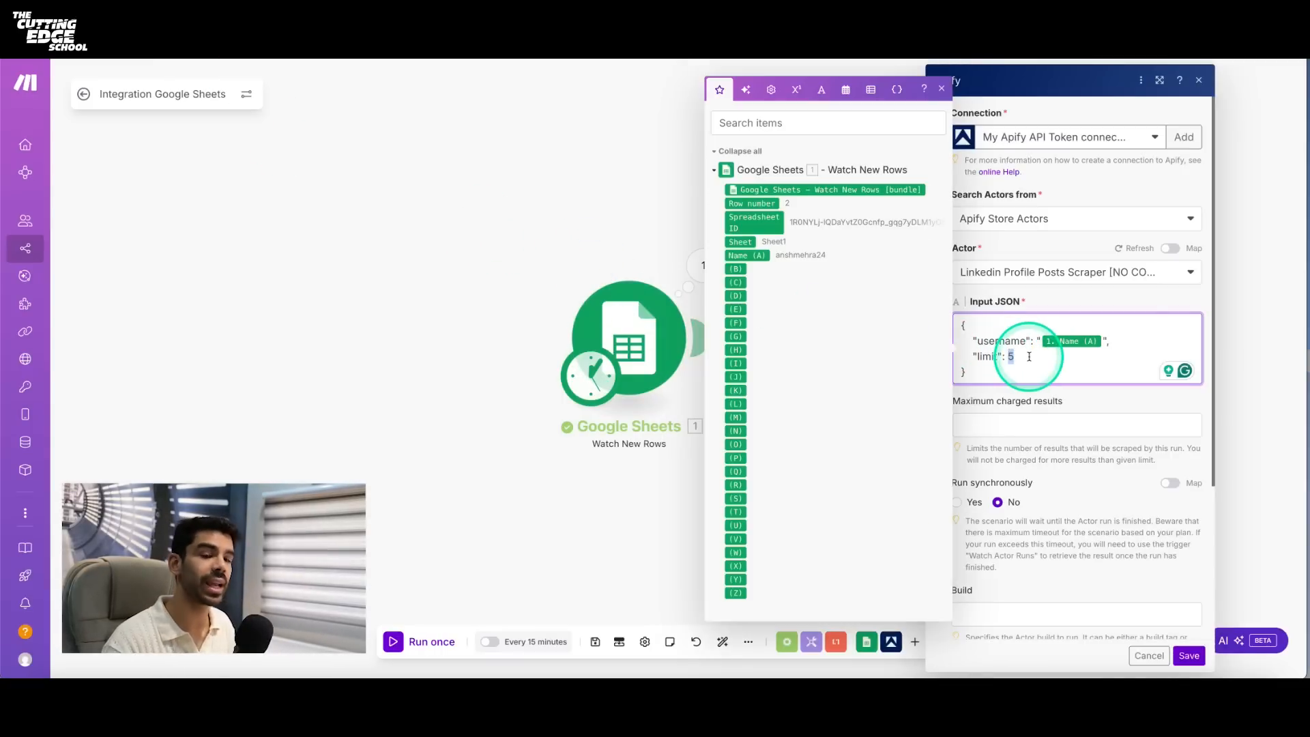
click(1035, 401)
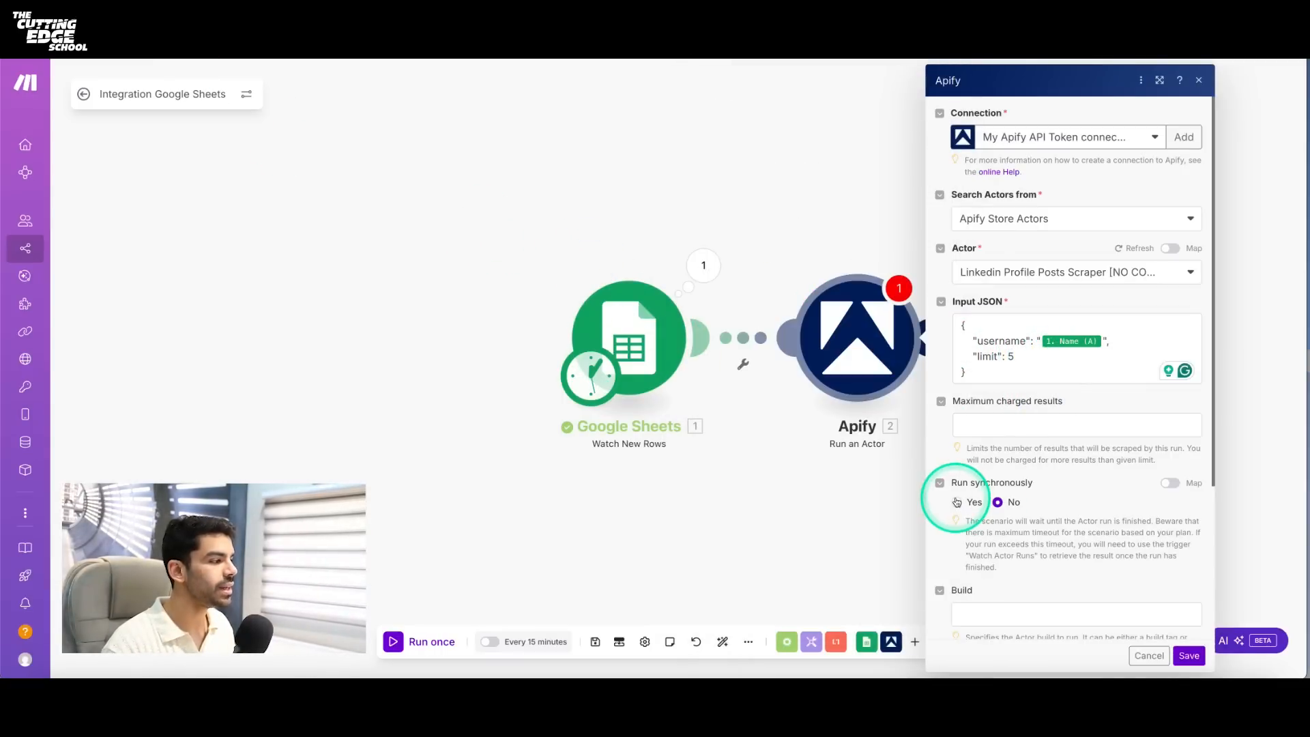
click(958, 503)
scroll(1019, 508, down, 1)
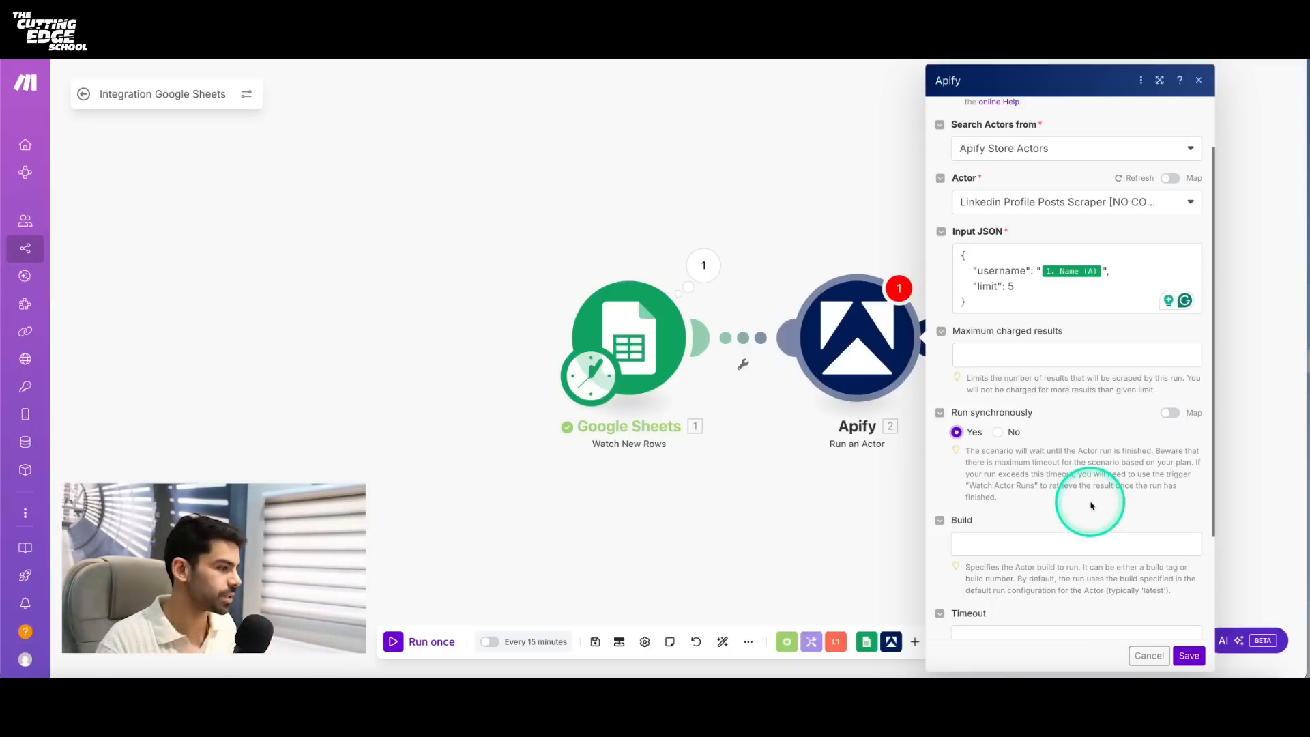
scroll(1087, 492, down, 3)
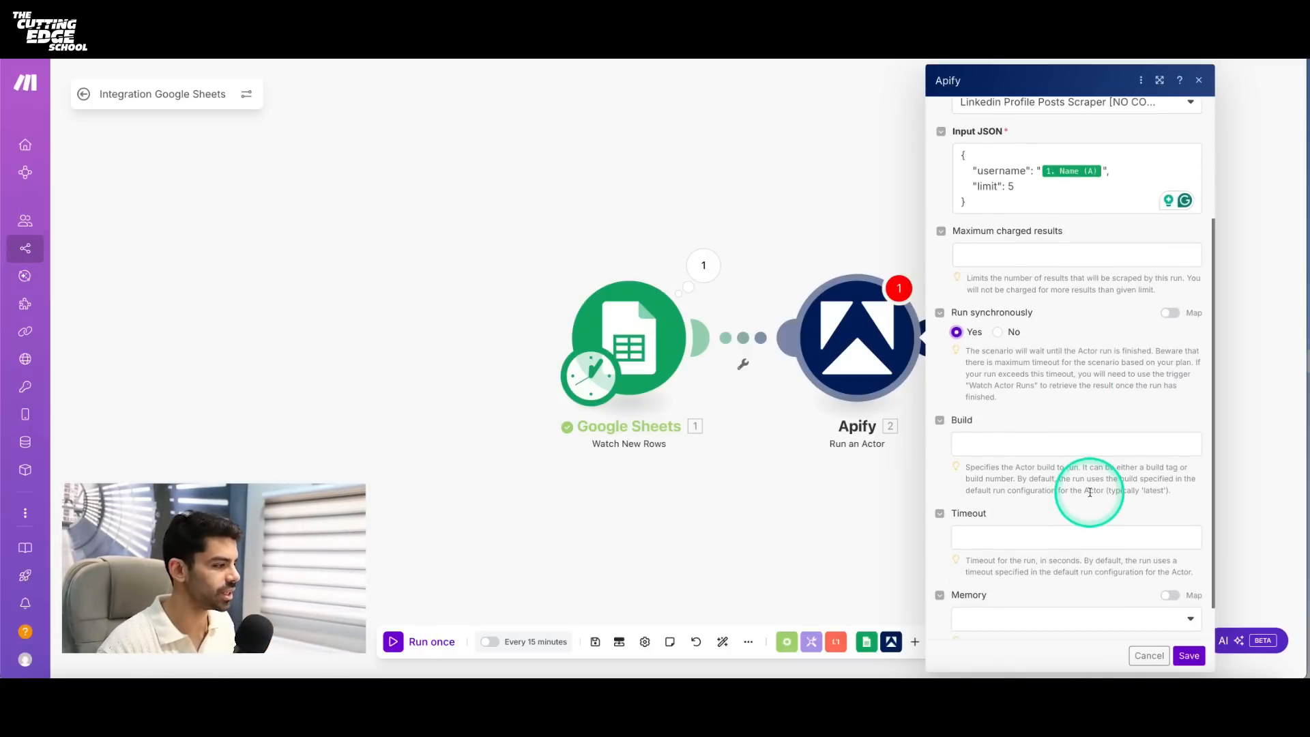
scroll(1088, 493, down, 2)
click(1189, 655)
- Recheck the flagged Apify module's Input JSON, save the module again and run the scenario once
click(906, 292)
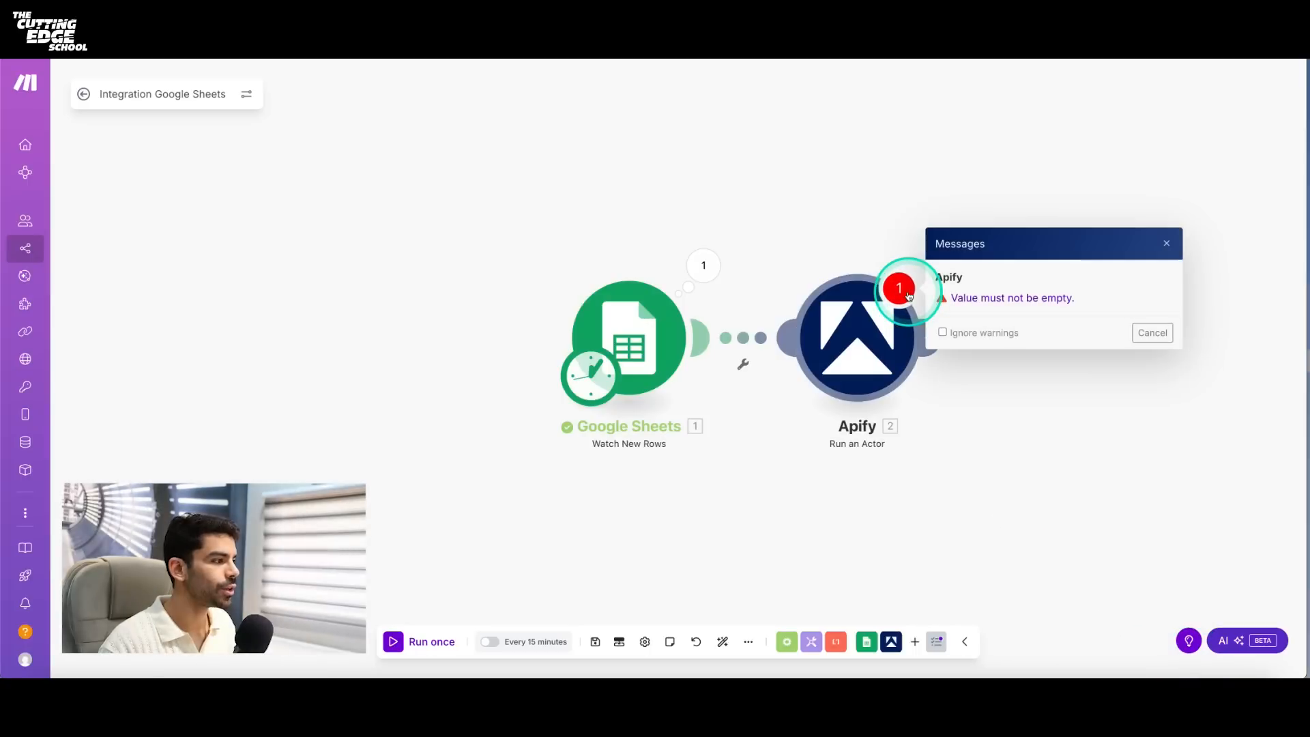
click(959, 300)
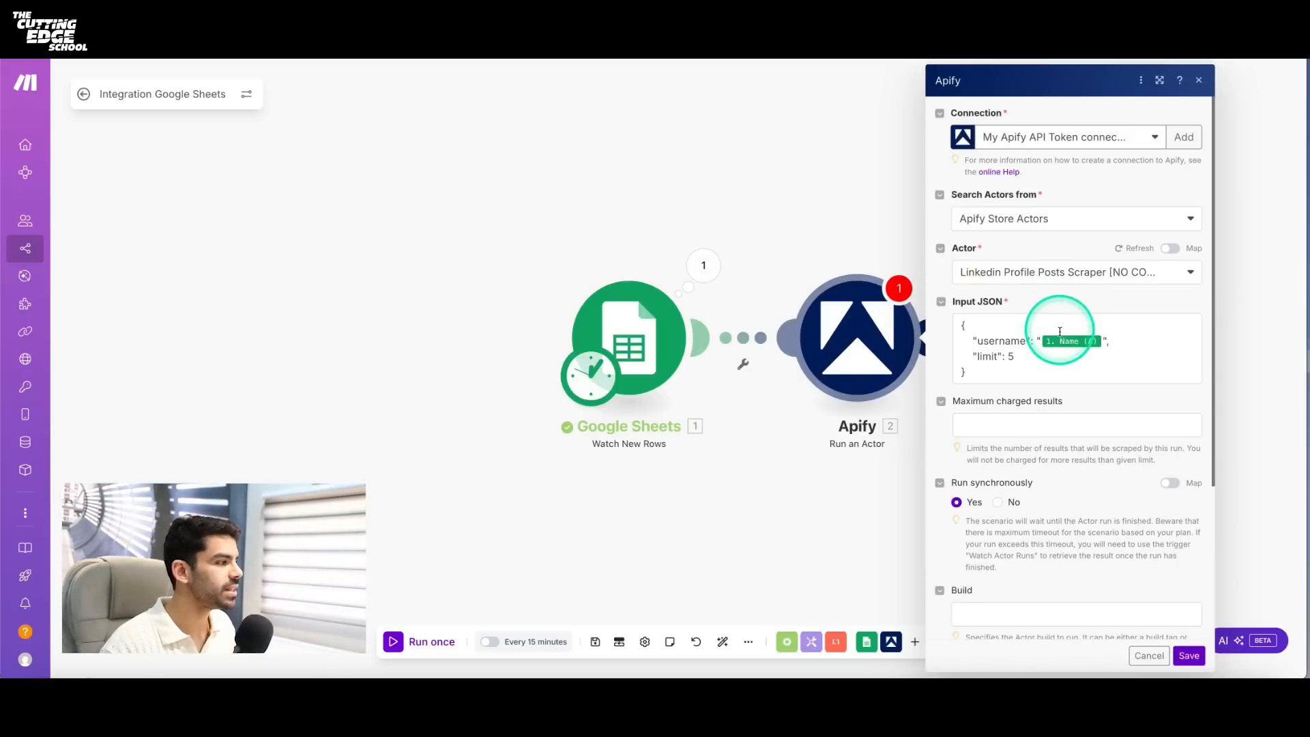
click(1063, 358)
click(1103, 388)
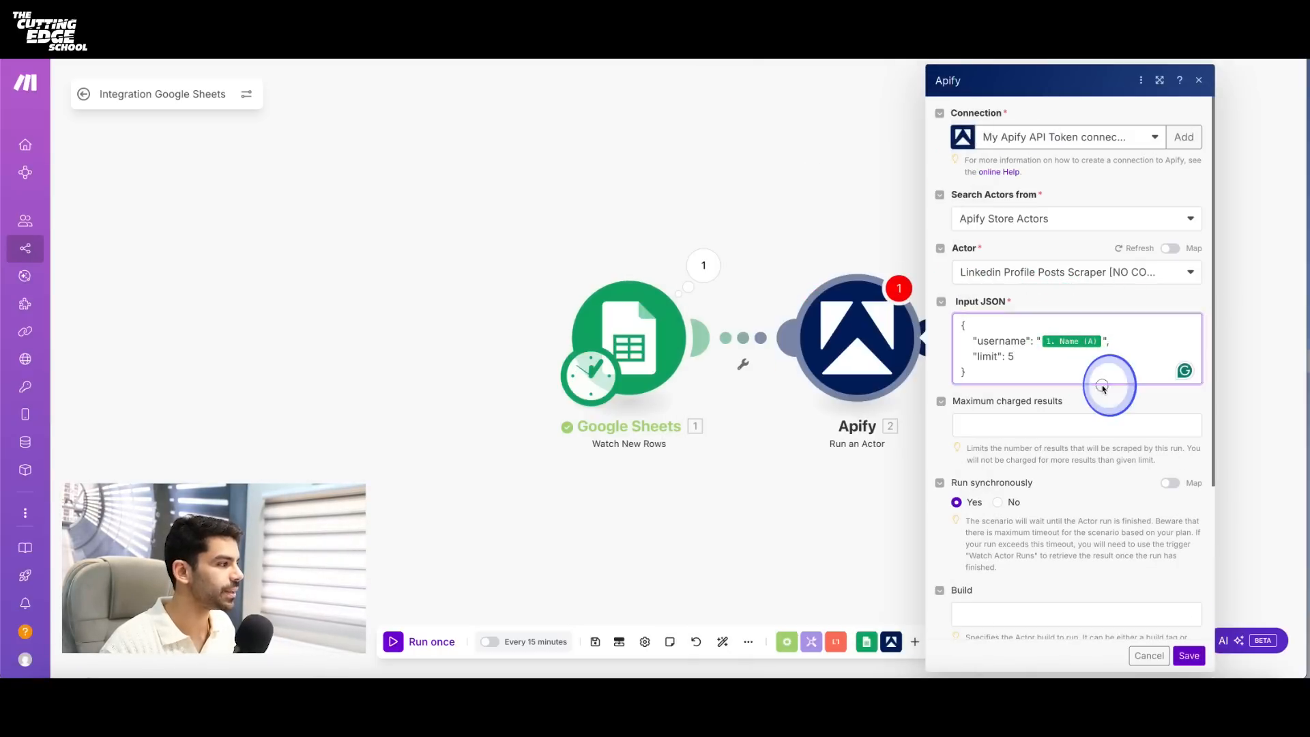
click(1188, 657)
click(437, 641)
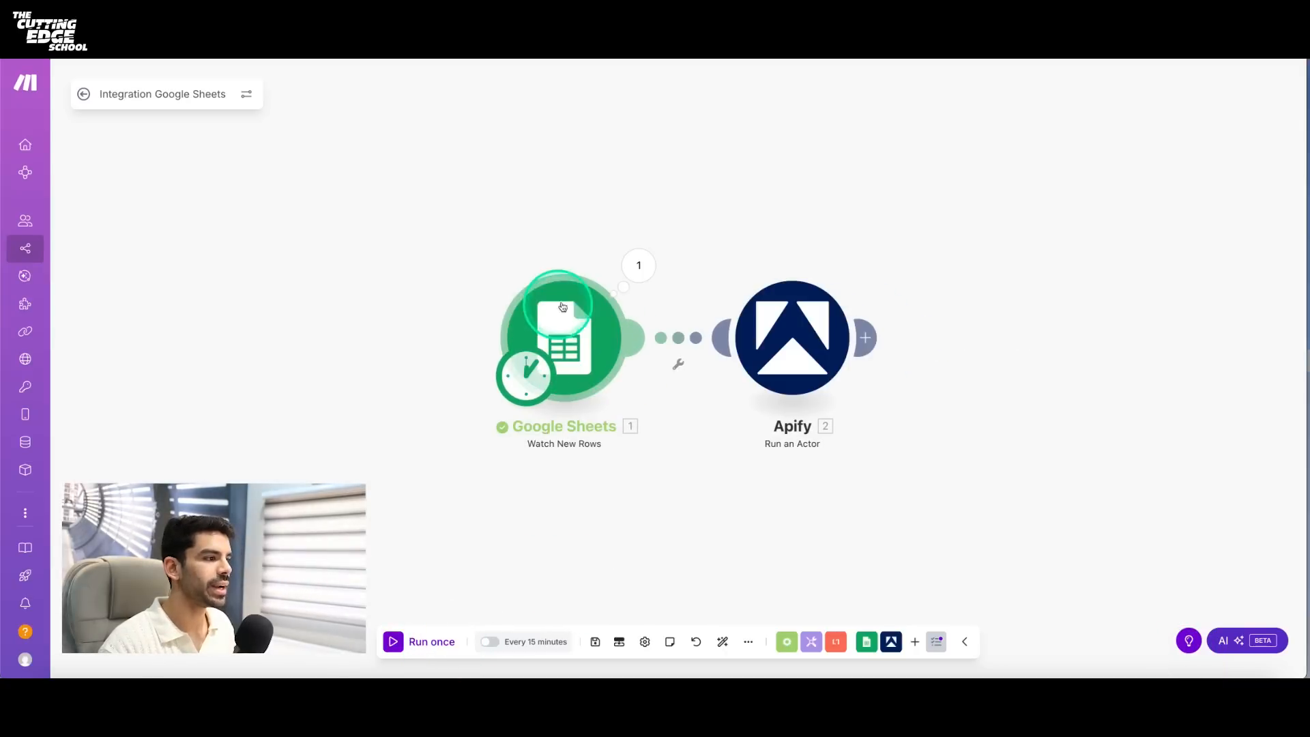
click(784, 339)
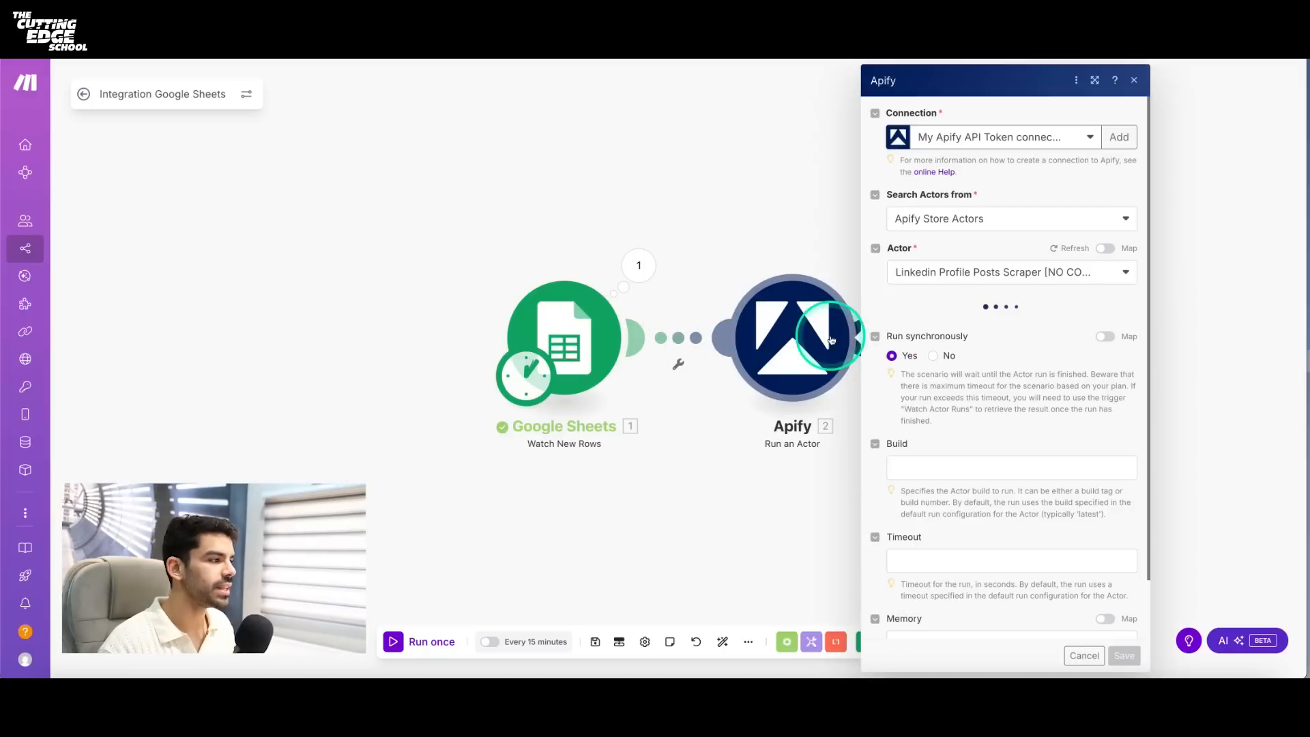
click(753, 240)
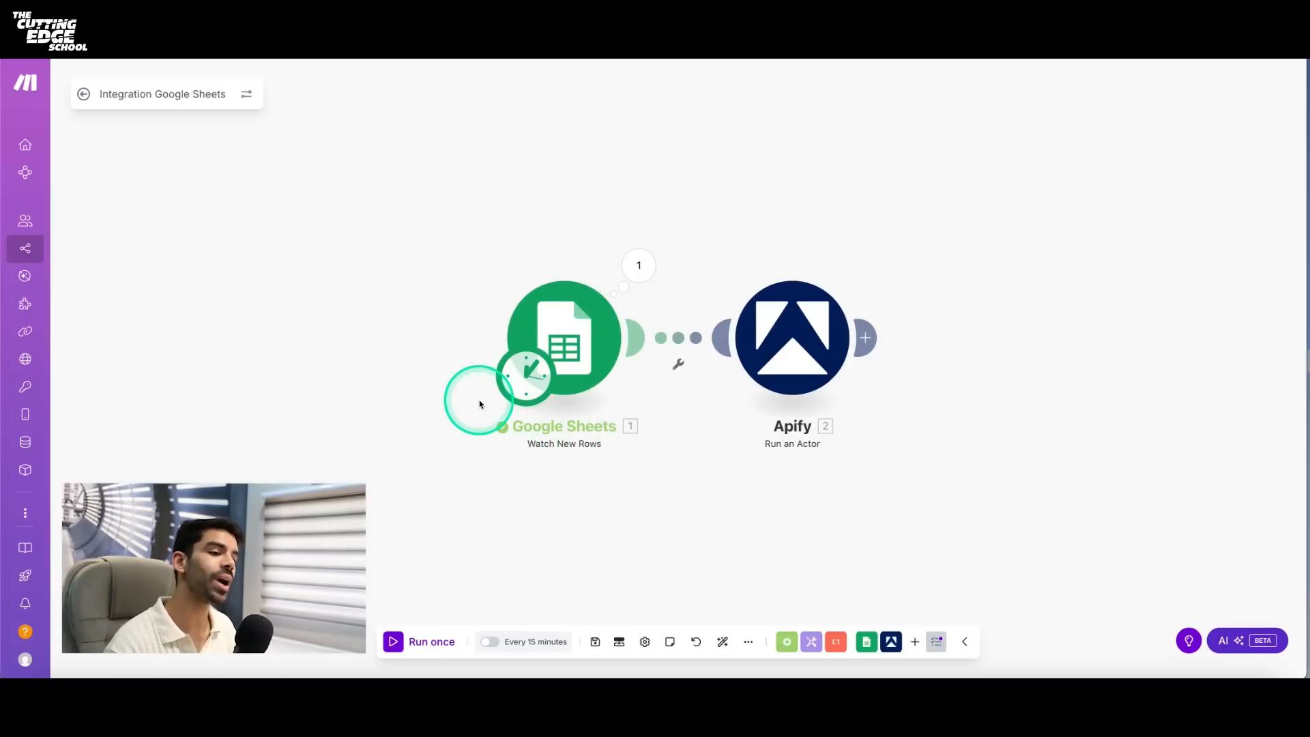
- Switch to LinkedIn and open the comedian's profile from the recent searches
click(222, 33)
click(76, 173)
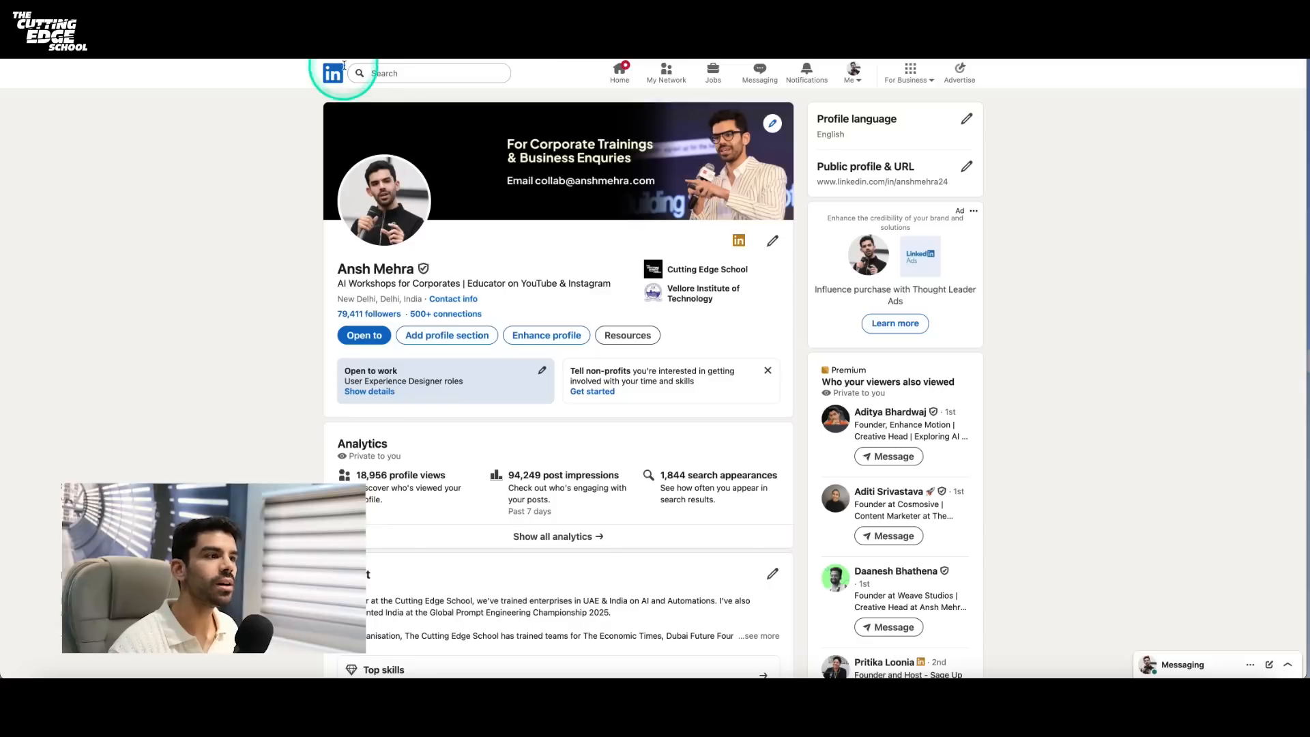
click(382, 73)
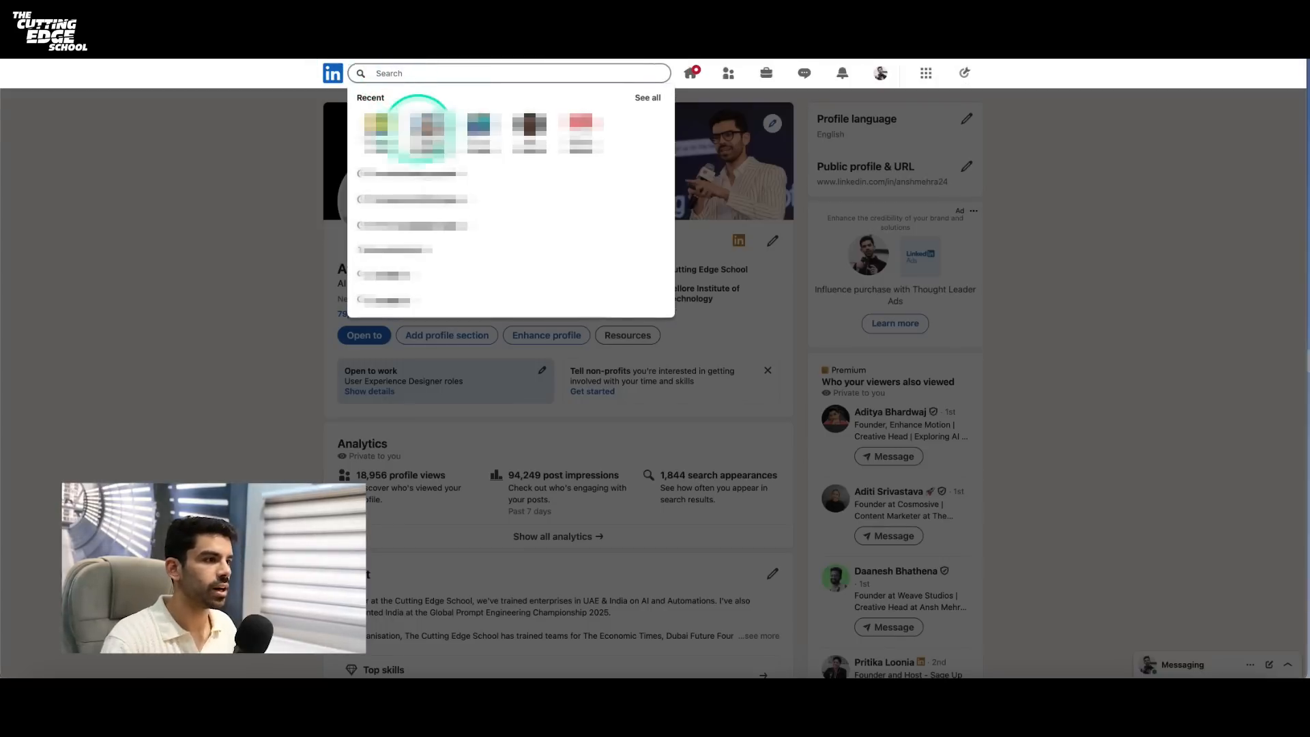
click(385, 129)
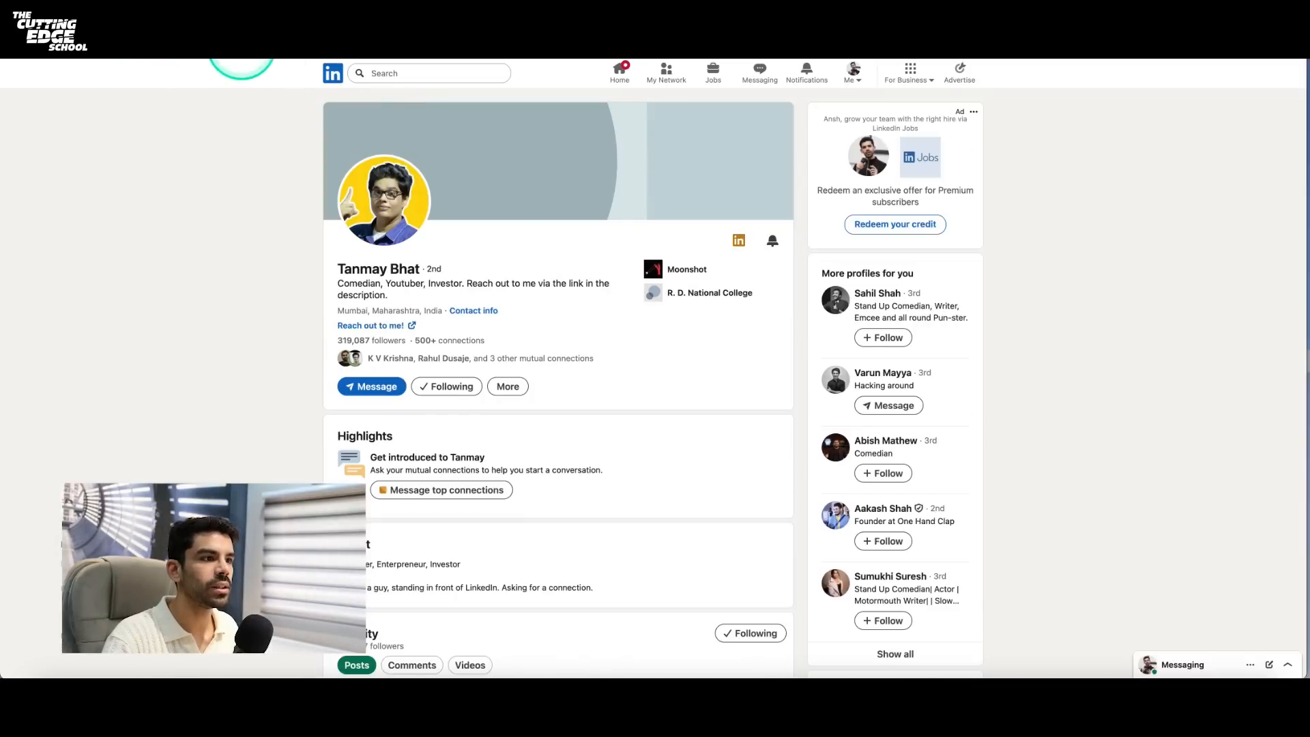
- Copy the username from the LinkedIn profile's URL into cell A3 of Sheet1 in LinkedIn-Sheet-1
mouse_move(219, 58)
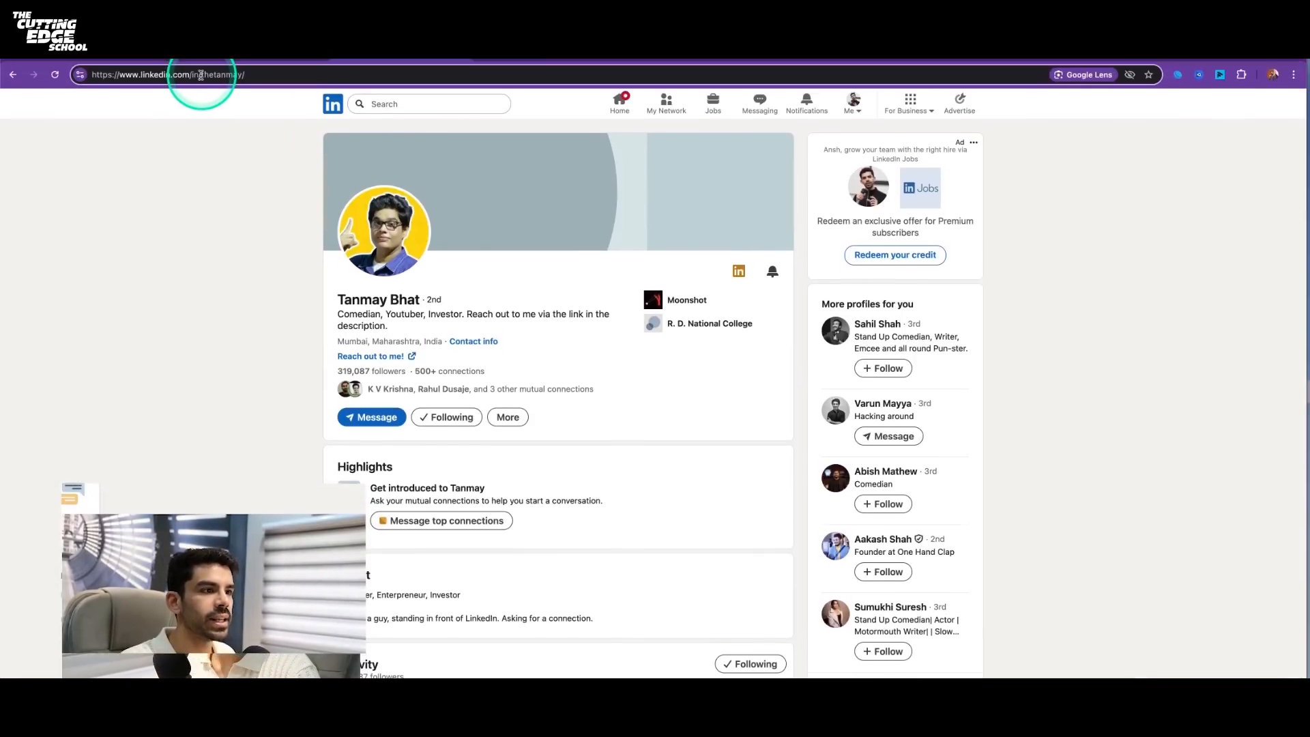
drag(241, 76, 248, 77)
key(ctrl+c)
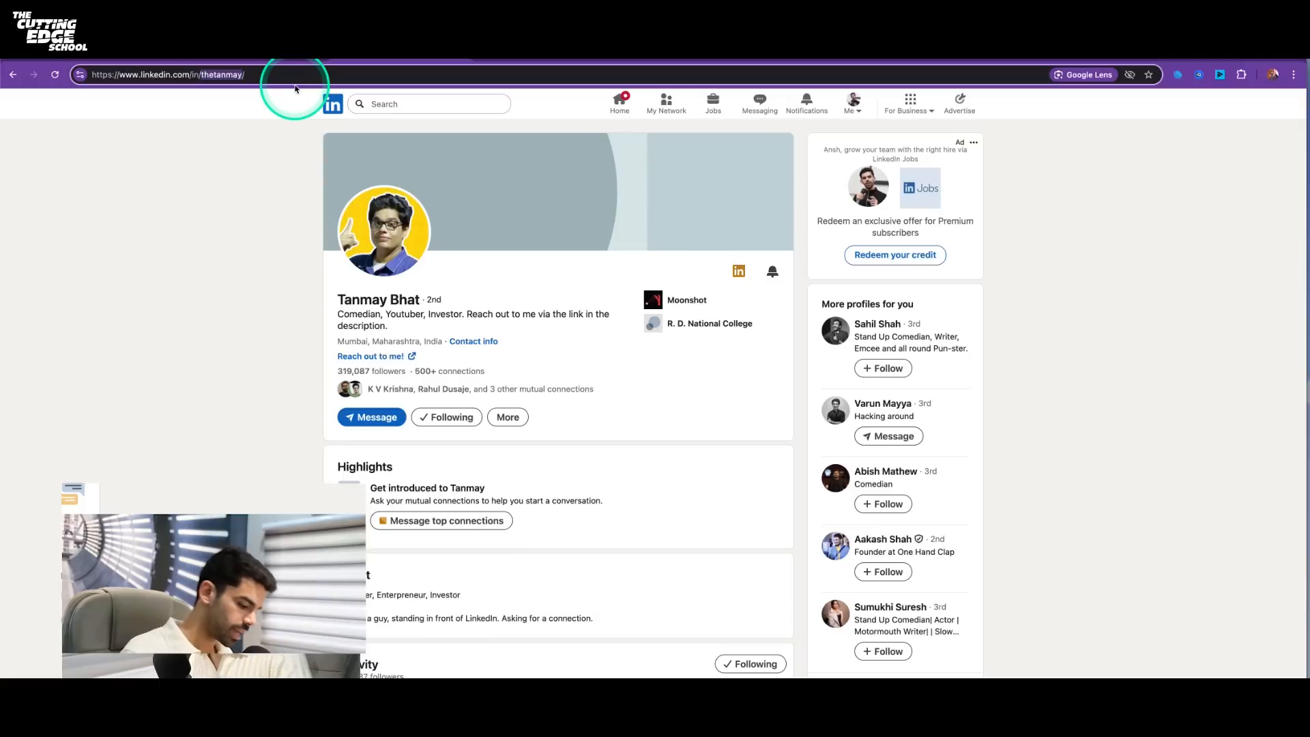
click(262, 60)
click(79, 185)
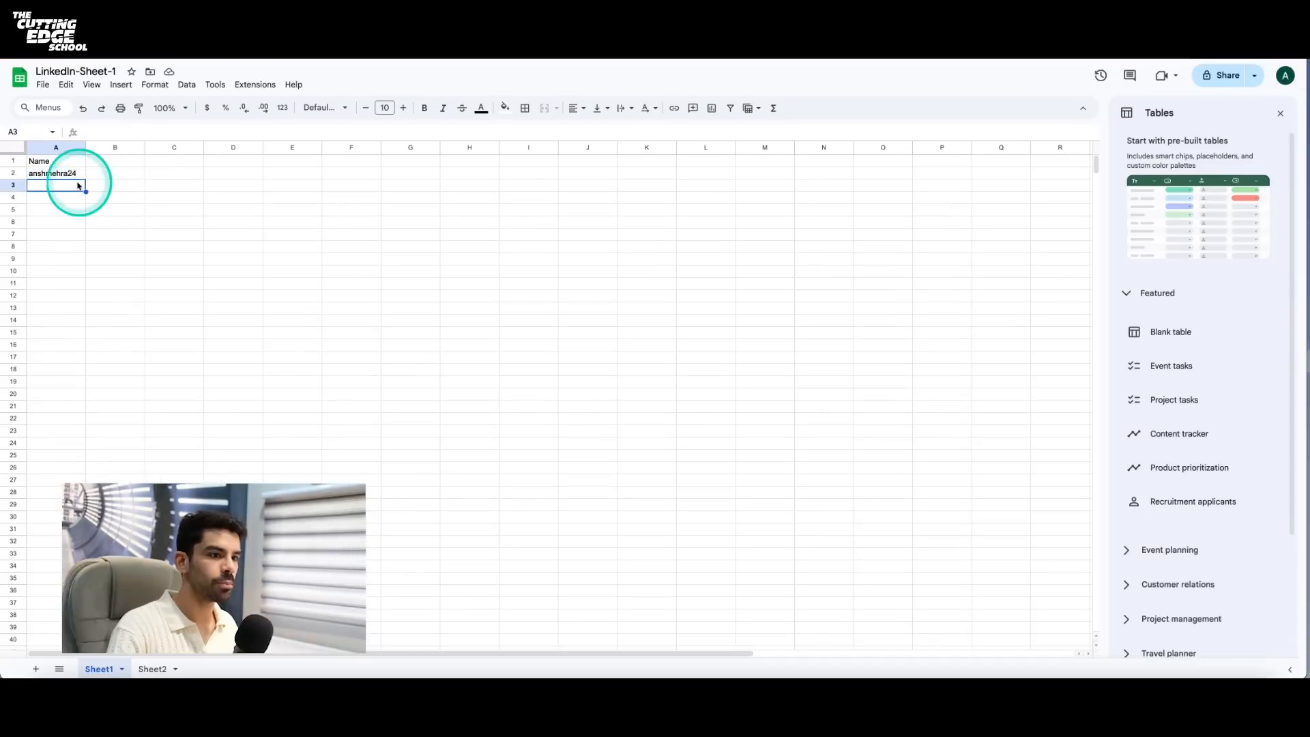
key(ctrl+v)
- Return to the Make scenario and run it once with the Google Sheets and Apify modules
key(ctrl+Tab)
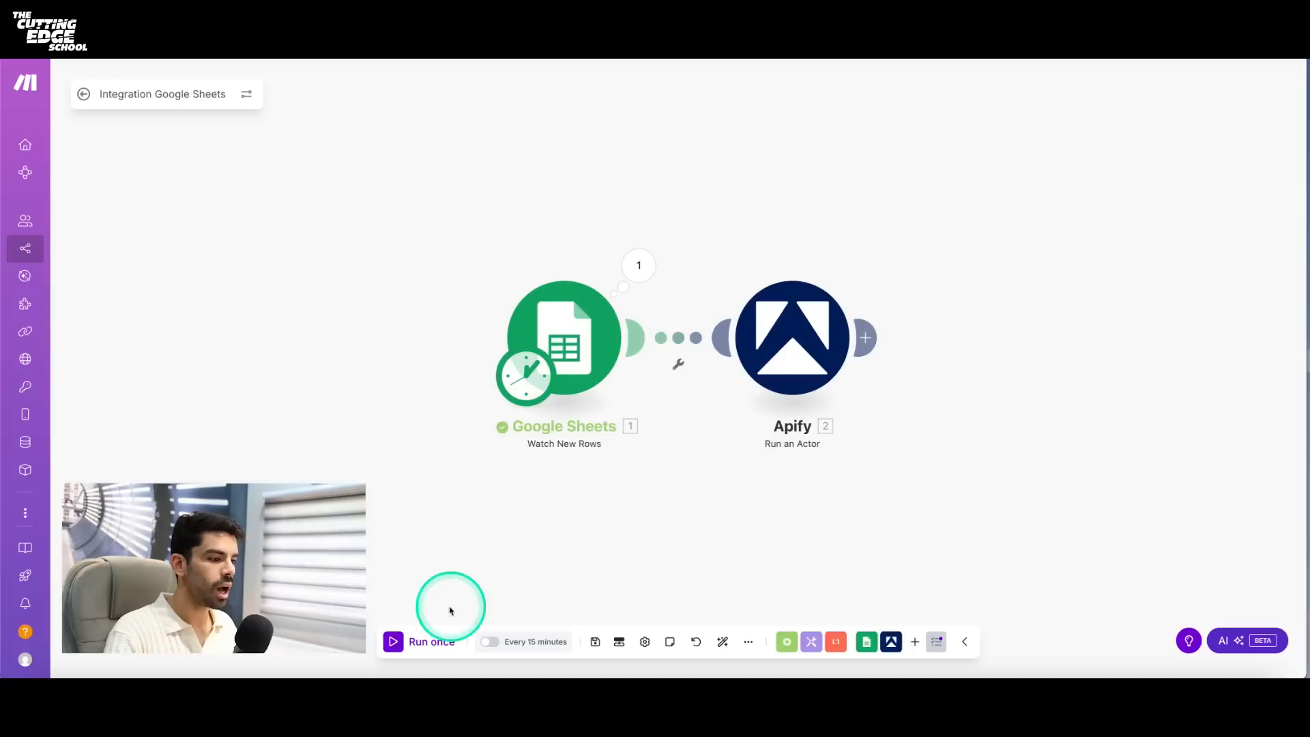
click(431, 640)
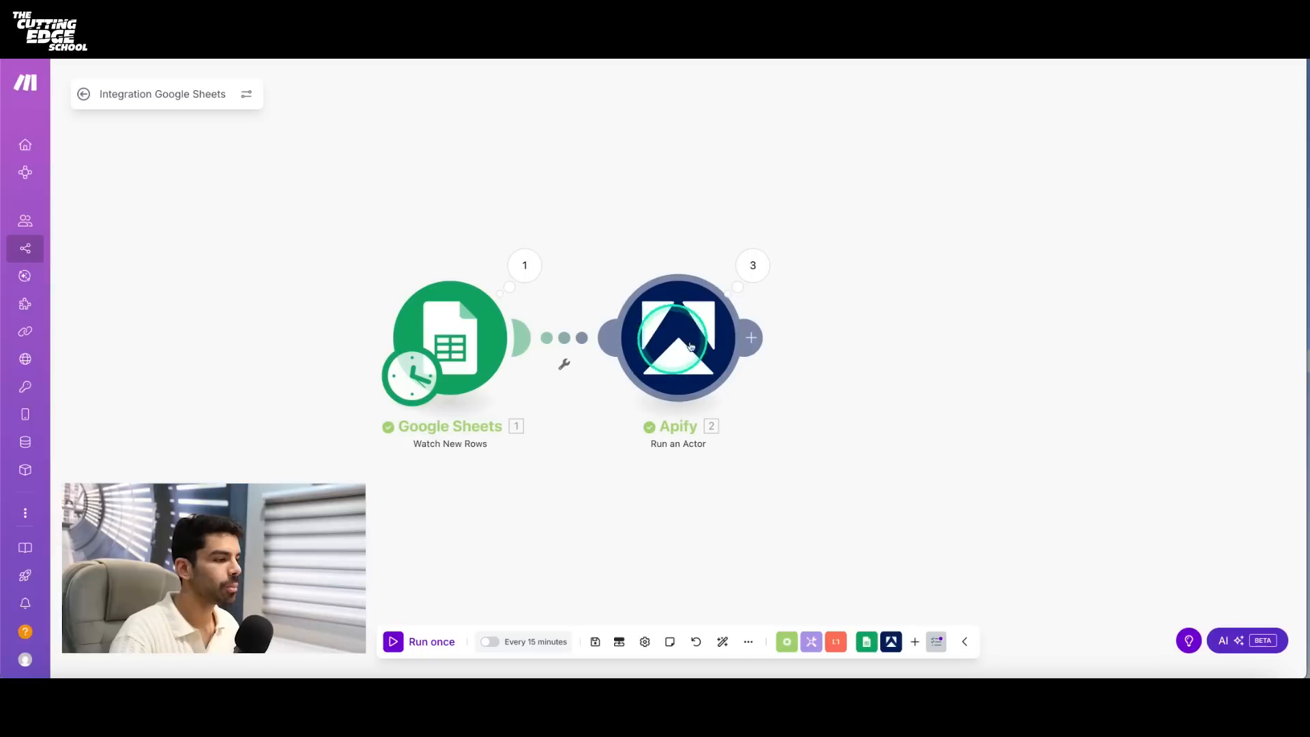
- Add an Apify Get Dataset Items module after the Run an Actor module
mouse_move(751, 342)
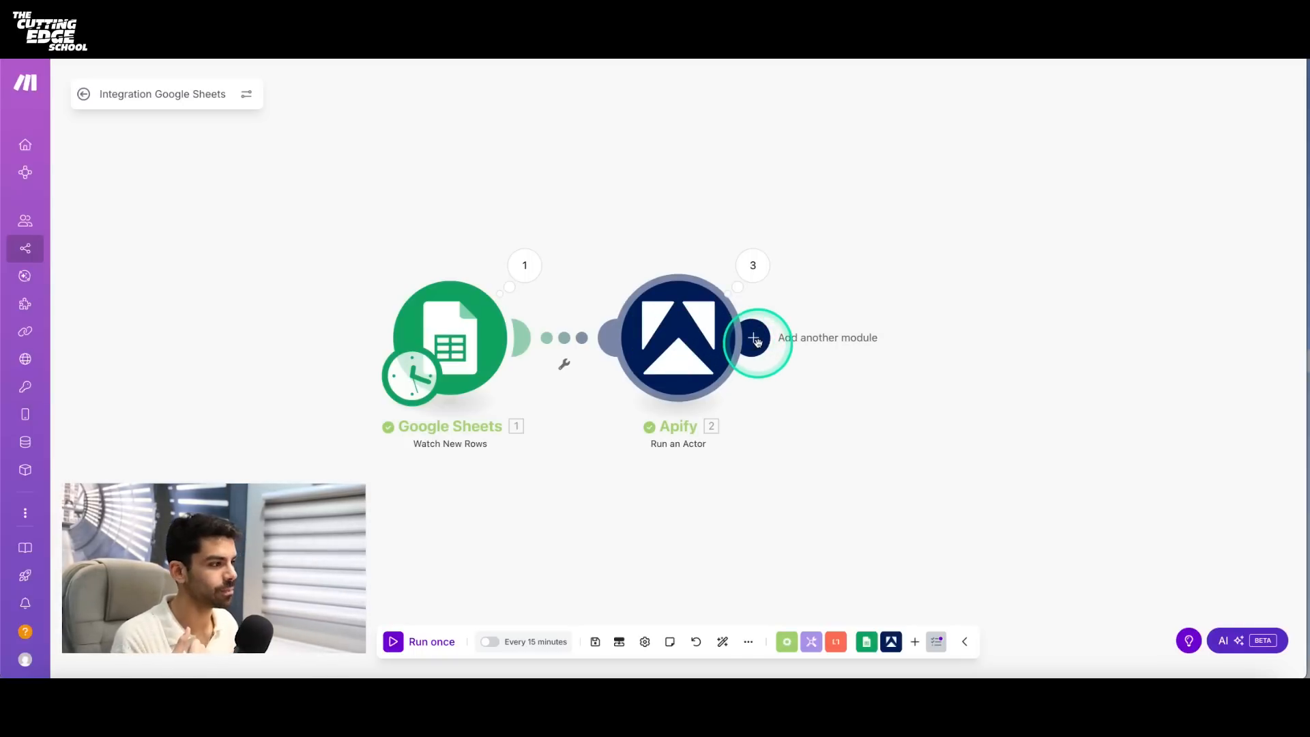
click(755, 339)
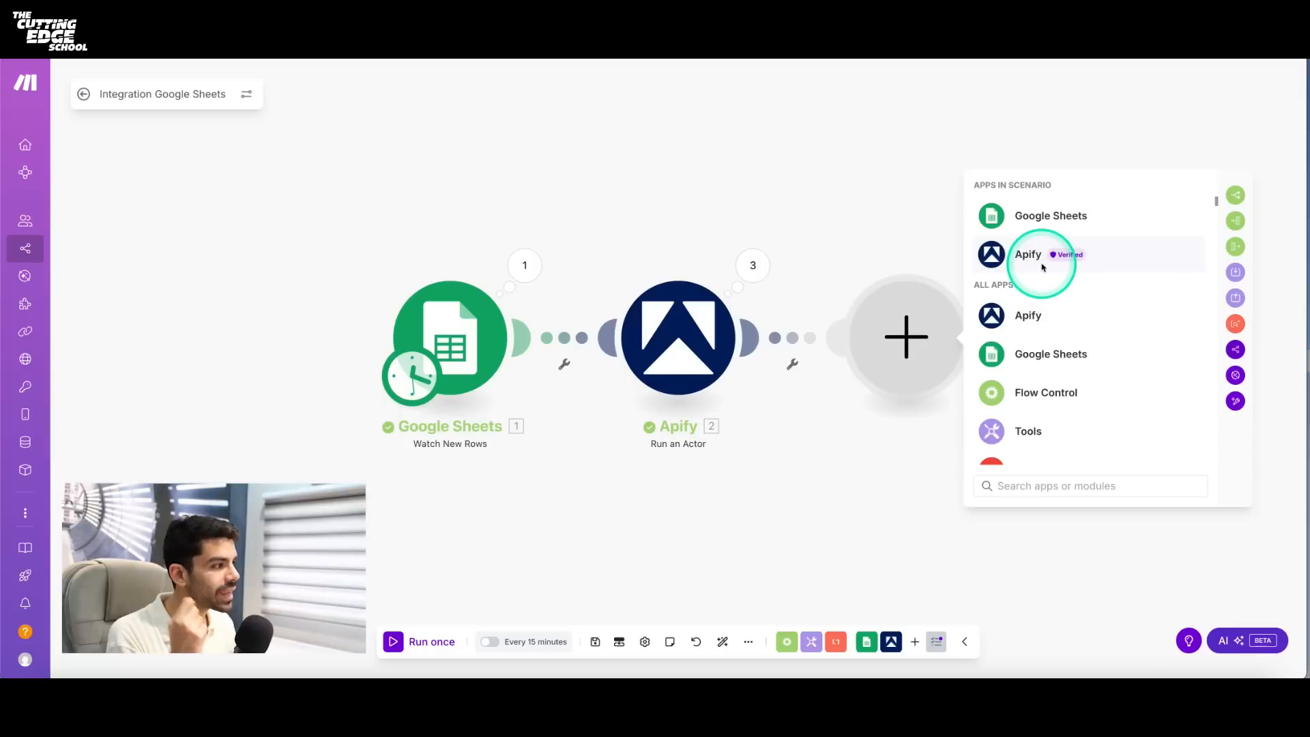
click(1040, 266)
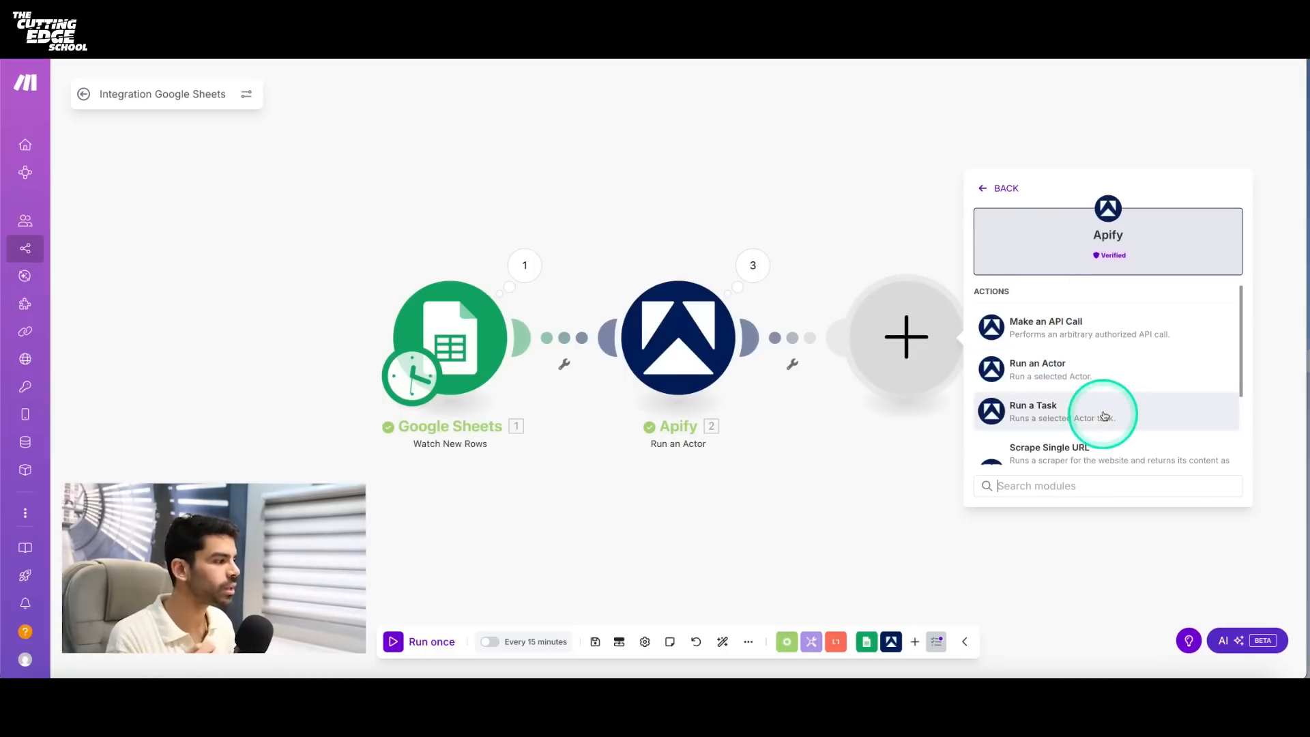
scroll(1104, 416, down, 3)
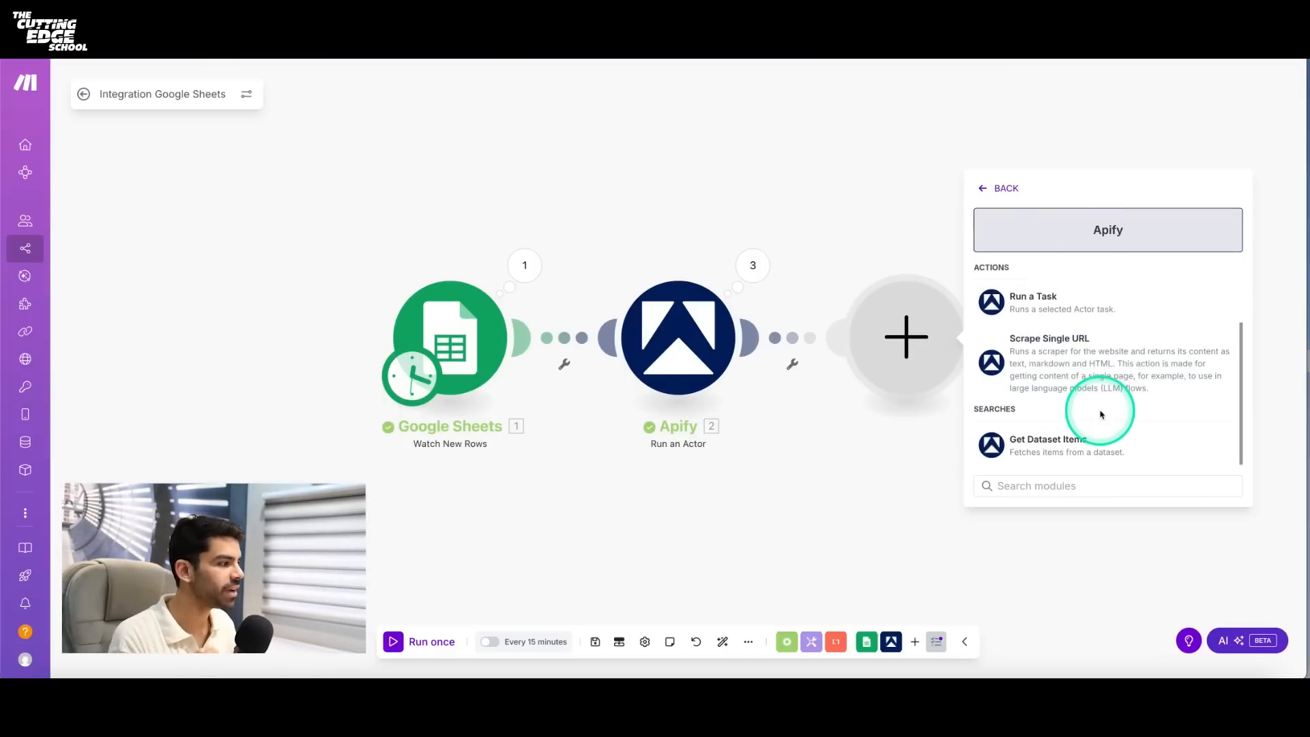
click(1046, 446)
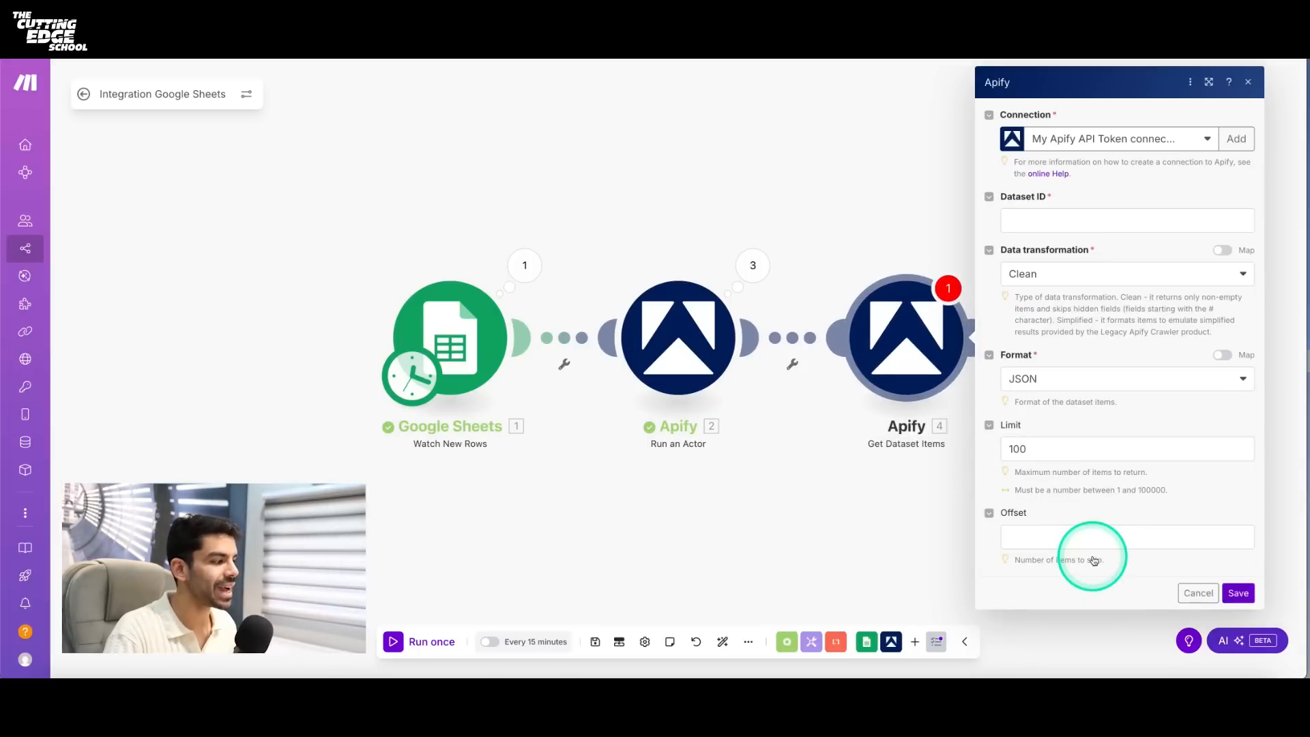
- Map defaultDatasetId from the Run an Actor output into the Dataset ID of the Get Dataset Items module
click(1043, 219)
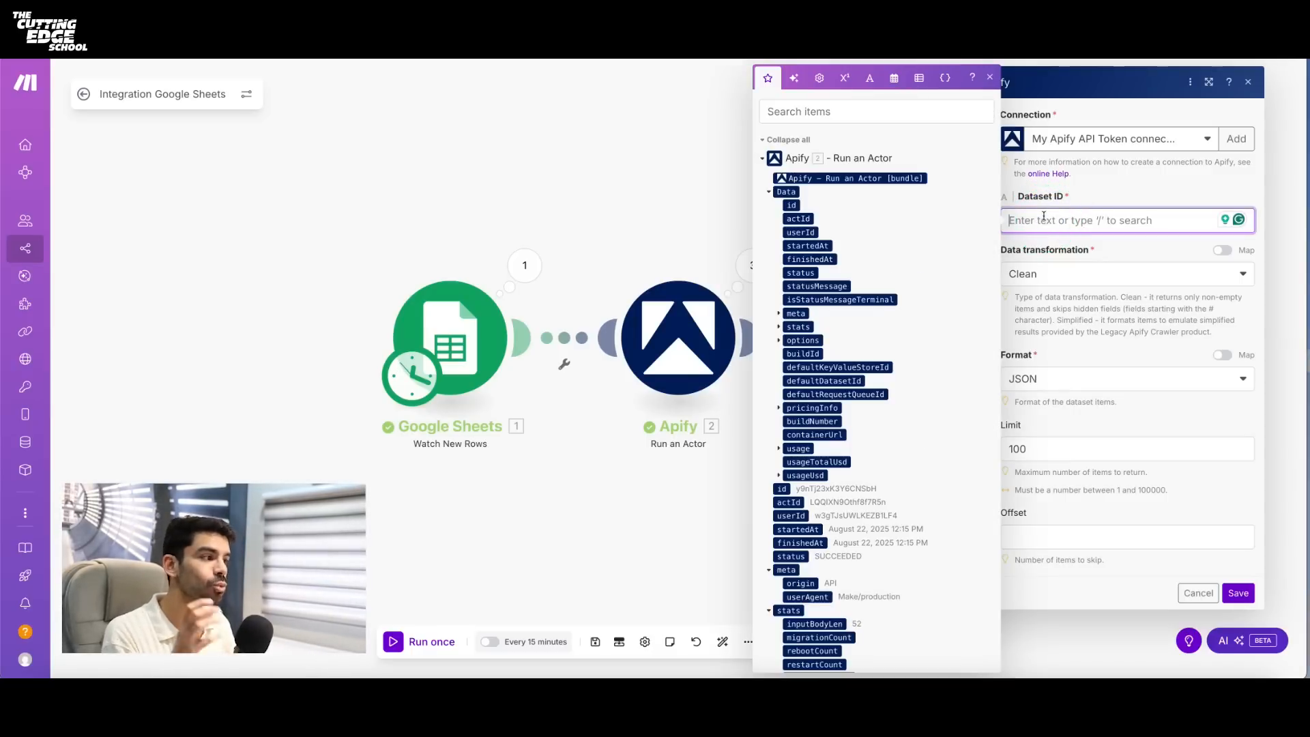
click(1039, 222)
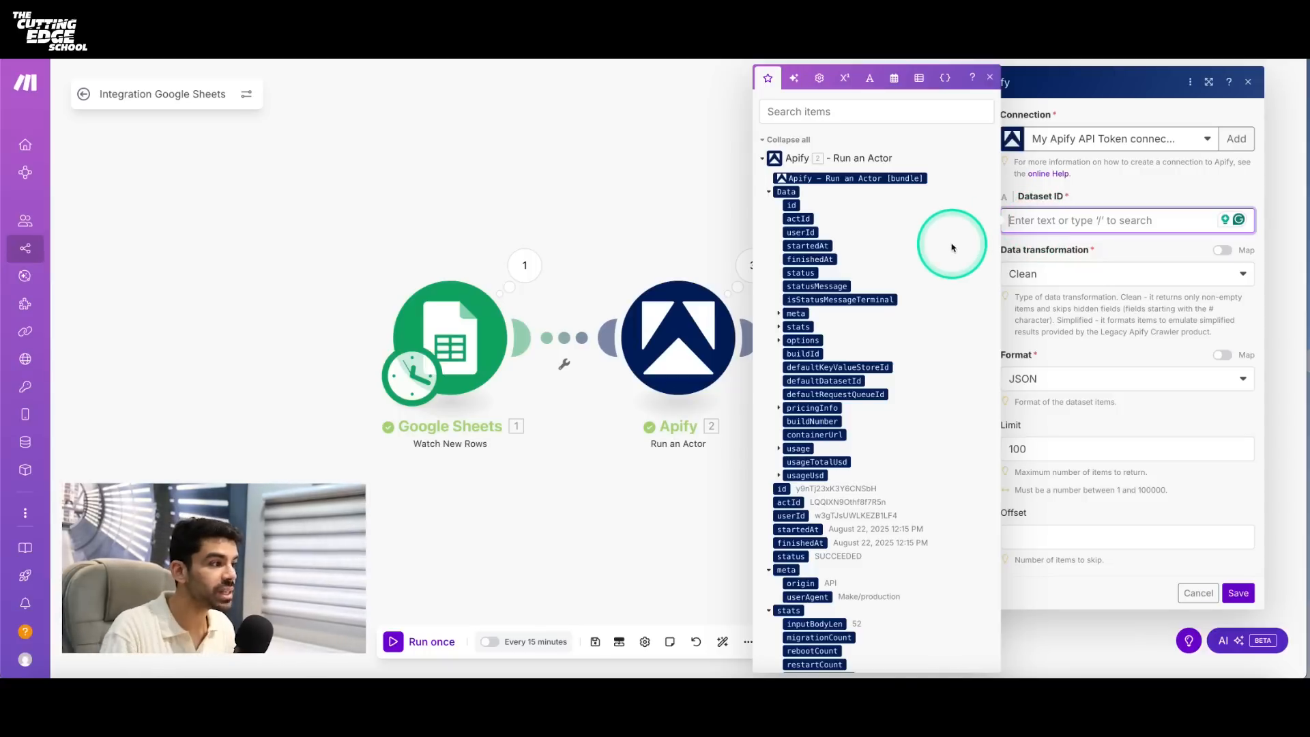
scroll(823, 294, down, 6)
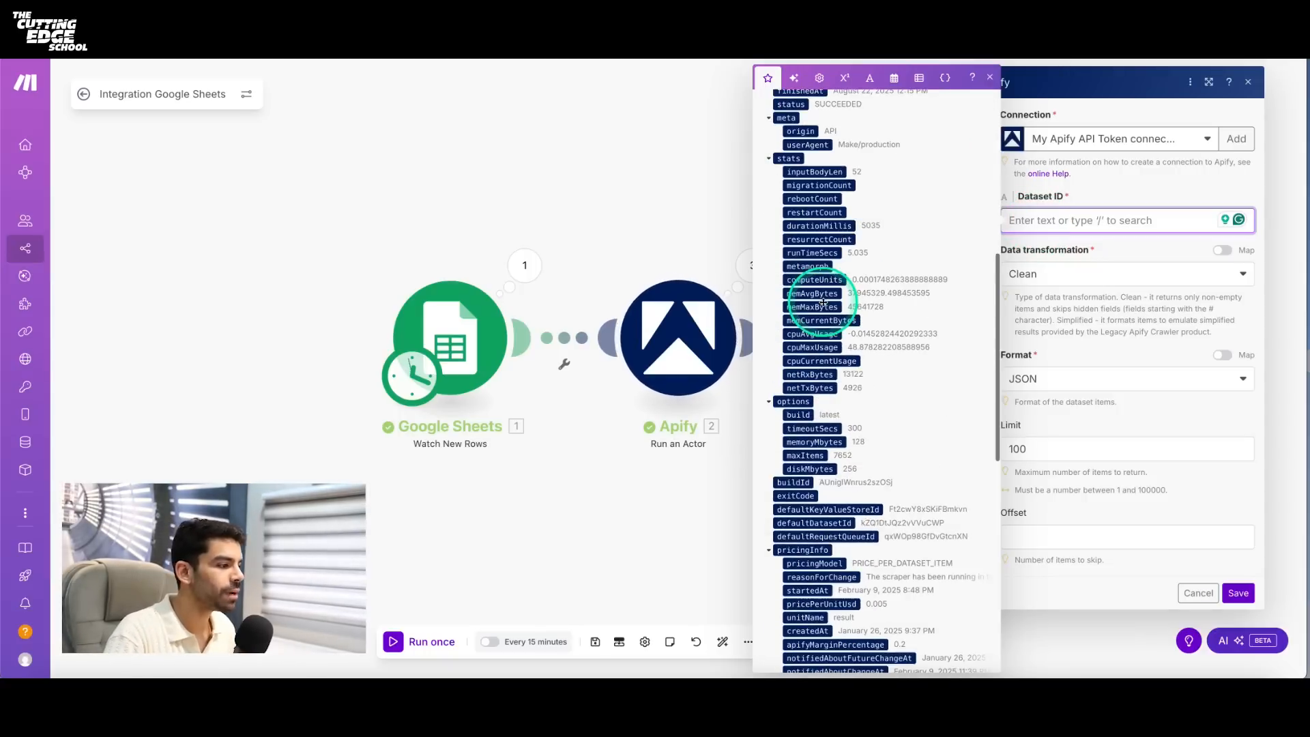
scroll(823, 302, down, 5)
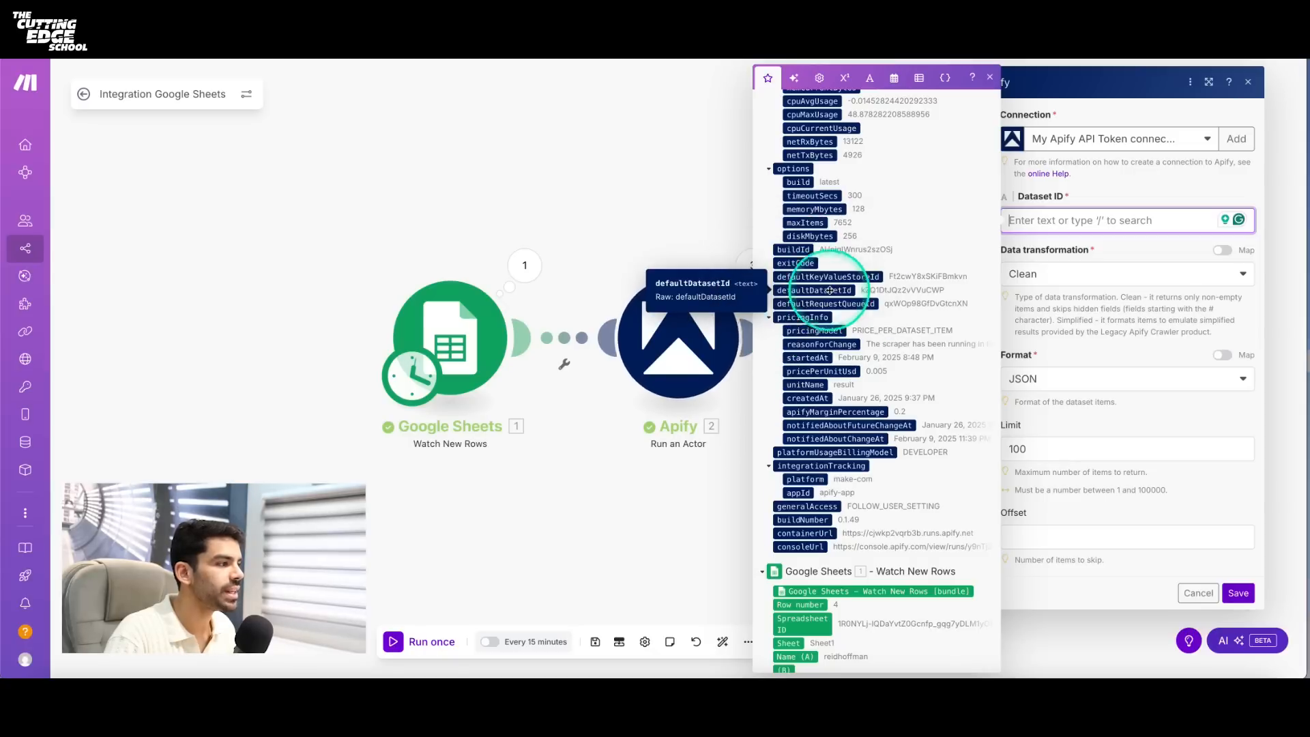
drag(812, 291, 1037, 225)
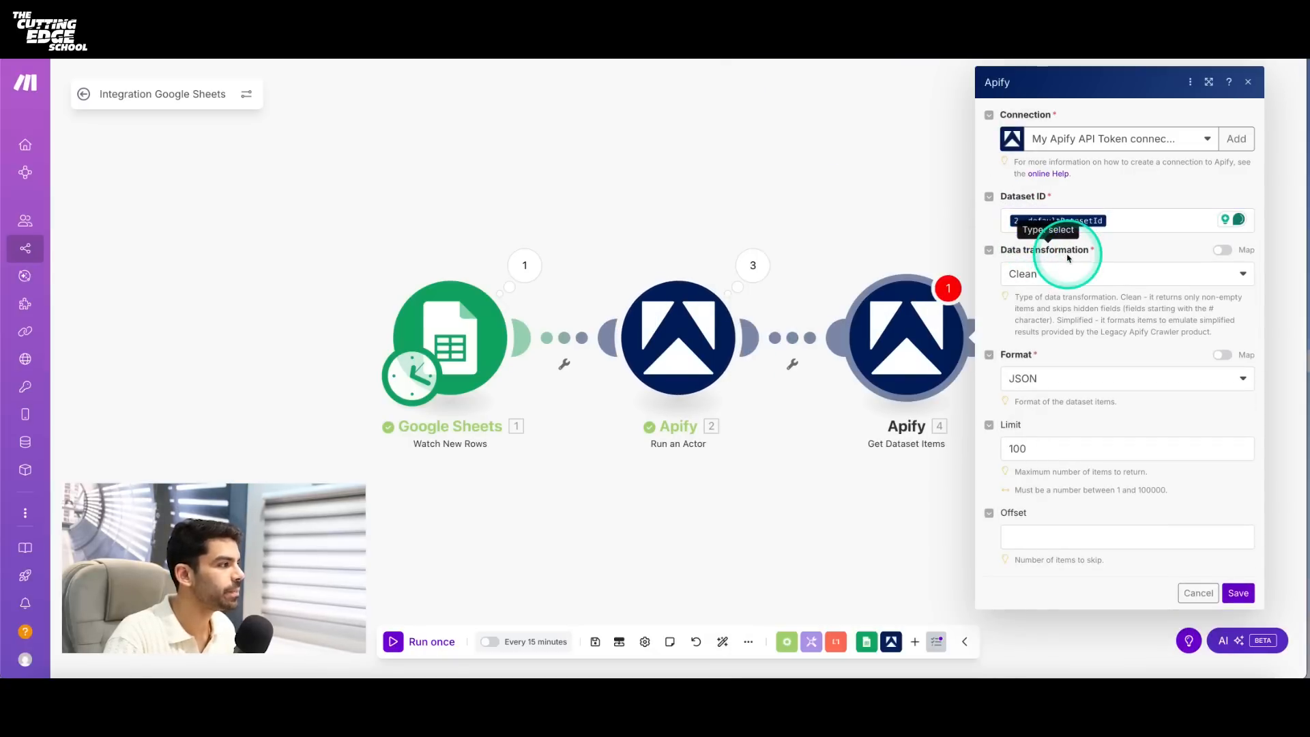
- Set the Get Dataset Items module's Limit to 5 and save the module
drag(1044, 450, 995, 450)
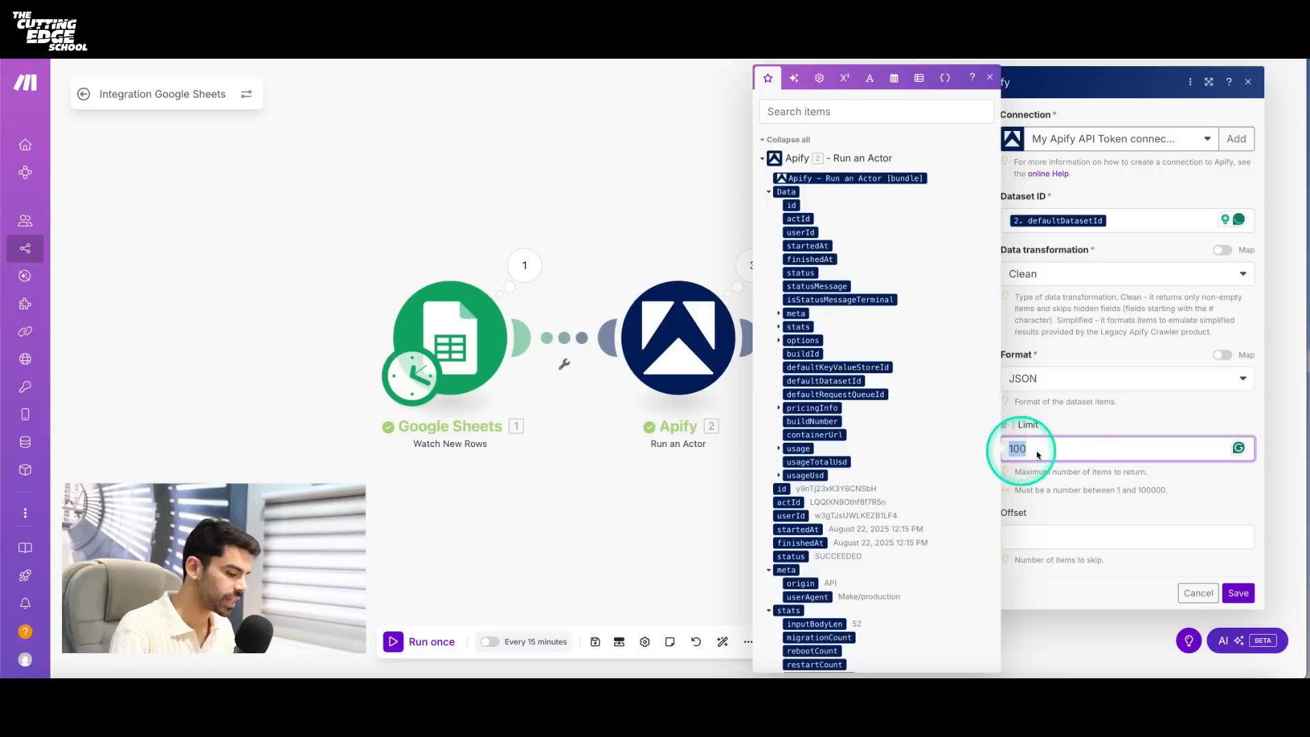
text(5)
click(1160, 483)
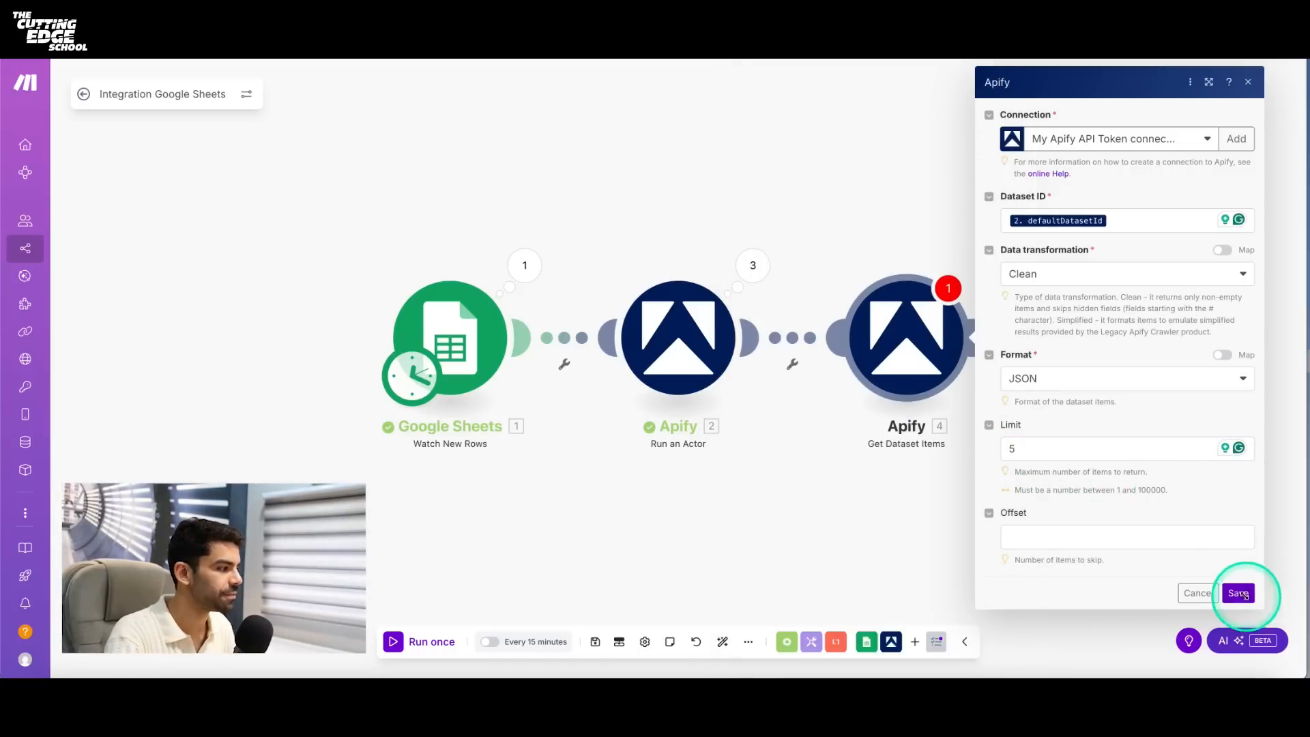
click(1237, 592)
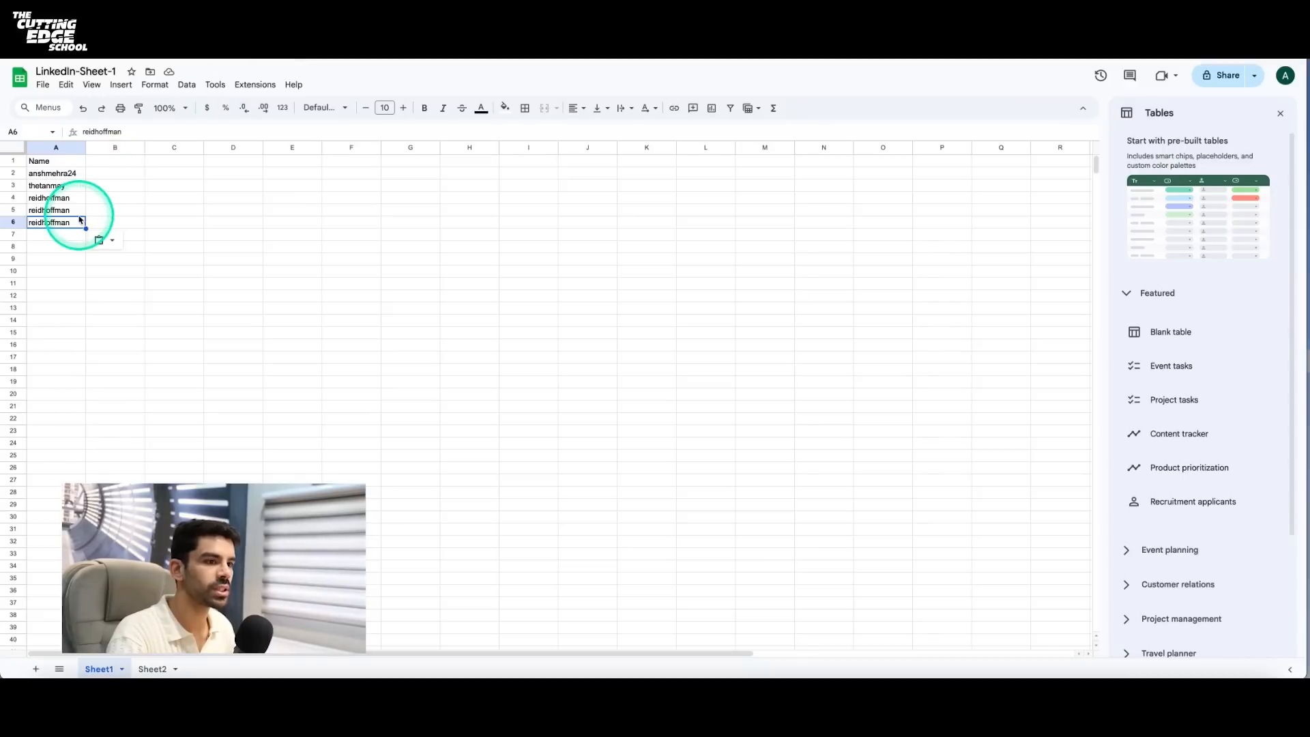
- Open another profile from LinkedIn's recent searches and paste its username into cell A7 of Sheet1 in LinkedIn-Sheet-1
click(63, 186)
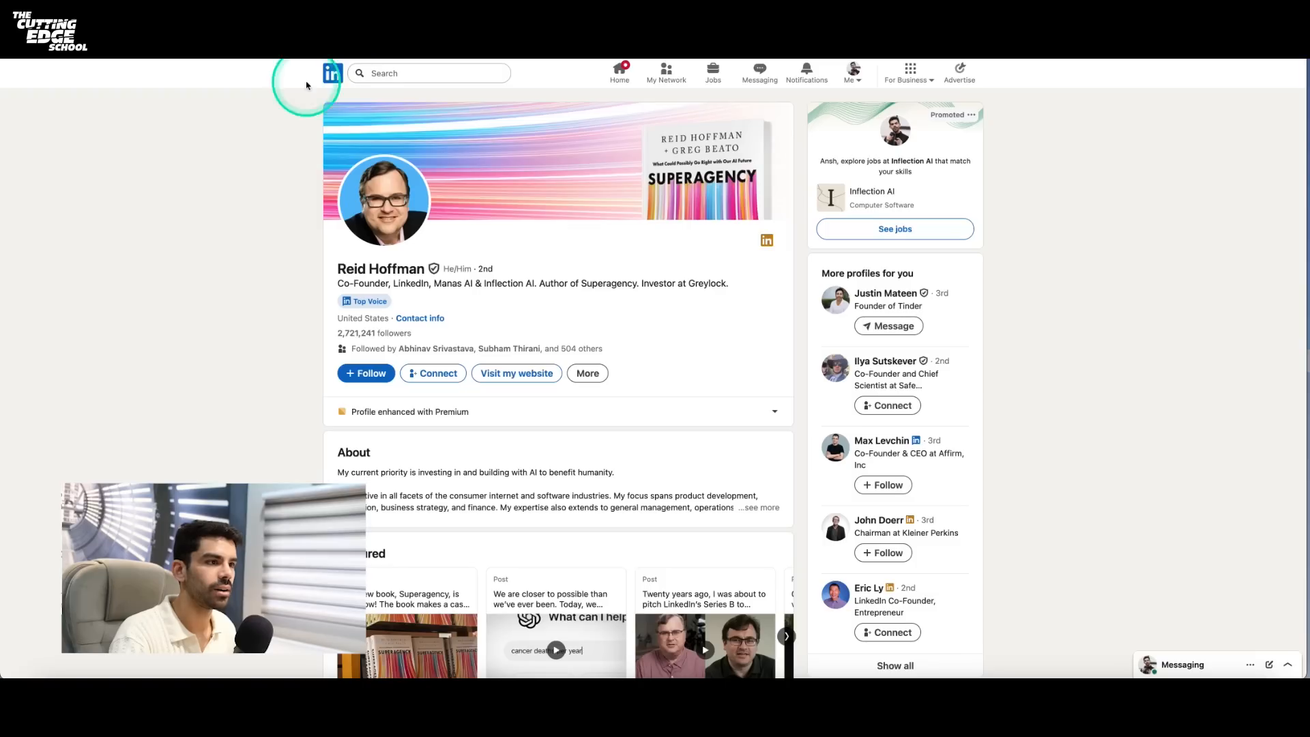
click(368, 73)
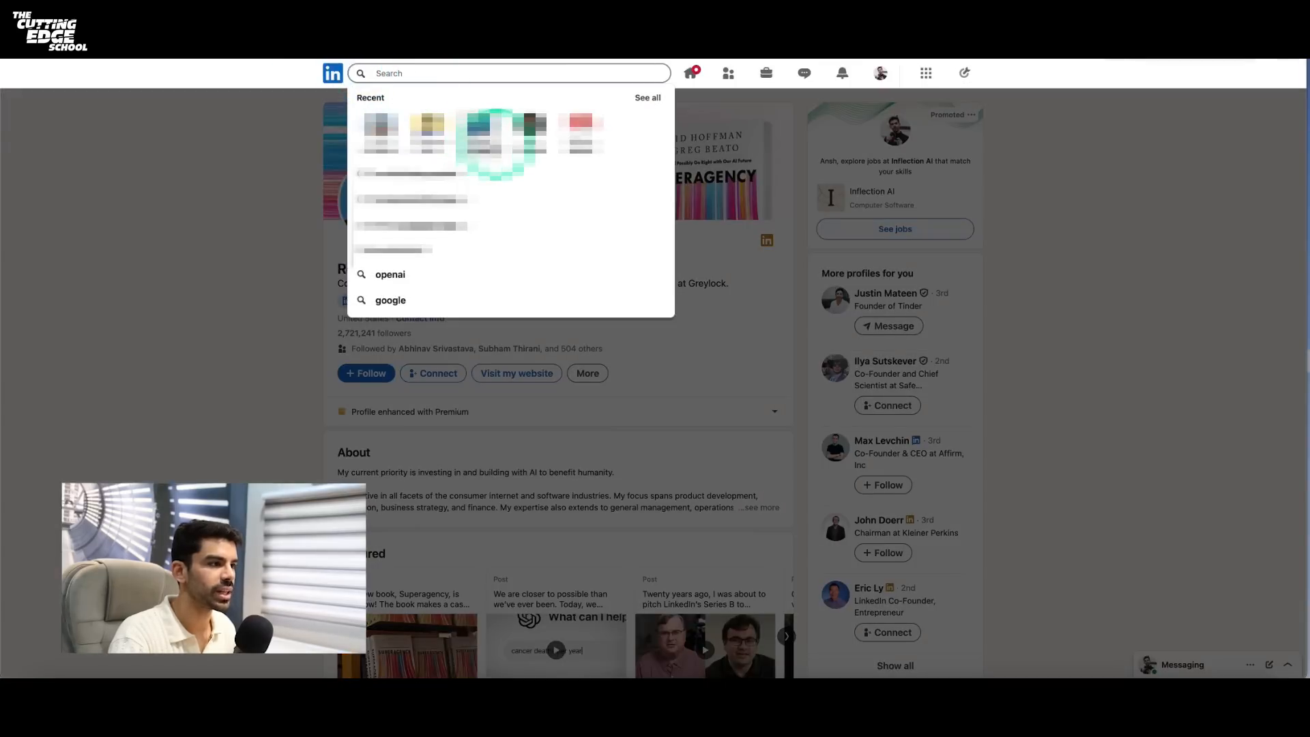
click(522, 133)
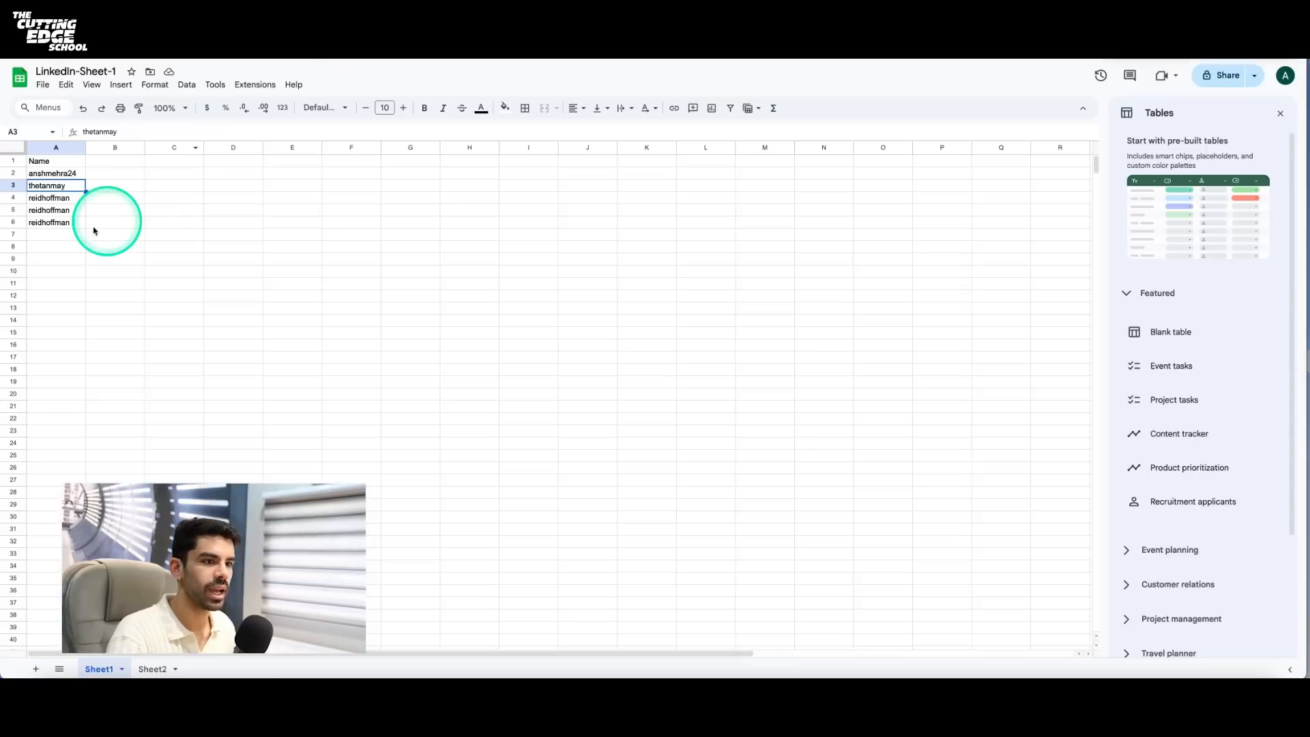
click(79, 234)
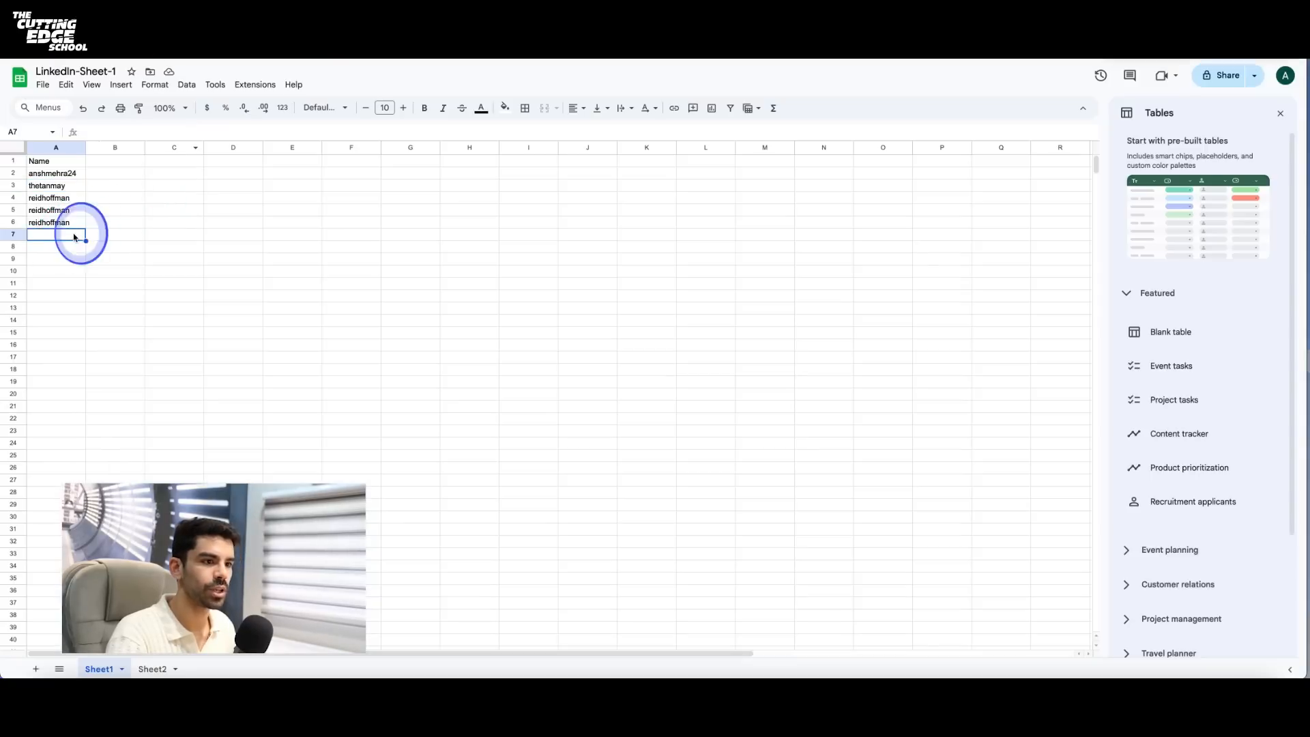
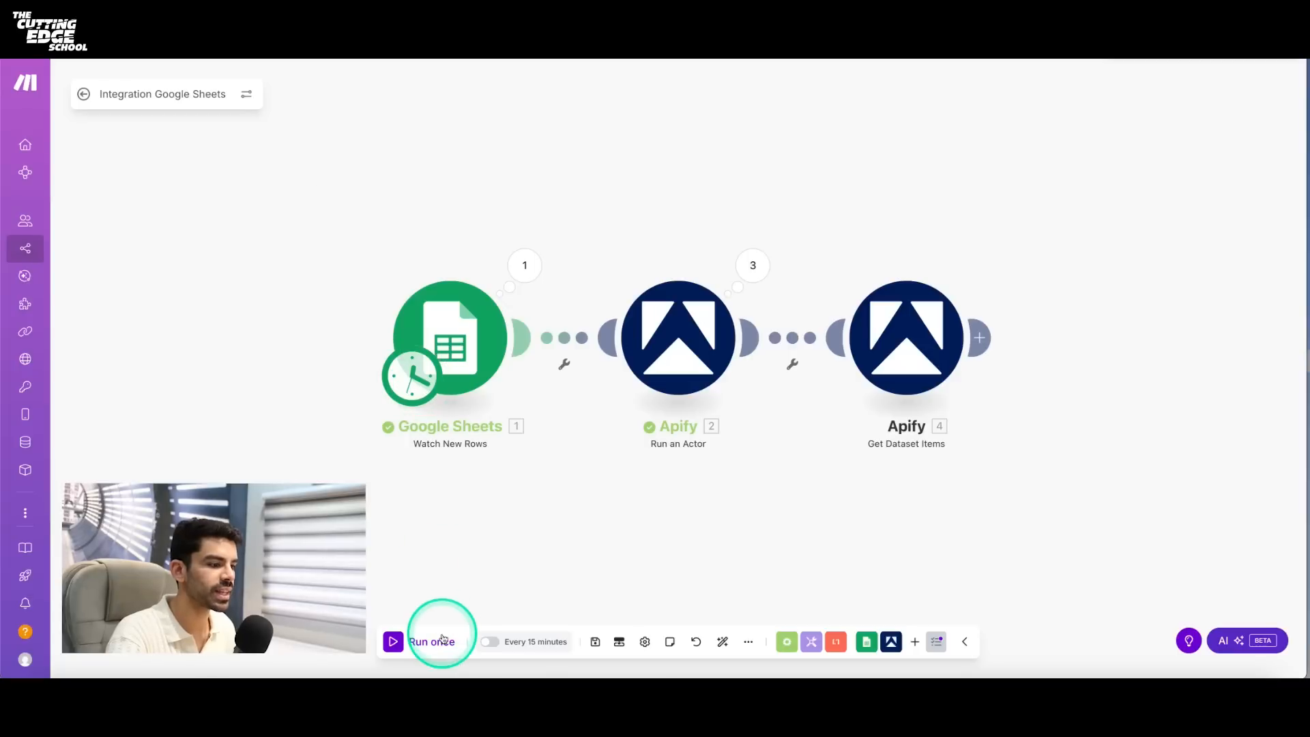
- Run the Make scenario once and examine the Get Dataset Items output, including the first bundle's stats
click(440, 640)
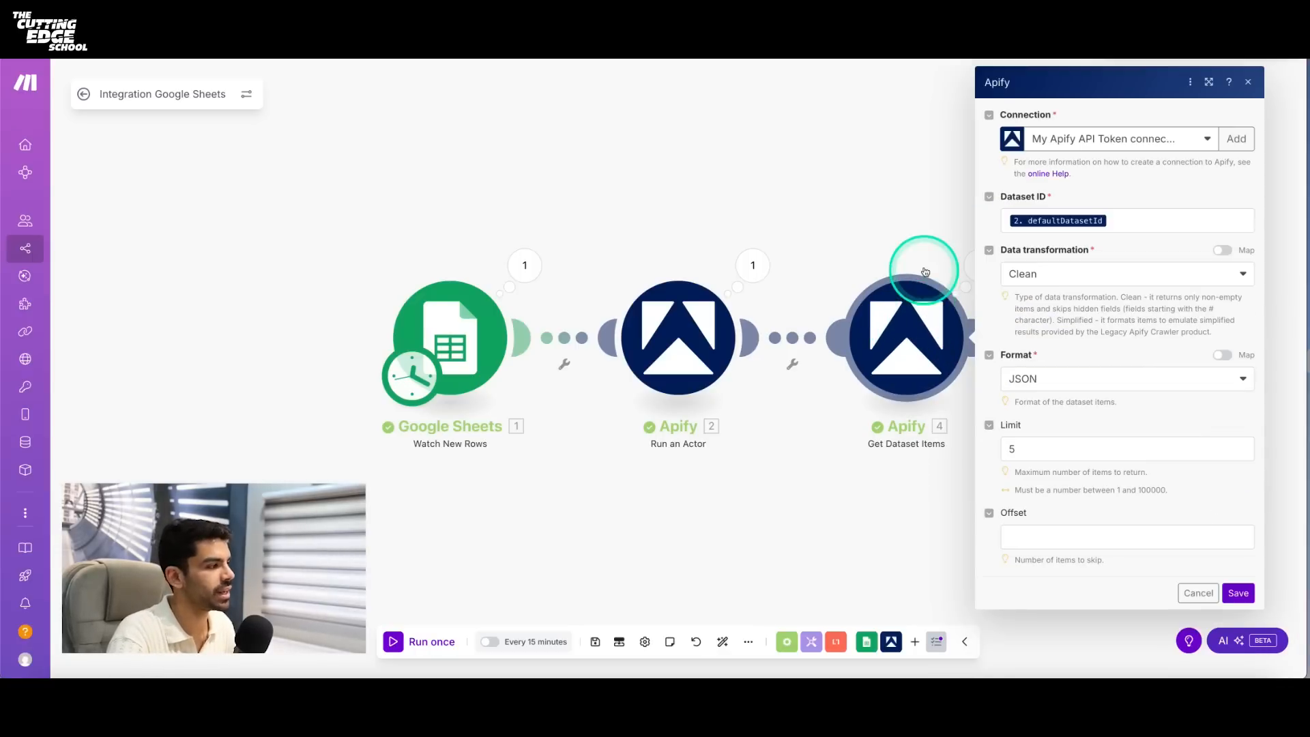
click(961, 275)
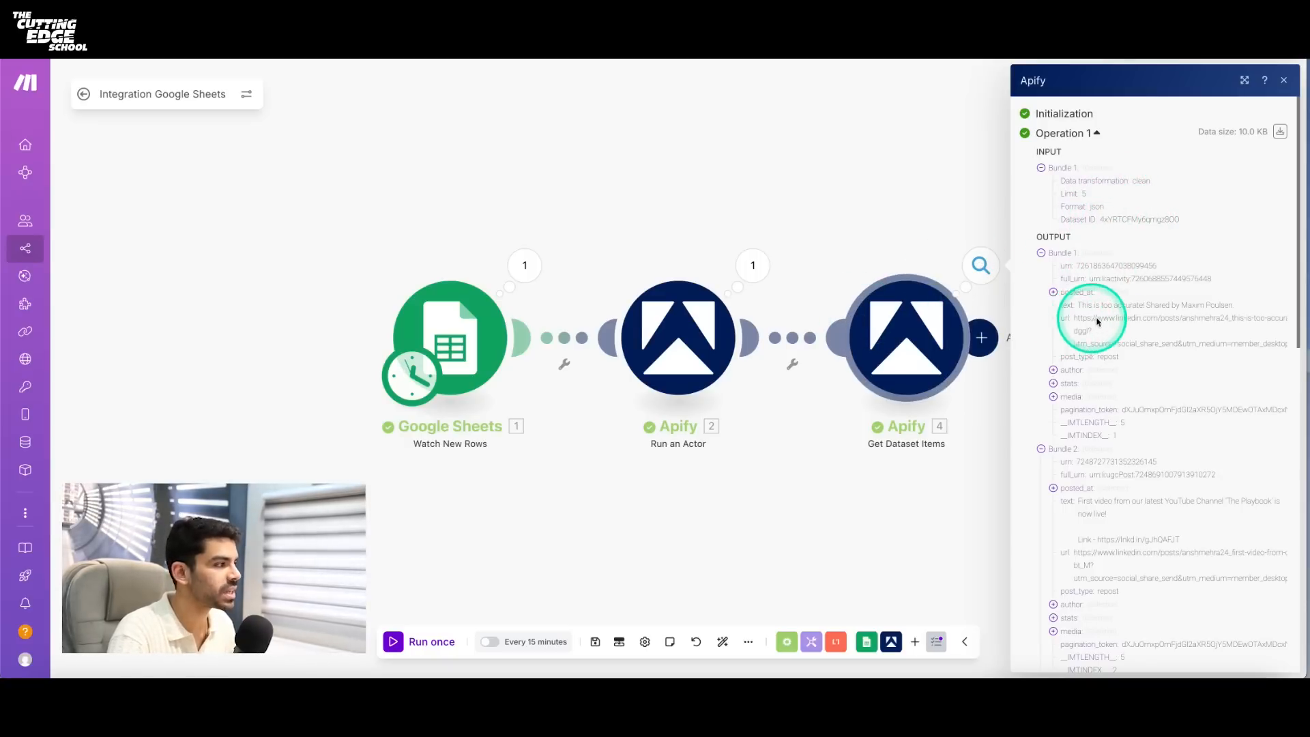
click(1054, 385)
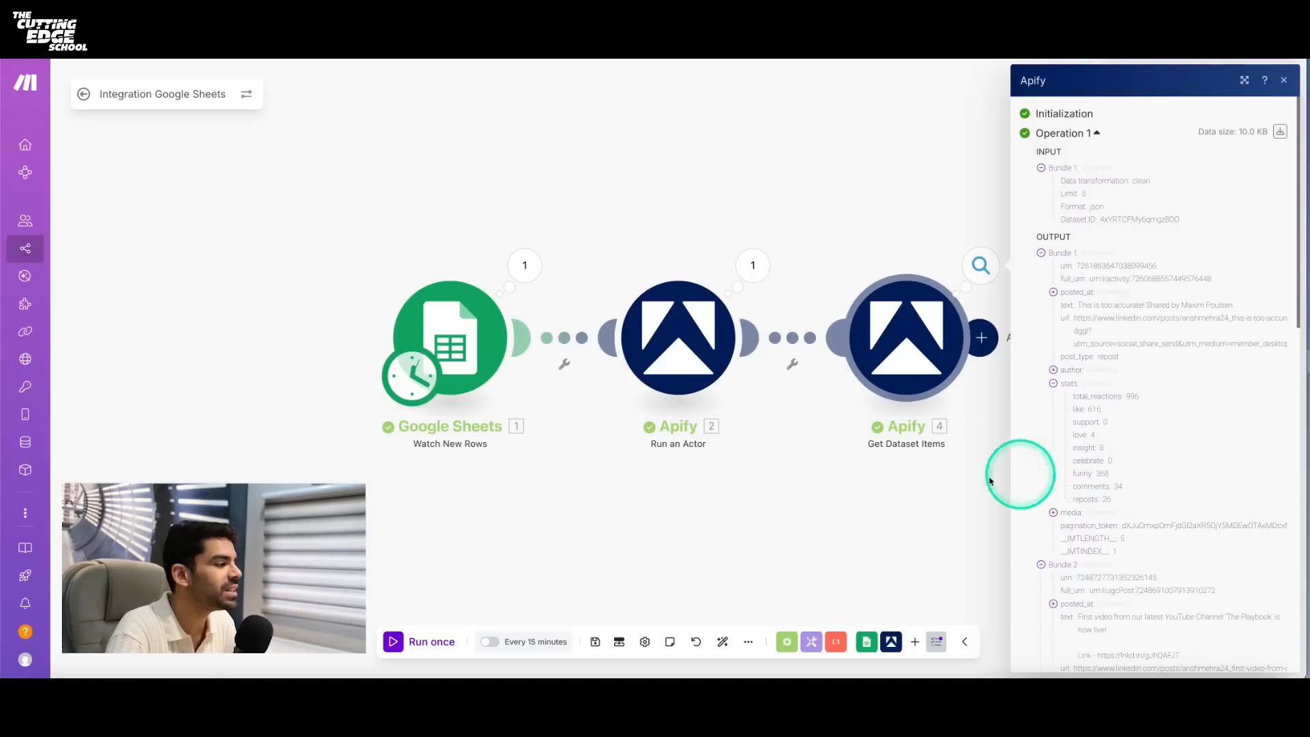
click(1283, 83)
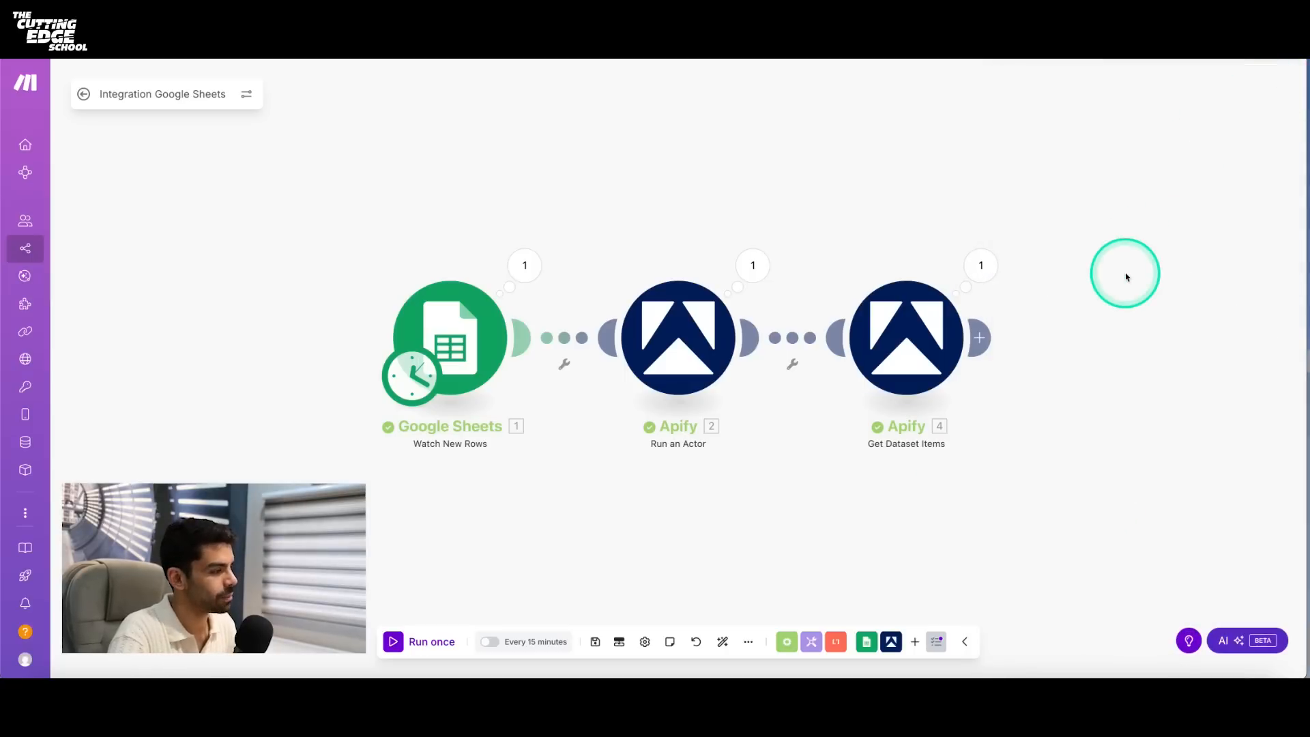
- Add a Google Sheets Add a Row module after the Get Dataset Items module
click(981, 340)
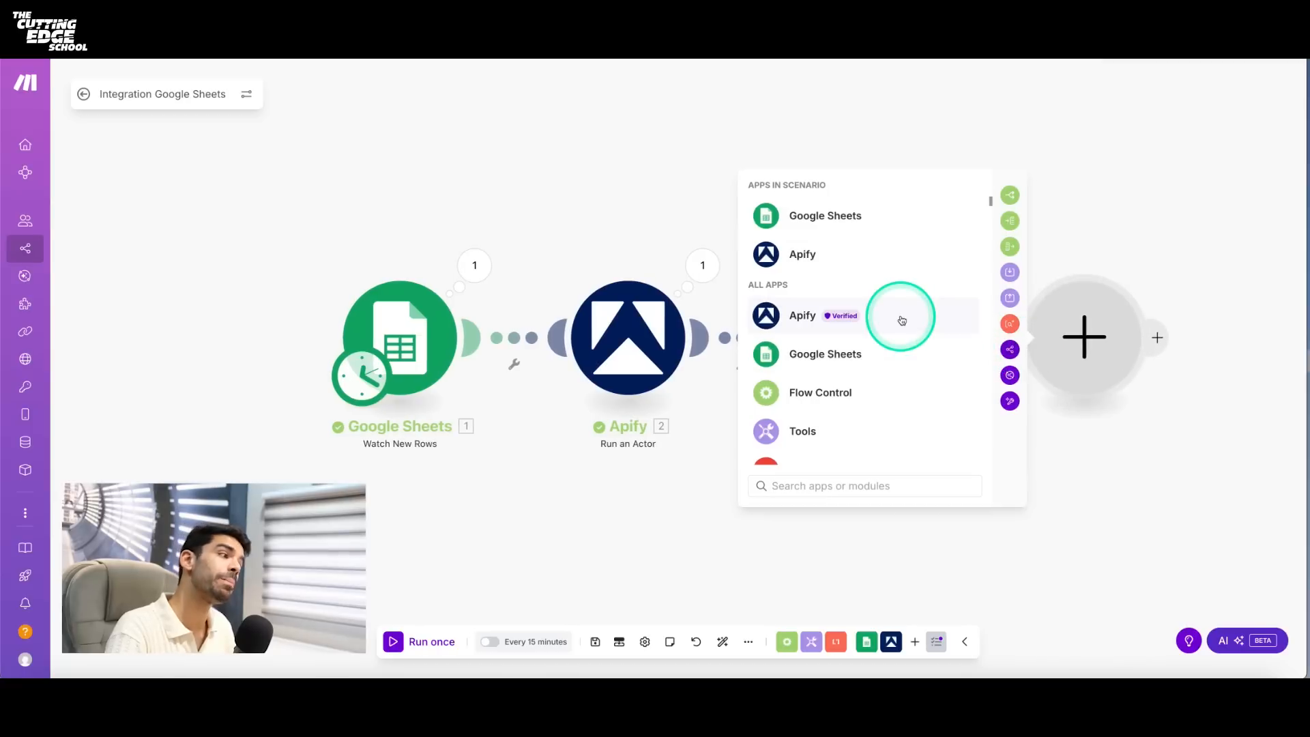
click(858, 226)
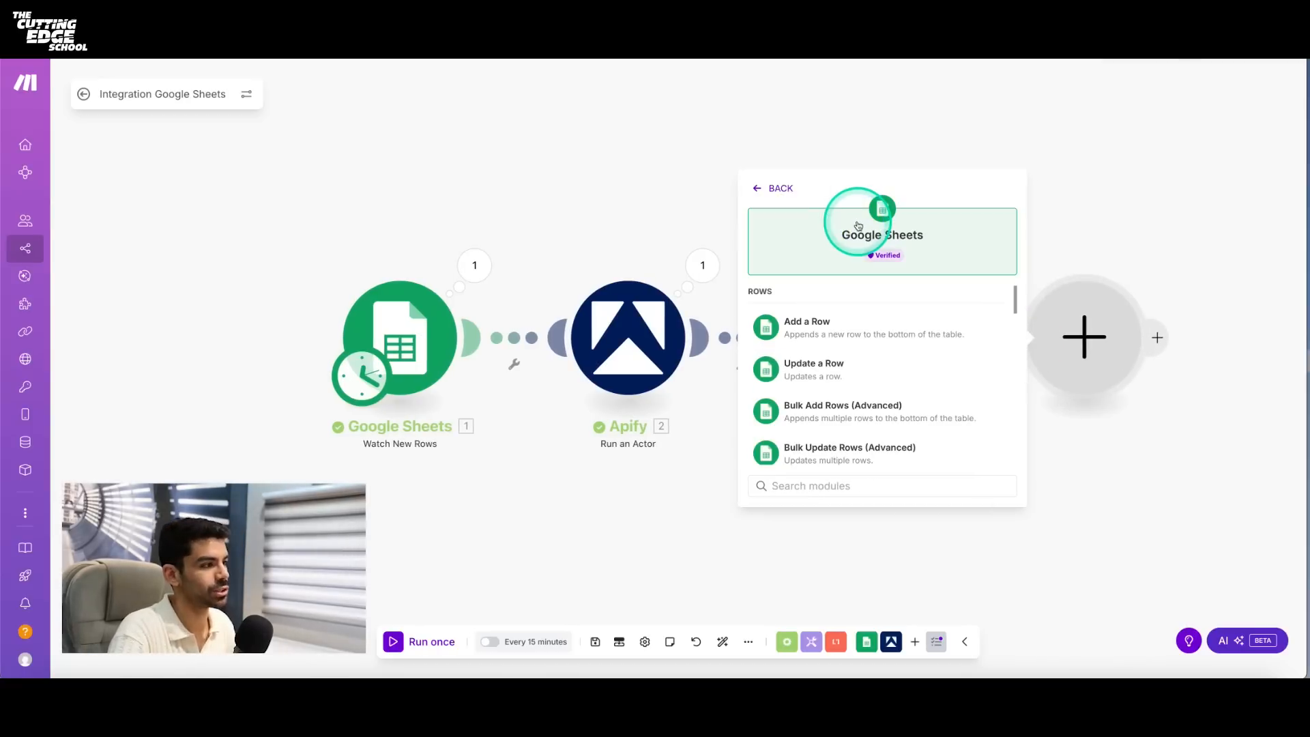
click(833, 337)
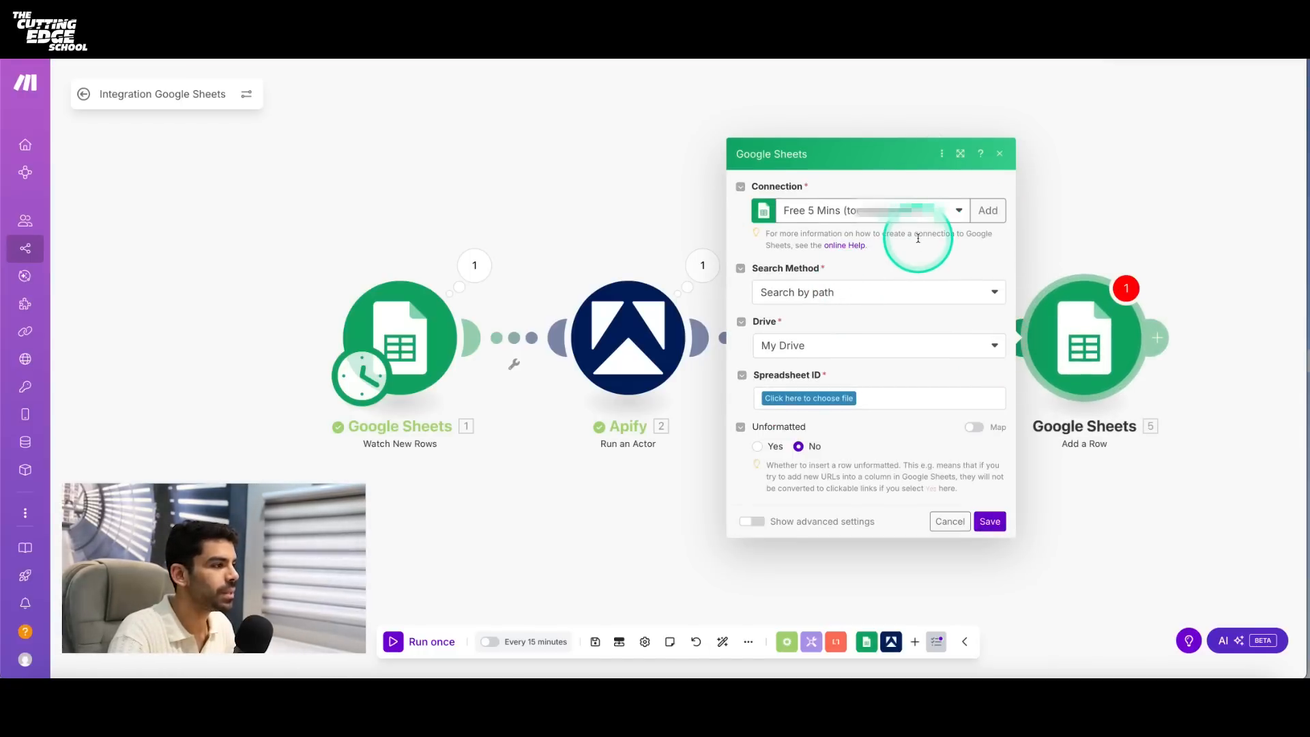
- Keep Search by path and My Drive in the Add a Row module, and choose LinkedIn-Sheet-1 as the spreadsheet
click(822, 298)
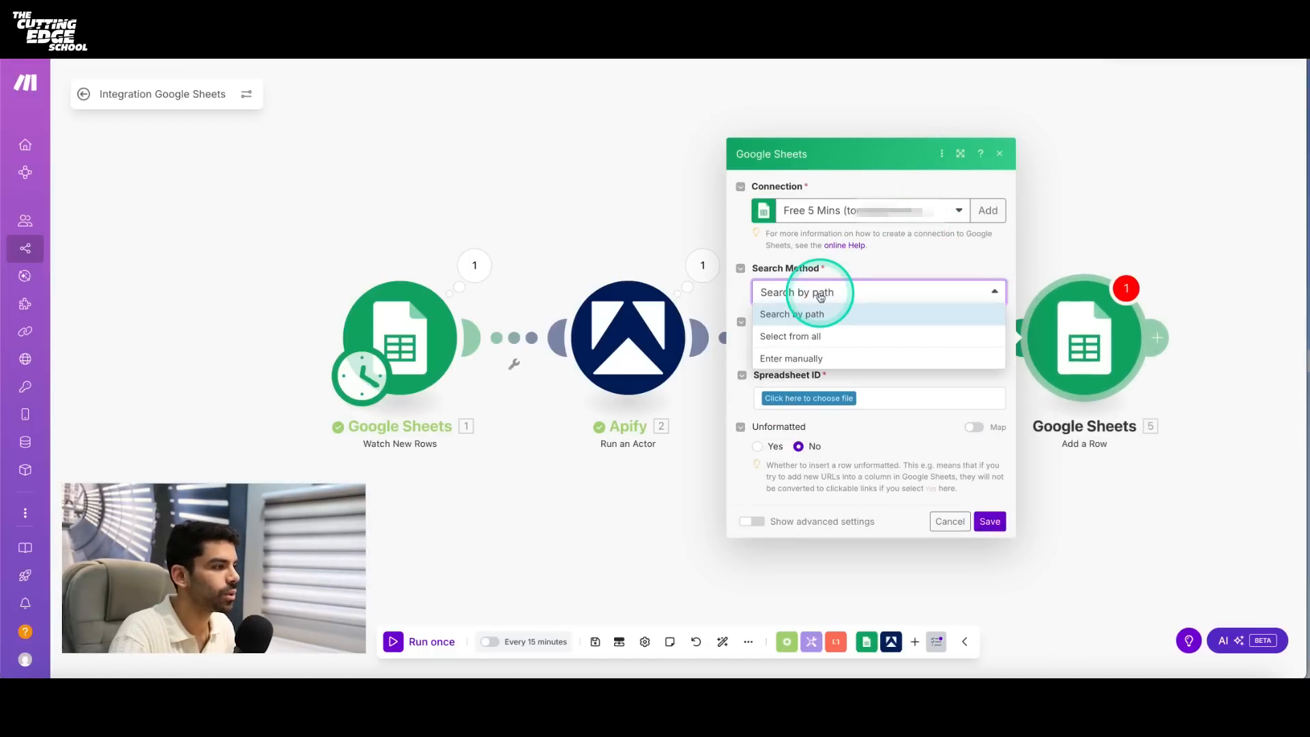
click(812, 313)
click(805, 344)
click(805, 344)
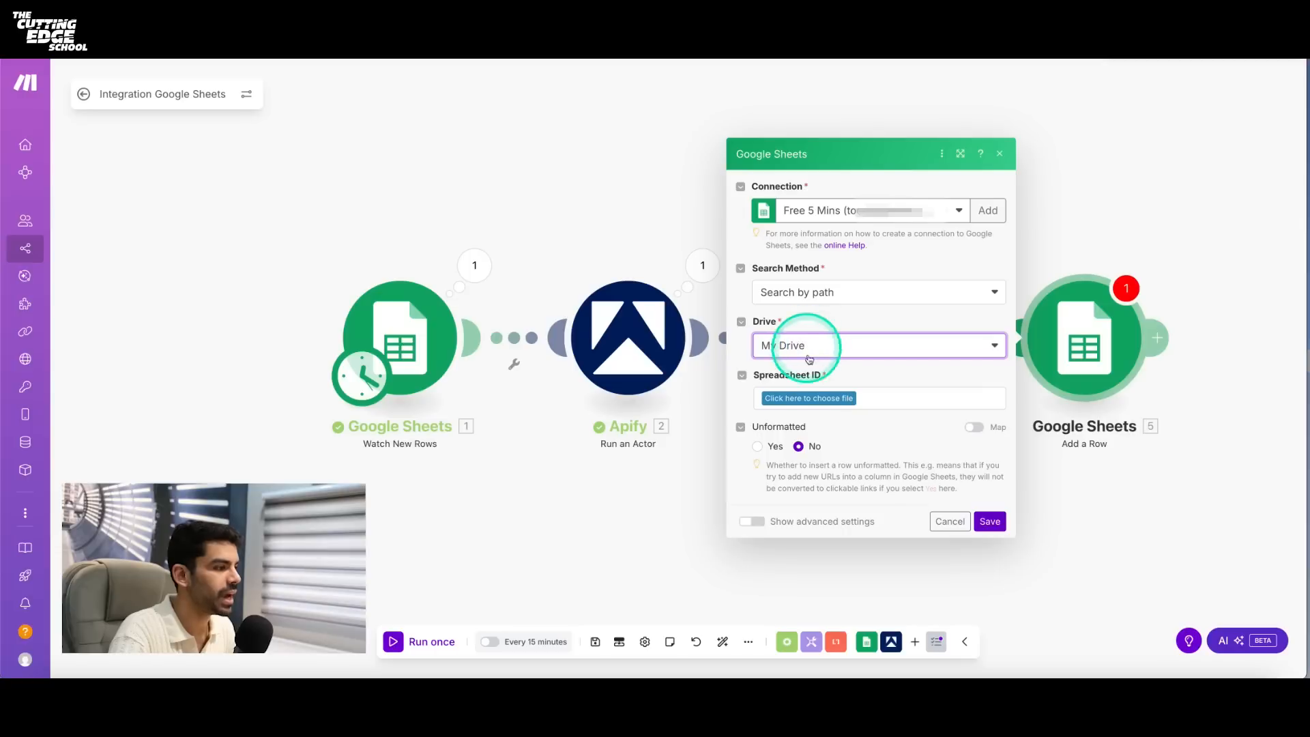
click(813, 400)
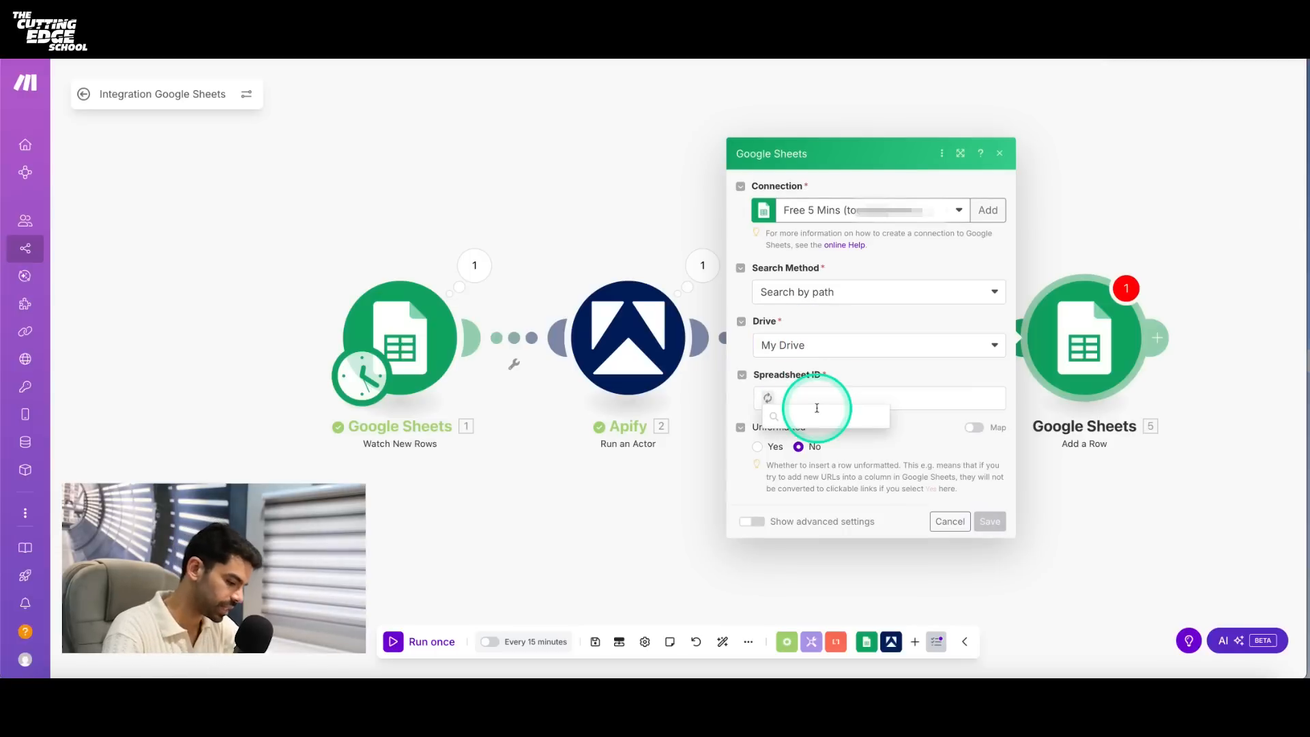
text(linkedin)
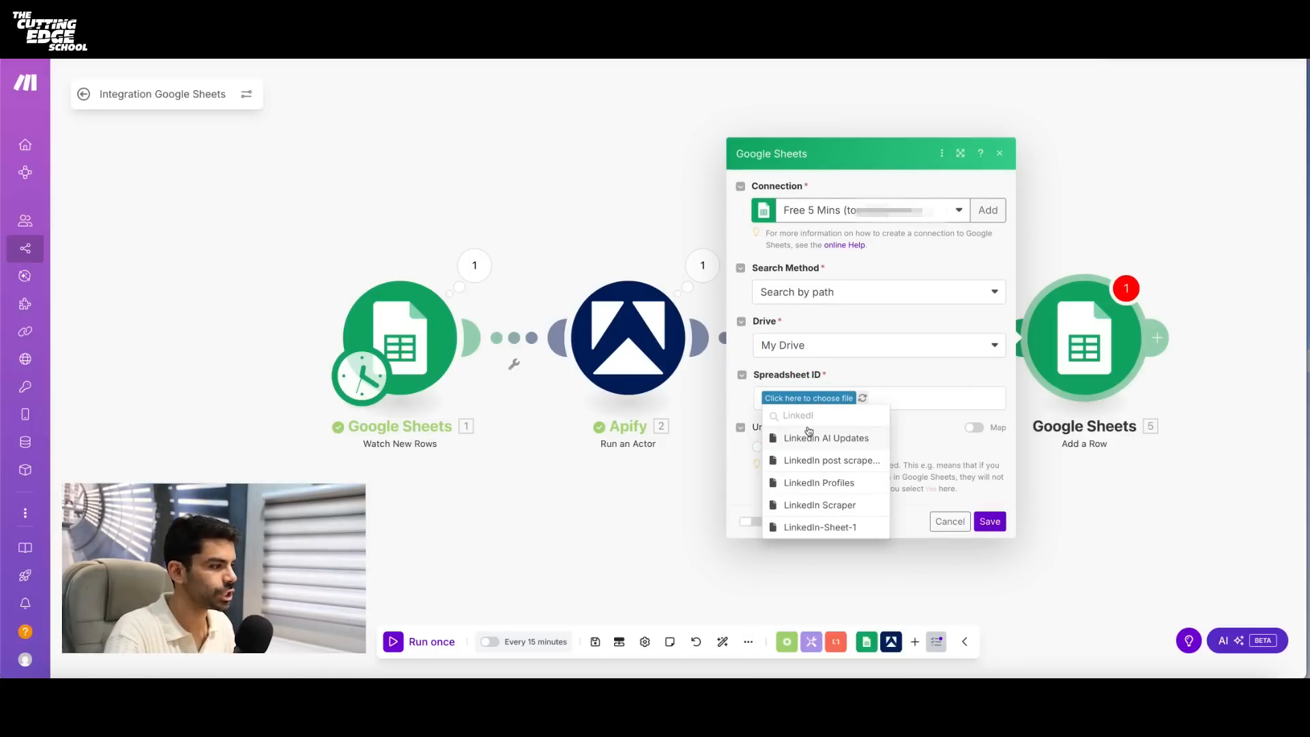
click(829, 523)
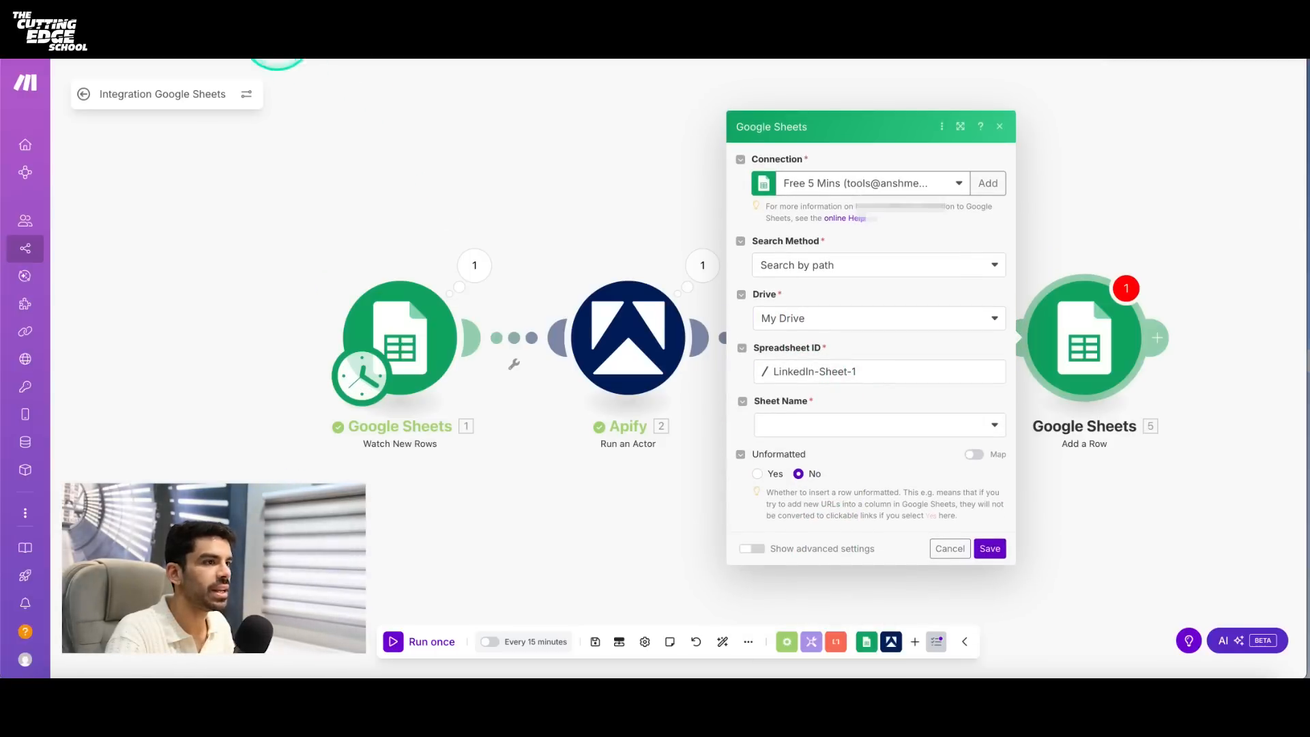
- Check the sheets in LinkedIn-Sheet-1, return to Make and set the Add a Row module's Sheet Name to Sheet2
click(279, 28)
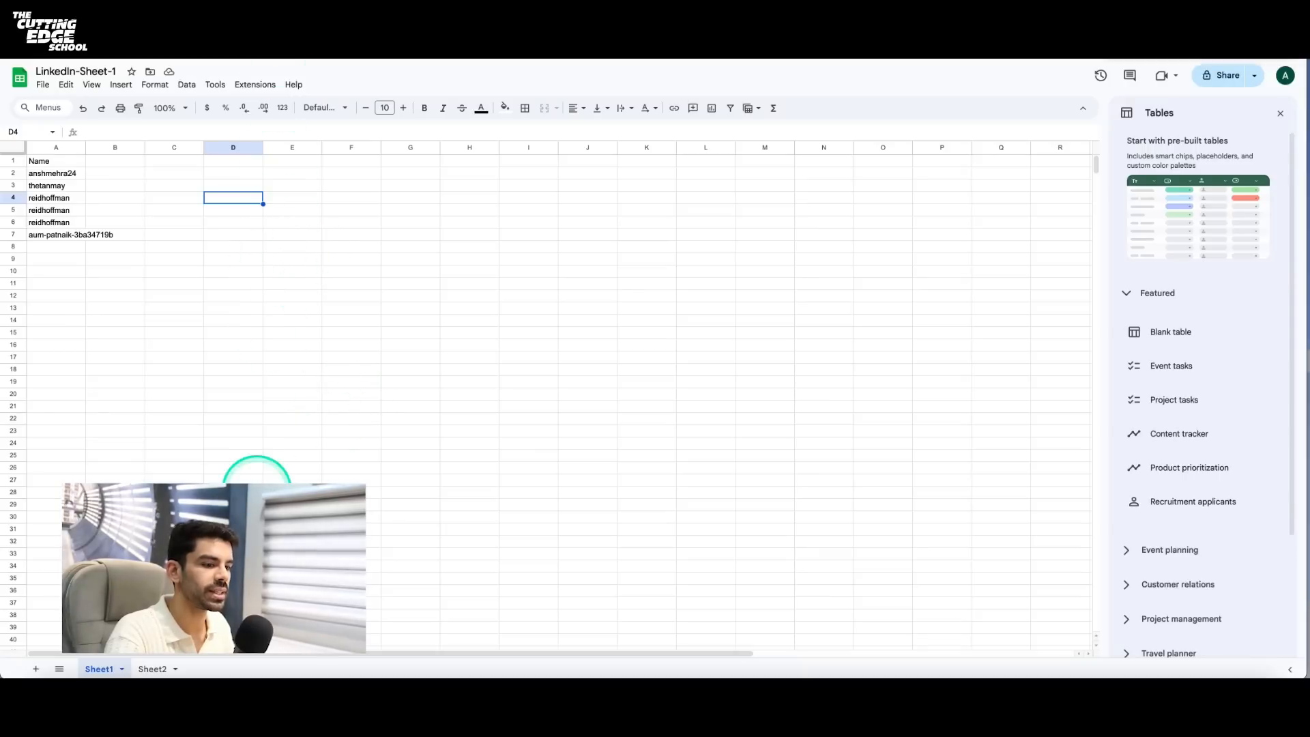
click(164, 28)
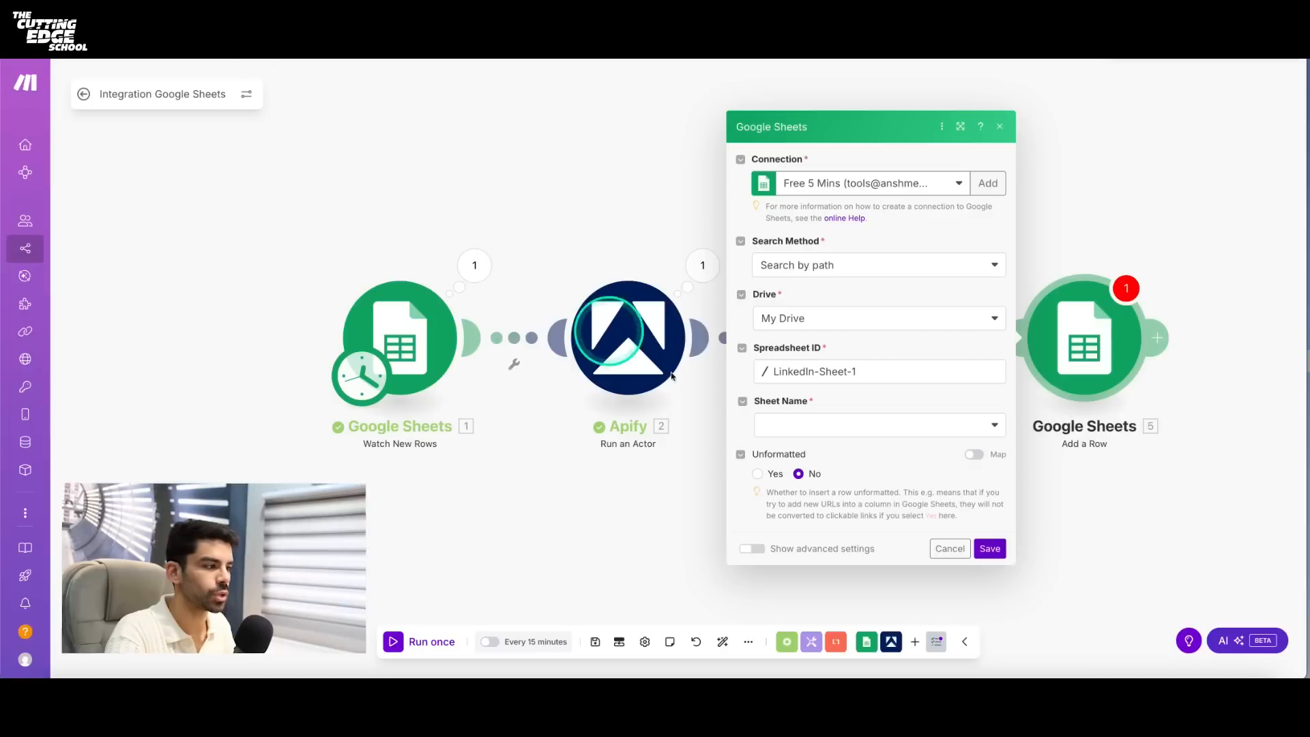
click(795, 379)
click(805, 430)
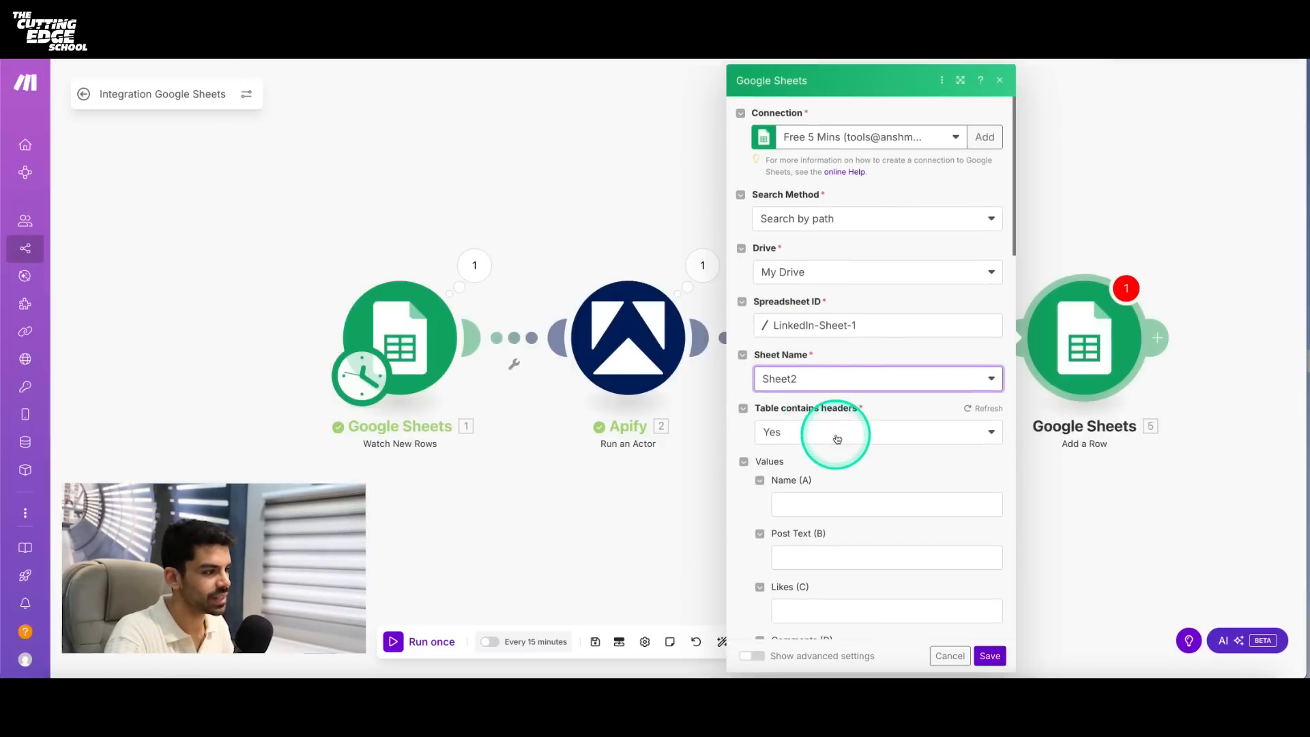
- Check the column headers on Sheet2 of LinkedIn-Sheet-1 and return to the Add a Row settings in Make
scroll(836, 433, down, 3)
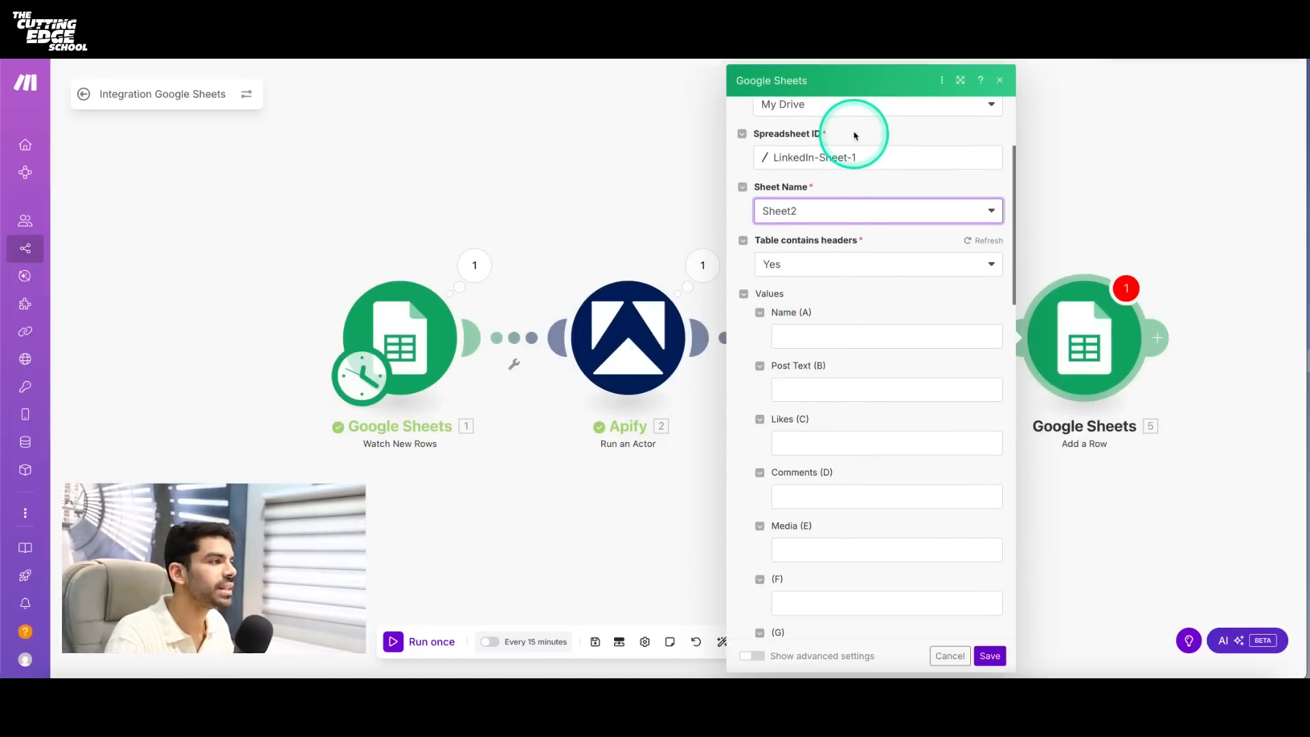
scroll(626, 282, right, 3)
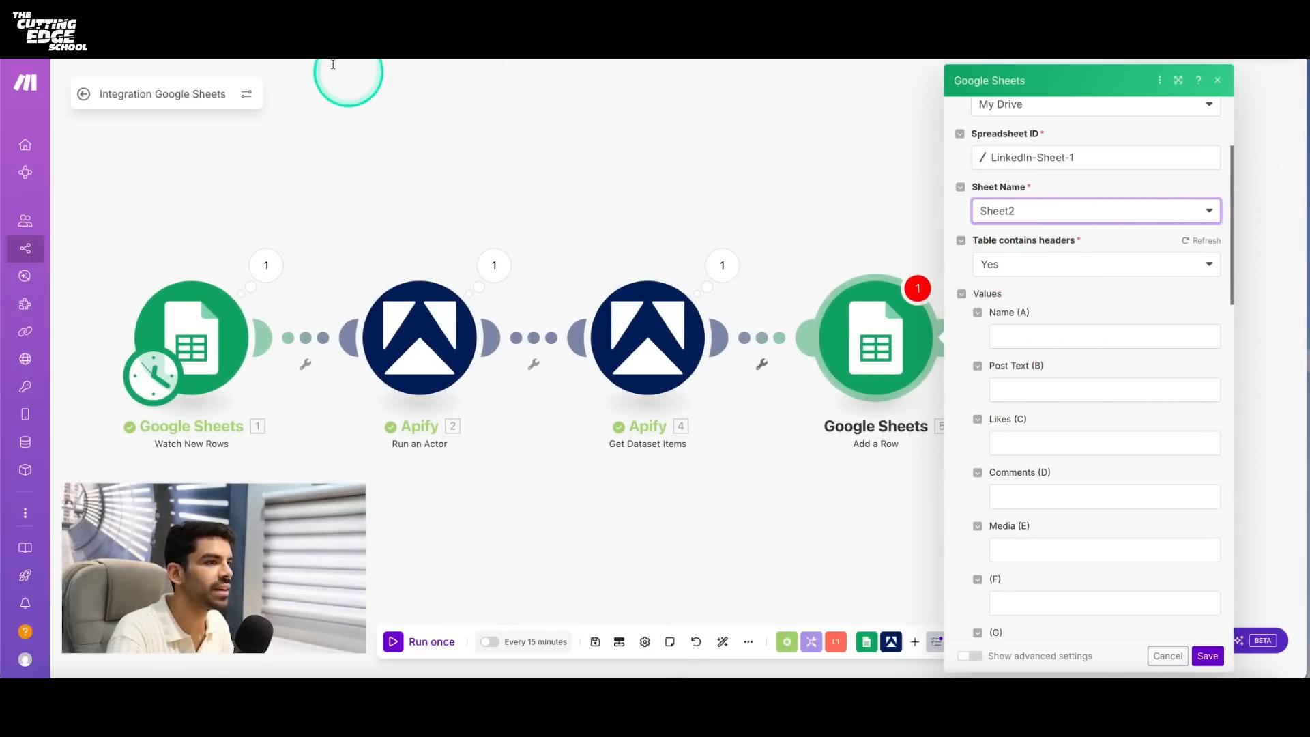
click(275, 23)
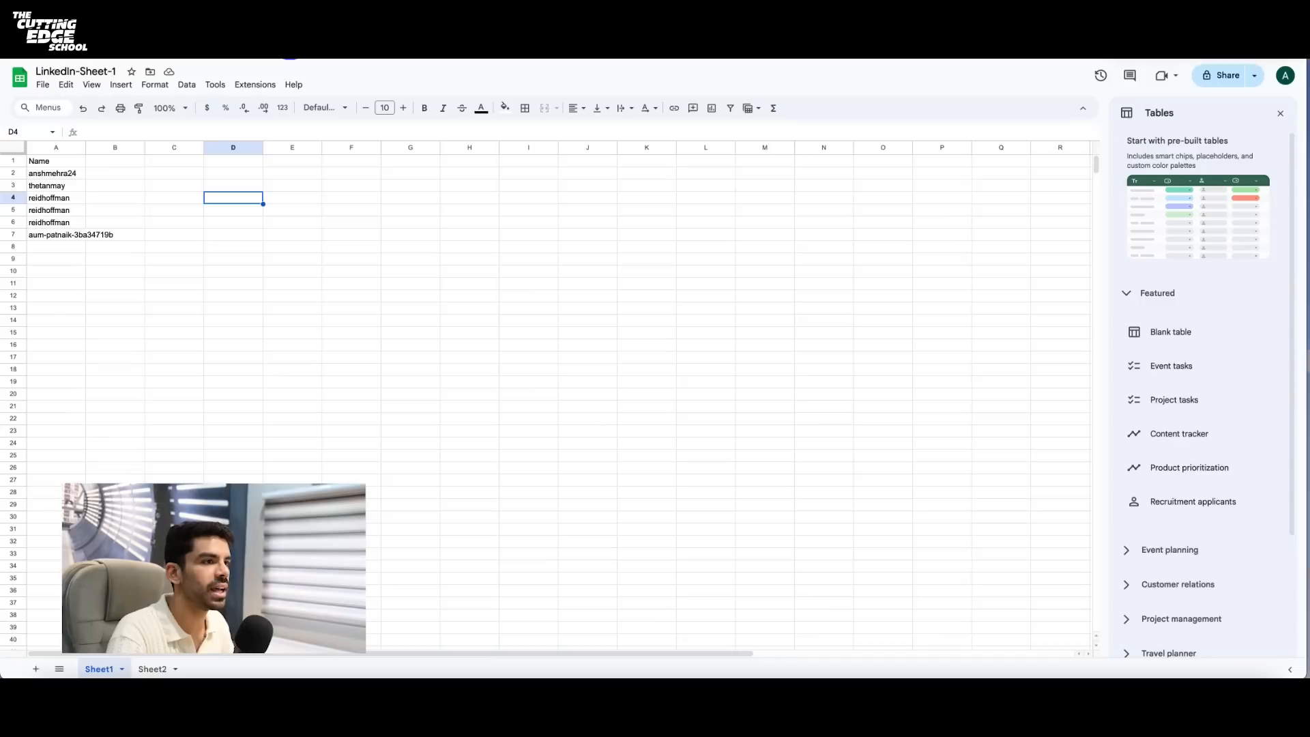
click(155, 669)
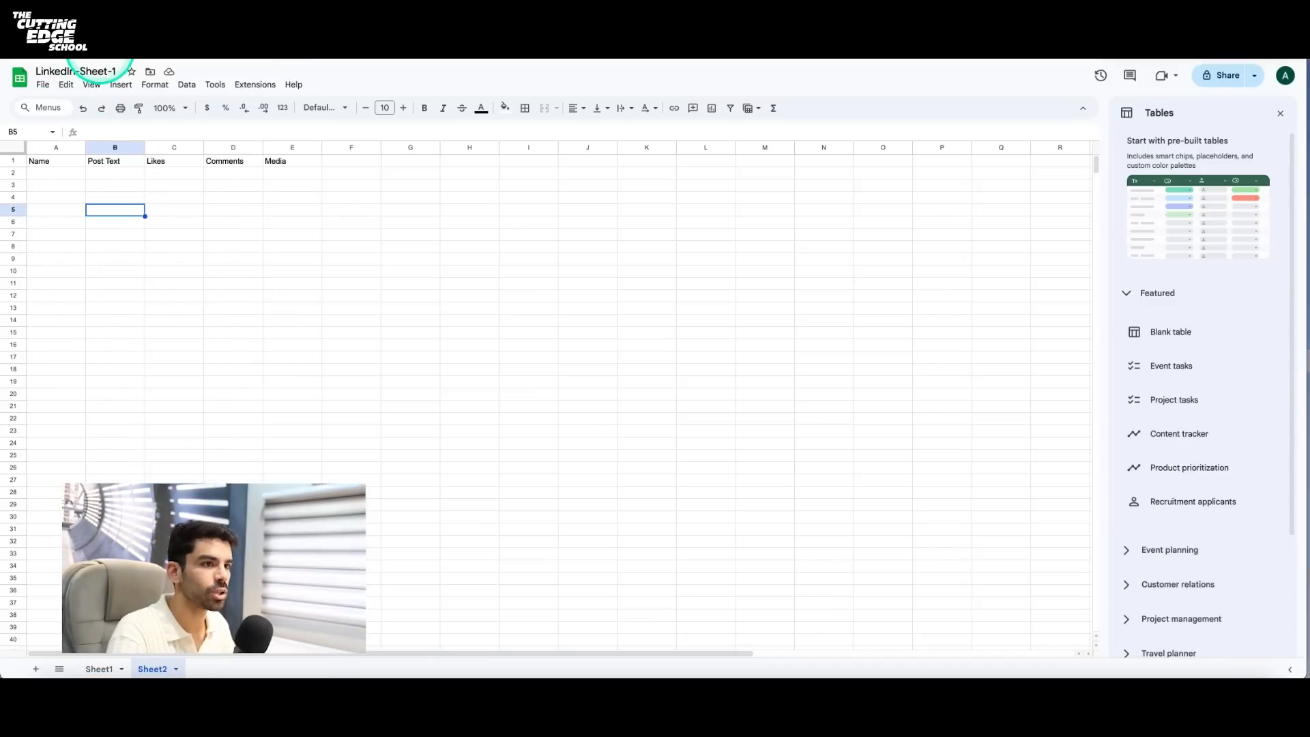
click(109, 26)
- Map the Name (A) value in Add a Row to the author first_name from Get Dataset Items
click(1017, 338)
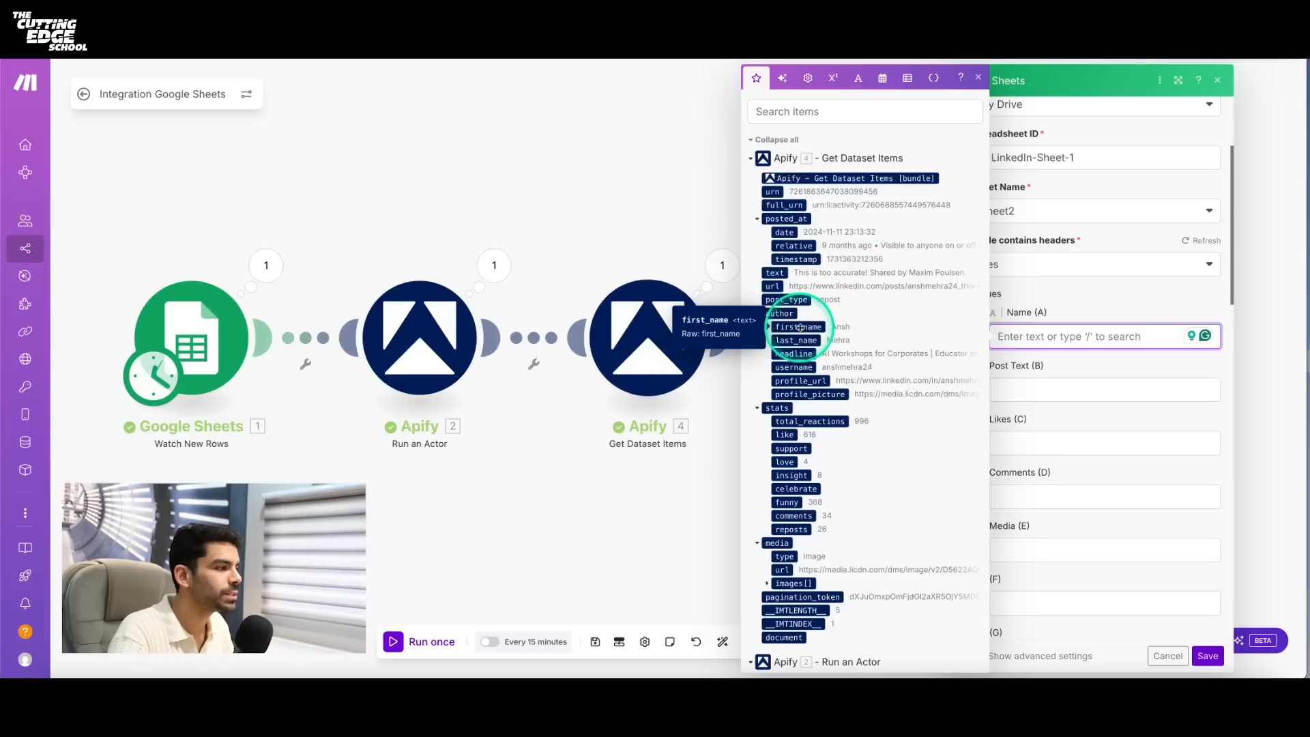
scroll(807, 328, down, 5)
scroll(810, 329, up, 5)
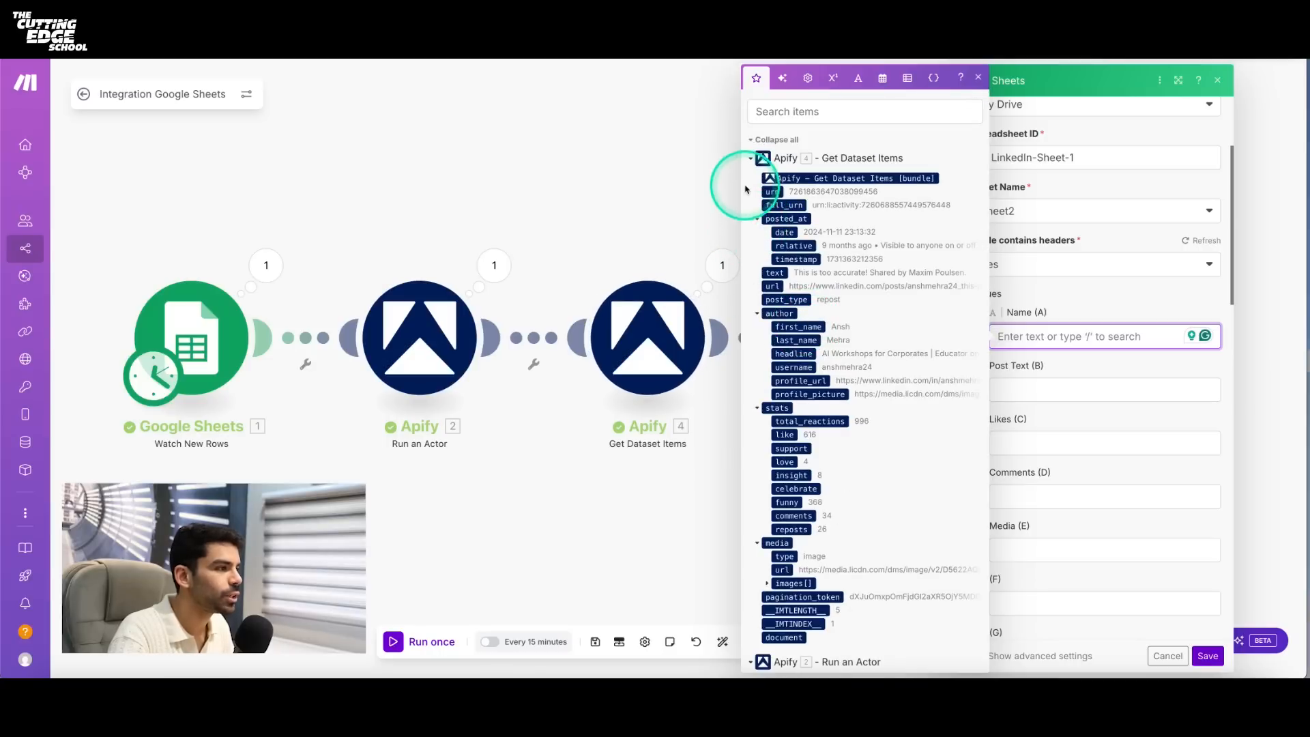
click(750, 157)
click(750, 183)
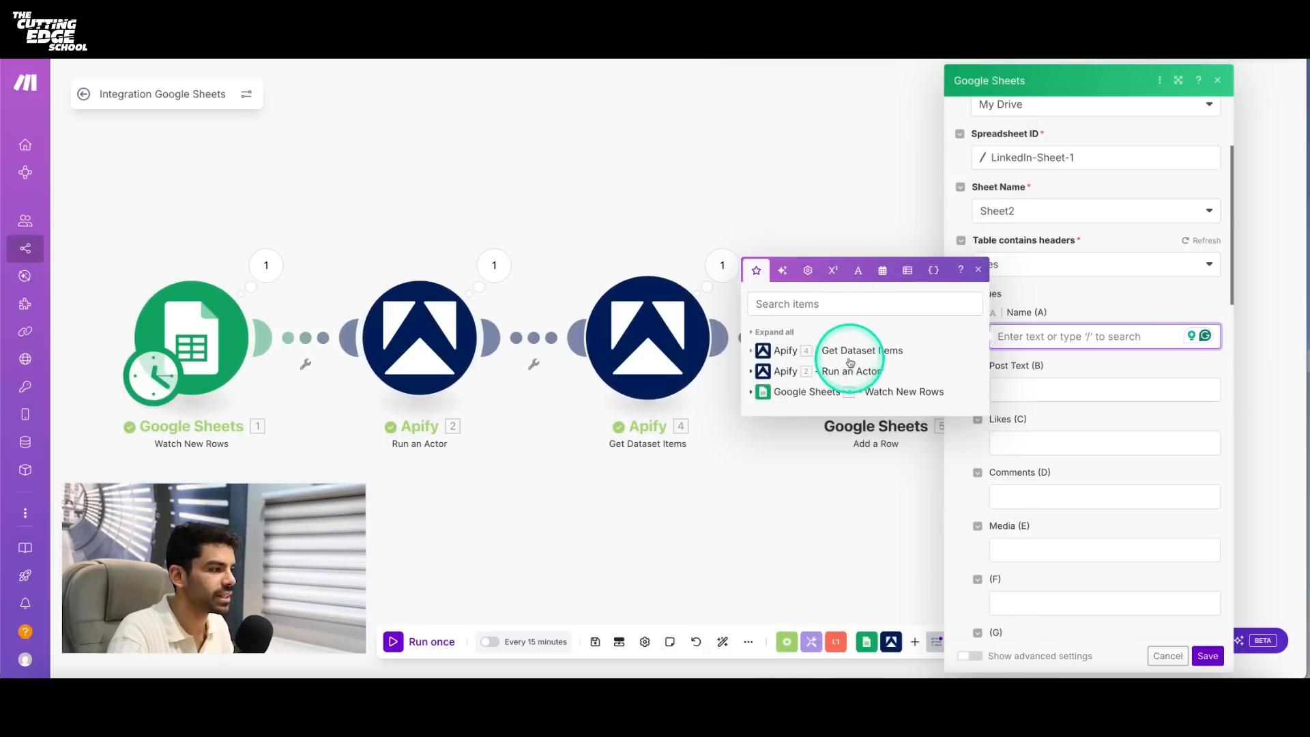
click(750, 350)
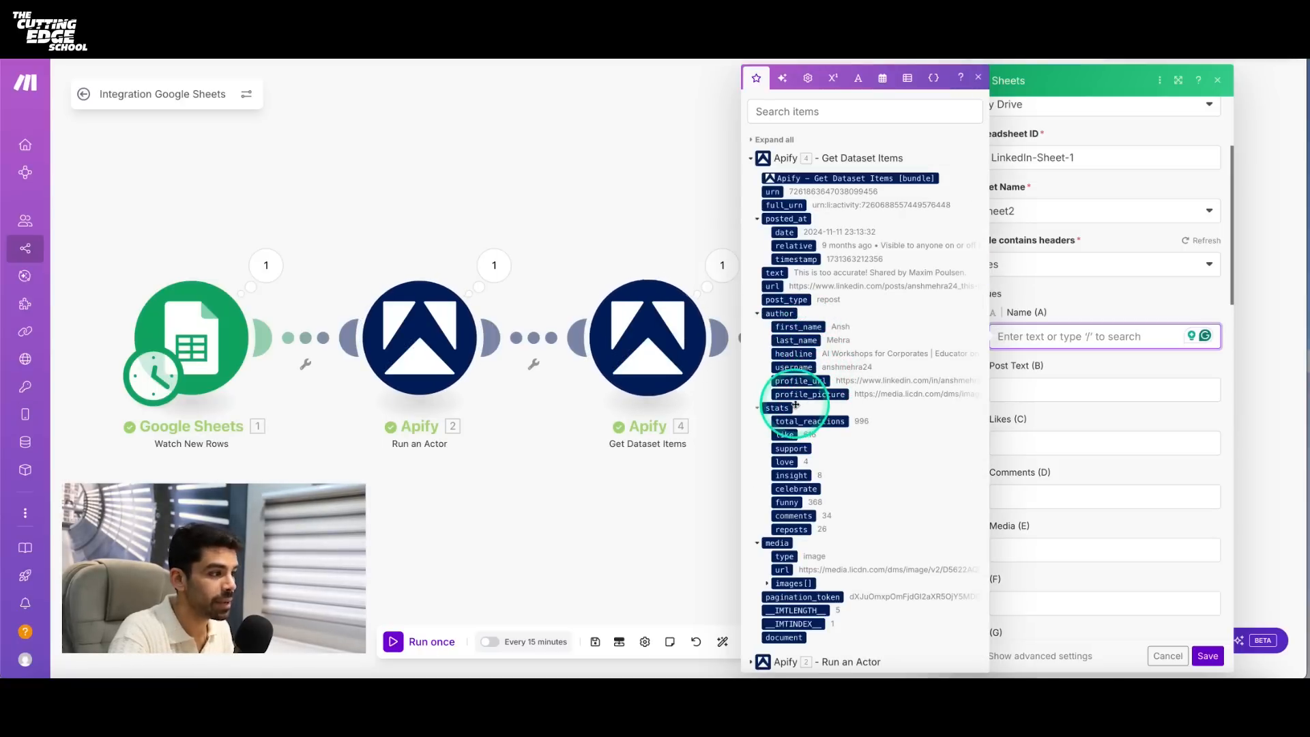
scroll(805, 410, down, 1)
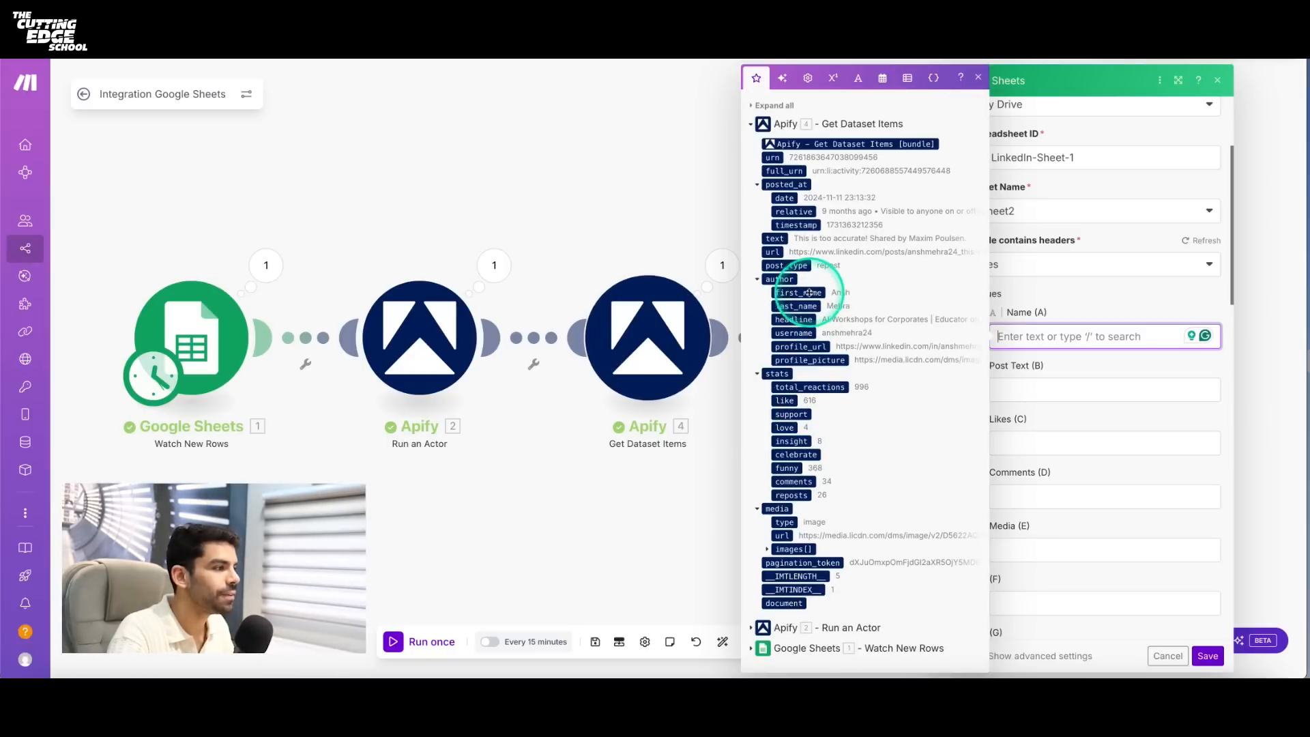
drag(808, 292, 1017, 332)
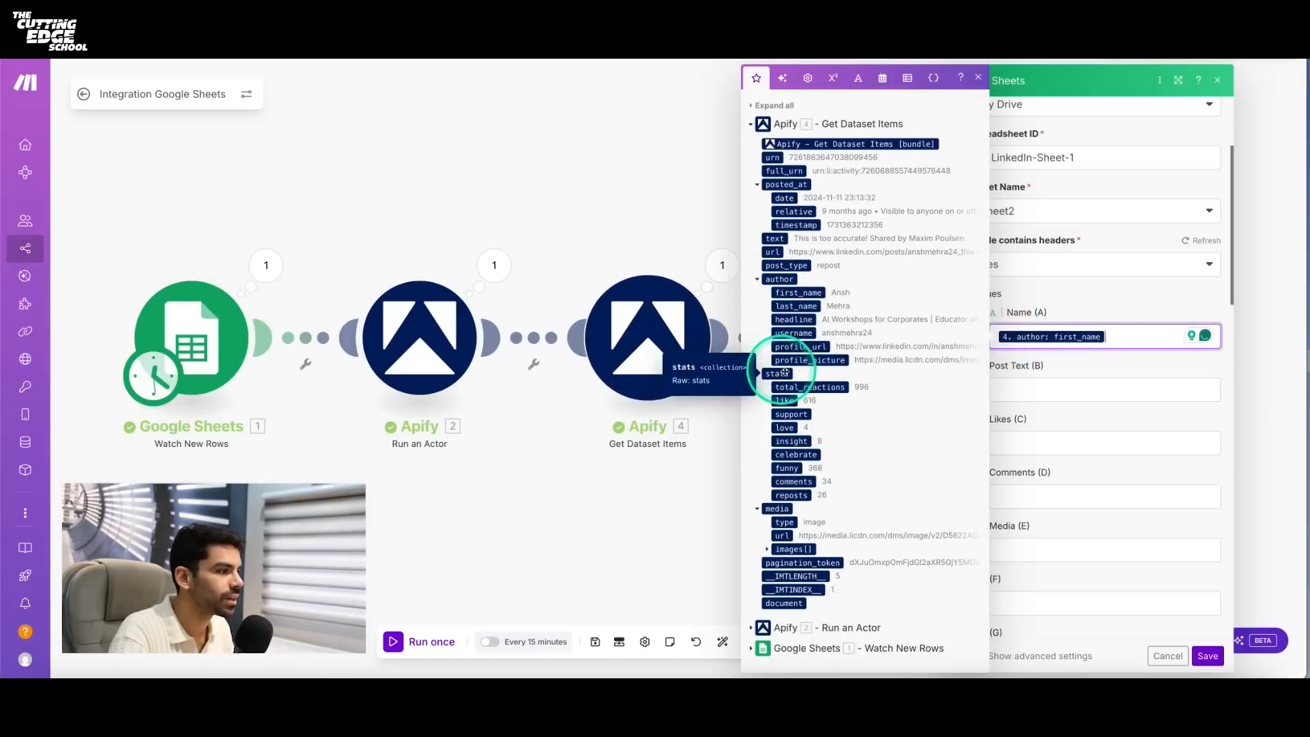
- Map Post Text to text, Likes to stats like, Comments to stats comments and Media to media url, and save the Add a Row module
drag(776, 238, 1016, 390)
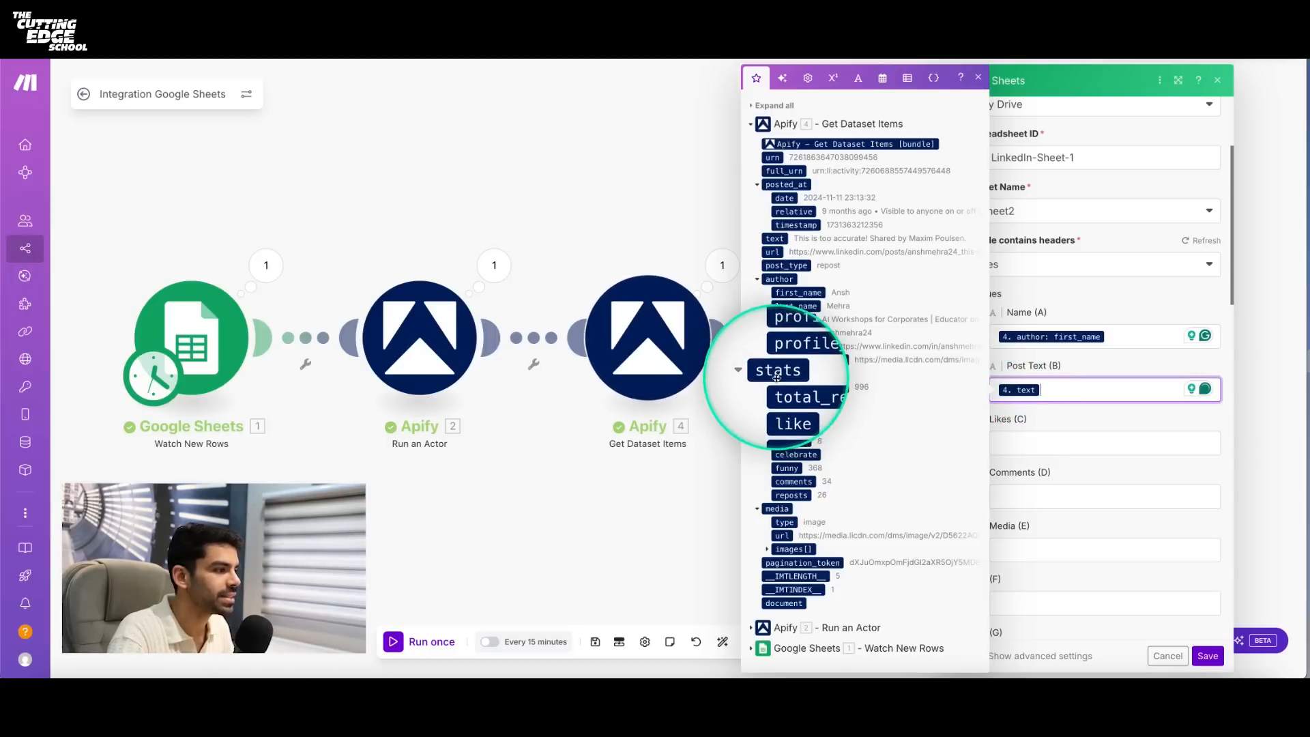
drag(784, 401, 1007, 442)
drag(790, 485, 1005, 497)
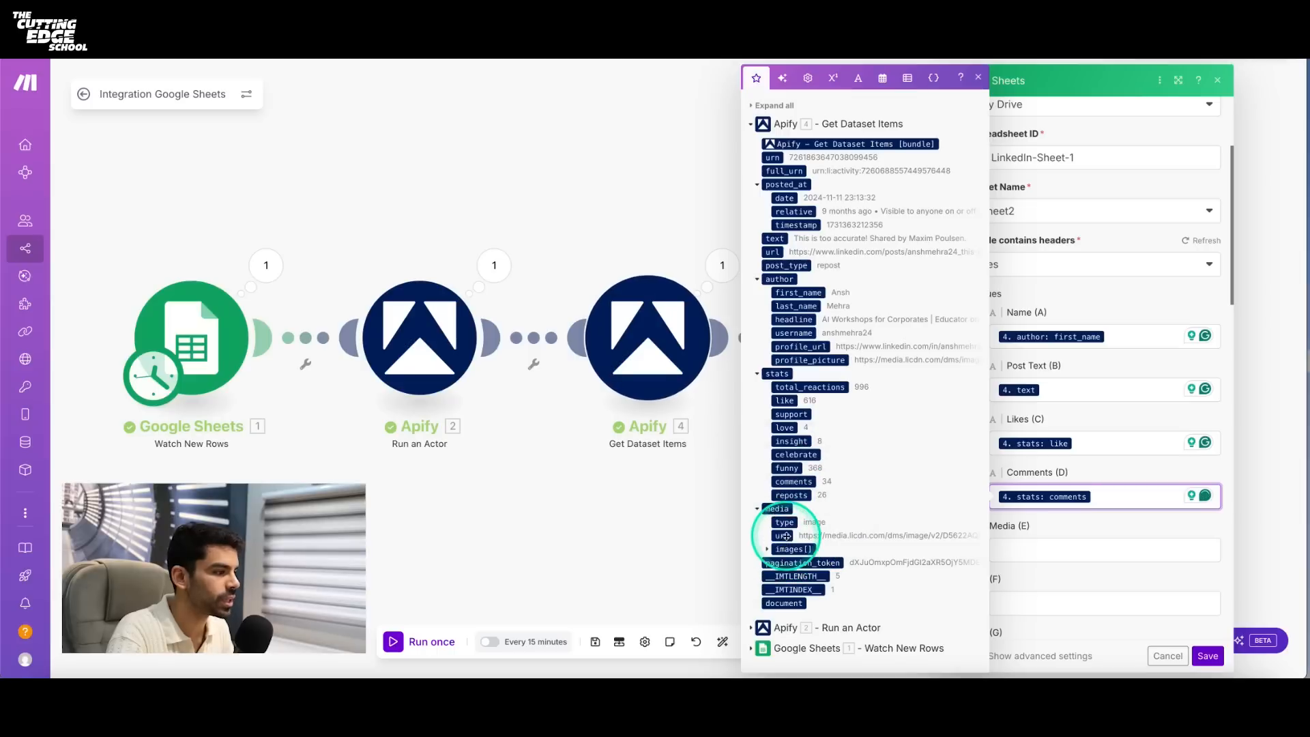
drag(783, 536, 1092, 550)
click(1208, 655)
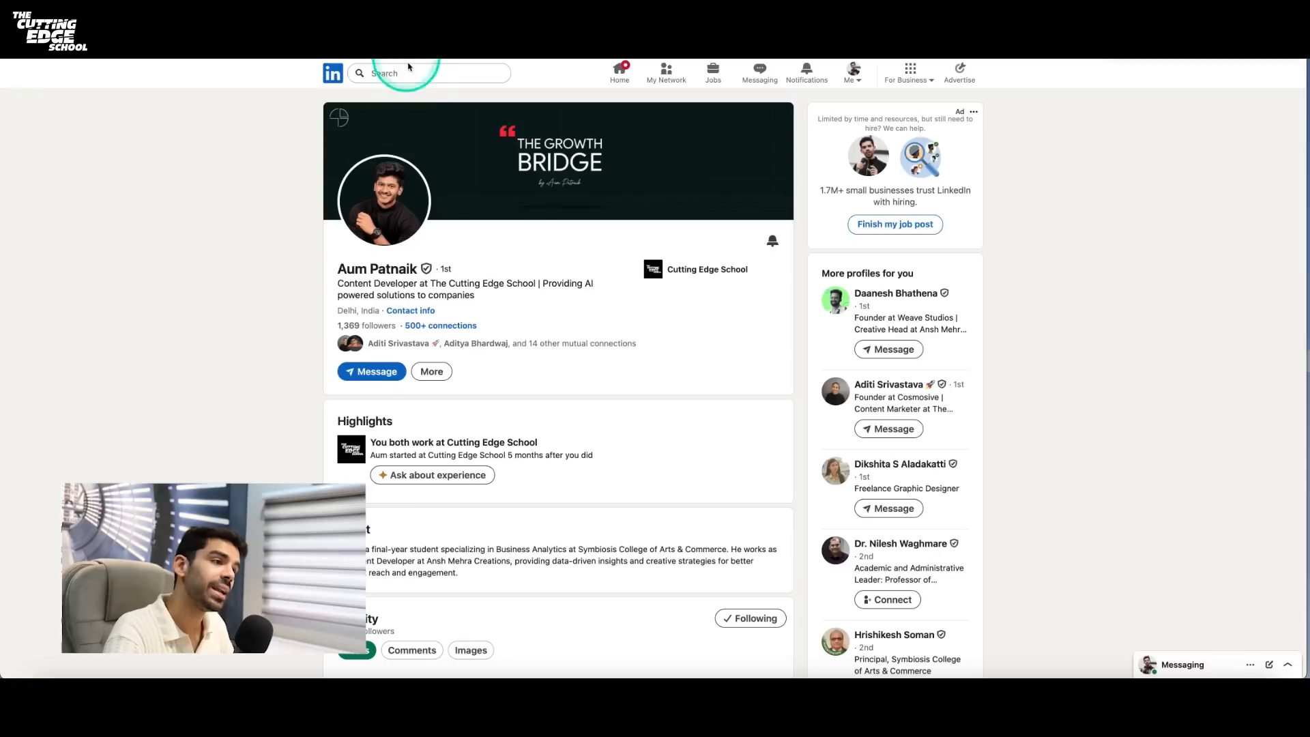
- Search LinkedIn for a person by name, open a profile from the results, and select the first empty Name cell in Sheet1 of LinkedIn-Sheet-1
click(415, 73)
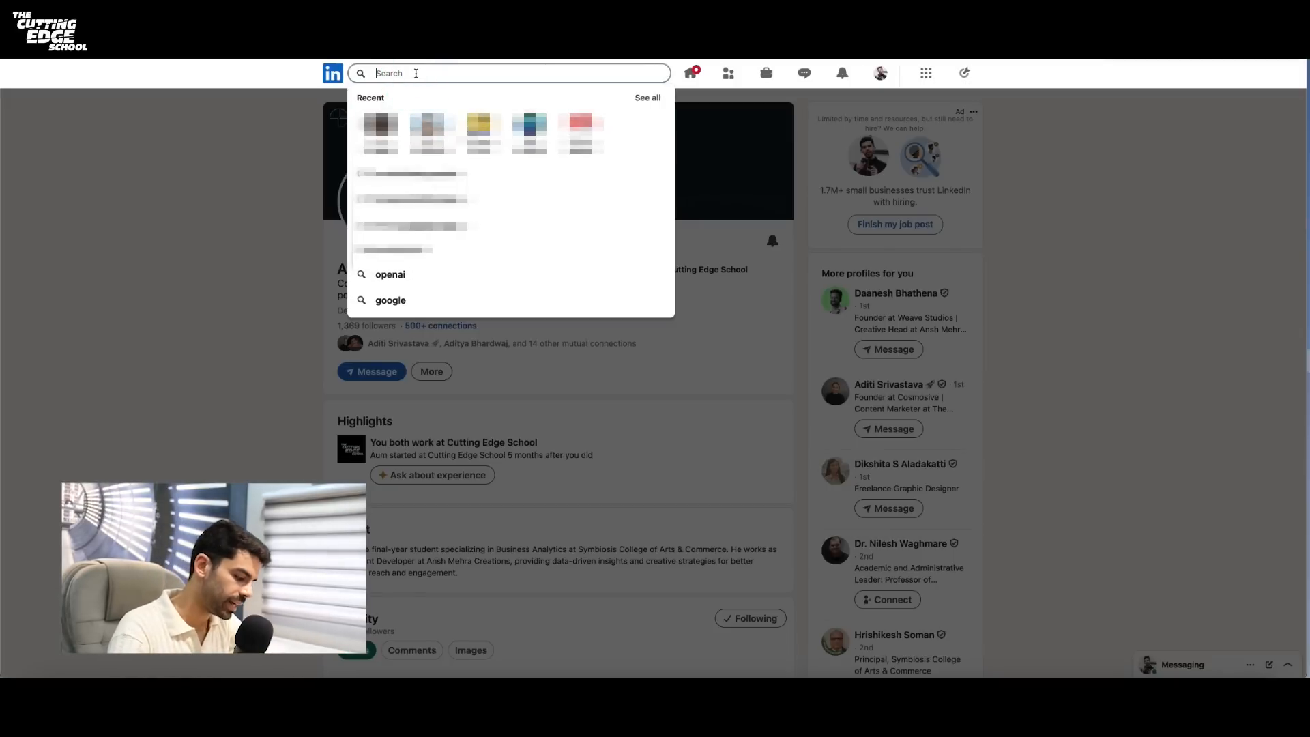
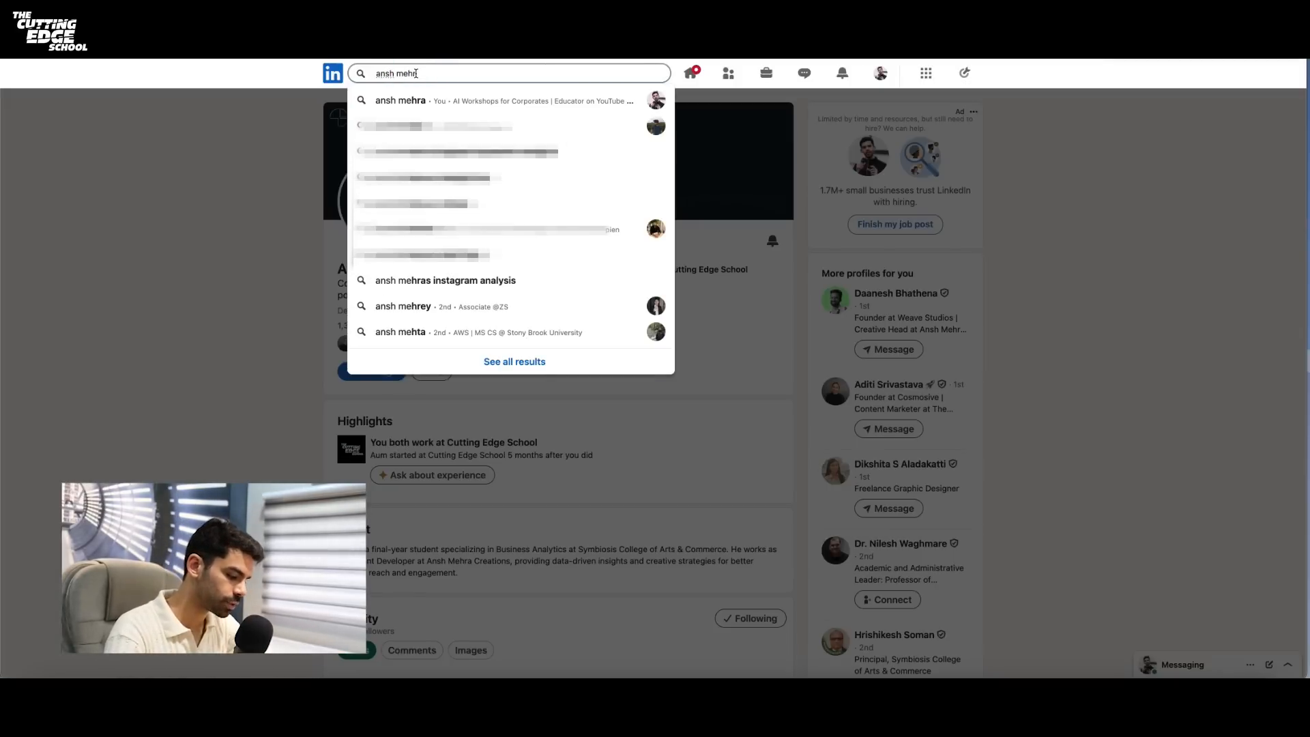
key(Return)
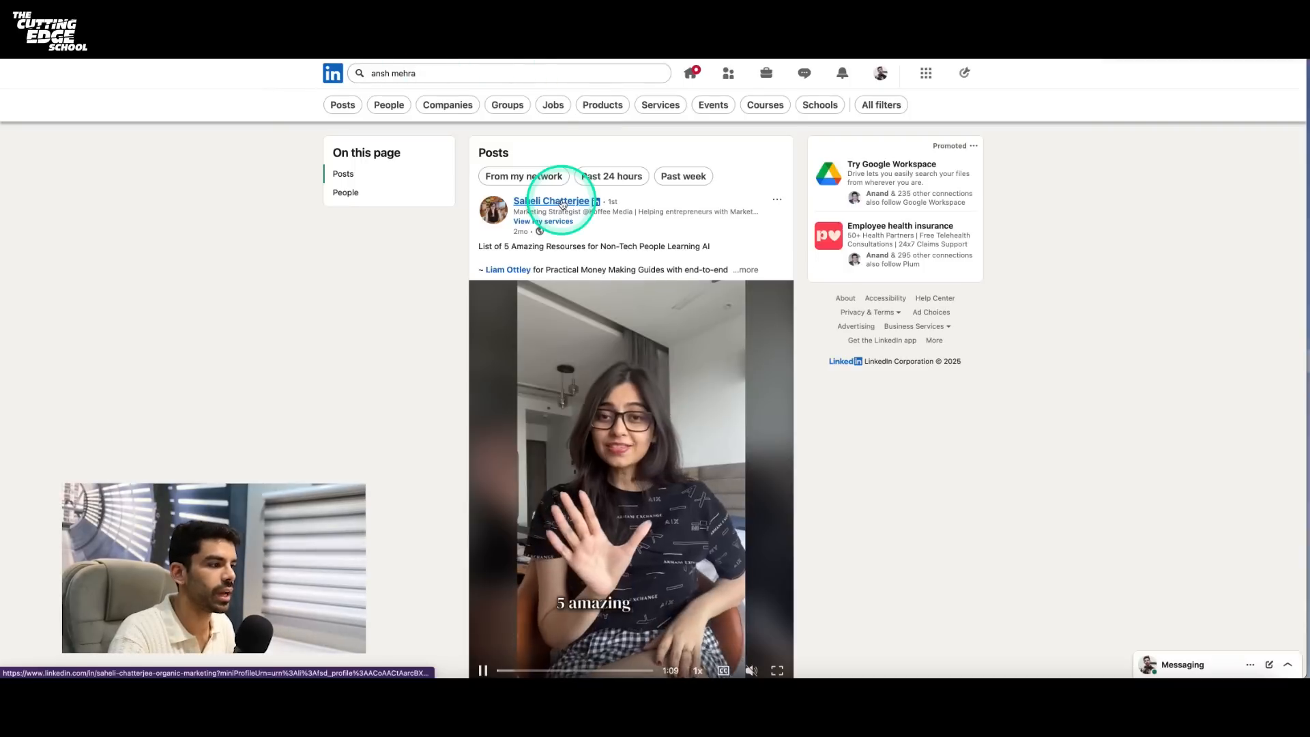
scroll(561, 199, down, 8)
click(561, 199)
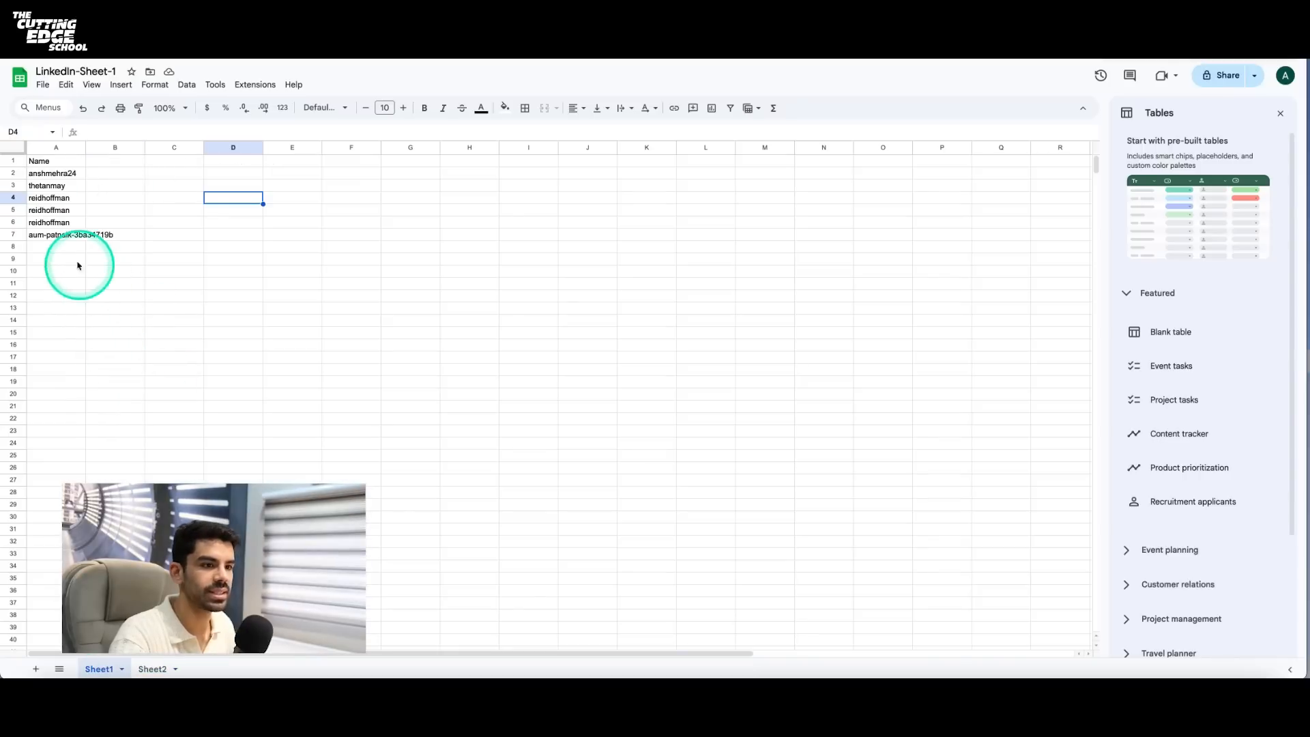
click(71, 247)
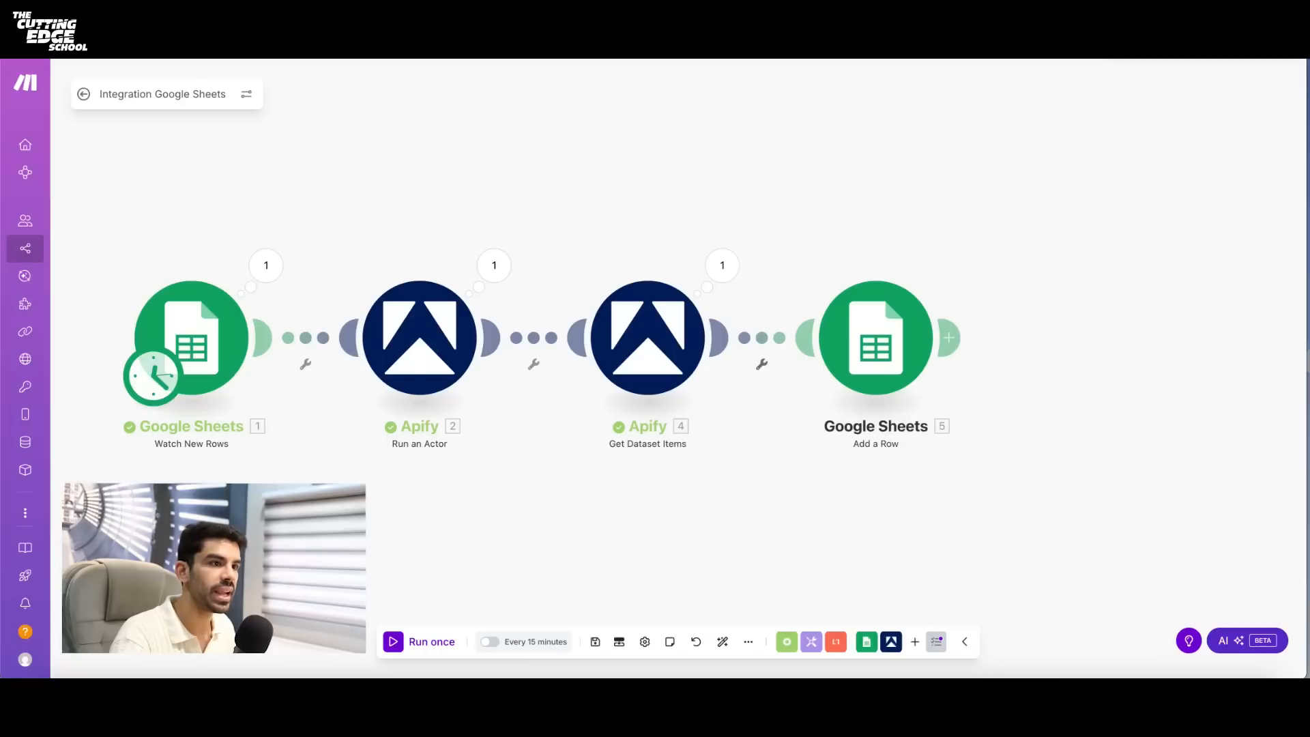
- Run the Make scenario once and examine the input and output of Add a Row's Operation 1 and Operation 2
click(437, 641)
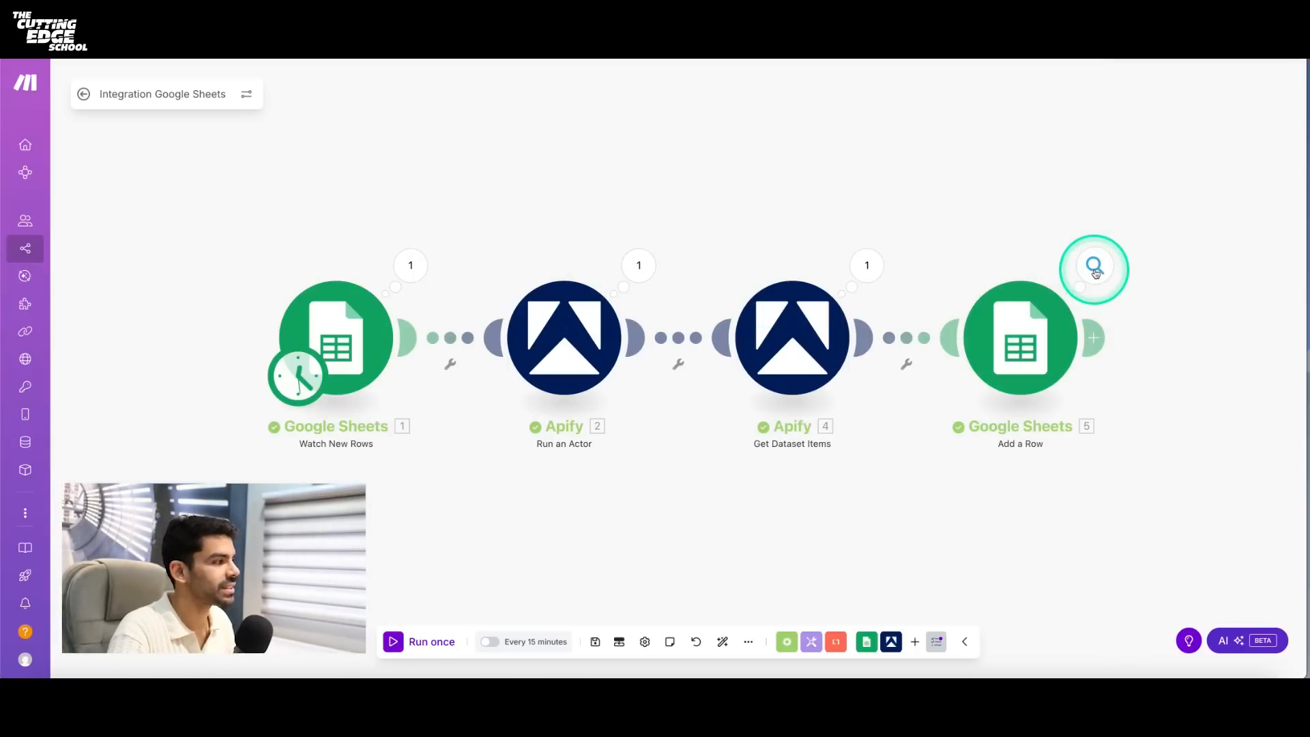
click(1094, 266)
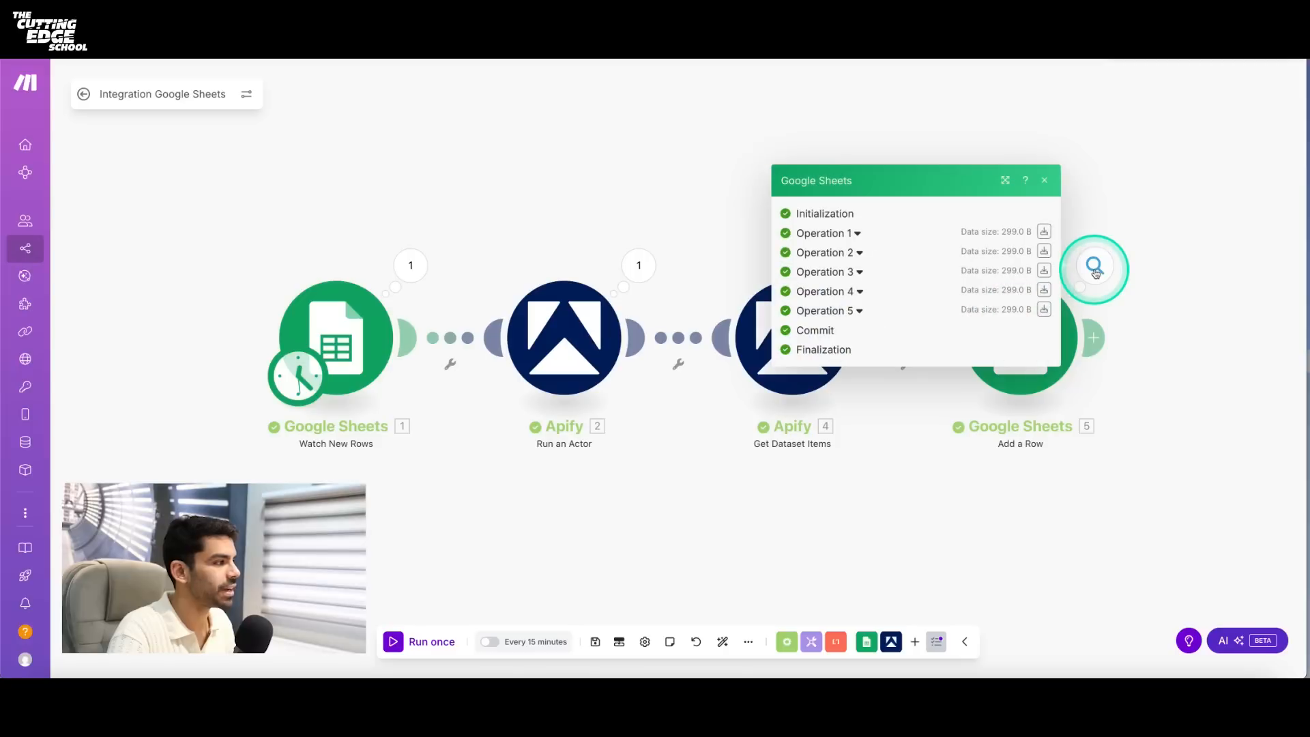
click(849, 234)
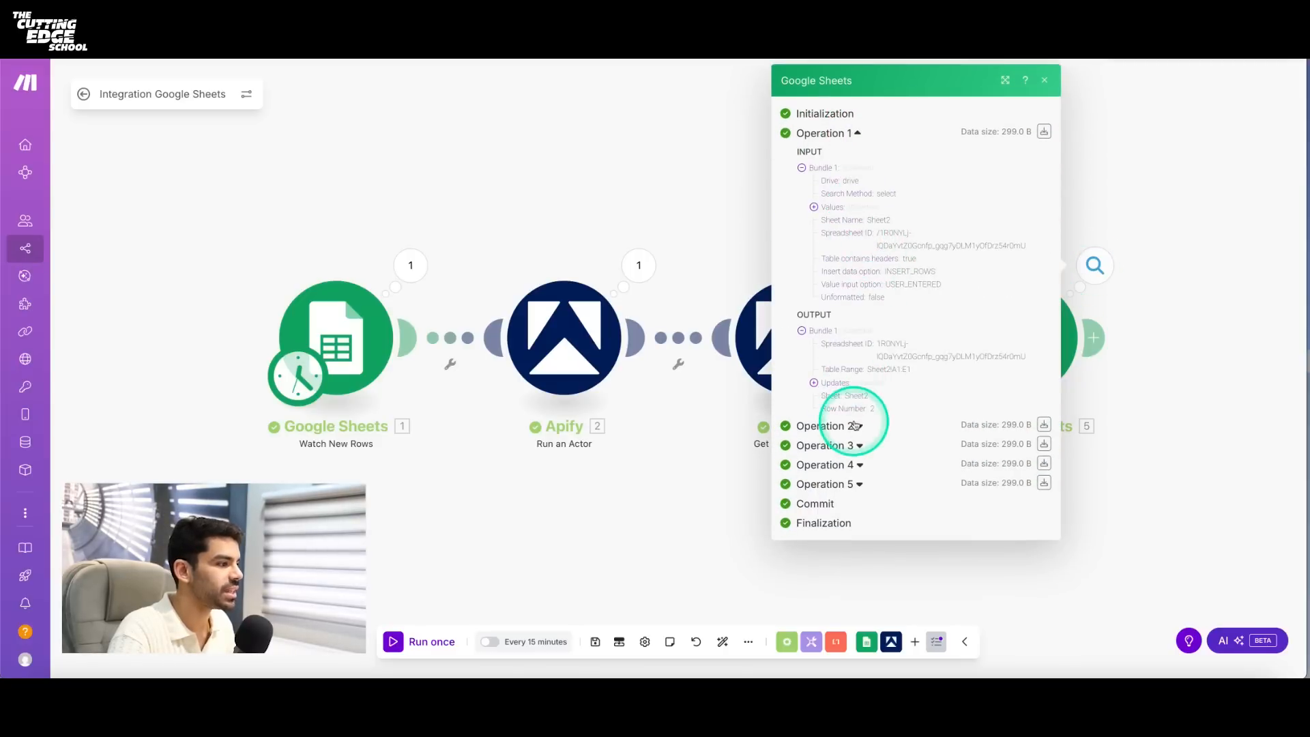
click(859, 428)
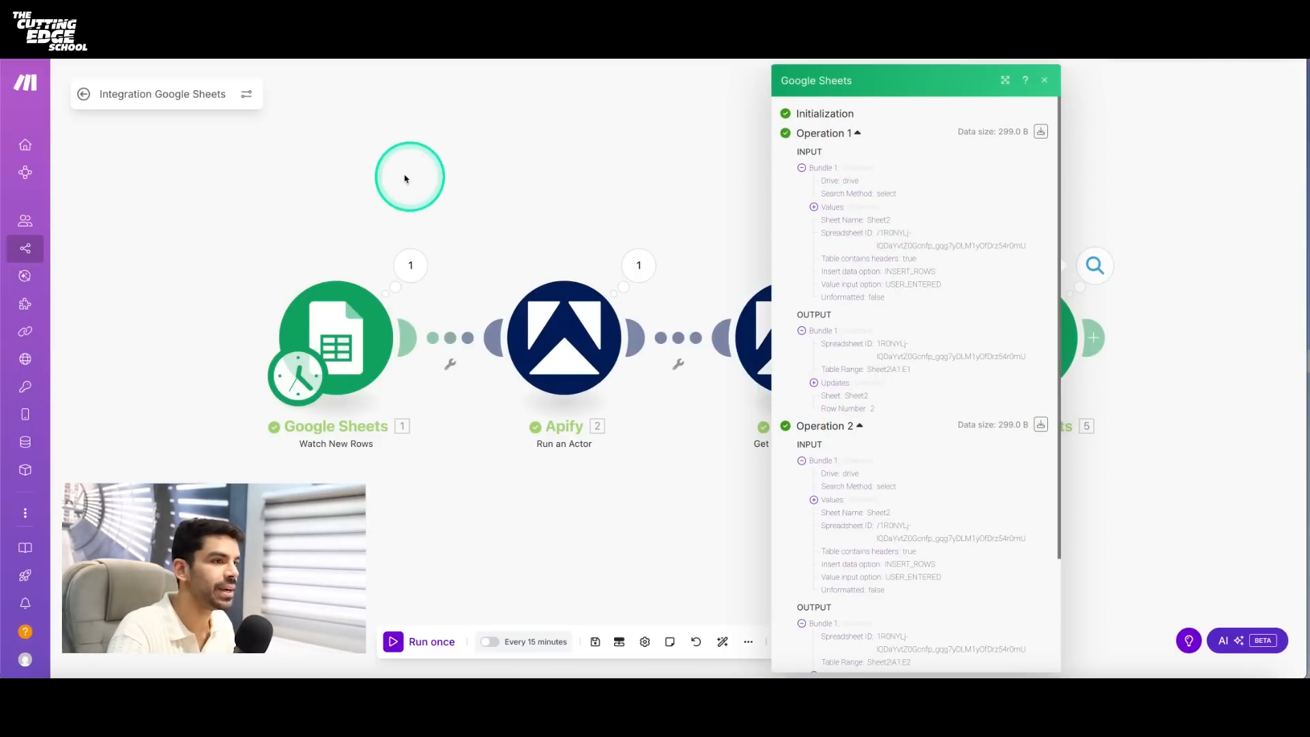
- Open Sheet2 in LinkedIn-Sheet-1 and widen the Post Text column so the posts can be read
click(266, 31)
click(155, 670)
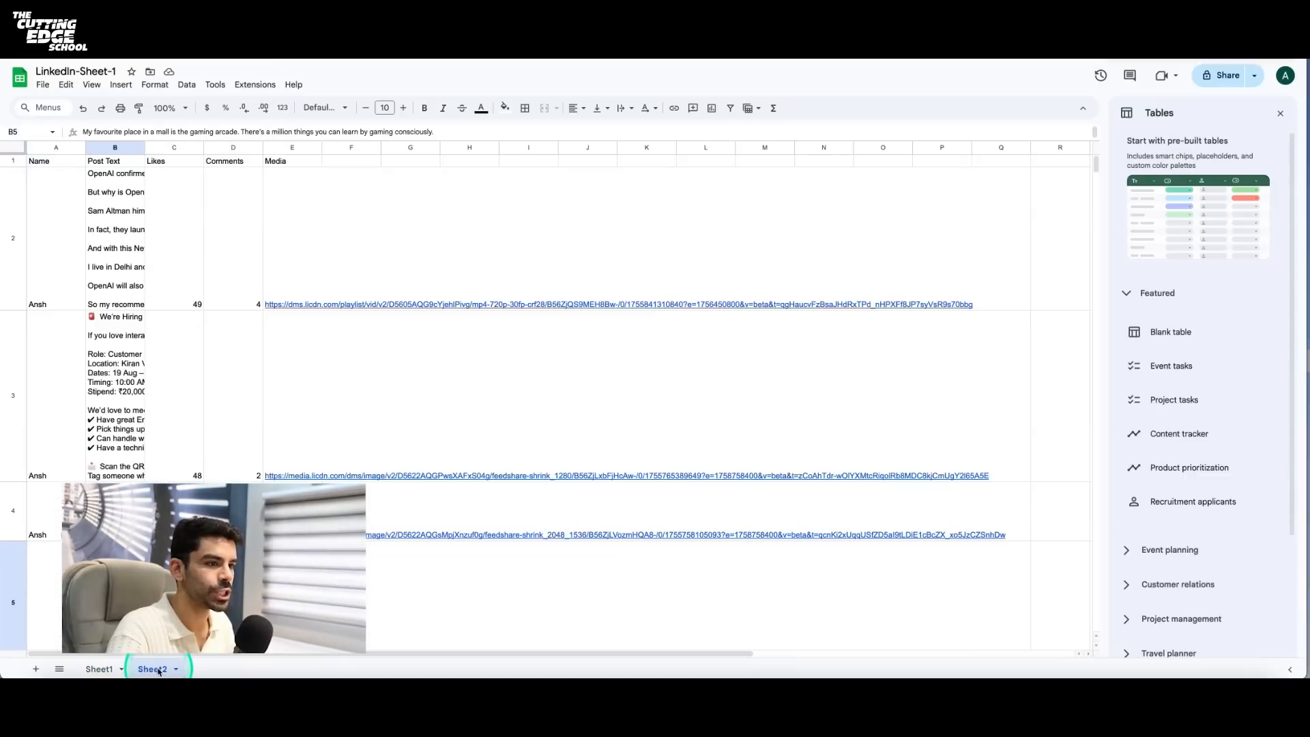
click(129, 147)
drag(145, 147, 437, 147)
- Examine the post text, likes, comments and media links in the rows added to Sheet2
click(314, 194)
click(454, 211)
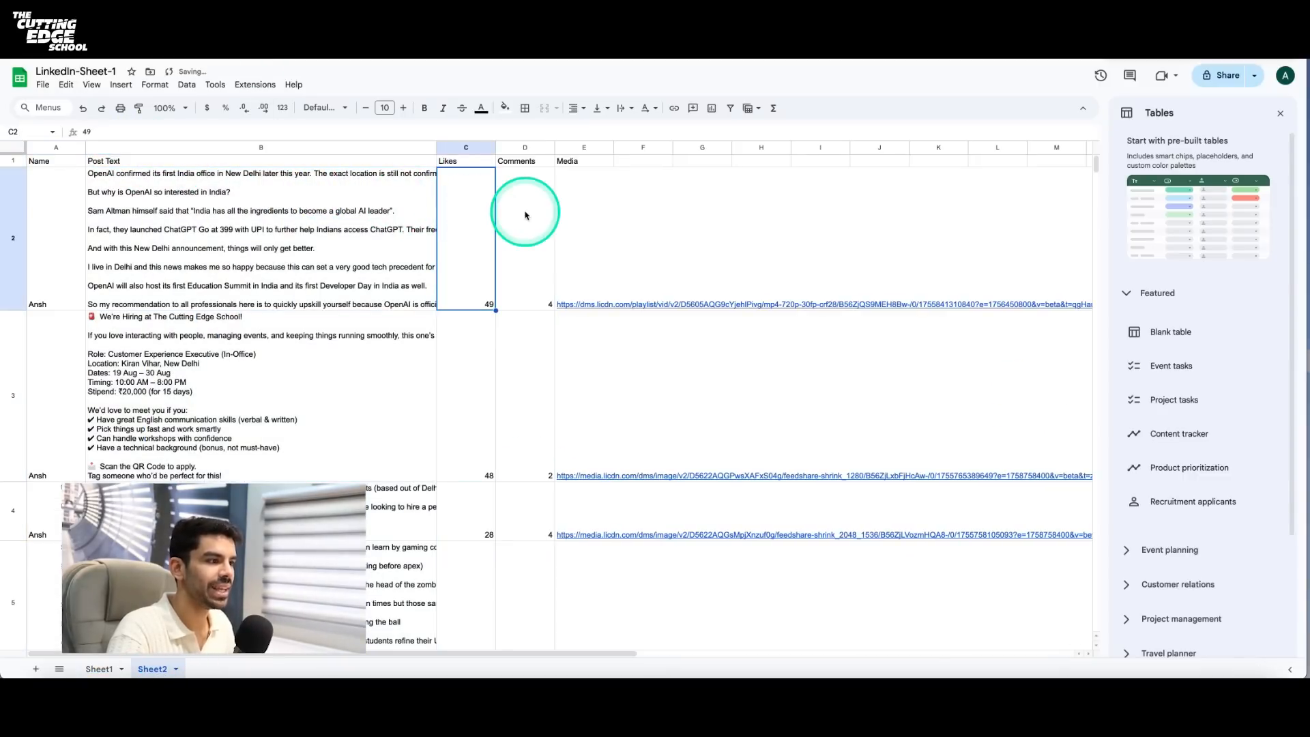
click(525, 212)
scroll(616, 276, down, 5)
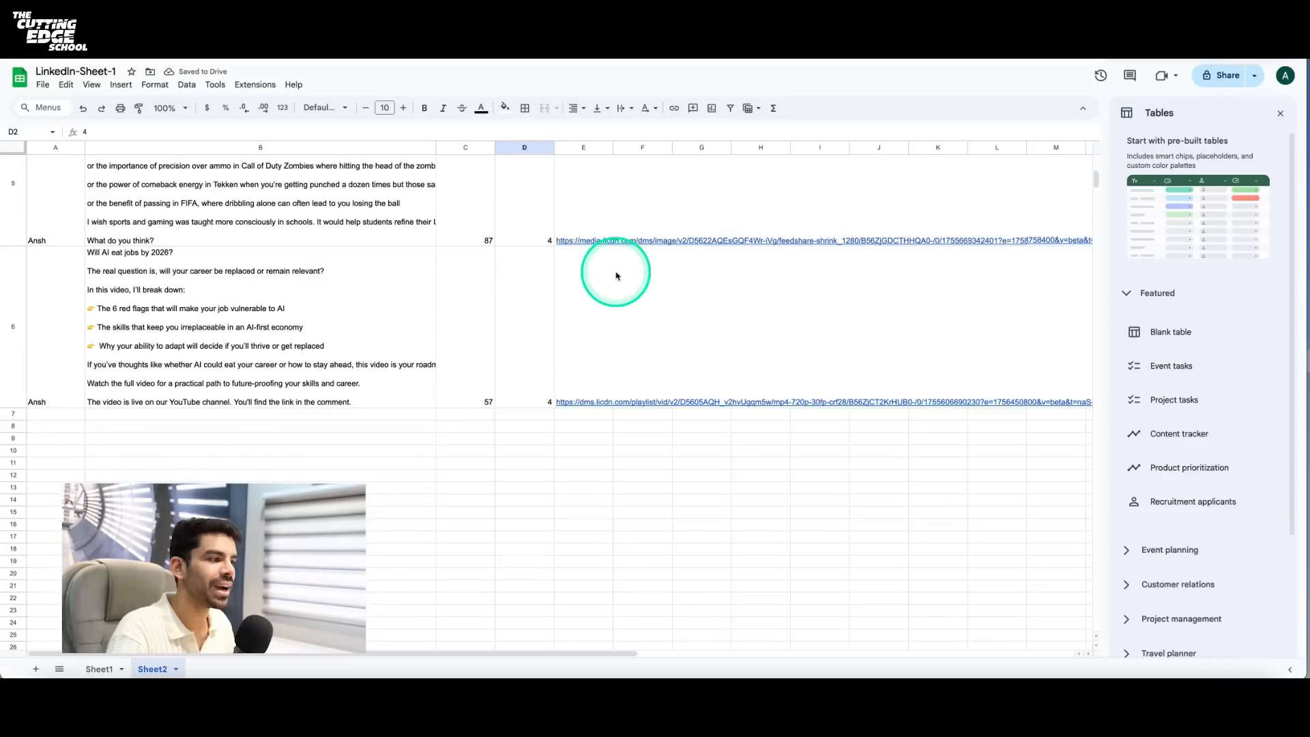
scroll(616, 275, up, 5)
scroll(298, 326, down, 5)
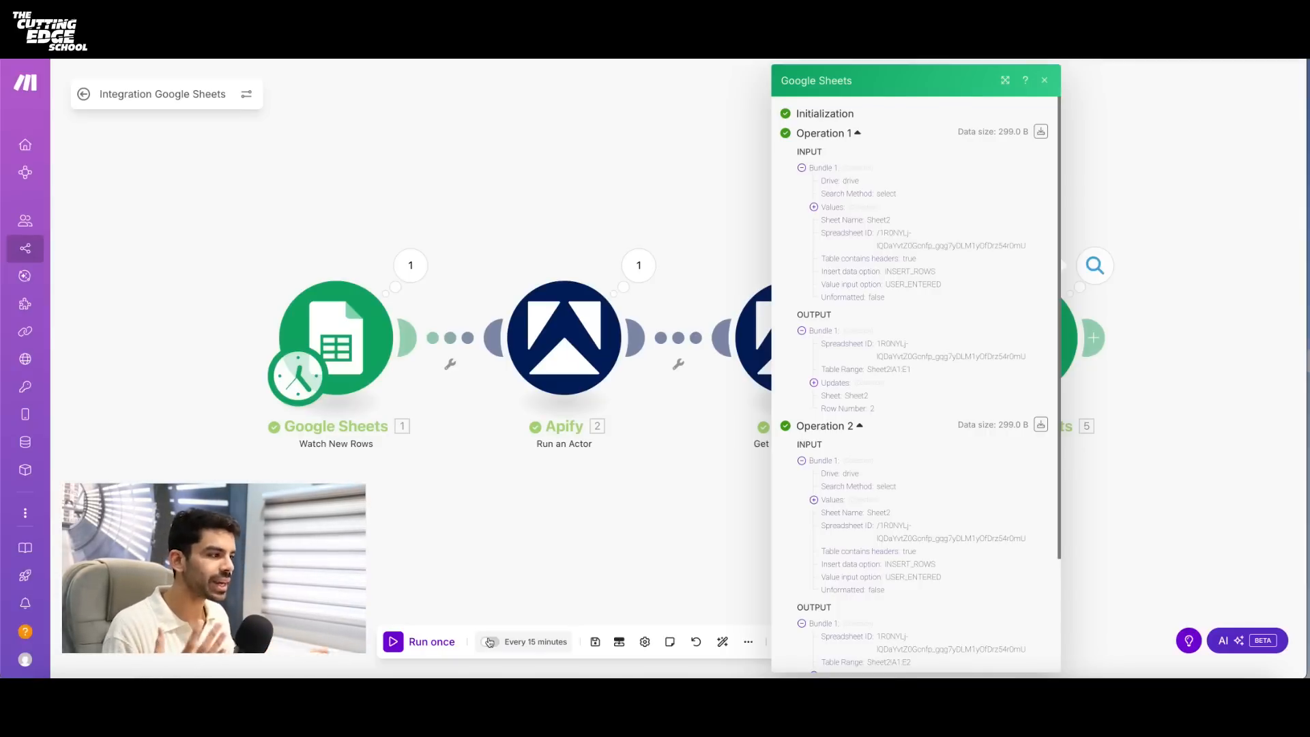
- Close the Add a Row run details in Make, open the visual map of all scenarios, and list the objects needing attention
click(1044, 79)
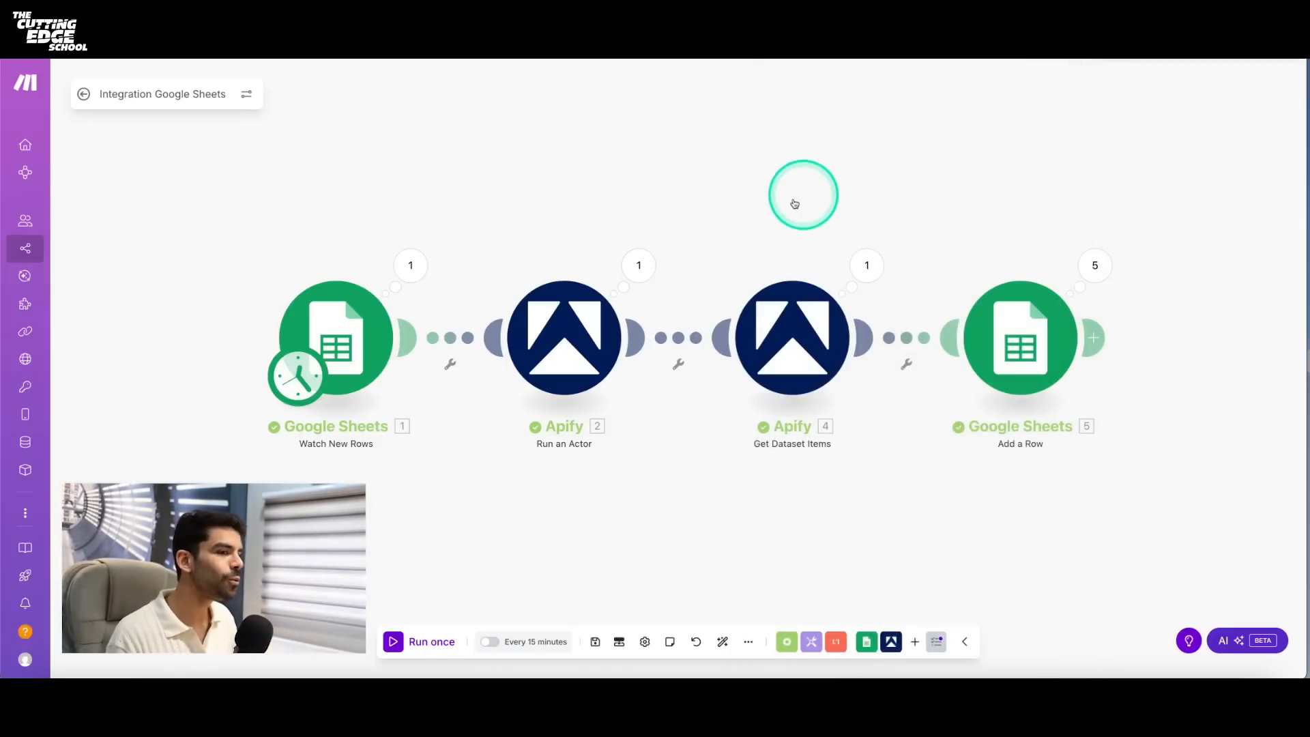
click(38, 168)
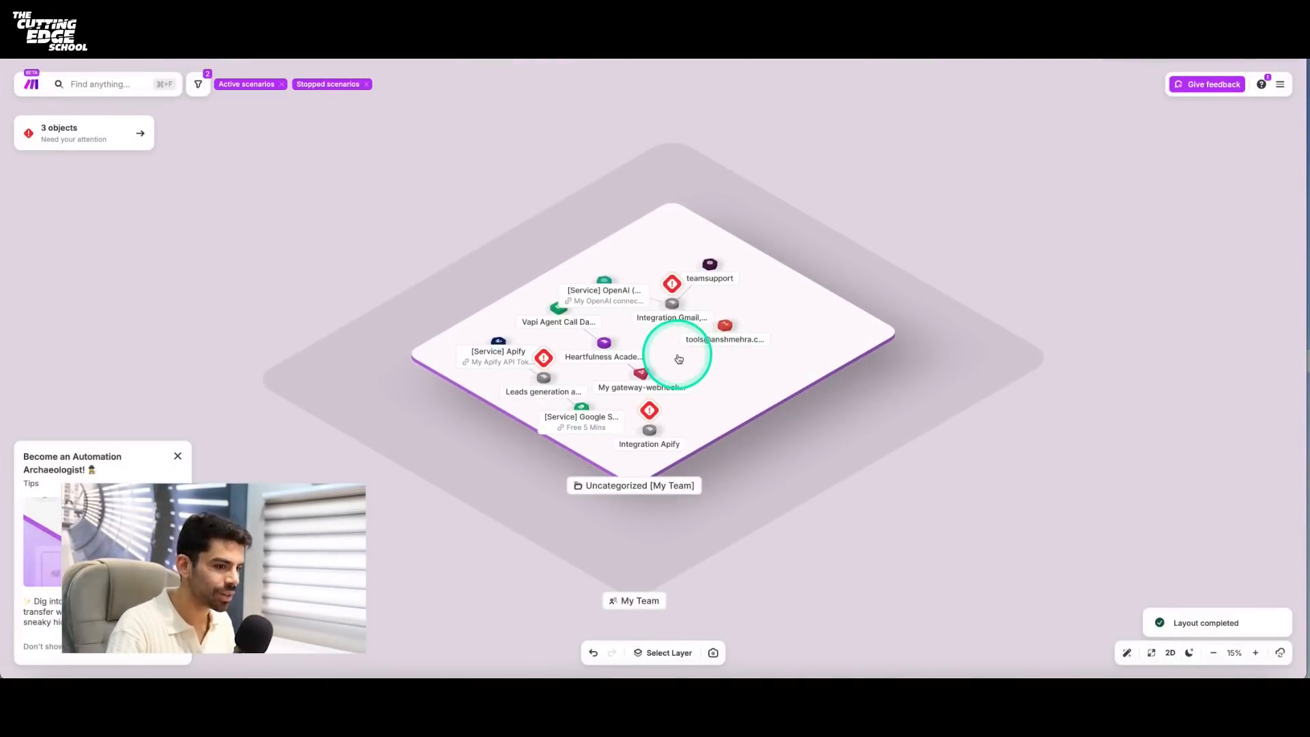
scroll(656, 349, up, 10)
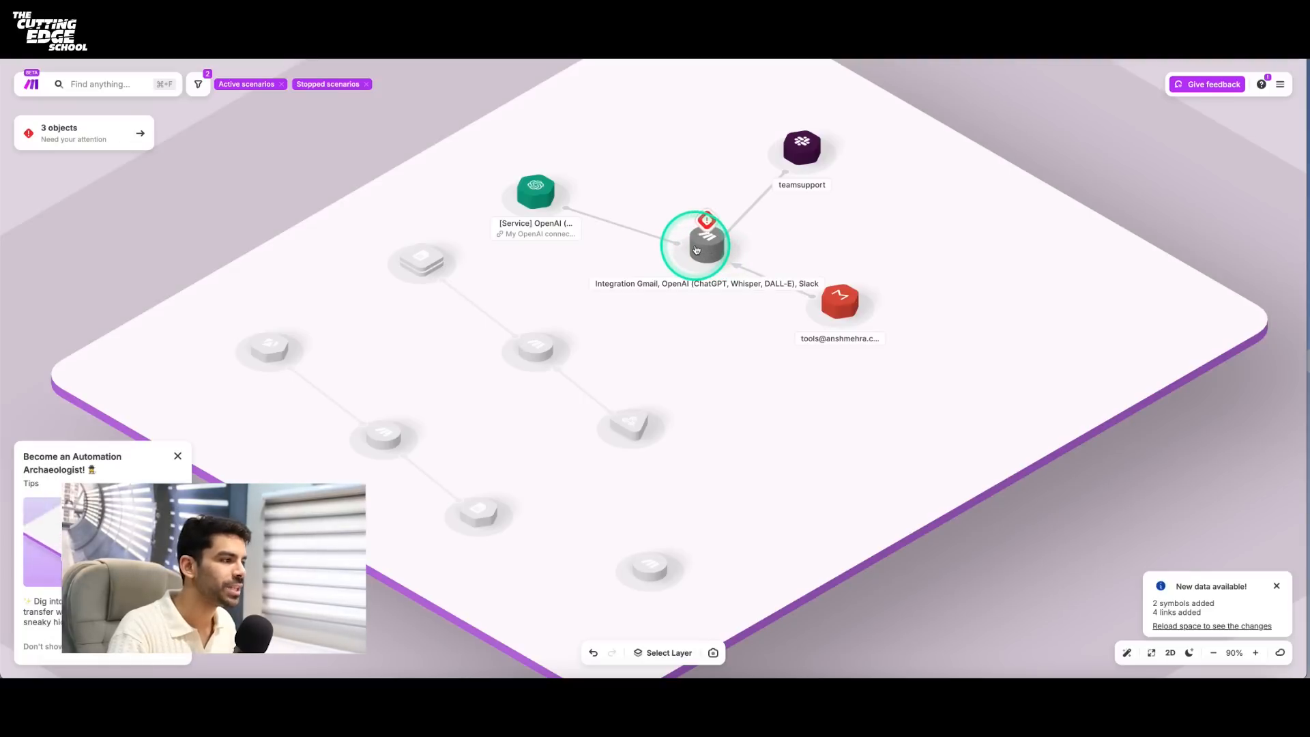
scroll(708, 259, up, 1)
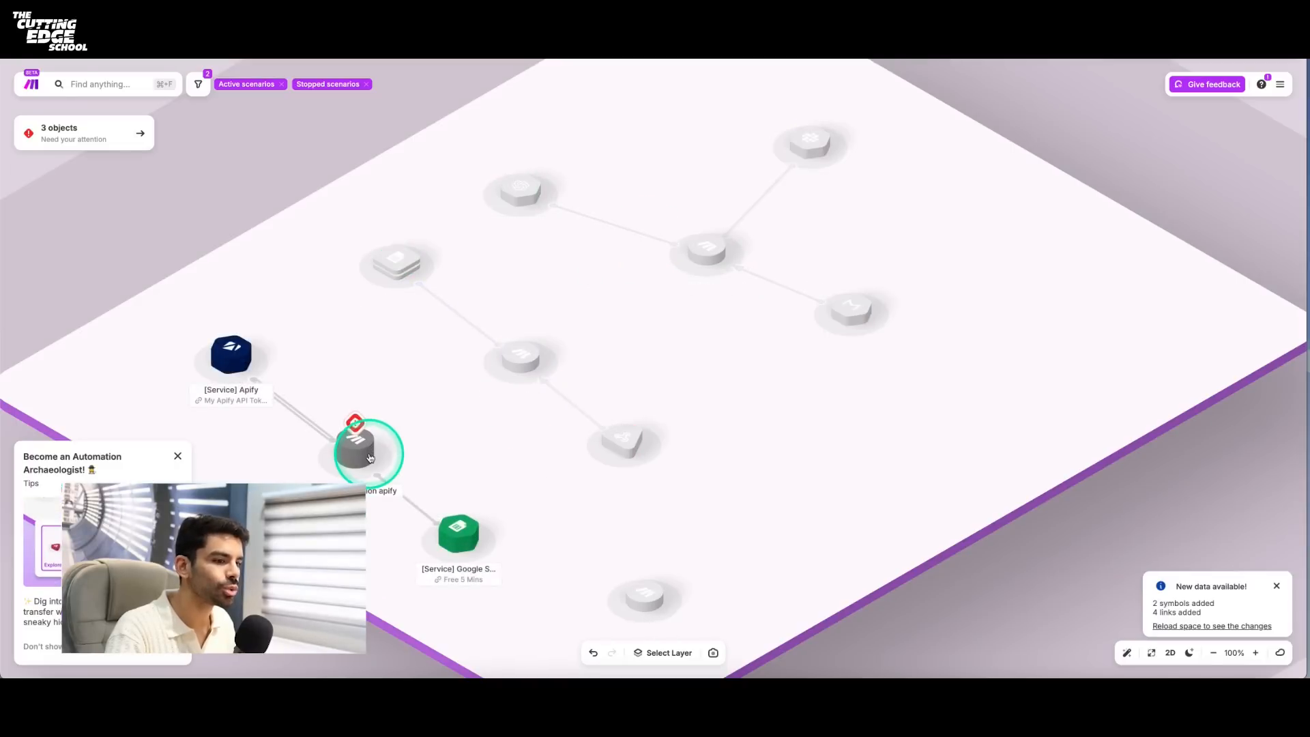
click(177, 455)
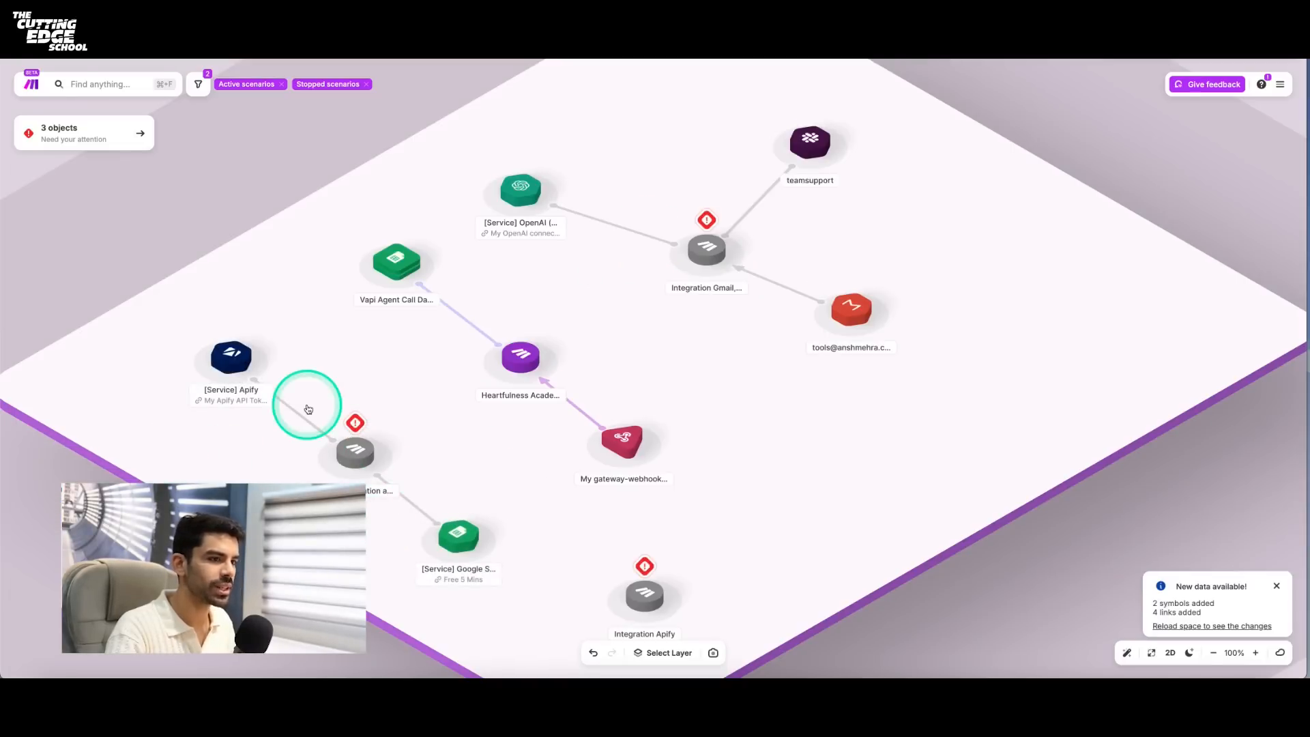
click(93, 139)
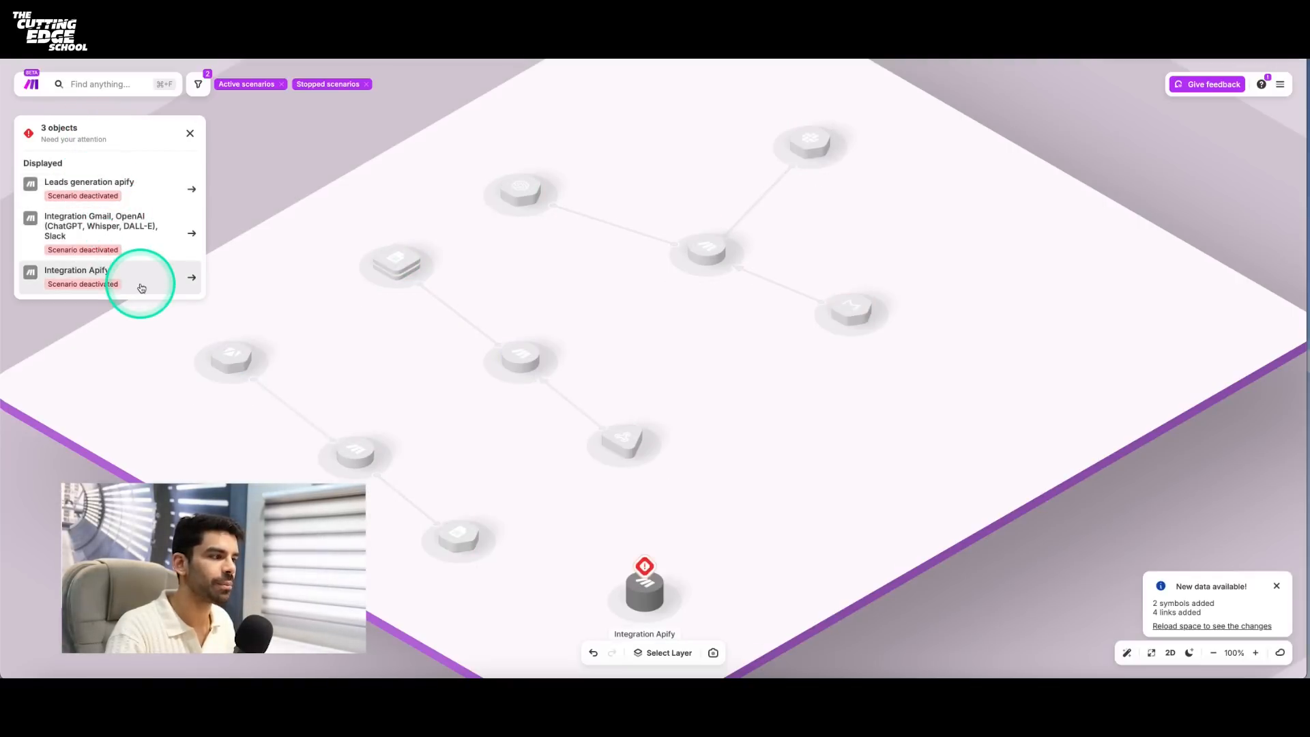
- View the scenario map's Operations layer, switch it to the Data Transfer layer and close the layer options
click(669, 652)
click(636, 518)
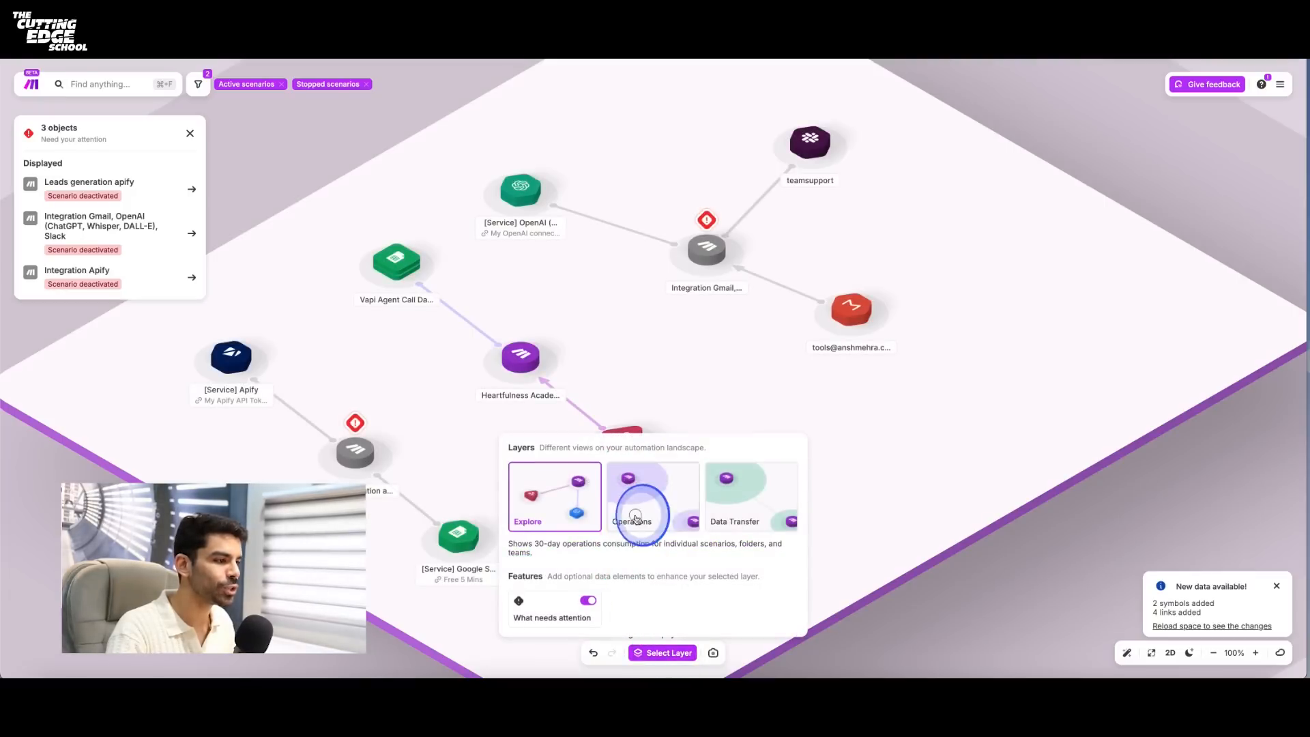
click(732, 502)
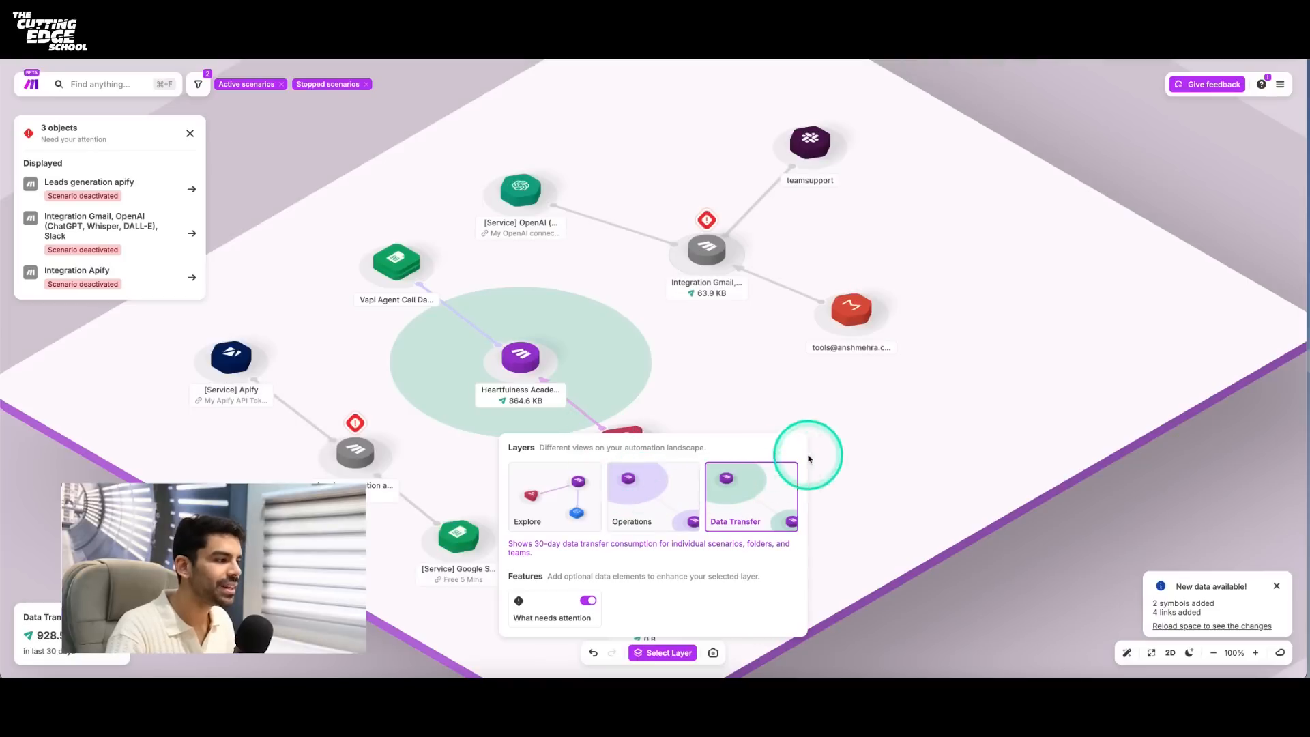
click(655, 650)
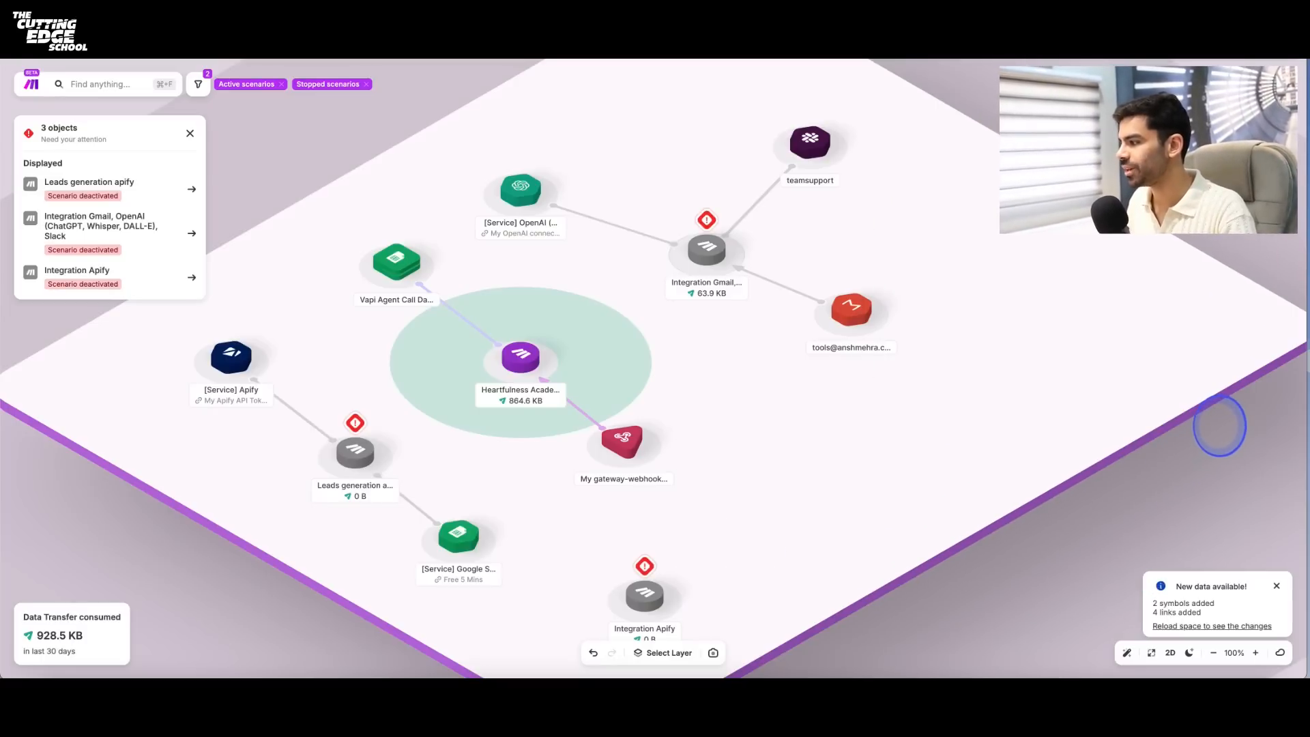
- Preview the scenario map in 2D, return it to the 3D view, and turn on dark mode
click(1172, 653)
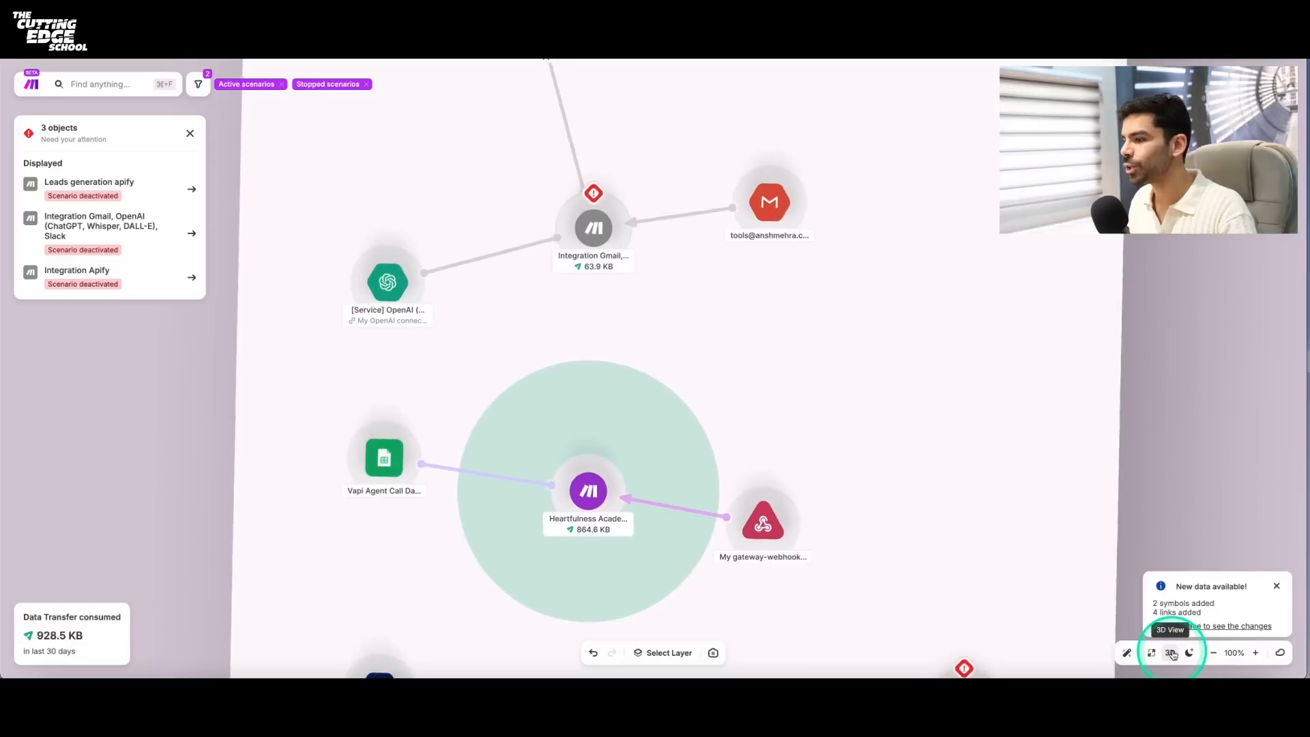
click(1171, 654)
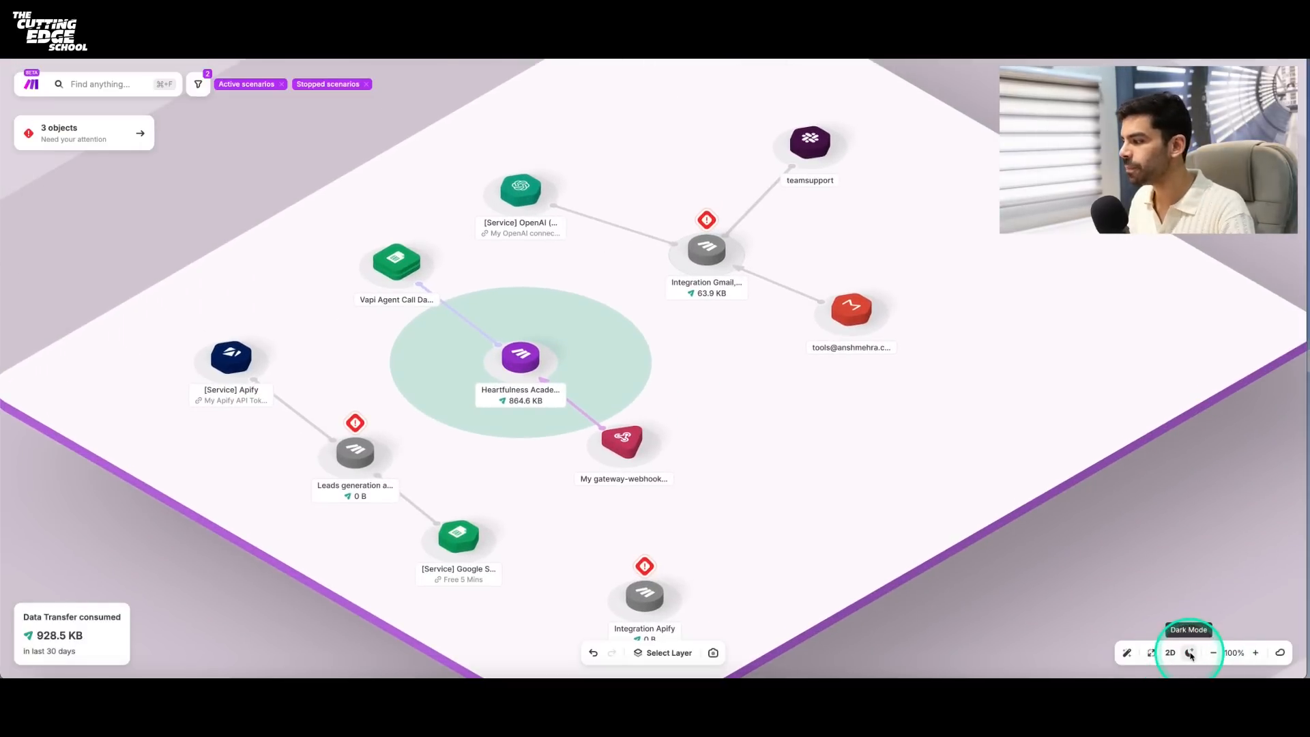
click(1189, 653)
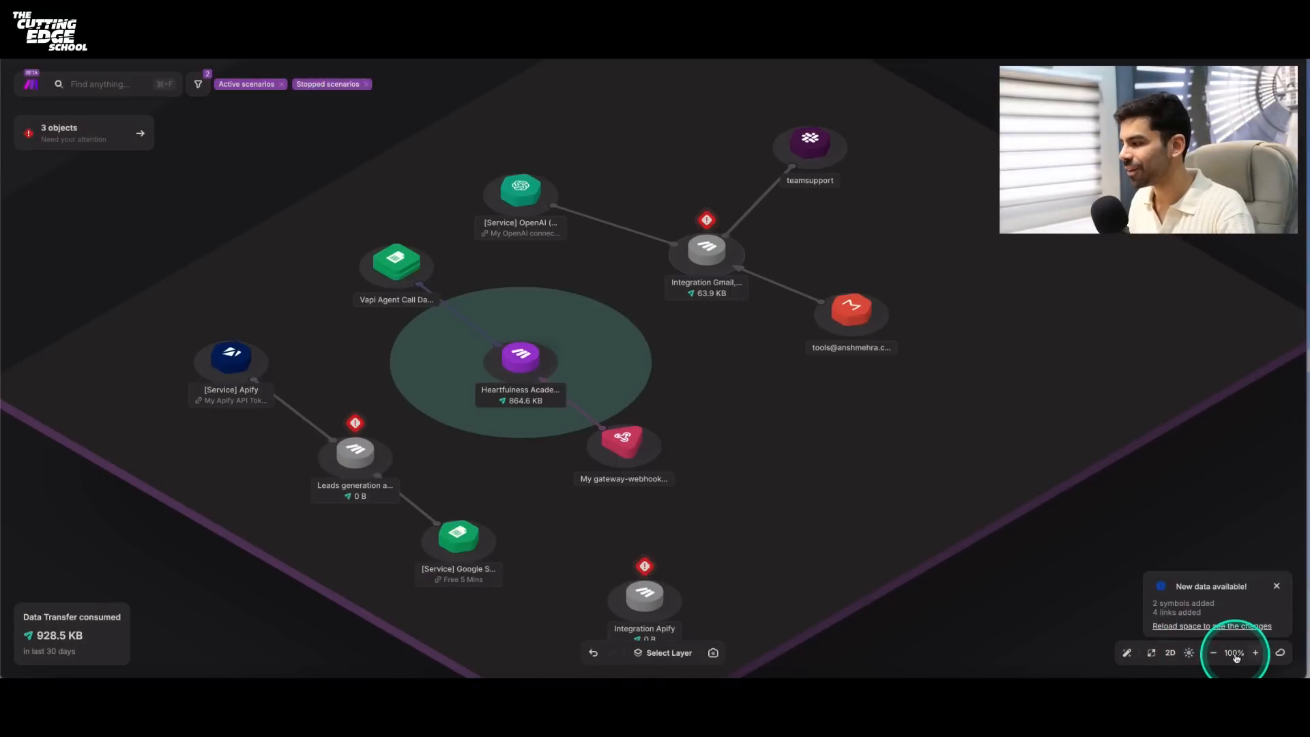
click(1215, 653)
click(1215, 657)
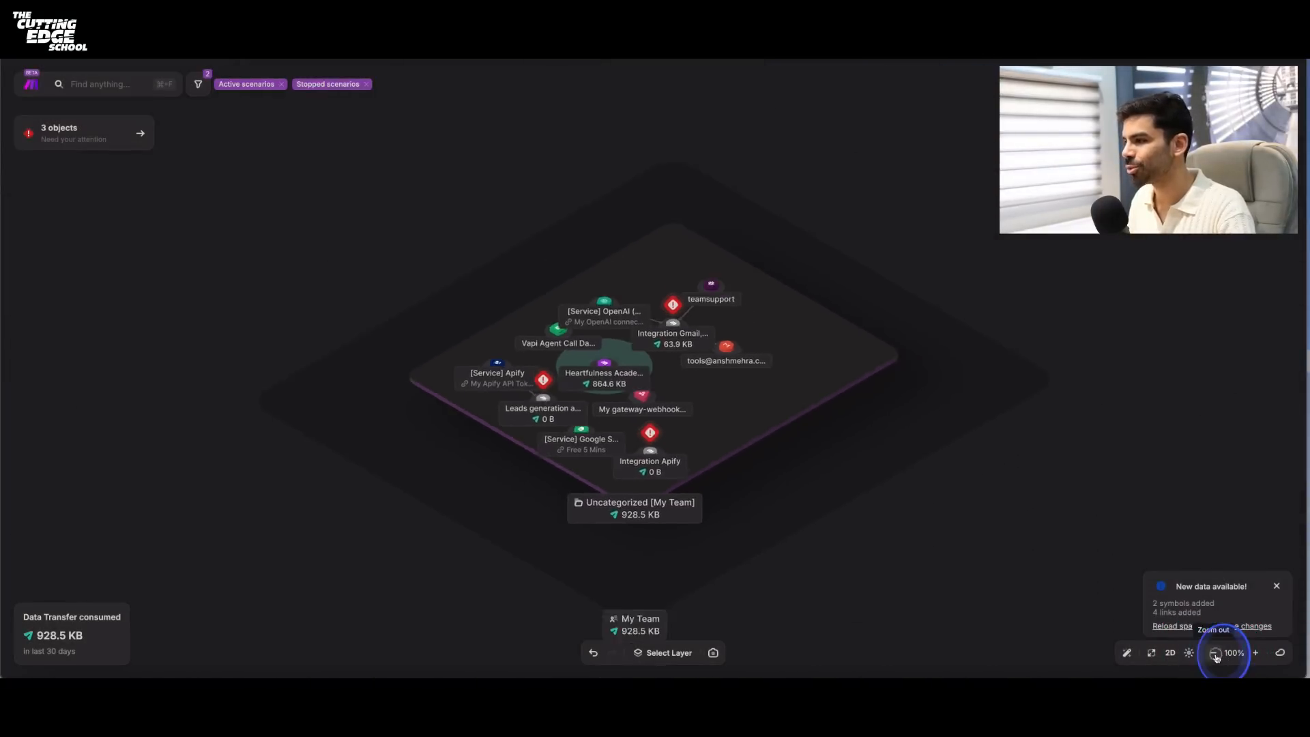
click(1256, 656)
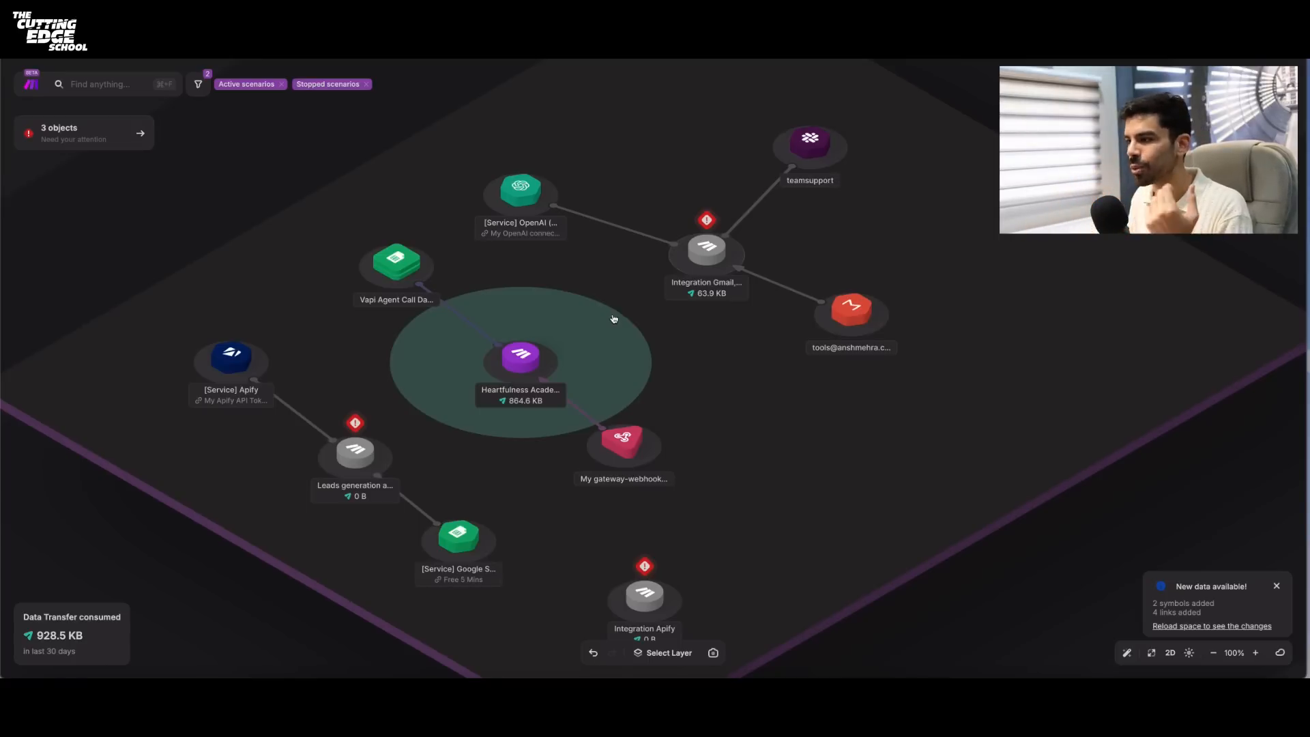
- Toggle the map's scenario status filters so that active, stopped and inactive scenarios are all shown together
click(197, 84)
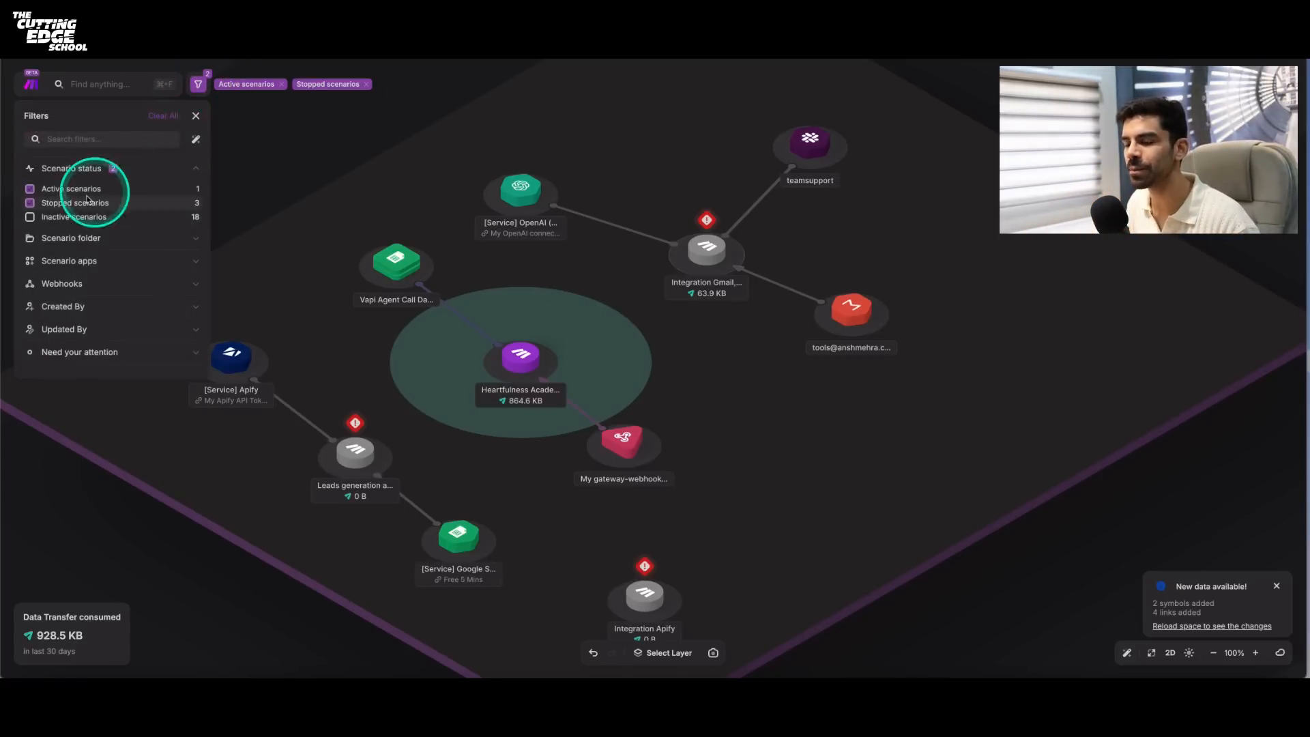
click(30, 202)
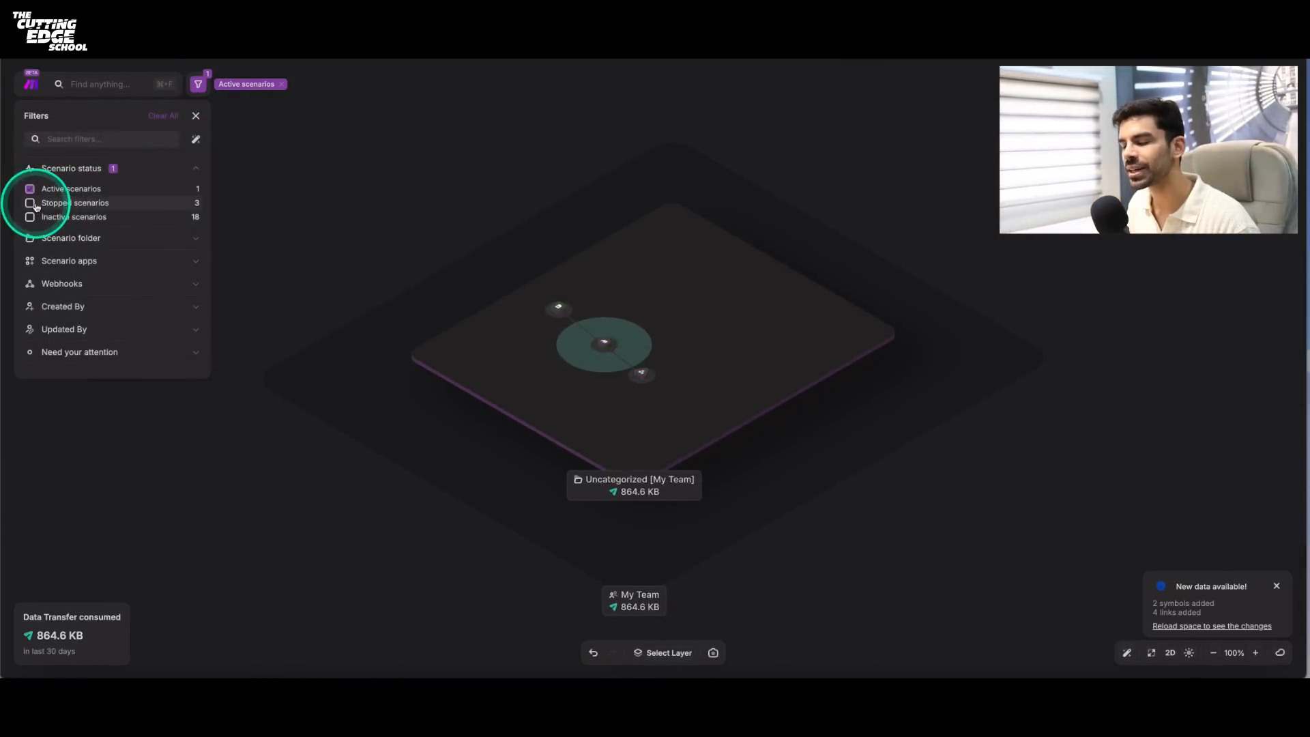
click(30, 216)
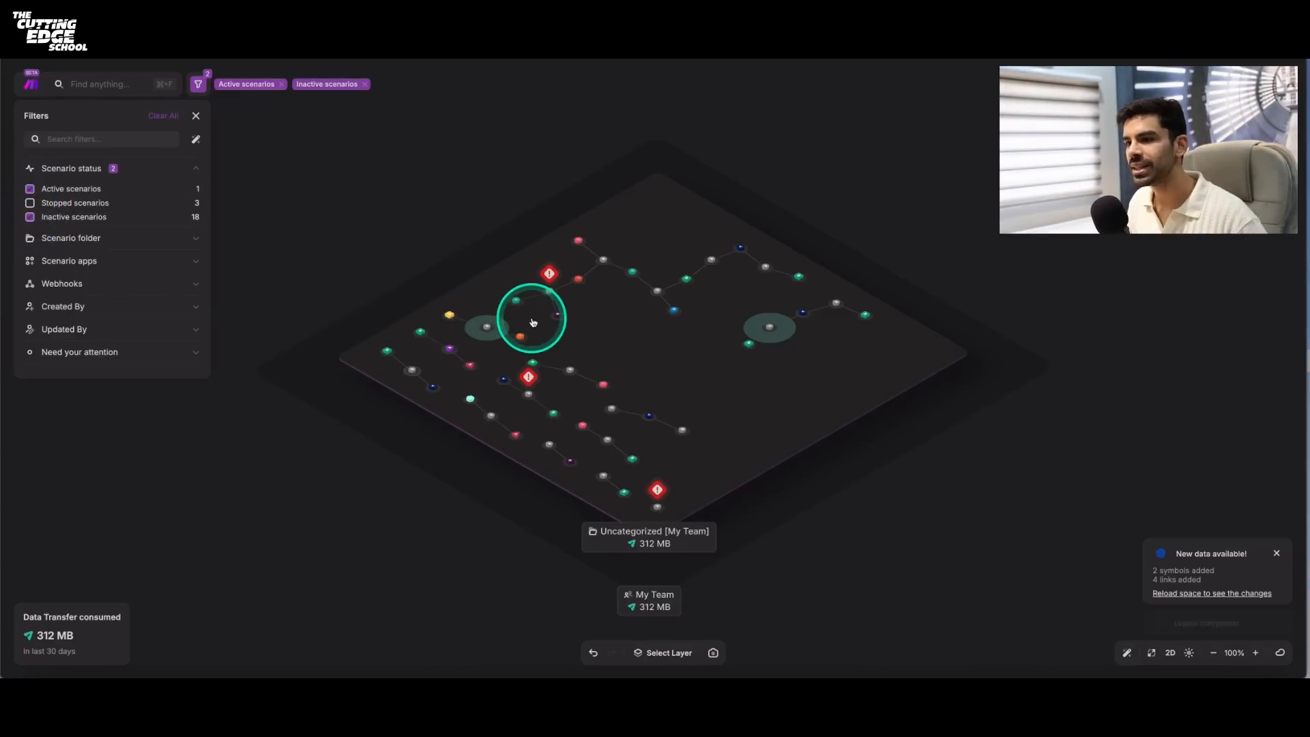
click(30, 203)
scroll(591, 316, up, 5)
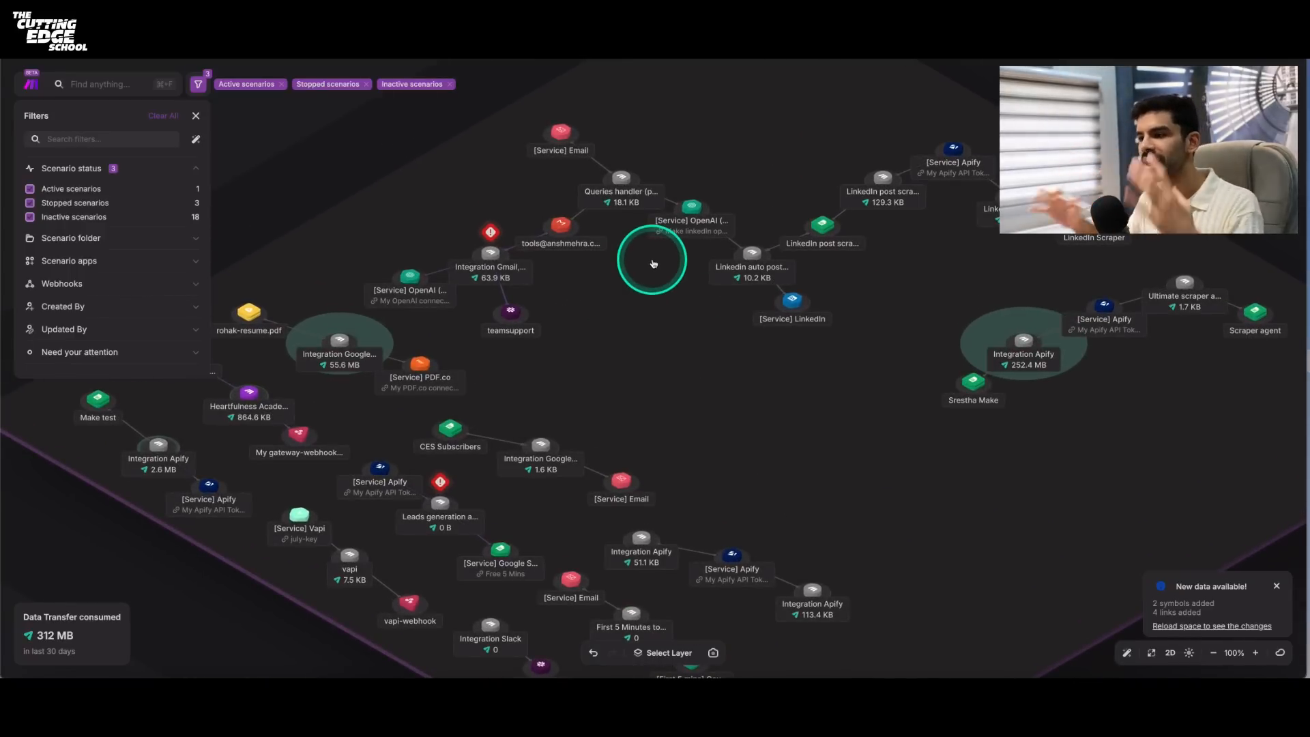
scroll(654, 263, up, 1)
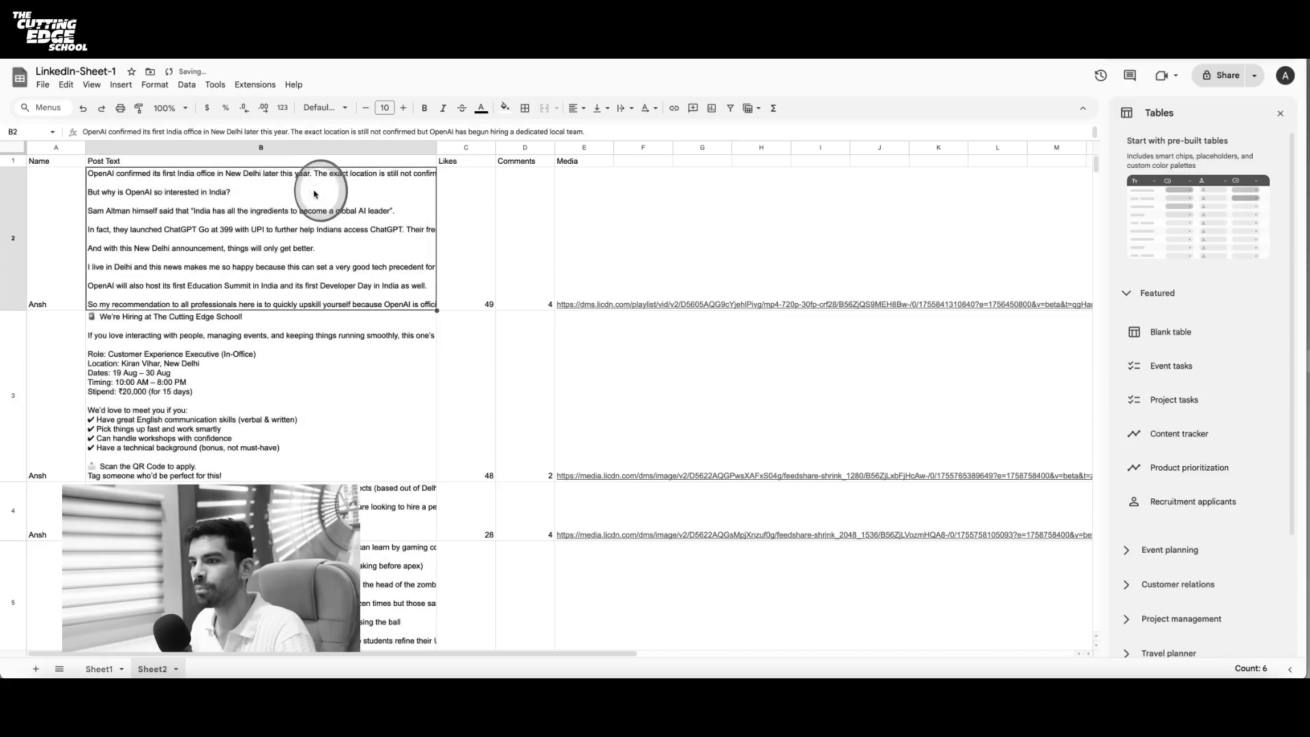
click(30, 217)
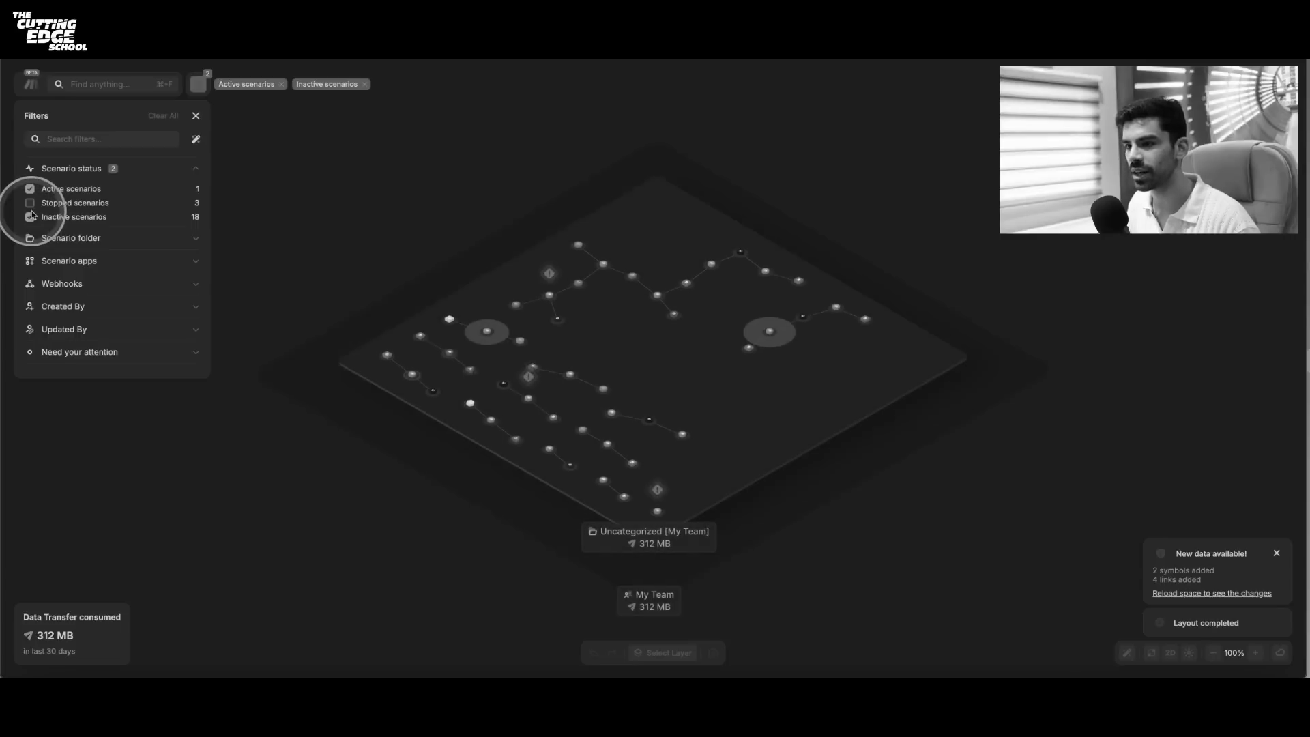